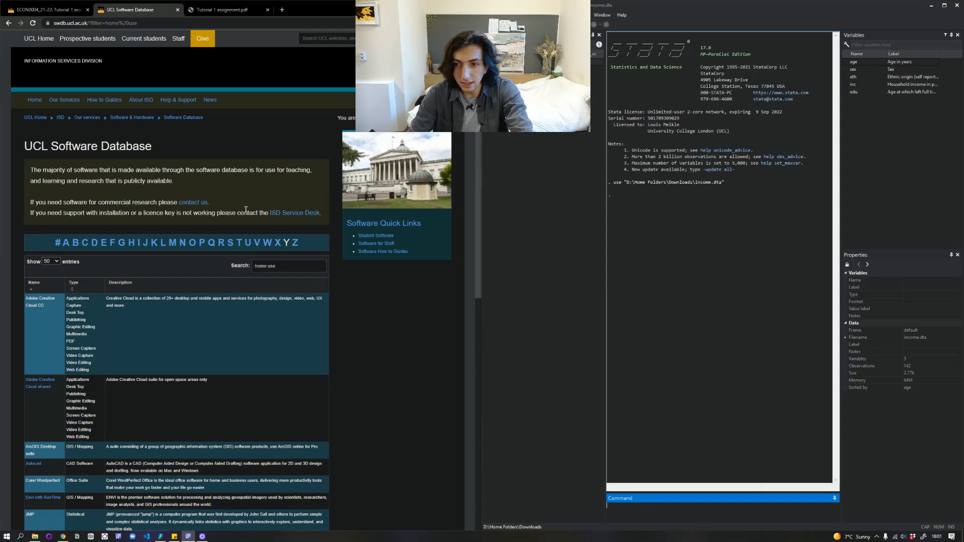
# - Reload the UCL Software Database page, list the software starting with S and open the Stata package details
pyautogui.click(152, 23)
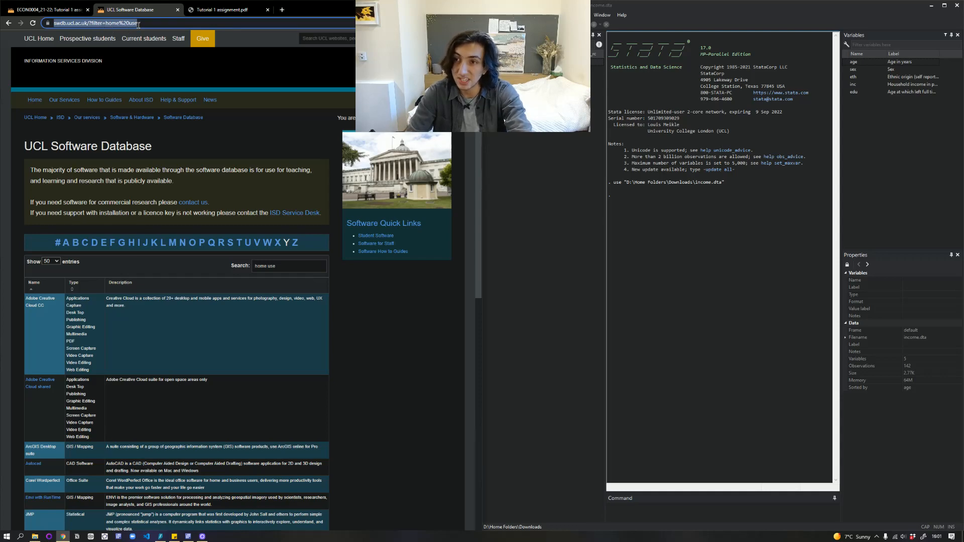
pyautogui.click(33, 24)
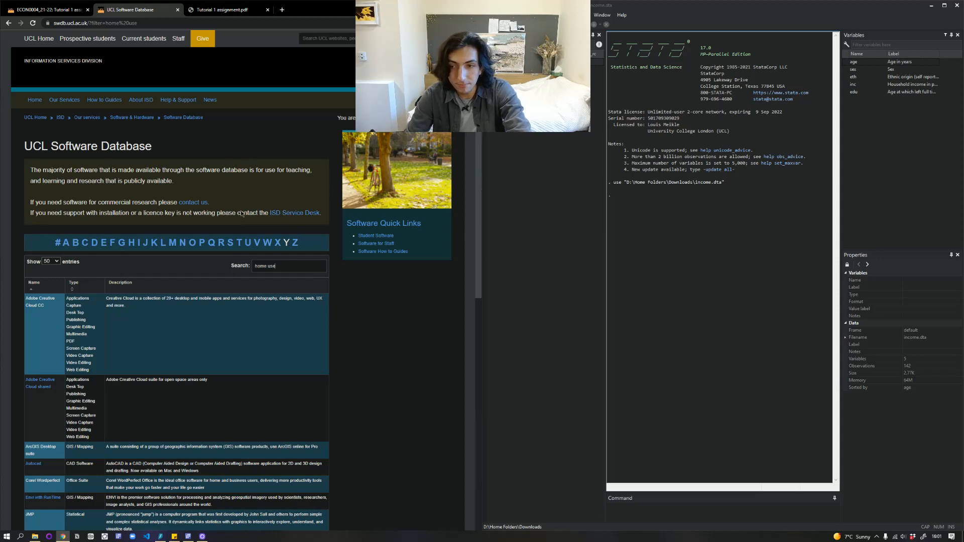
pyautogui.click(230, 245)
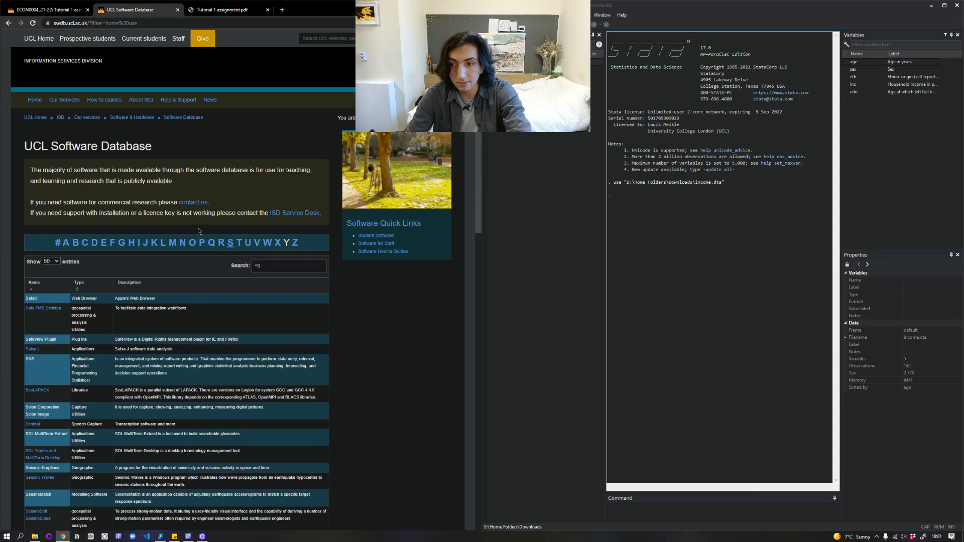
pyautogui.scroll(-20, 115, 323)
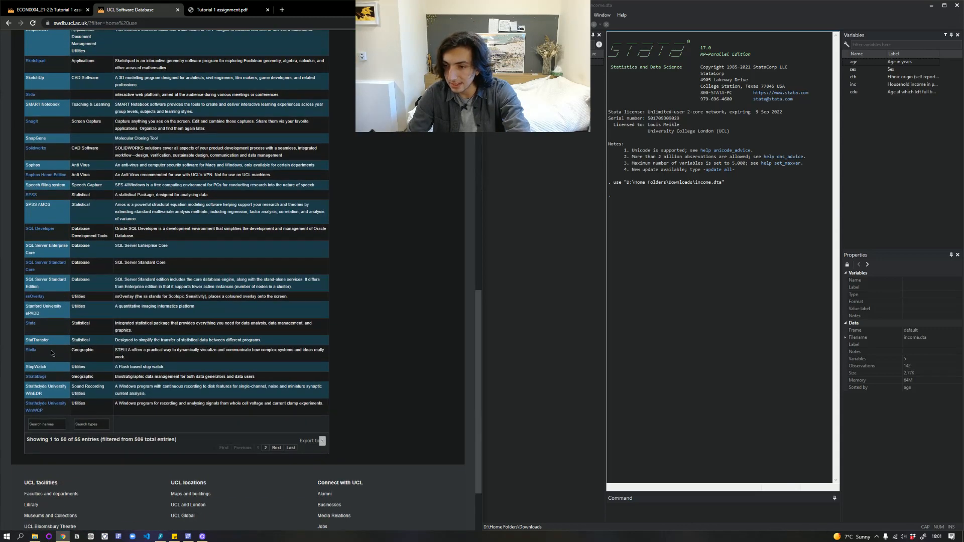
pyautogui.click(30, 325)
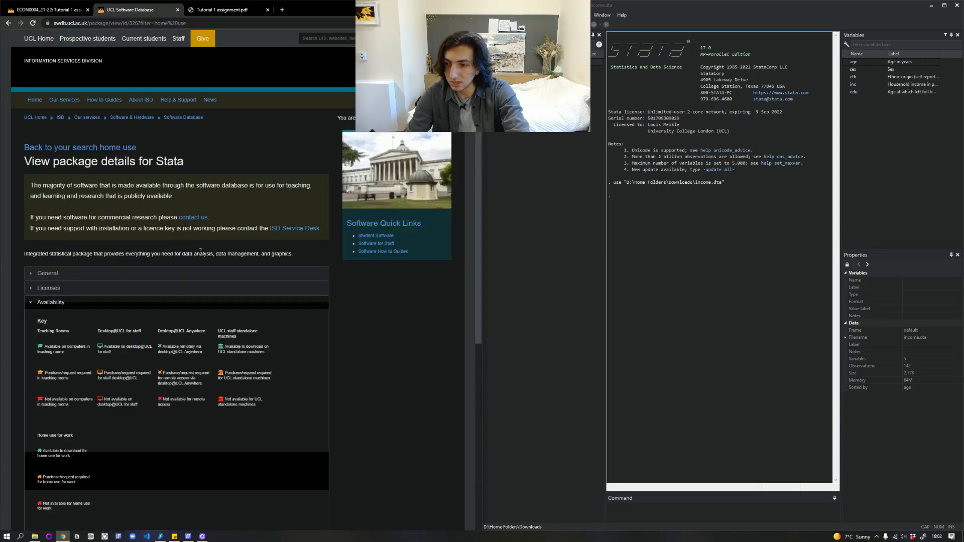
# - Review Stata's availability table by version and role, and examine the version 17 download entries for each platform
pyautogui.scroll(-3, 188, 256)
pyautogui.scroll(-2, 191, 256)
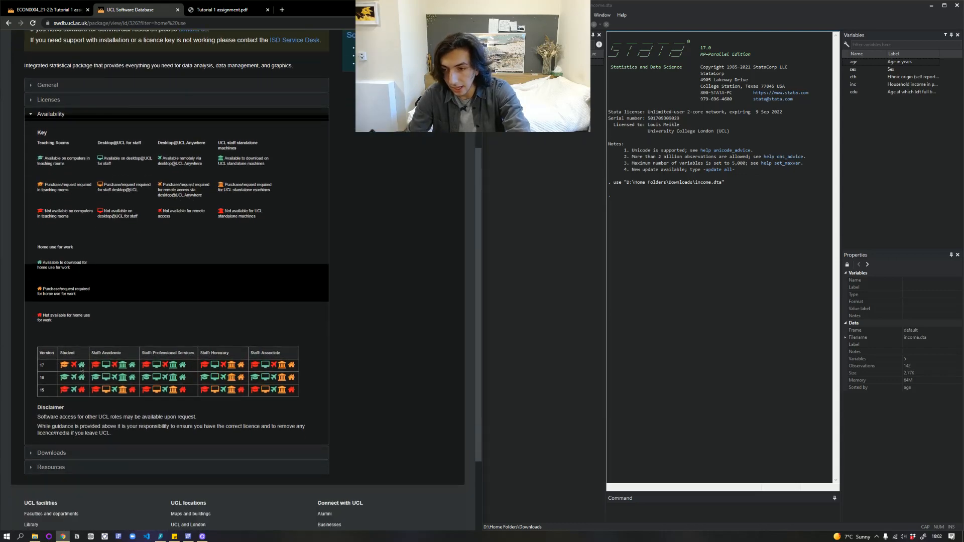
pyautogui.moveTo(81, 370)
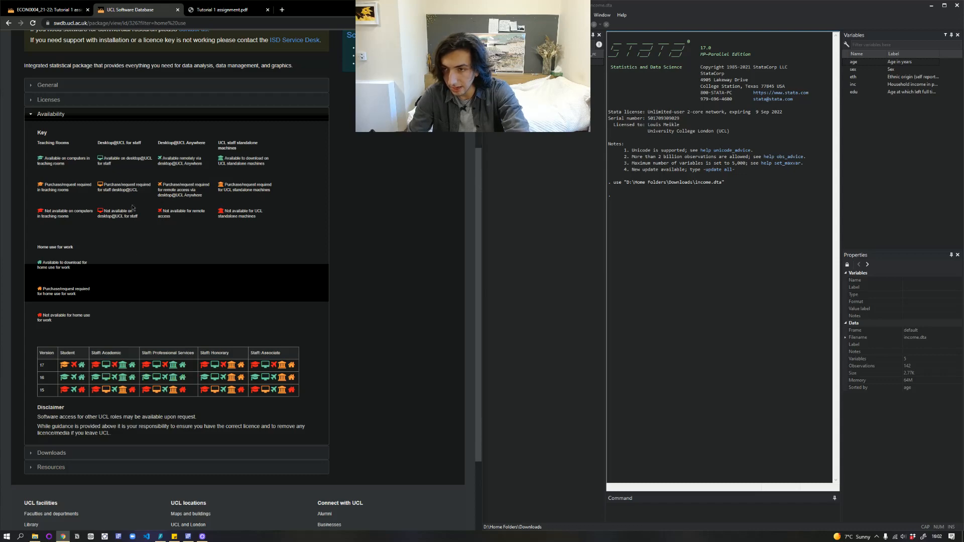
pyautogui.click(124, 116)
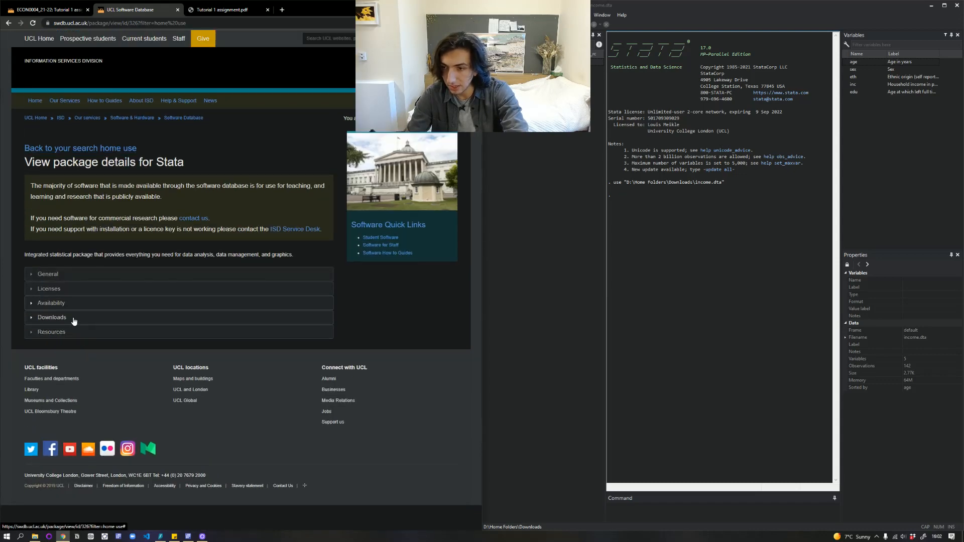
pyautogui.click(72, 318)
pyautogui.scroll(-3, 71, 327)
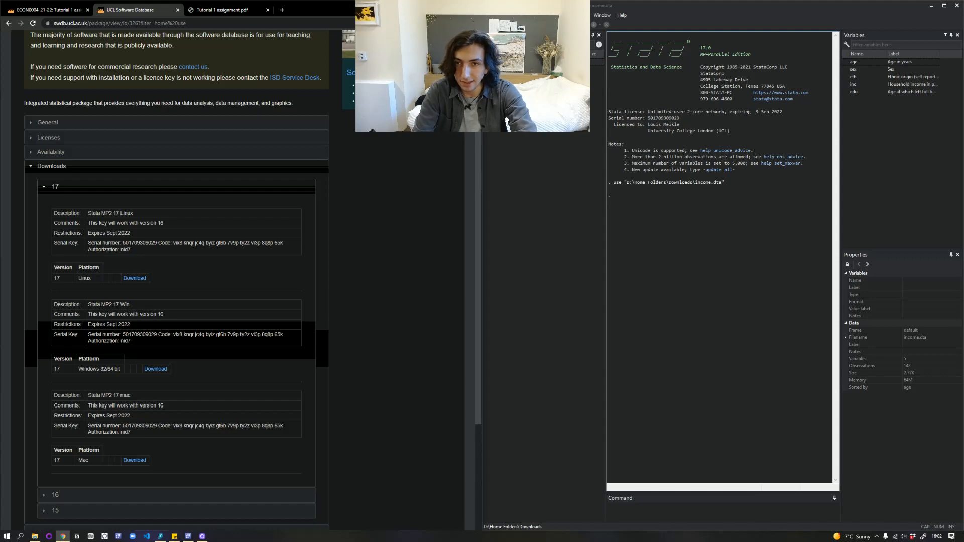
pyautogui.click(439, 5)
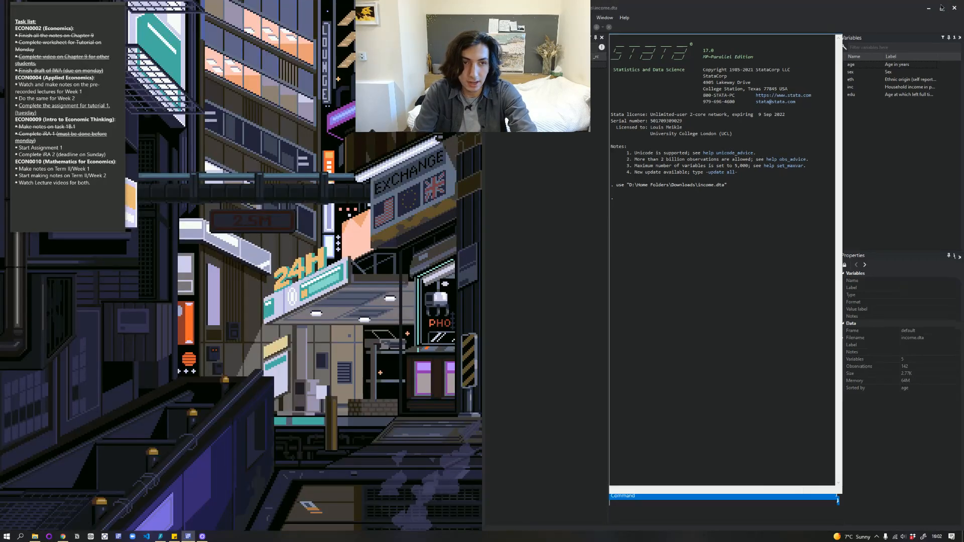
pyautogui.click(944, 5)
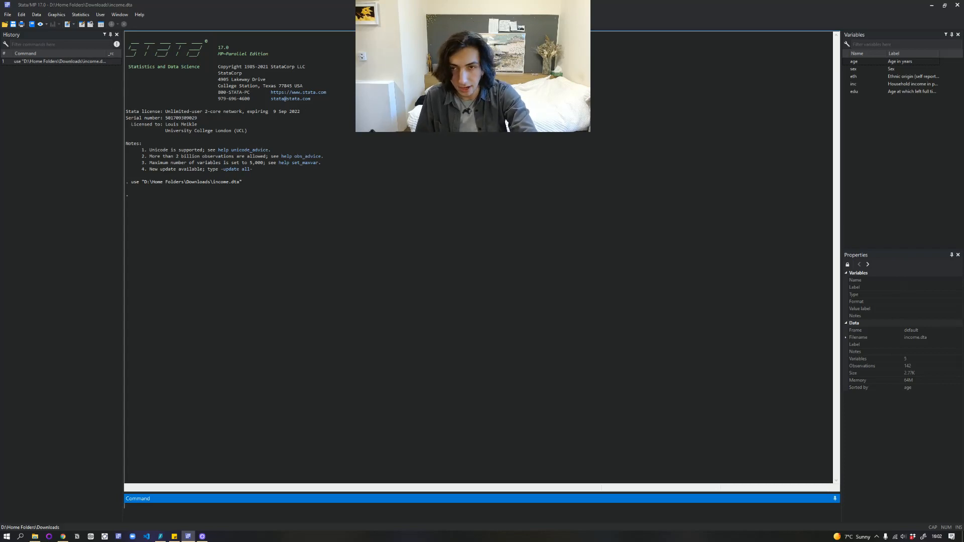
pyautogui.press('super+Right')
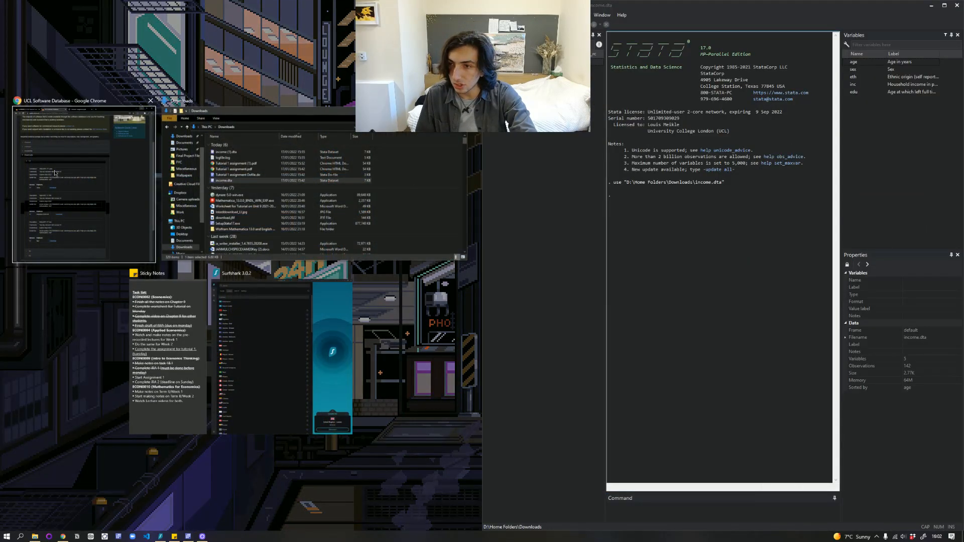
pyautogui.click(131, 432)
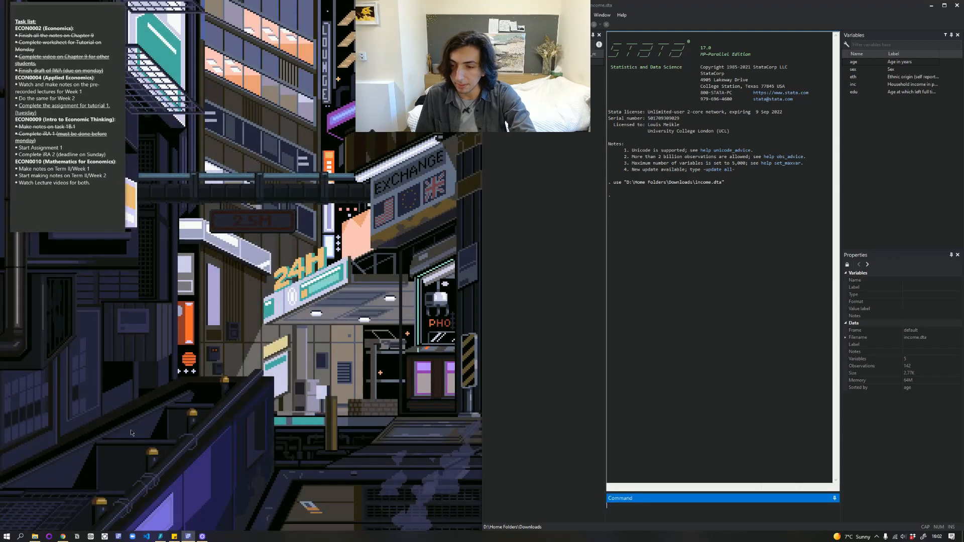
pyautogui.click(62, 537)
# - Review the Tutorial 1 assignment files on the ECON0004 course page and the introduction of Tutorial 1 assignment.pdf
pyautogui.click(48, 10)
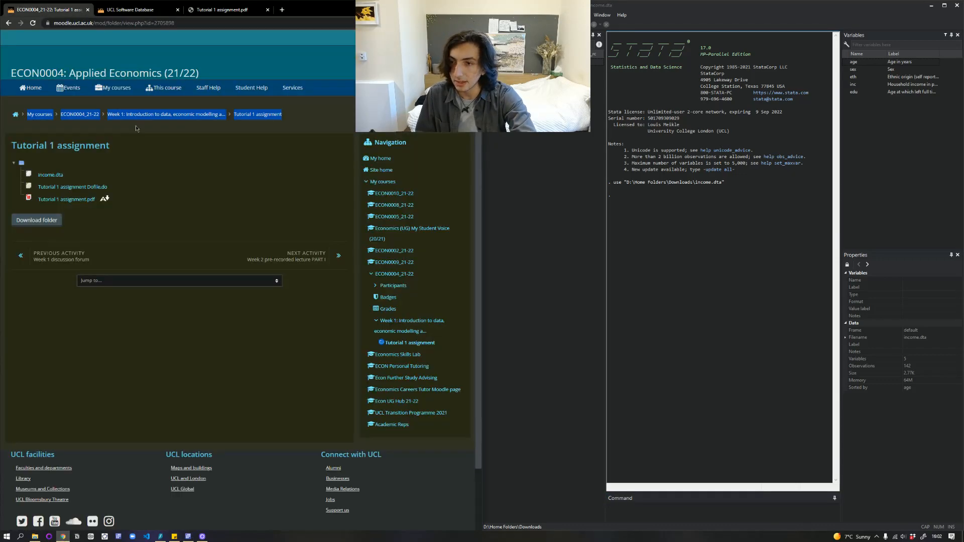
pyautogui.click(129, 198)
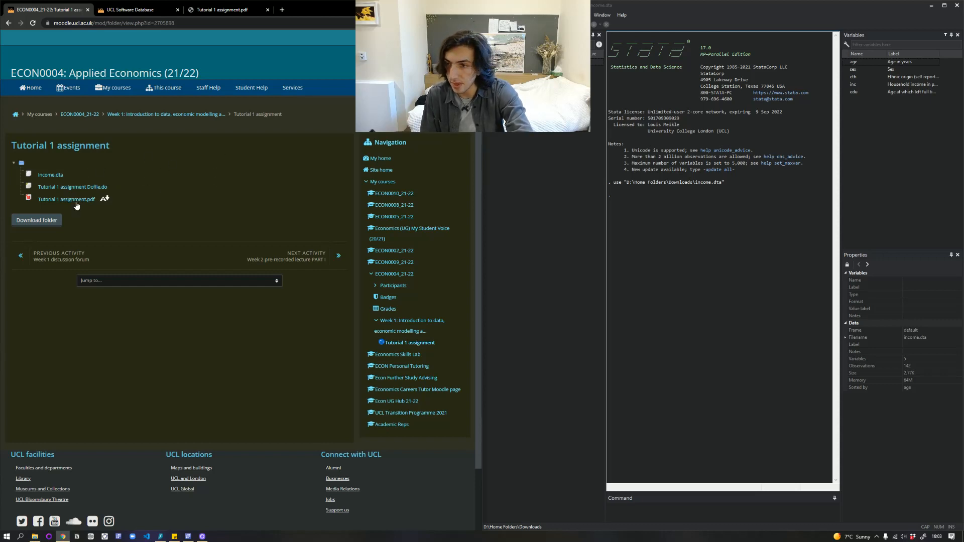
pyautogui.click(216, 11)
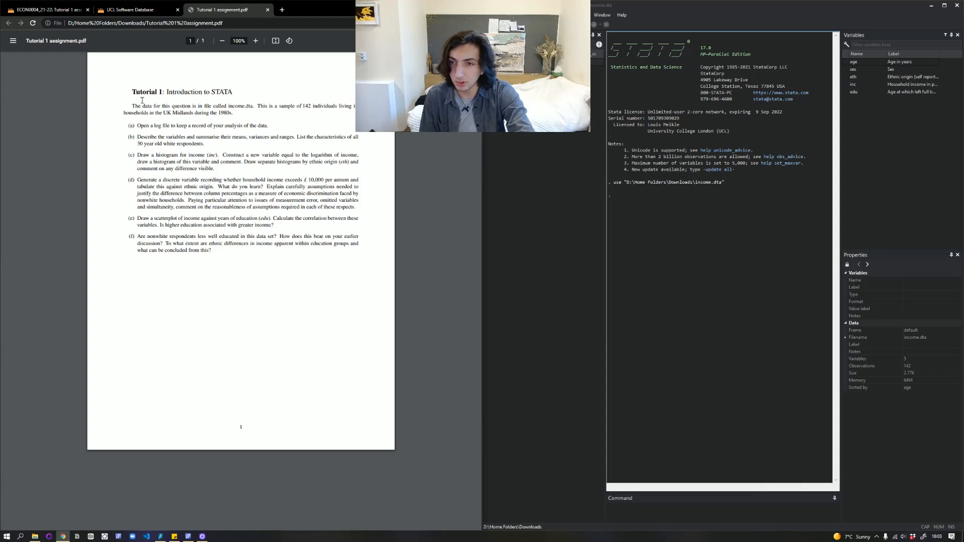
pyautogui.moveTo(133, 104); pyautogui.dragTo(255, 104)
pyautogui.click(260, 106)
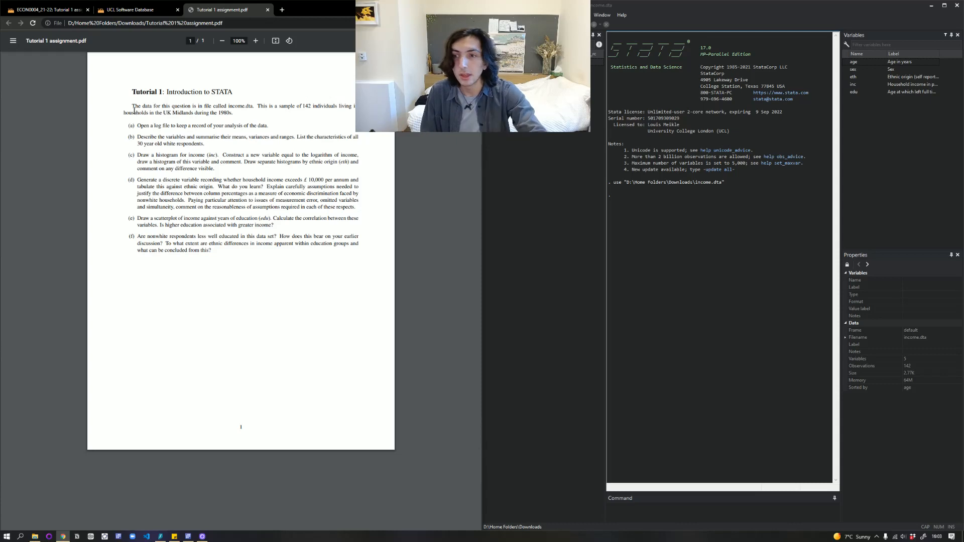
pyautogui.click(50, 10)
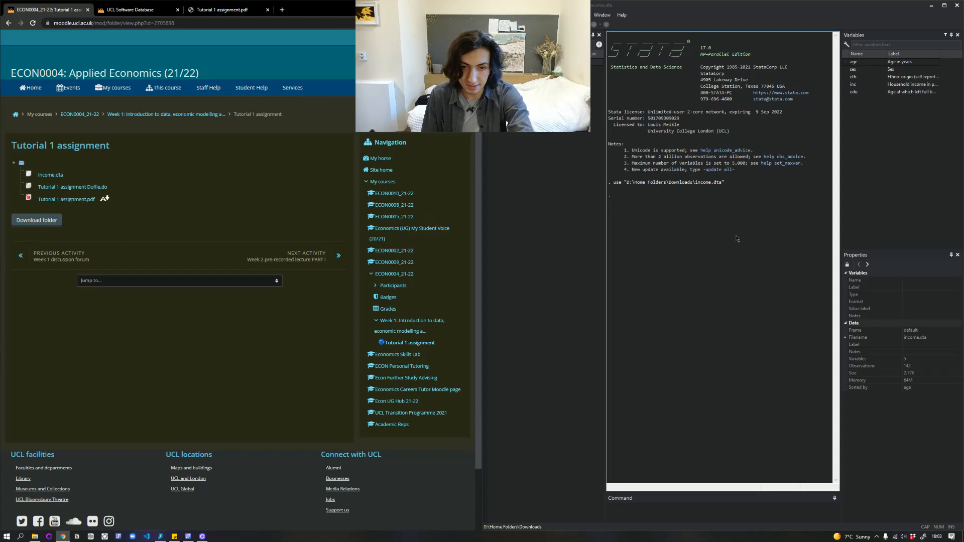
# - Switch to Stata and run describe and sum on the loaded income.dta dataset
pyautogui.click(652, 518)
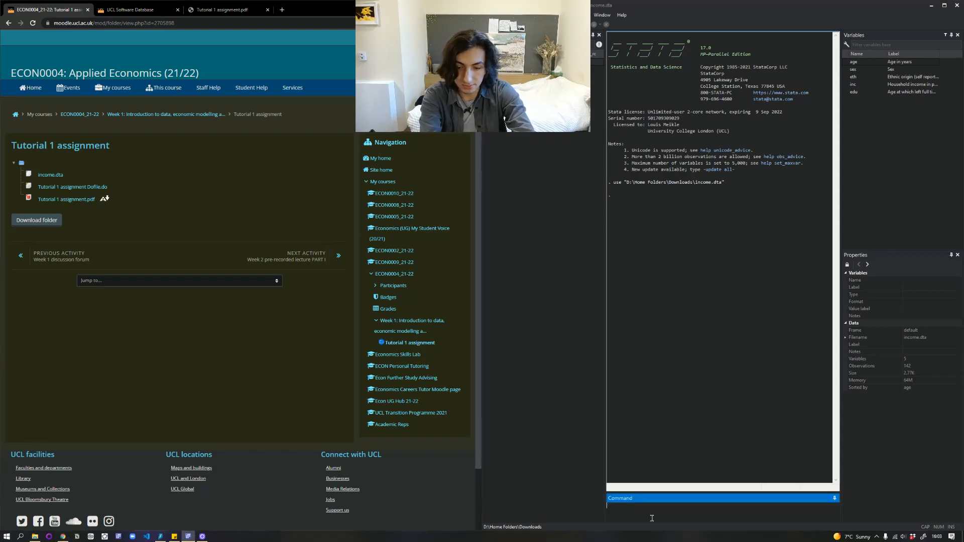
pyautogui.write('descri')
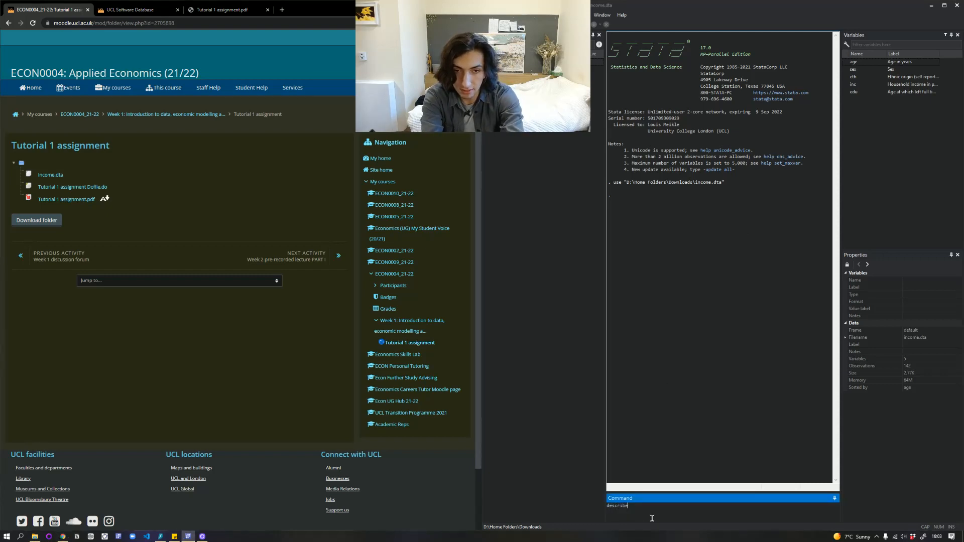
pyautogui.write('be')
pyautogui.press('Return')
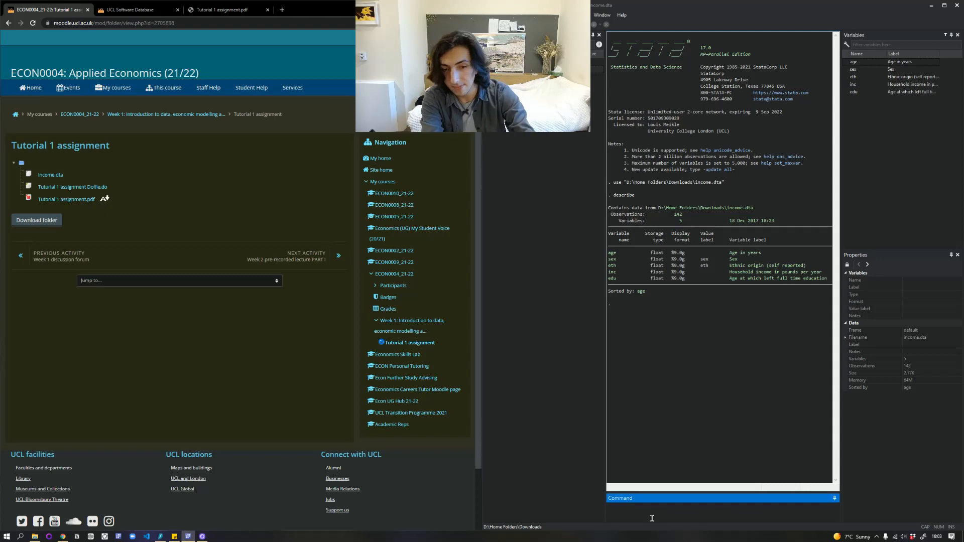
pyautogui.write('sum')
pyautogui.press('Return')
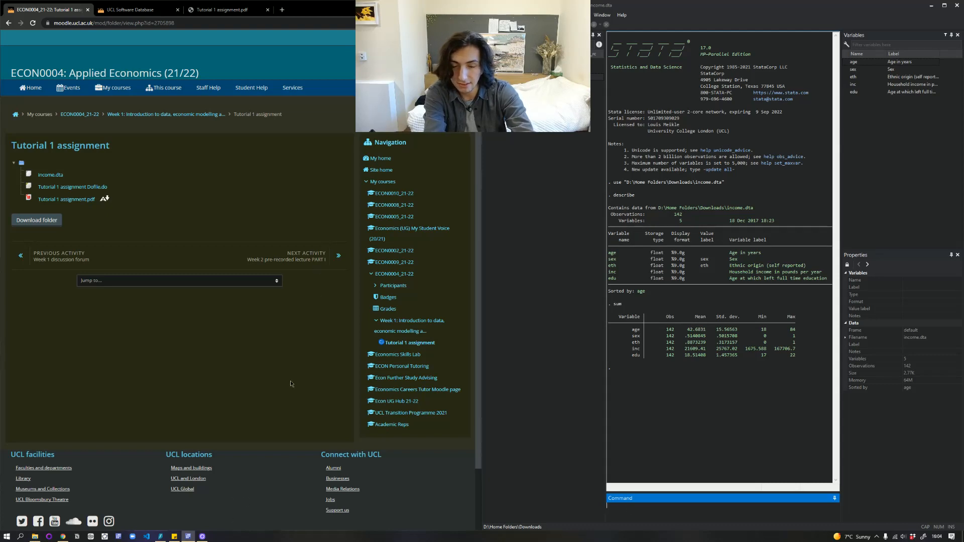
# - Check question (a) in the assignment PDF, and open Tutorial 1 assignment Dofile.do from the Downloads folder, leaving its editor minimised
pyautogui.click(211, 13)
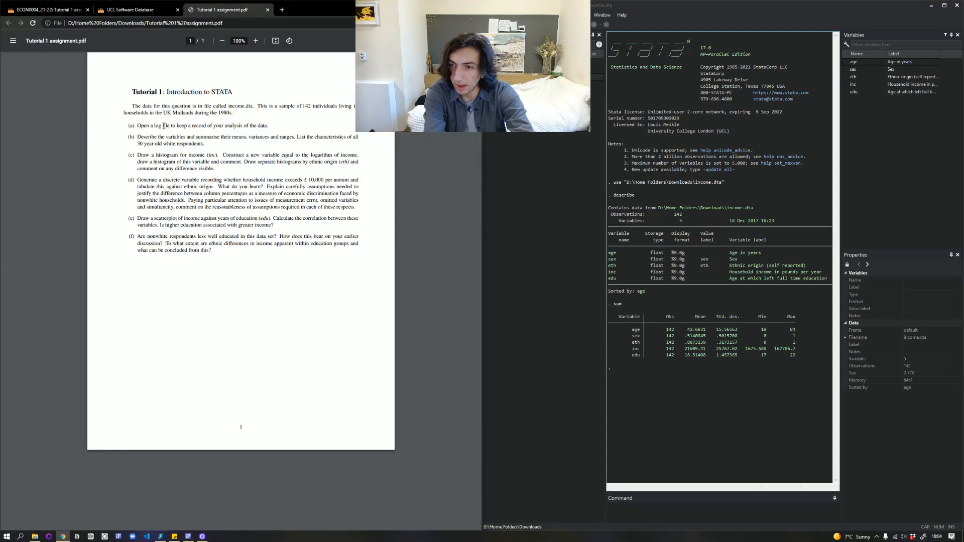
pyautogui.click(41, 10)
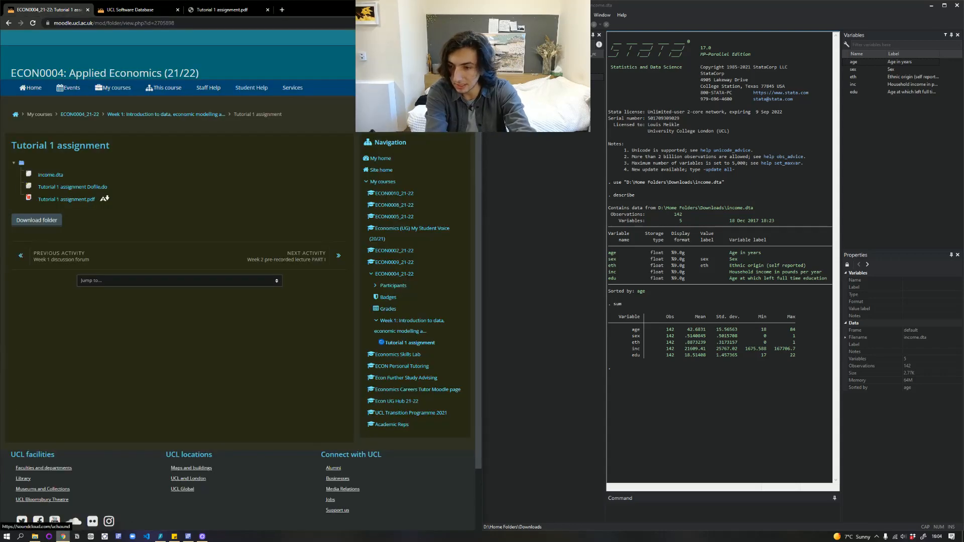
pyautogui.click(35, 537)
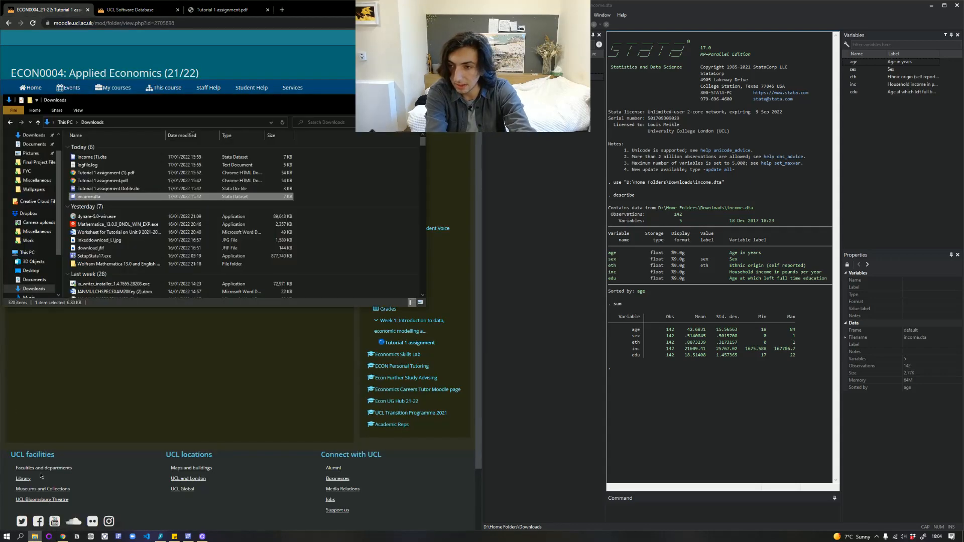
pyautogui.doubleClick(108, 189)
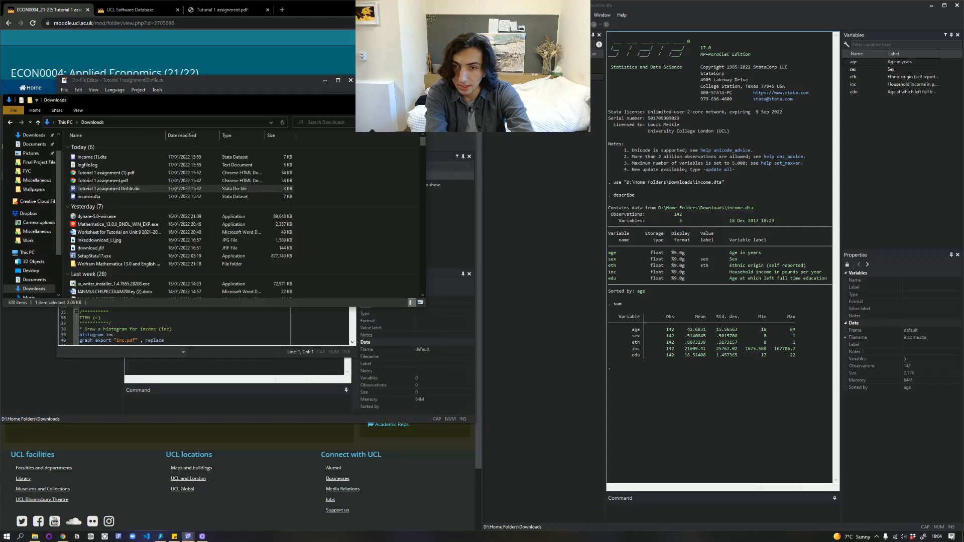
pyautogui.moveTo(253, 77)
pyautogui.mouseDown()
pyautogui.moveTo(254, 63)
pyautogui.moveTo(280, 65)
pyautogui.moveTo(259, 60)
pyautogui.mouseUp()
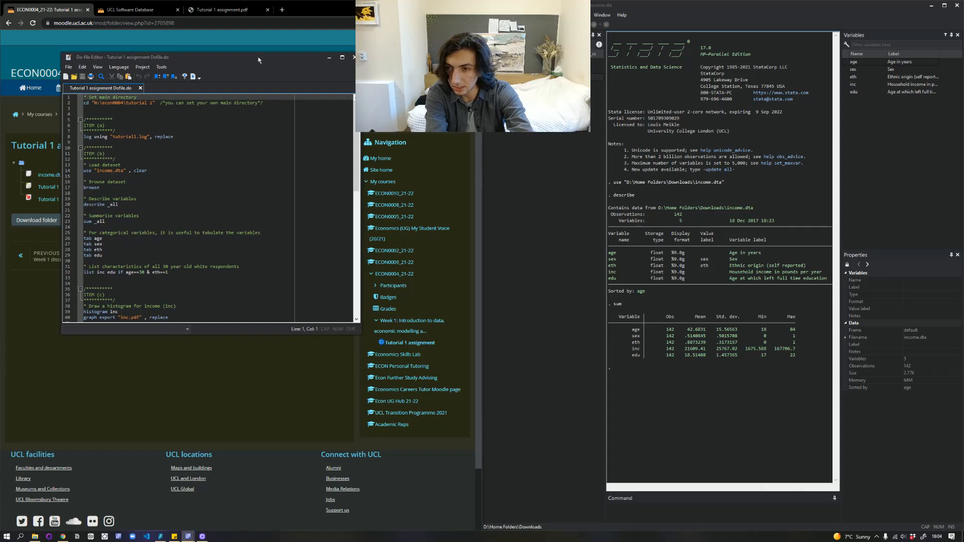
pyautogui.click(329, 58)
# - Open a log file in Stata with the command log using "logfile.log", replace, following item (a) of the do-file
pyautogui.click(634, 502)
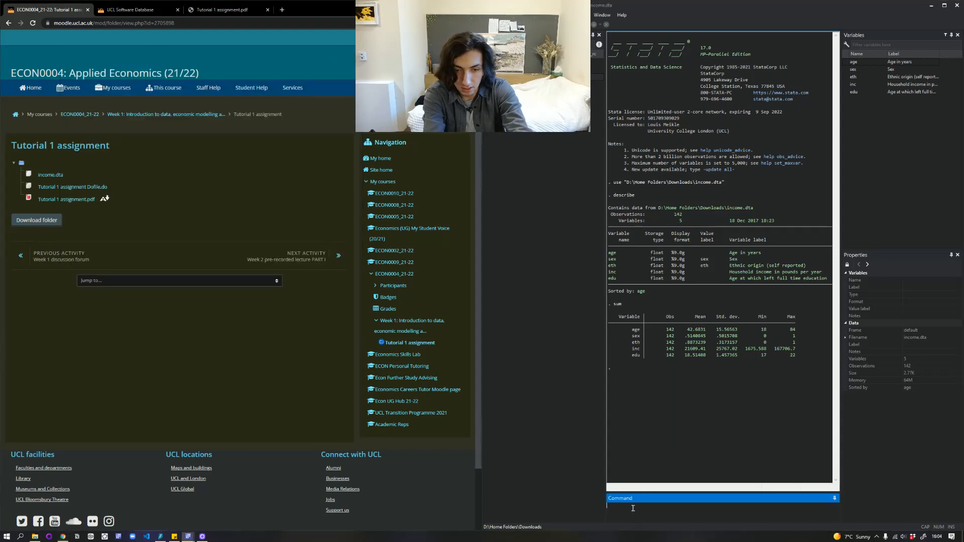
pyautogui.write('log ')
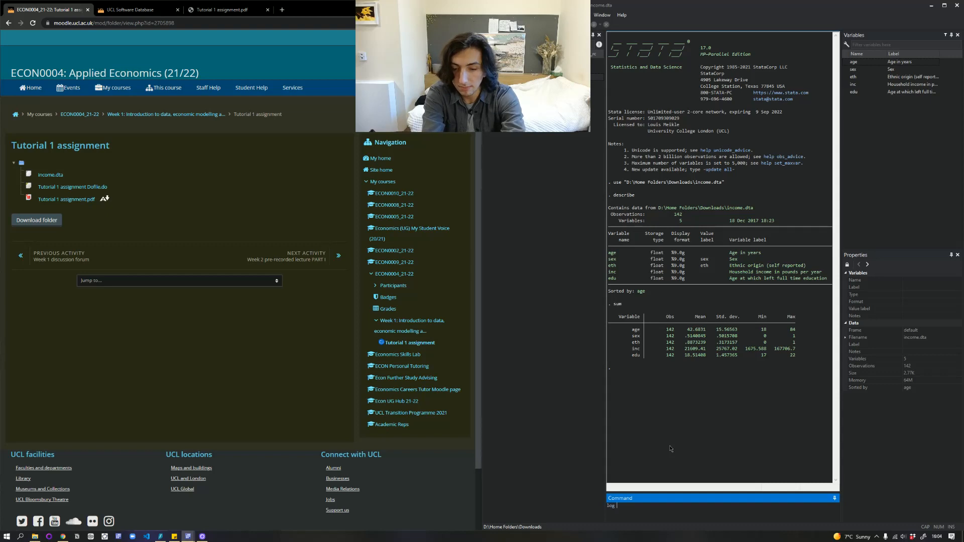
pyautogui.write('using ')
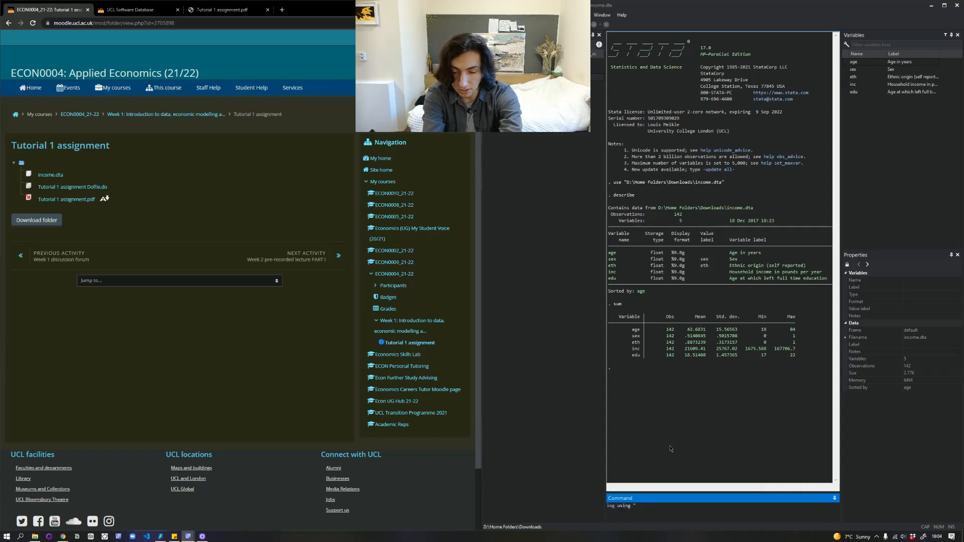
pyautogui.write('"logf')
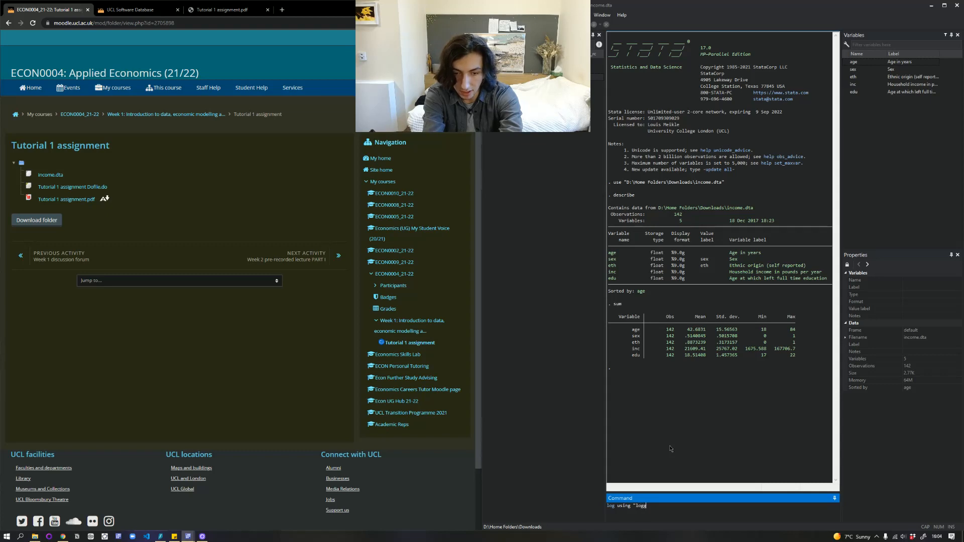
pyautogui.write('ile')
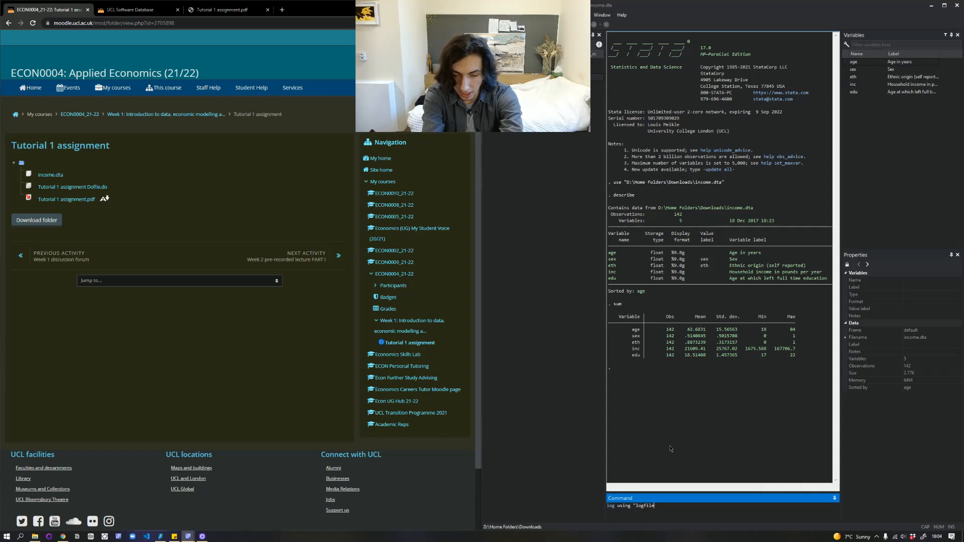
pyautogui.write('.log')
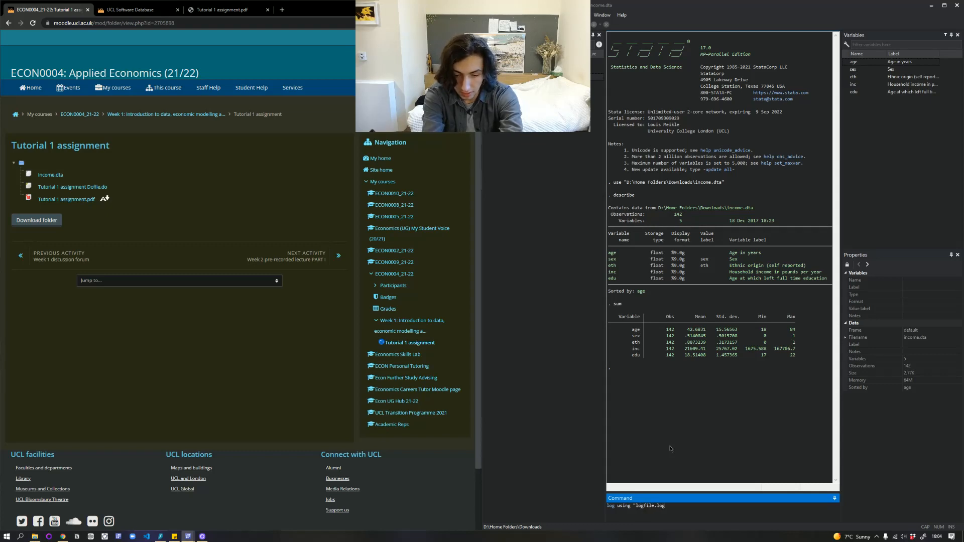
pyautogui.write('"')
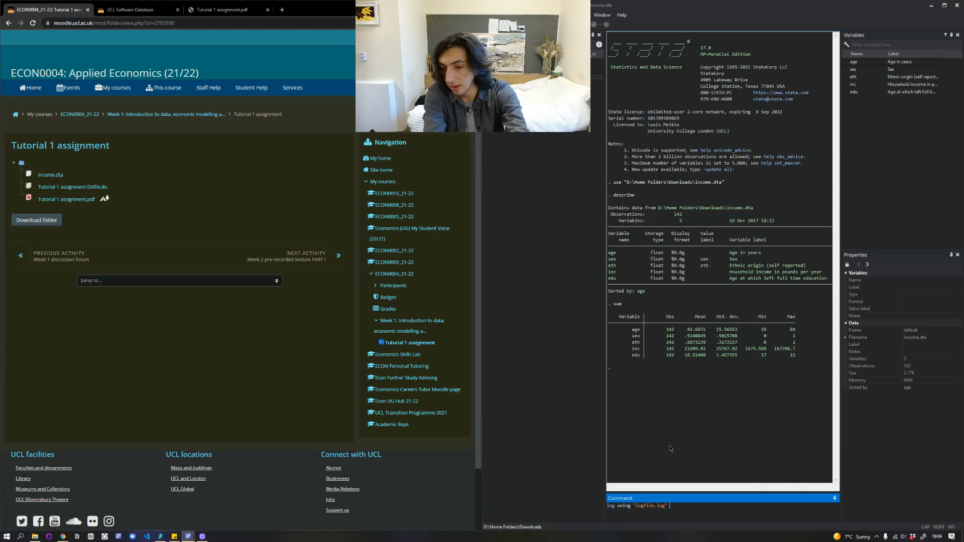
pyautogui.moveTo(188, 537)
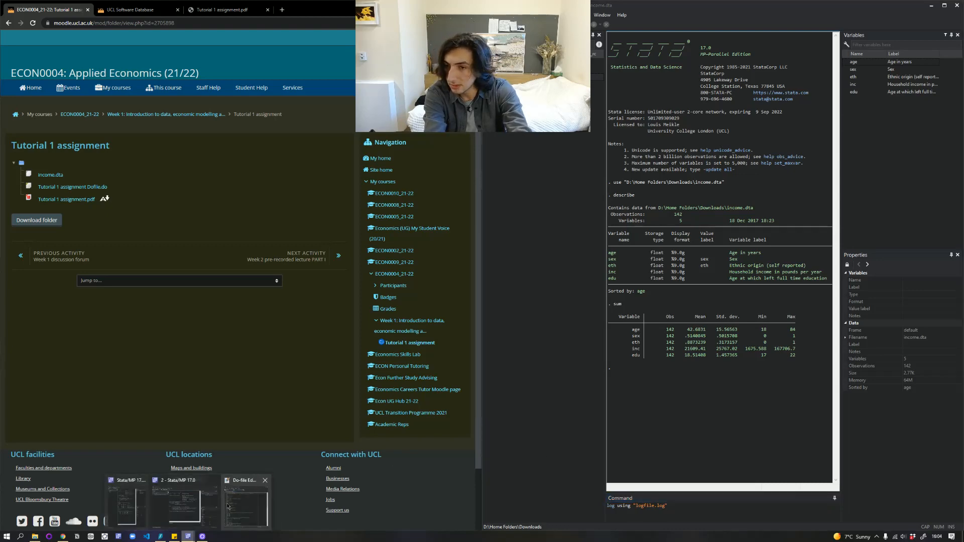
pyautogui.moveTo(231, 507)
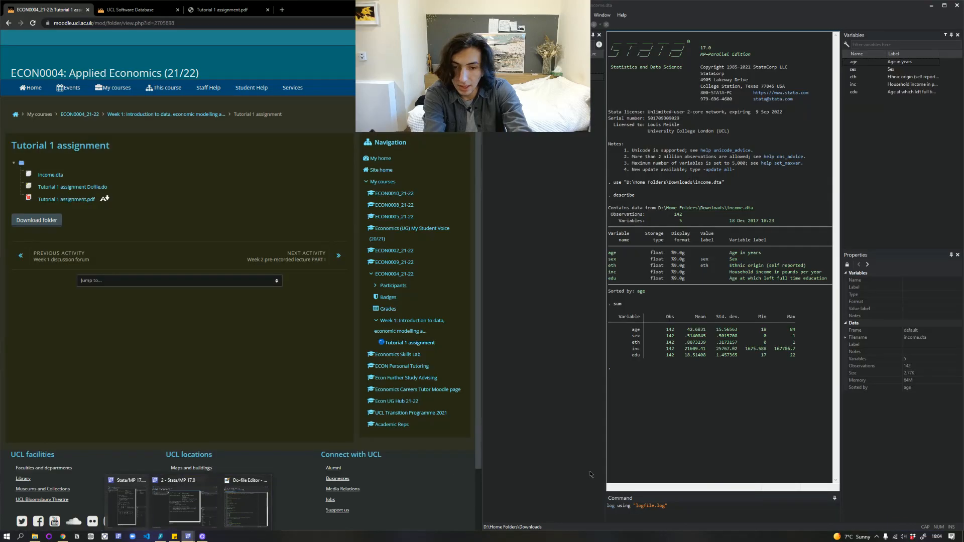
pyautogui.click(691, 510)
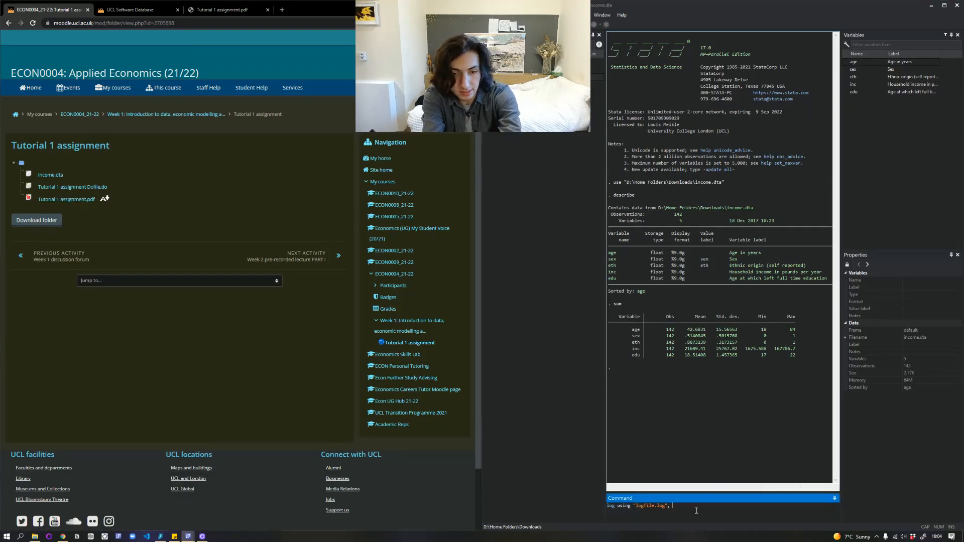
pyautogui.write('eplace')
pyautogui.press('Return')
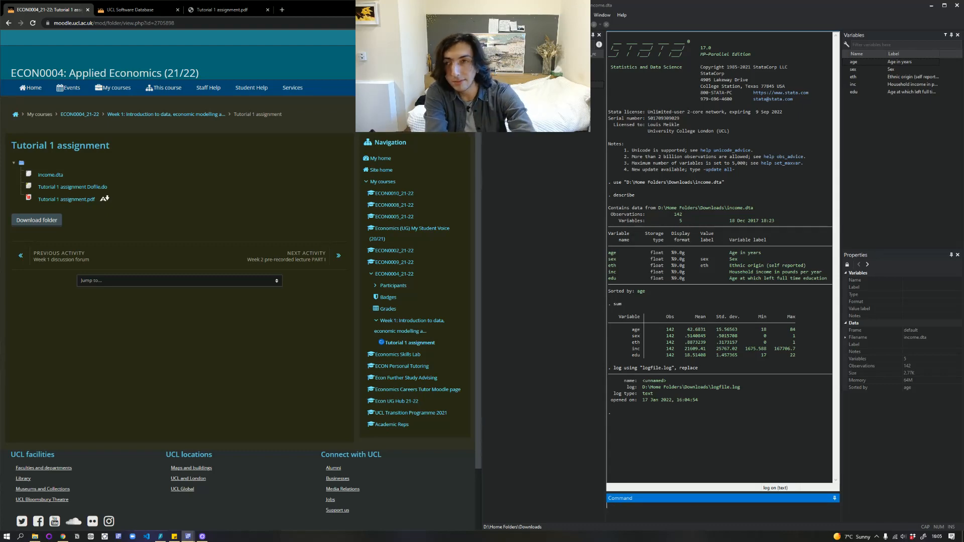
# - Check question (b) in the assignment PDF, and summarise only the age variable in Stata with sum age, highlighting its statistics
pyautogui.click(245, 11)
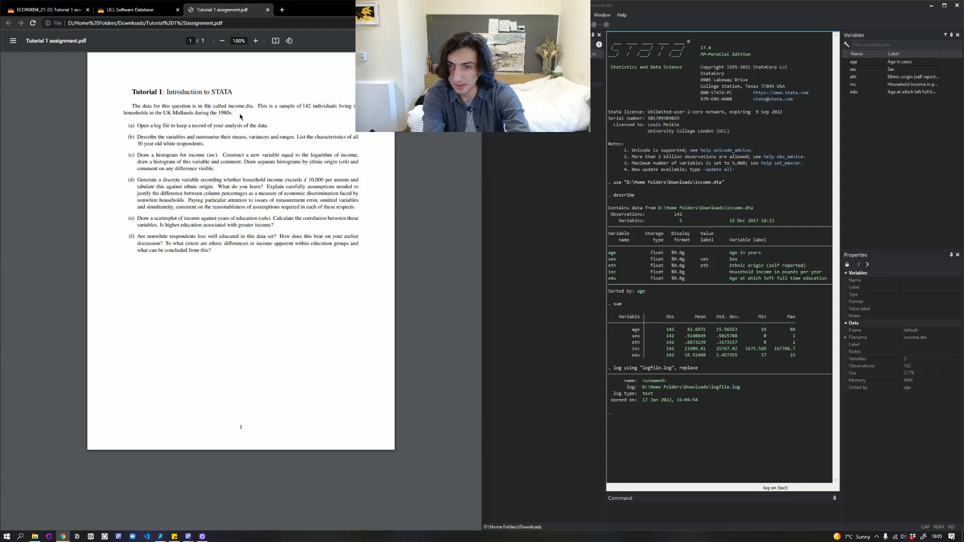
pyautogui.click(626, 509)
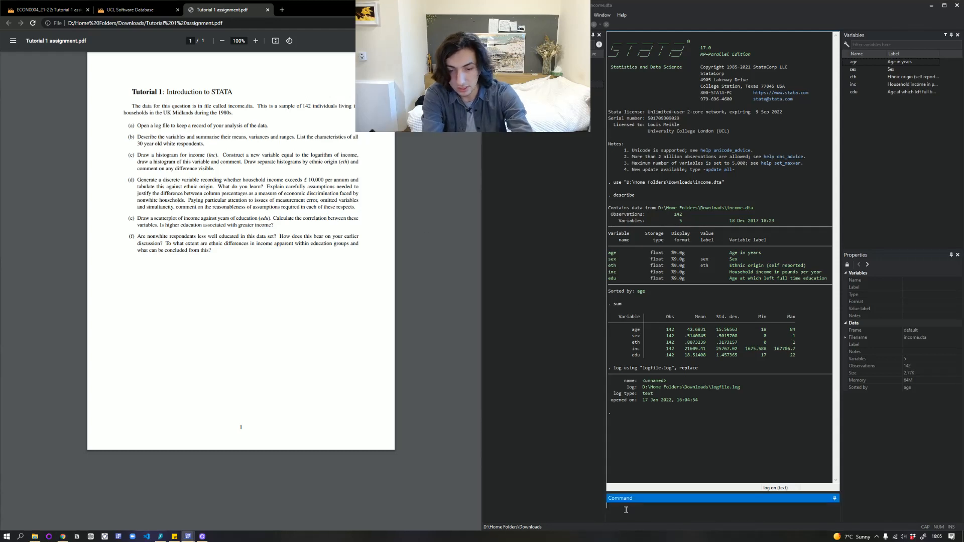
pyautogui.write('sum age')
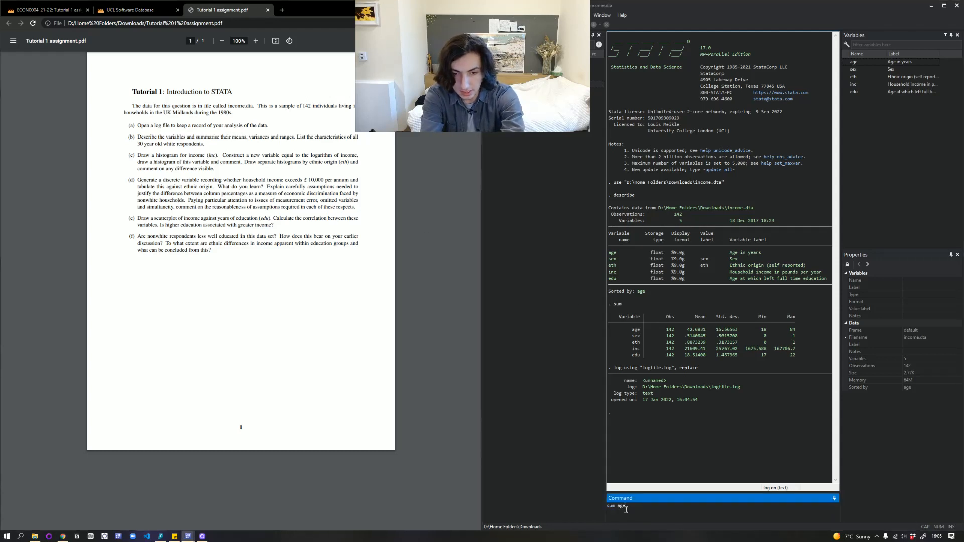
pyautogui.press('Return')
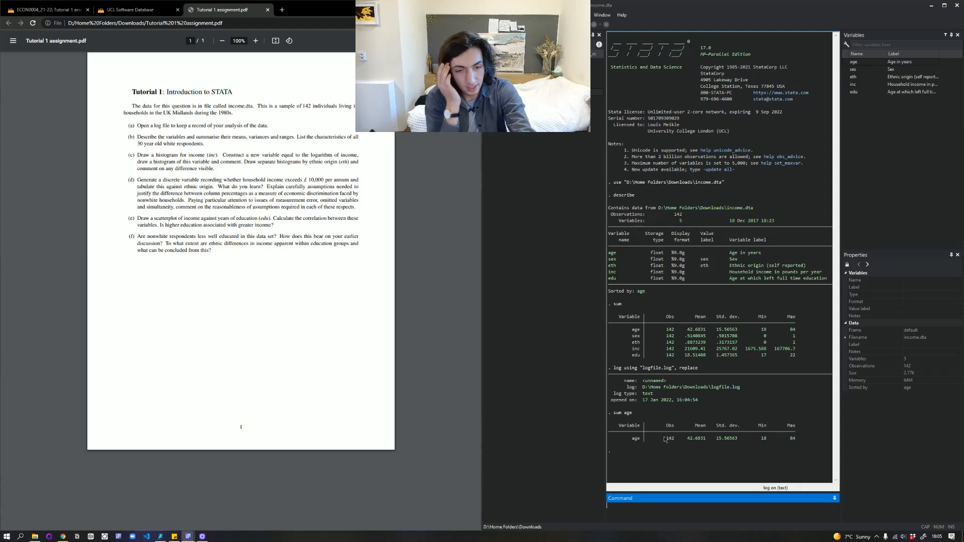
pyautogui.moveTo(667, 441); pyautogui.dragTo(795, 441)
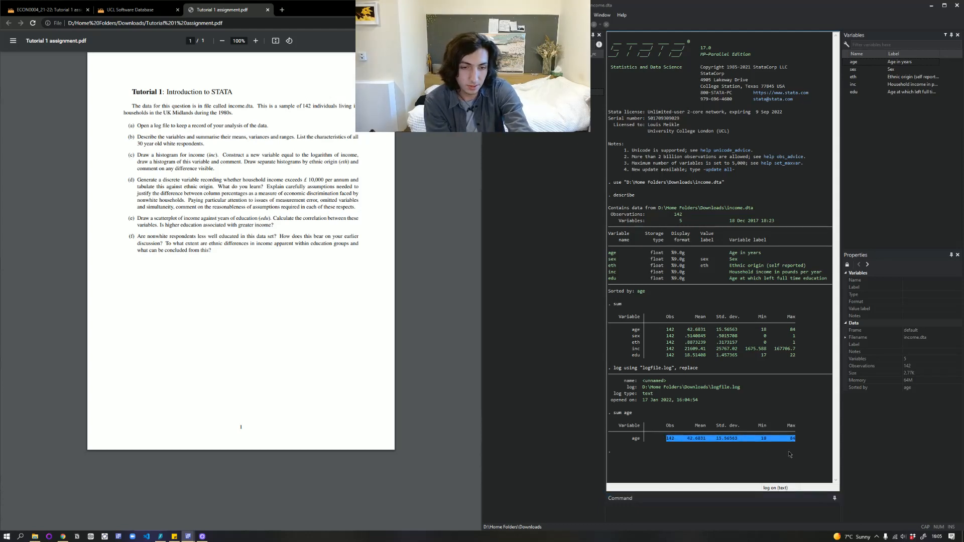
# - Summarise every variable in the dataset by running sum without a variable name
pyautogui.click(690, 503)
pyautogui.write('sum')
pyautogui.press('Return')
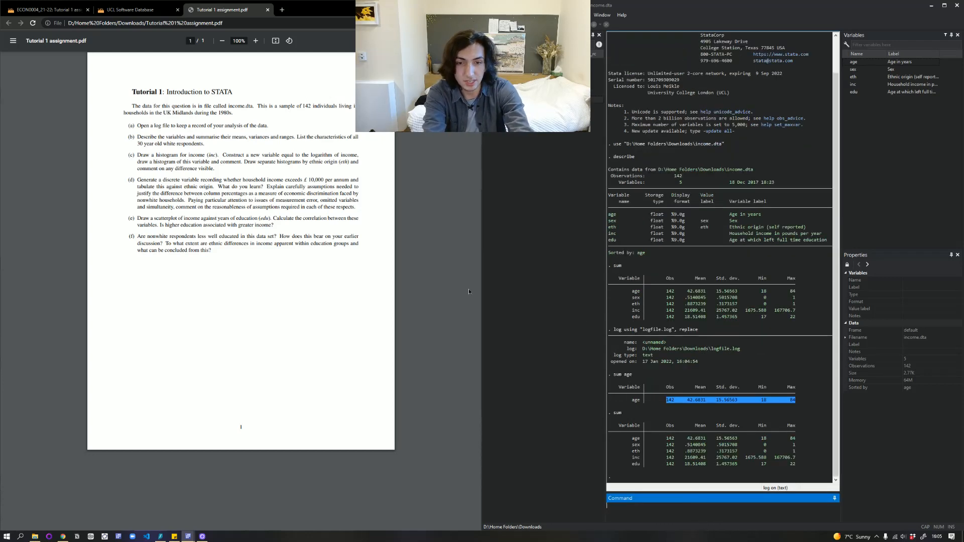
# - Narrow the browser window to give Stata more room, and enlarge the assignment PDF to 125%
pyautogui.moveTo(482, 289); pyautogui.dragTo(372, 274)
pyautogui.moveTo(319, 11); pyautogui.dragTo(0, 122)
pyautogui.click(200, 41)
pyautogui.click(201, 41)
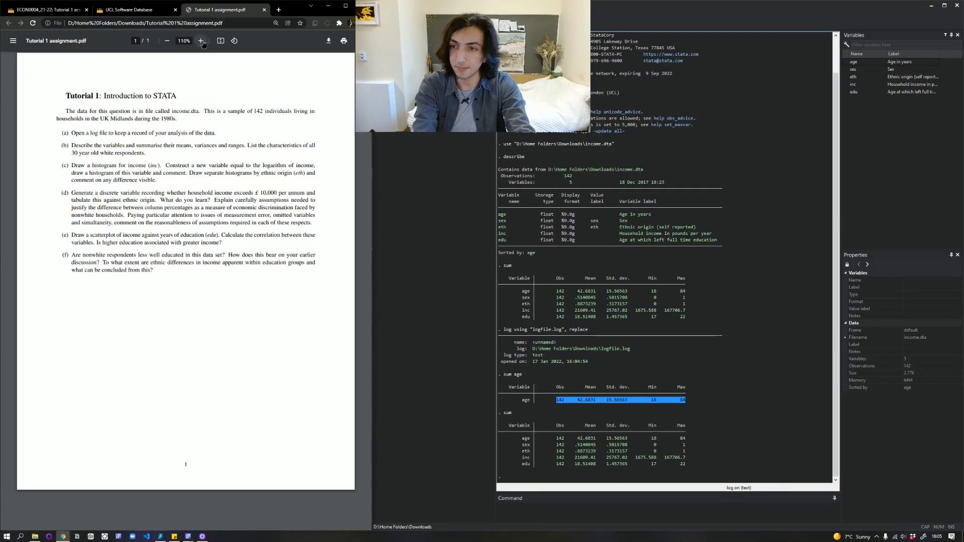
pyautogui.click(201, 41)
pyautogui.click(168, 41)
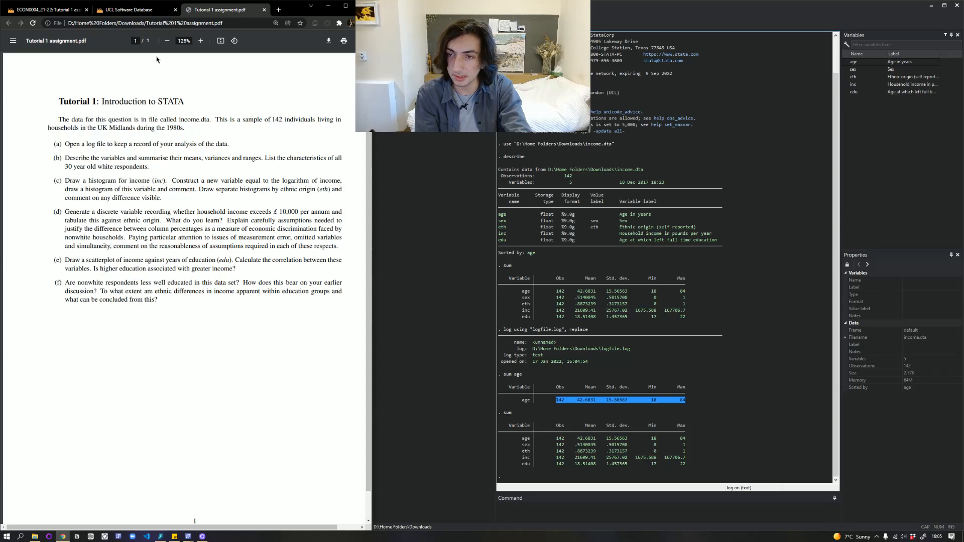
pyautogui.click(135, 15)
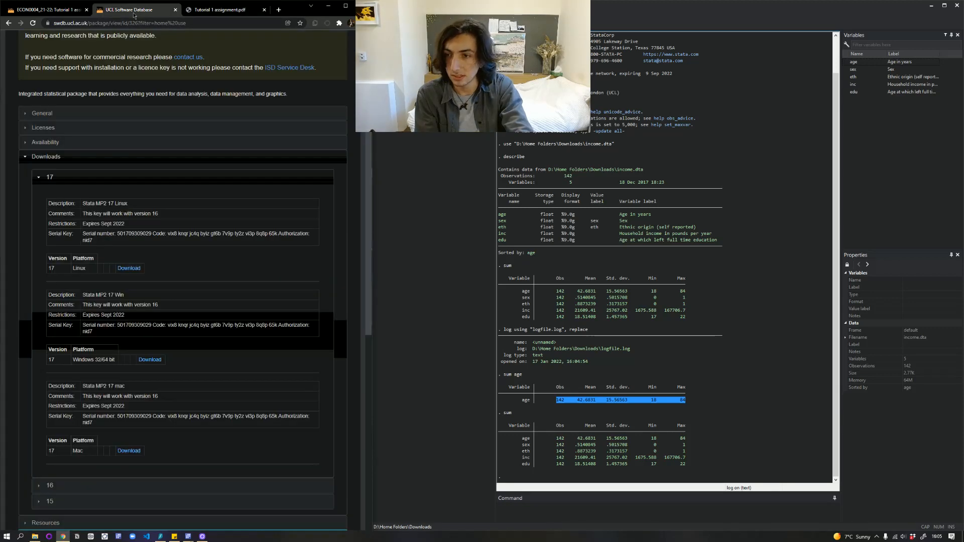
pyautogui.click(51, 10)
pyautogui.click(149, 14)
pyautogui.click(219, 9)
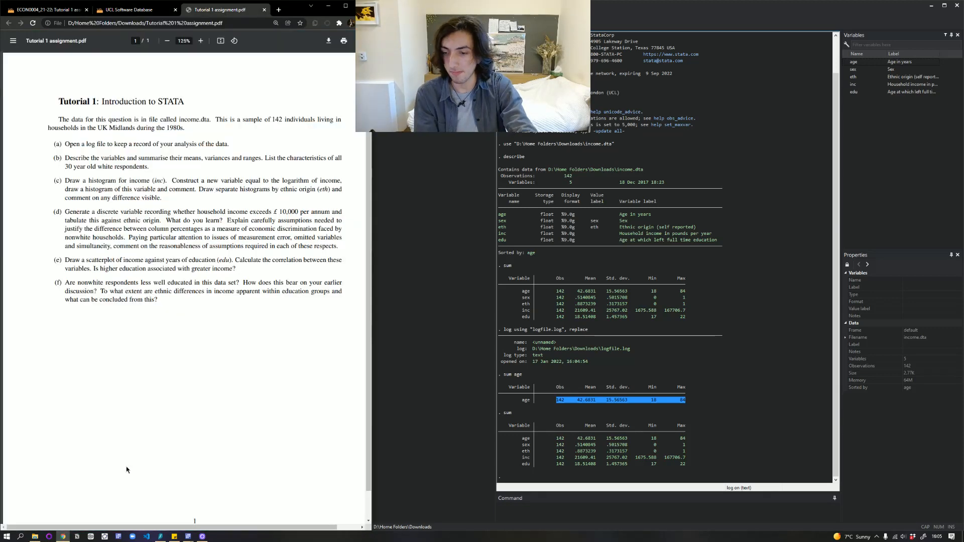
# - Bring back the editor with Tutorial 1 assignment Dofile.do and locate the describe _all command under item (b)
pyautogui.moveTo(189, 531)
pyautogui.click(250, 505)
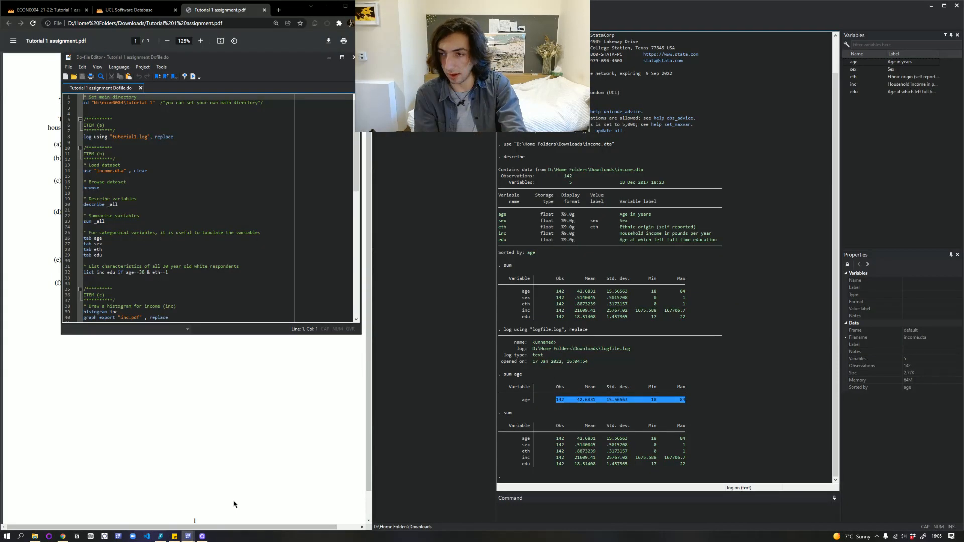
pyautogui.click(84, 205)
pyautogui.moveTo(84, 204); pyautogui.dragTo(121, 204)
pyautogui.hotkey('ctrl', 'c')
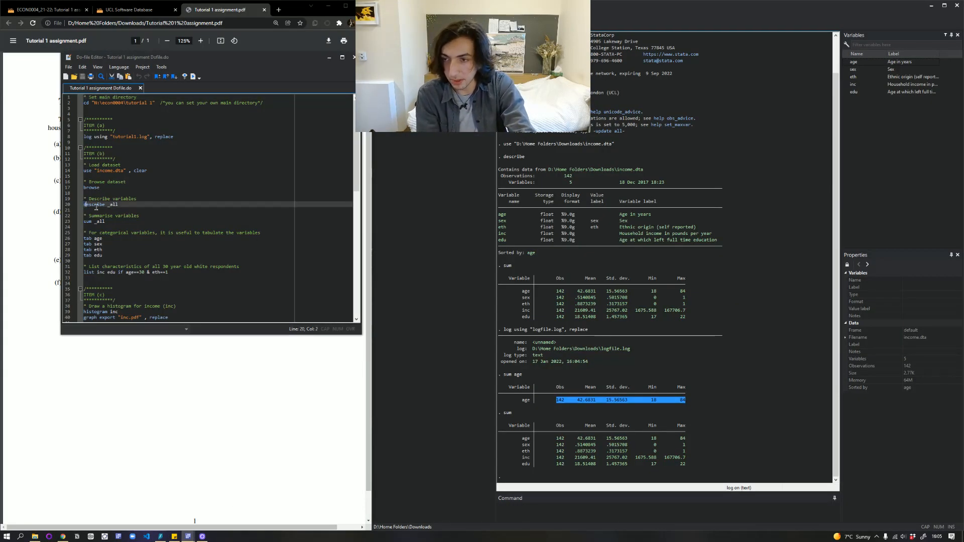
pyautogui.click(158, 208)
pyautogui.click(159, 201)
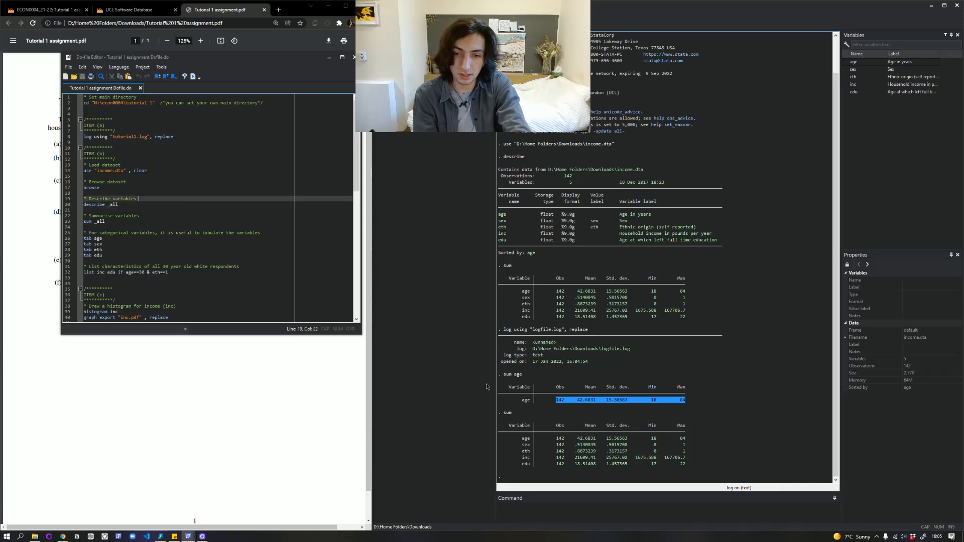
pyautogui.click(552, 508)
pyautogui.write('desc')
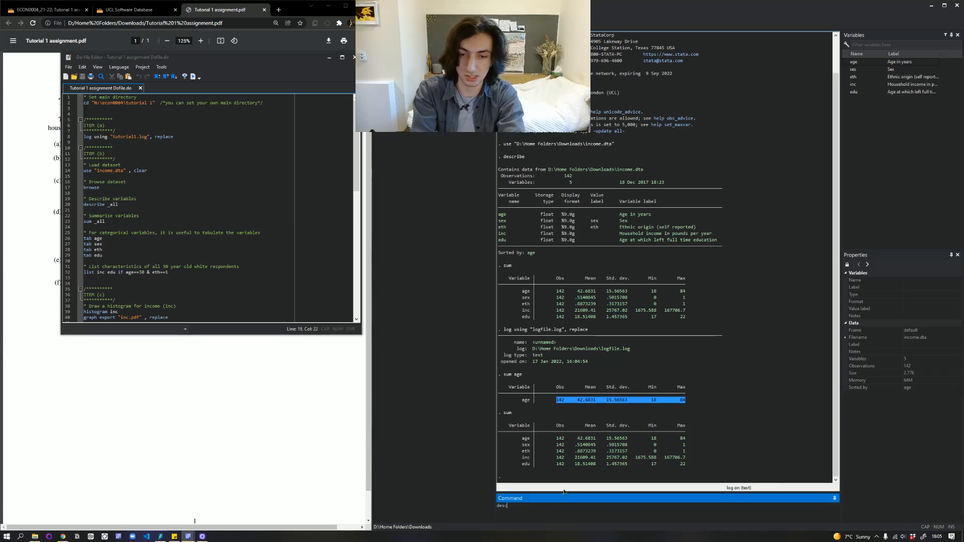
pyautogui.write('ribe_all')
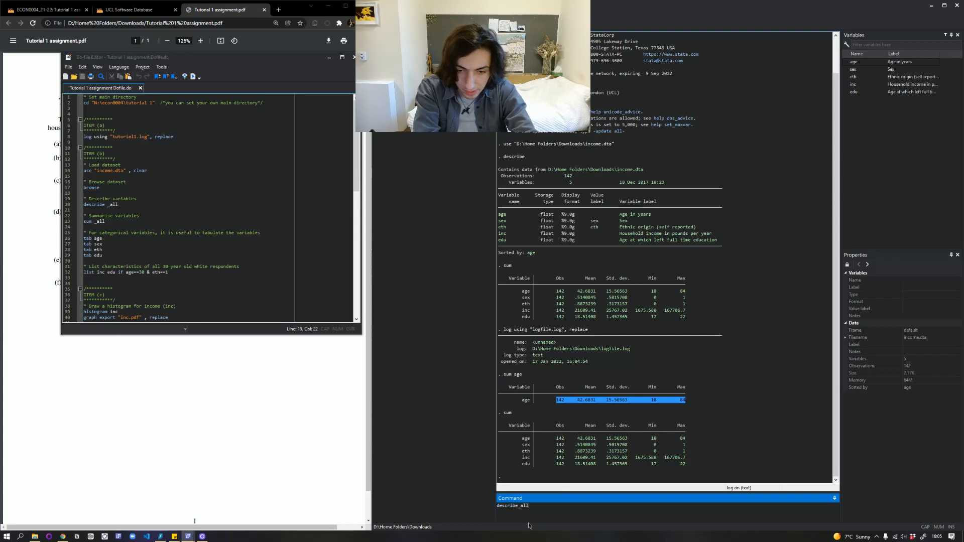
pyautogui.moveTo(529, 506); pyautogui.dragTo(465, 507)
pyautogui.press('BackSpace')
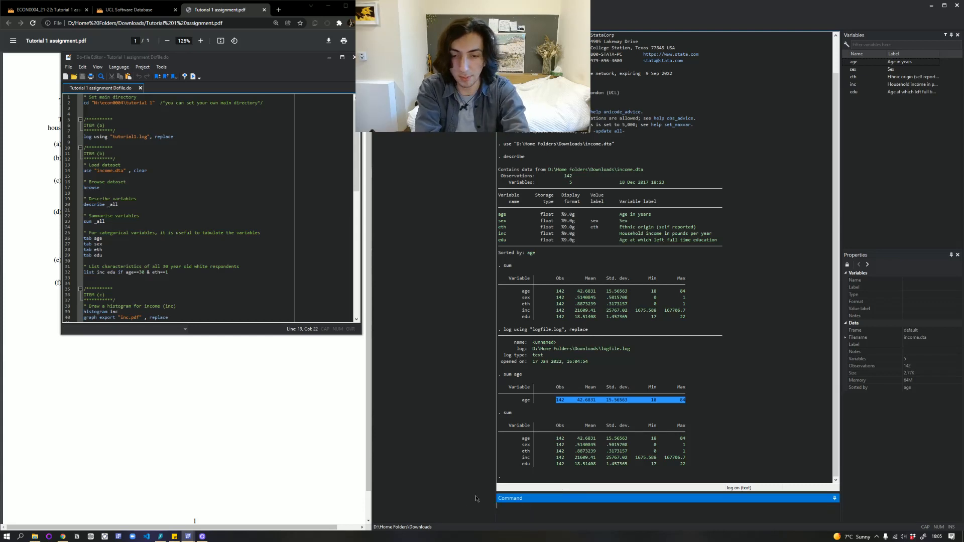
# - Copy the describe _all line from item (b) of the do-file and run it in Stata
pyautogui.click(96, 204)
pyautogui.tripleClick(95, 205)
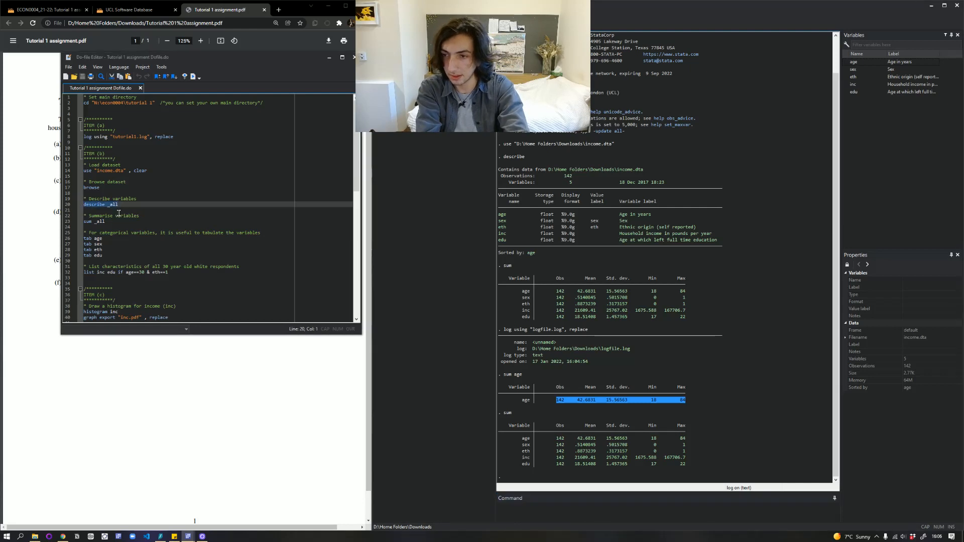
pyautogui.click(534, 508)
pyautogui.hotkey('ctrl', 'v')
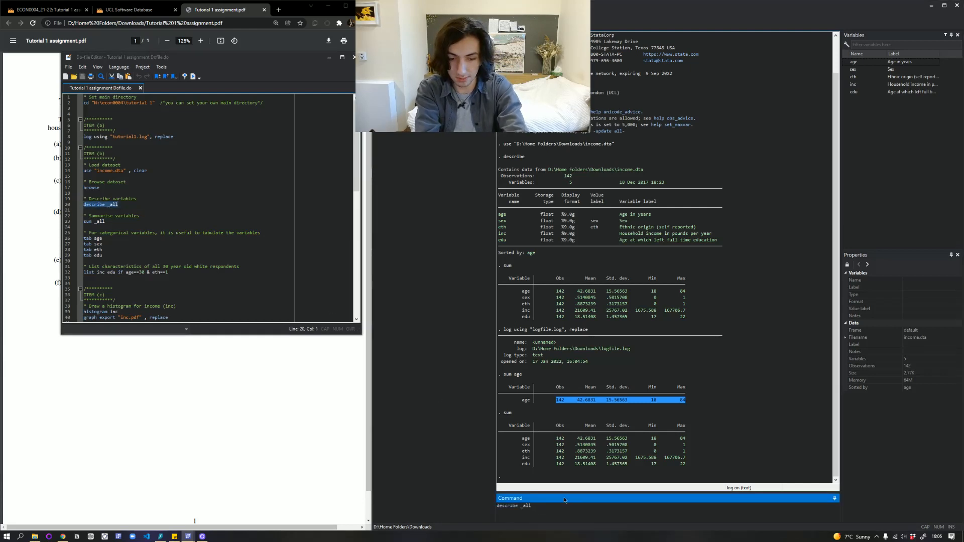
pyautogui.press('Return')
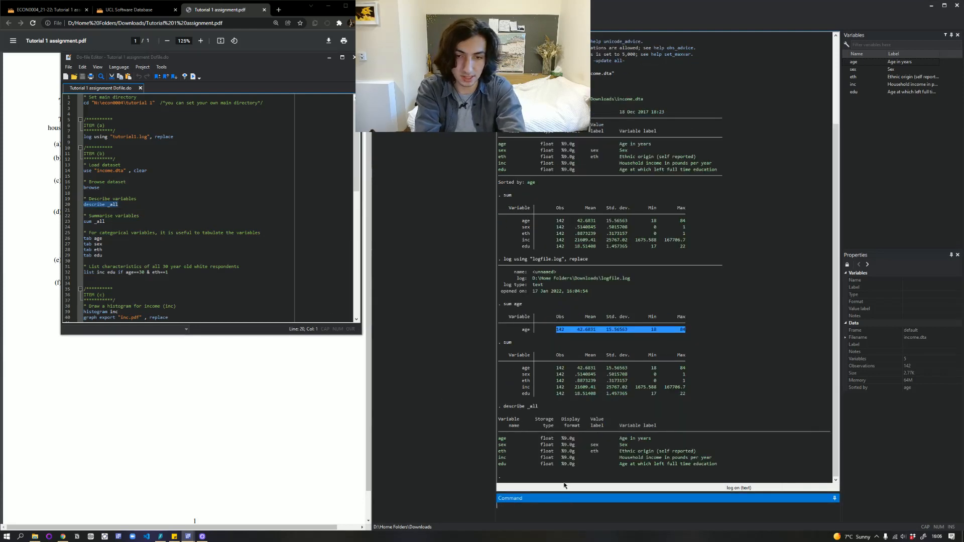
# - Copy the sum _all line from item (b) of the do-file and run it in Stata
pyautogui.click(253, 314)
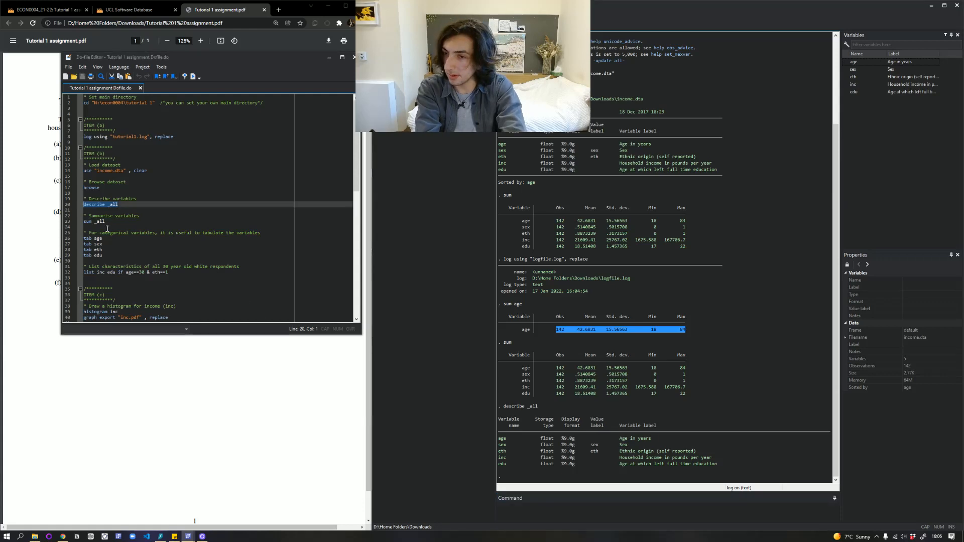
pyautogui.tripleClick(83, 222)
pyautogui.hotkey('ctrl', 'c')
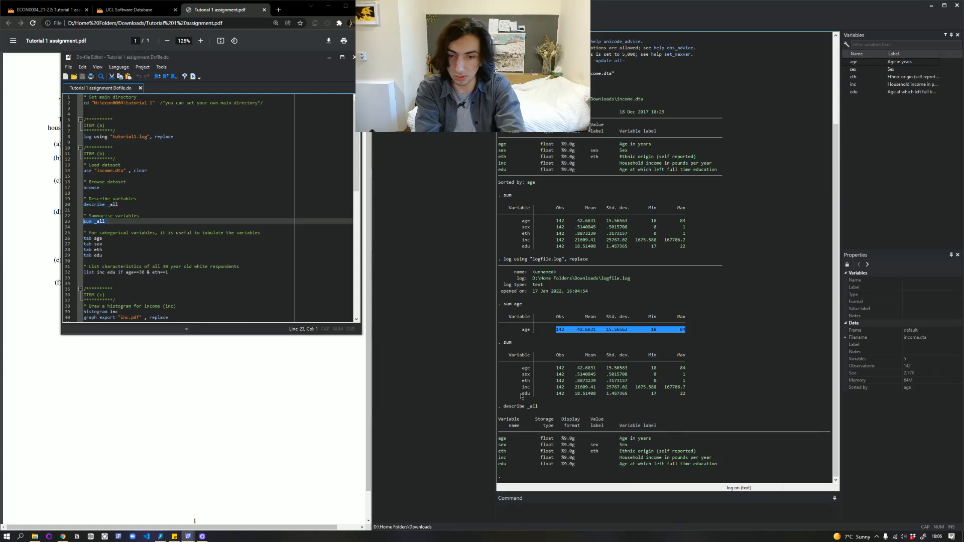
pyautogui.click(521, 507)
pyautogui.hotkey('ctrl', 'v')
pyautogui.press('Return')
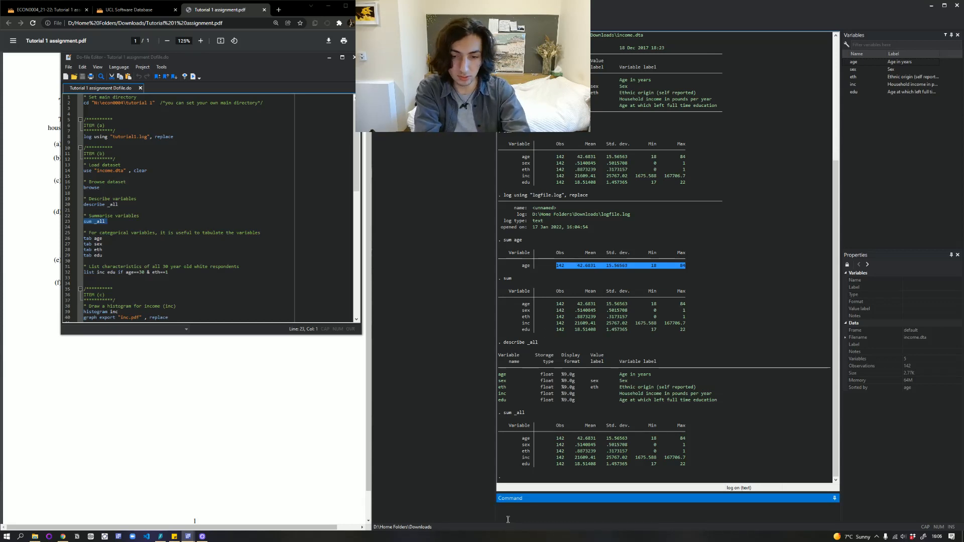
# - Tabulate the age variable with the command tab age
pyautogui.write('tab')
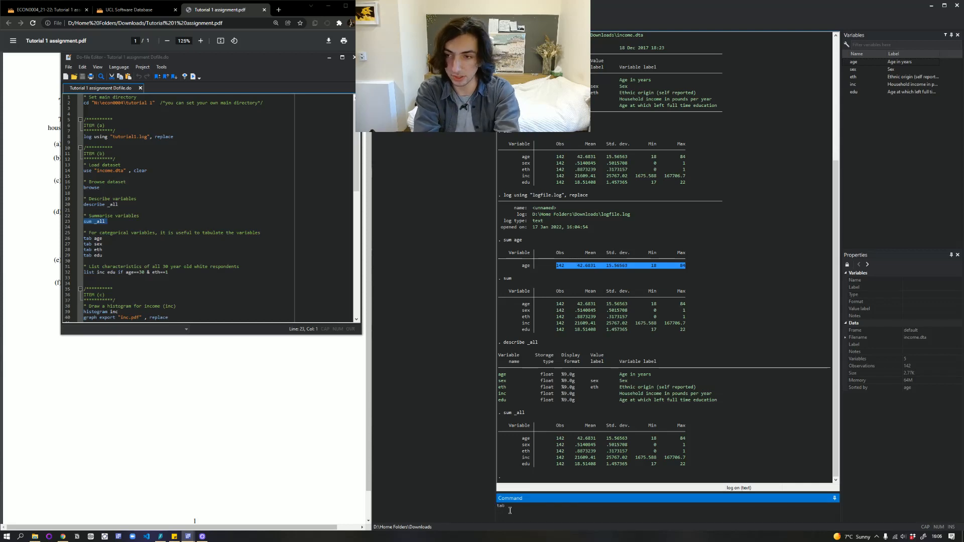
pyautogui.write(' age')
pyautogui.press('Return')
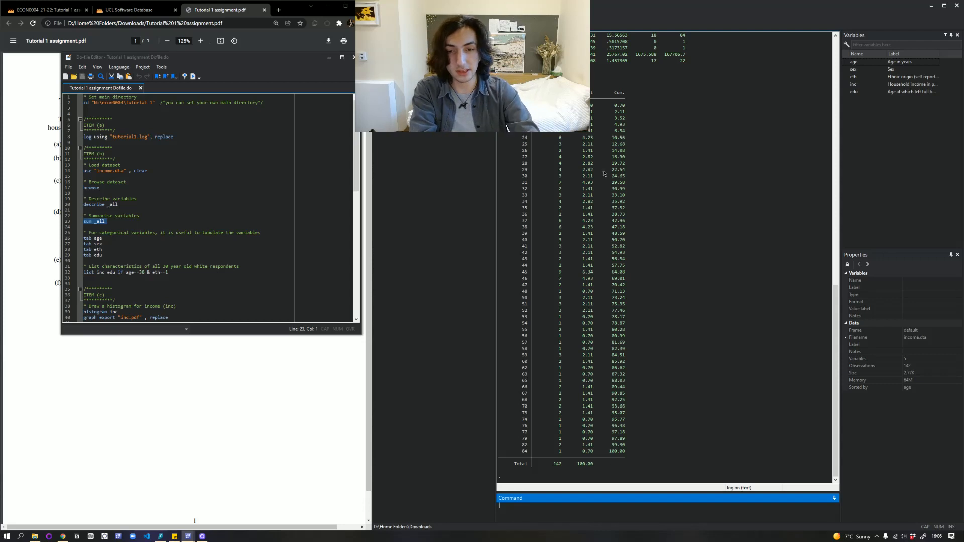
# - Tabulate the sex variable with the command tab sex
pyautogui.click(550, 103)
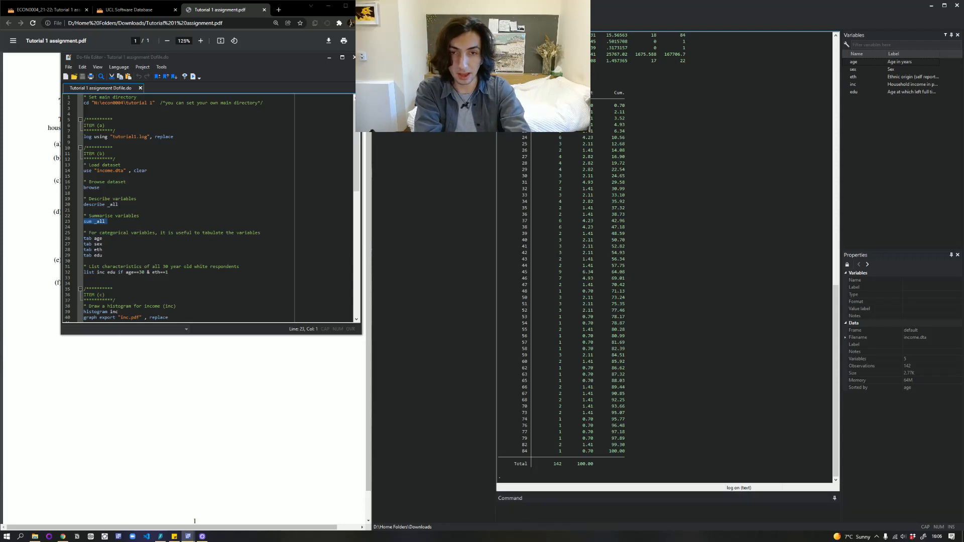
pyautogui.click(519, 510)
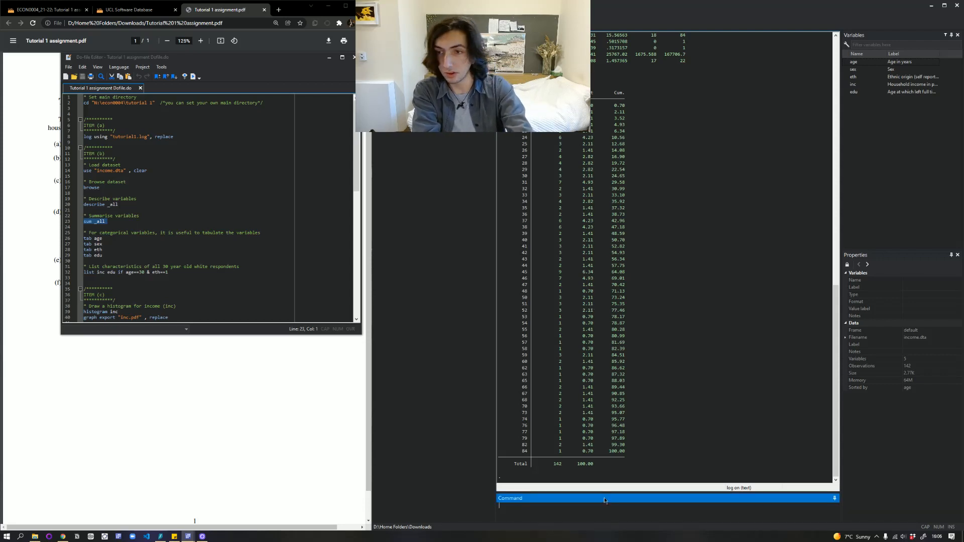
pyautogui.write('tab')
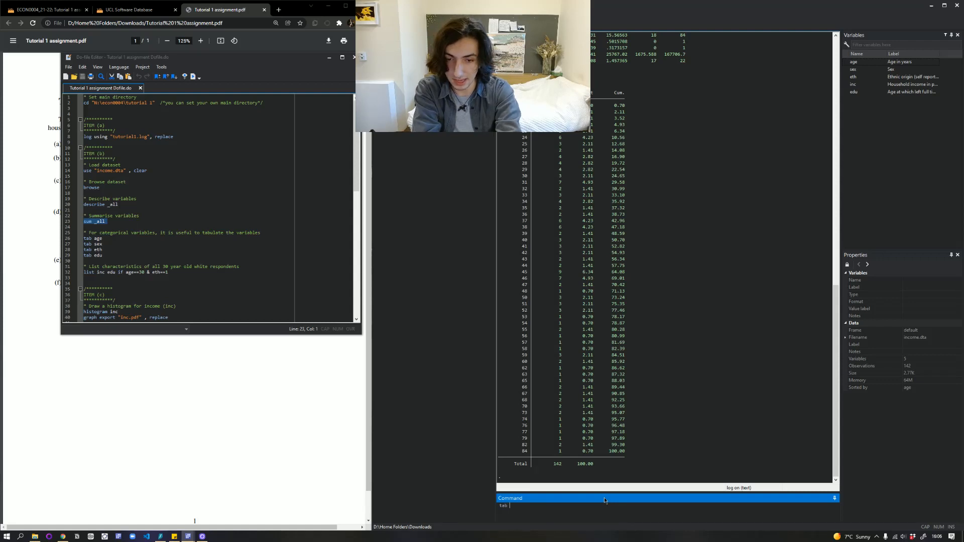
pyautogui.write(' sex')
pyautogui.press('Return')
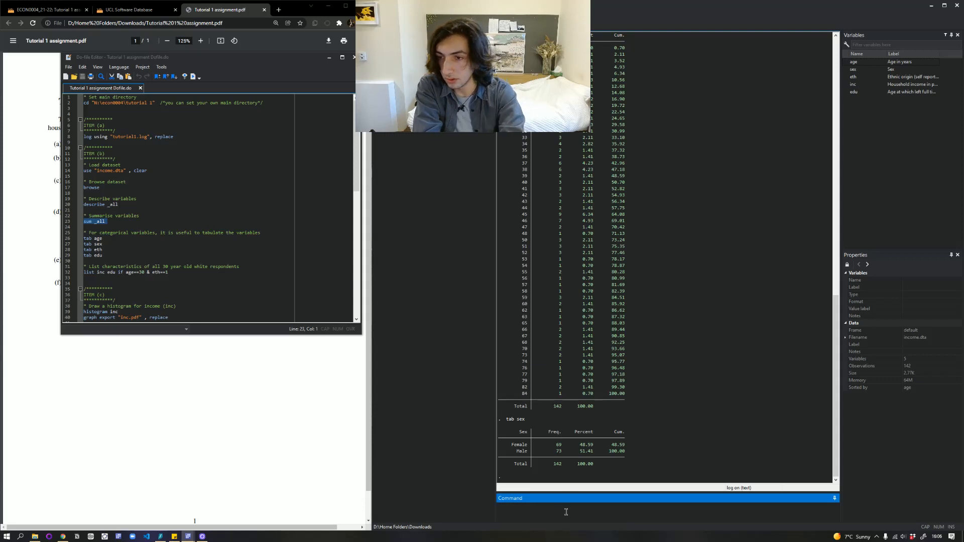
# - Tabulate the ethnic origin variable with the command tab eth and check the Nonwhite and White frequencies
pyautogui.write('tab')
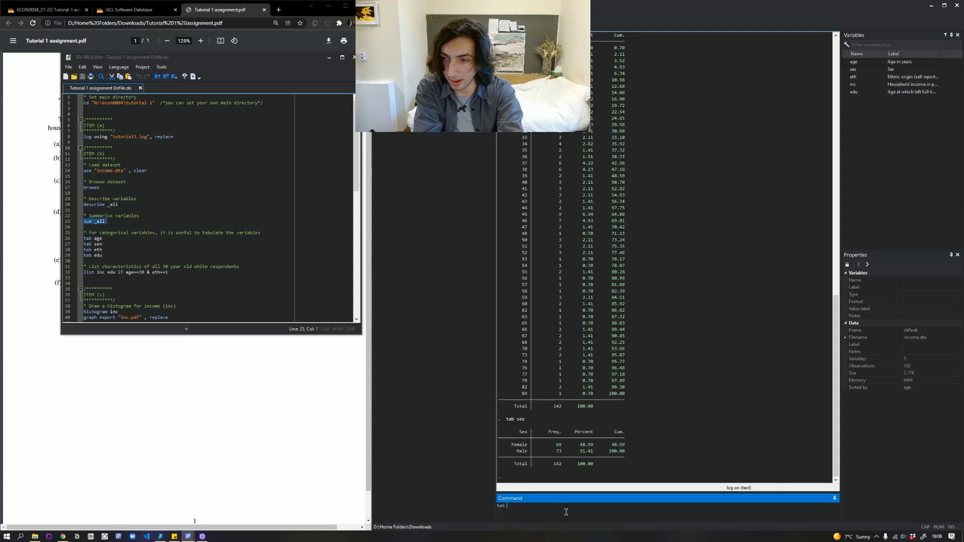
pyautogui.write(' eth')
pyautogui.press('Return')
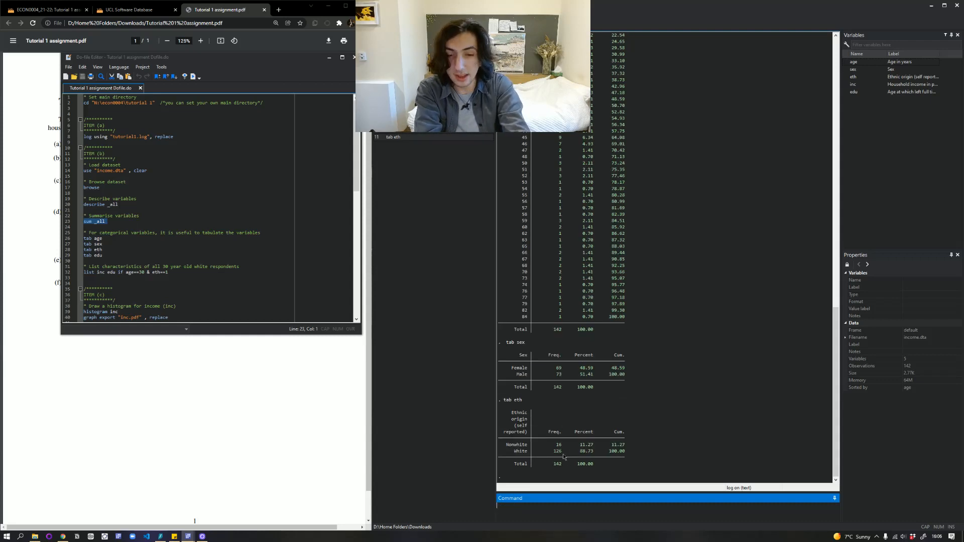
pyautogui.moveTo(565, 454)
pyautogui.mouseDown()
pyautogui.moveTo(553, 449)
pyautogui.moveTo(566, 455)
pyautogui.mouseUp()
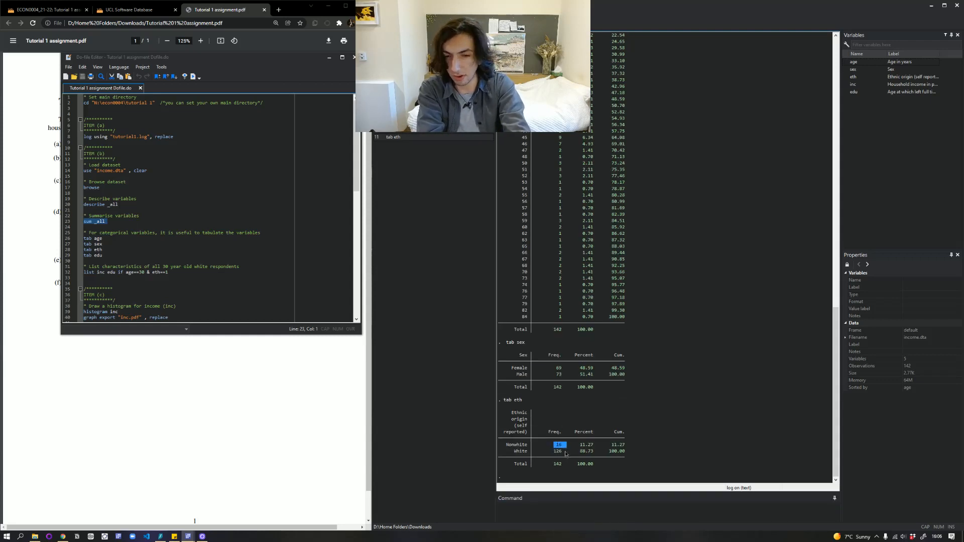
# - Tabulate the education variable with the command tab edu and review the frequencies for each school-leaving age
pyautogui.click(547, 505)
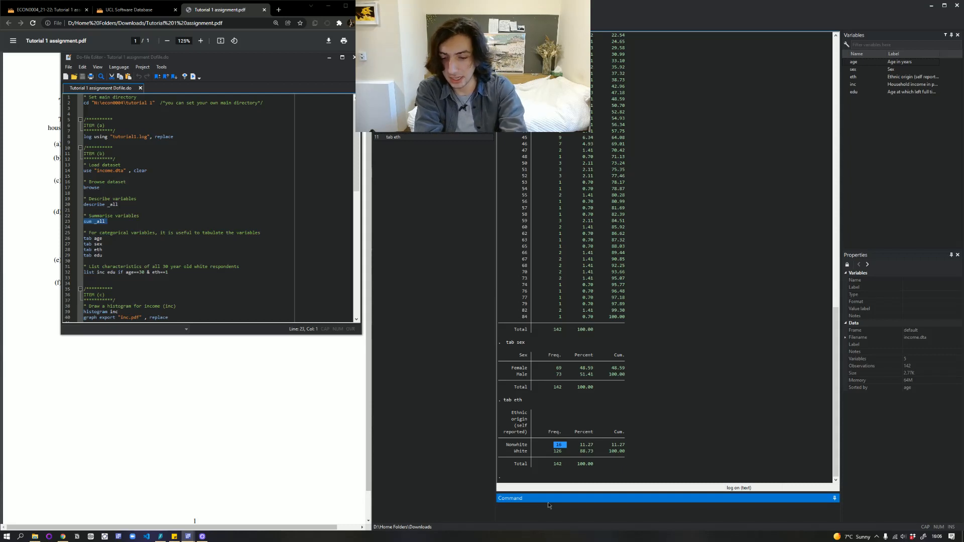
pyautogui.write('tab edu')
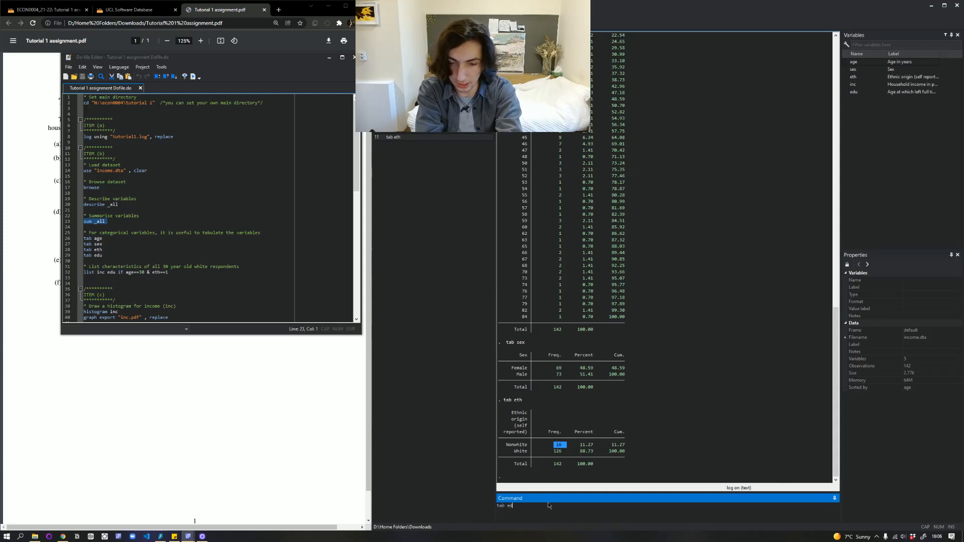
pyautogui.press('Return')
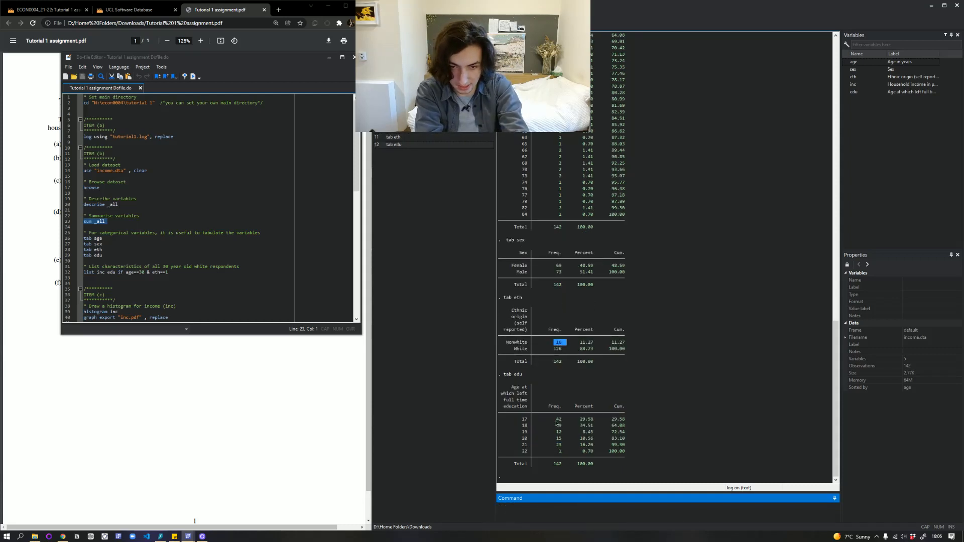
pyautogui.moveTo(555, 419); pyautogui.dragTo(570, 462)
pyautogui.click(569, 457)
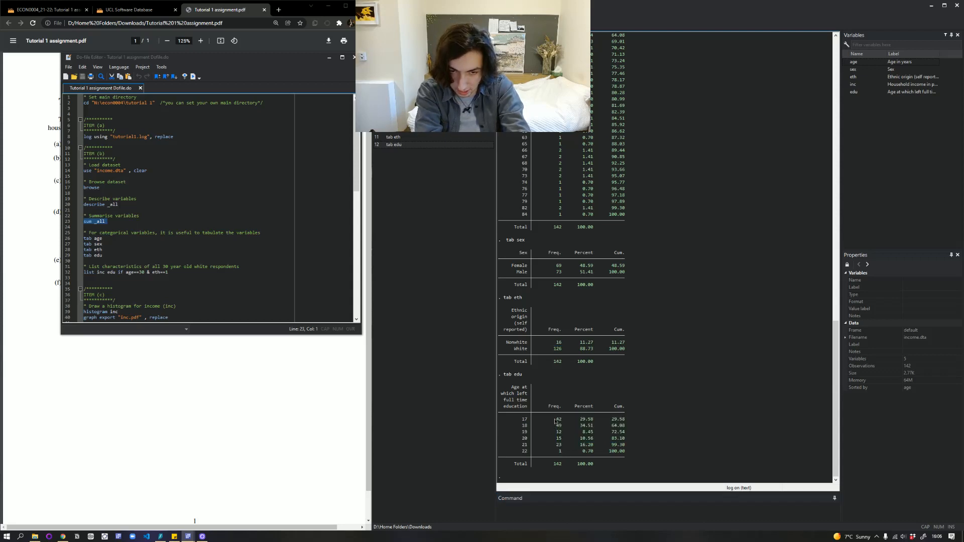
pyautogui.moveTo(554, 419); pyautogui.dragTo(564, 452)
pyautogui.click(565, 430)
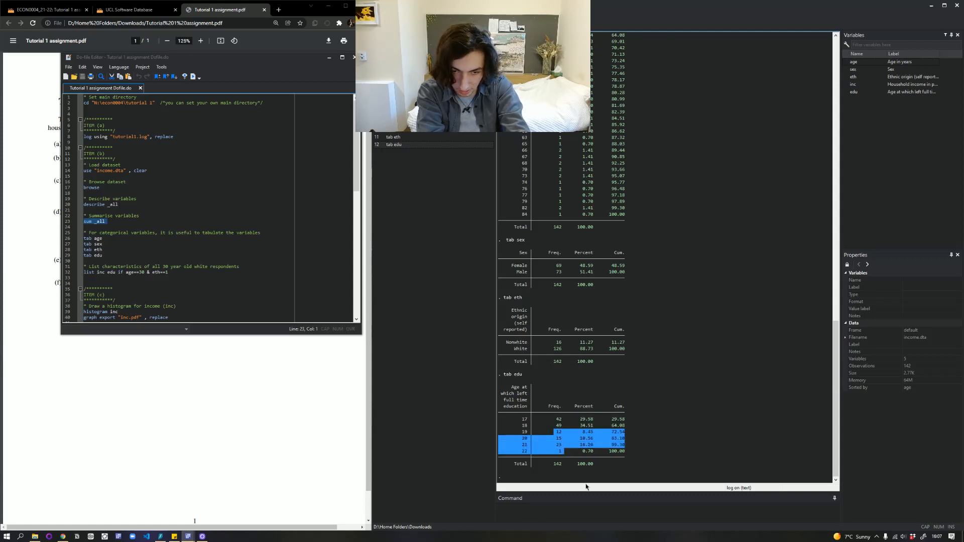
pyautogui.click(562, 515)
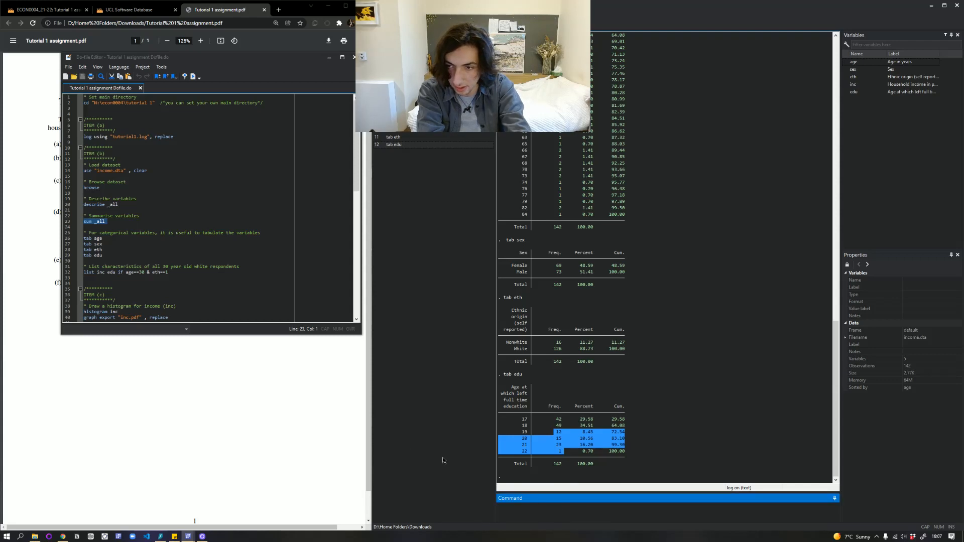
pyautogui.click(606, 381)
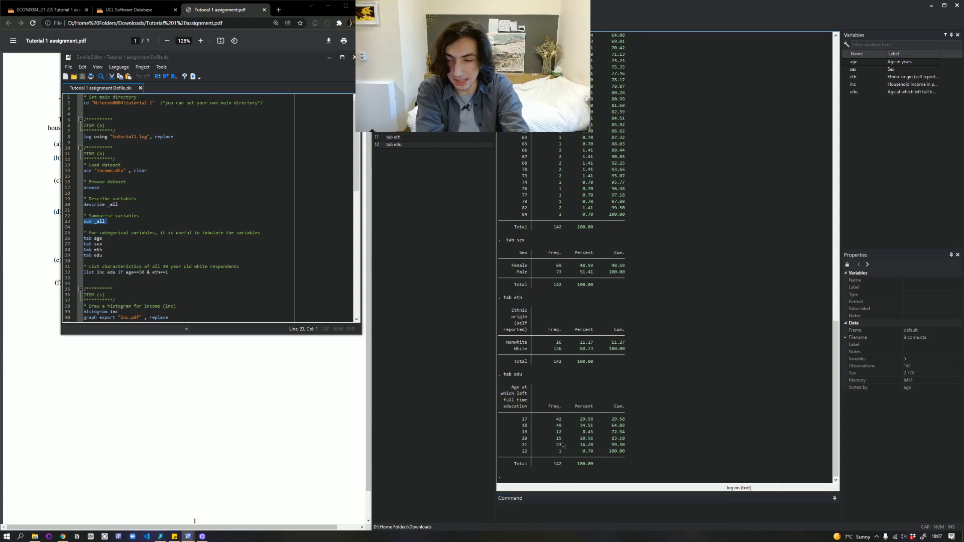
# - Enter the command list inc edu if age==30 without running it
pyautogui.click(551, 507)
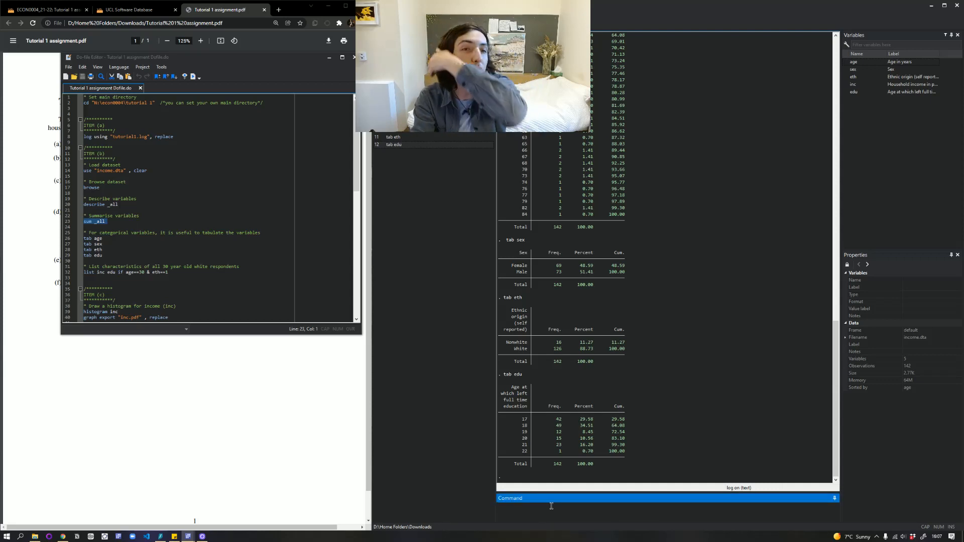
pyautogui.write('list')
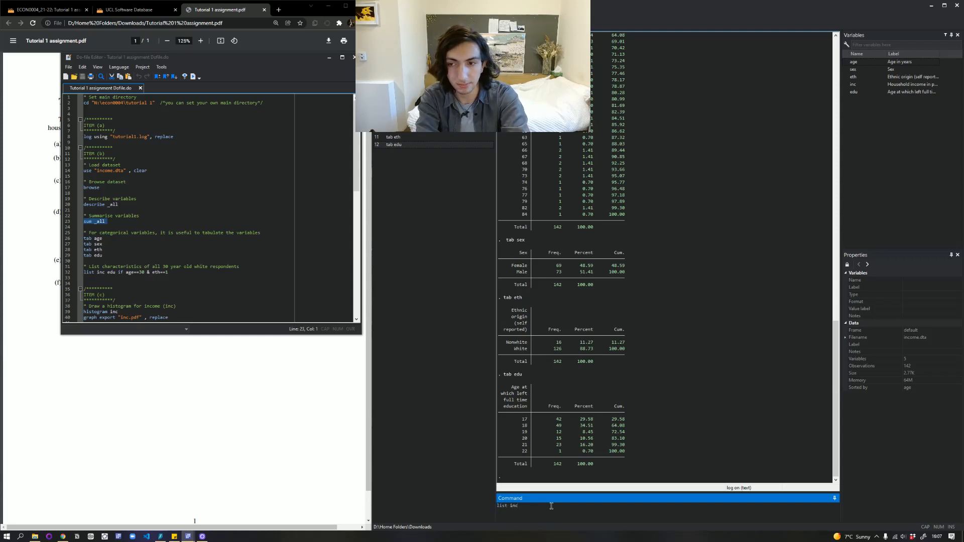
pyautogui.write('inc')
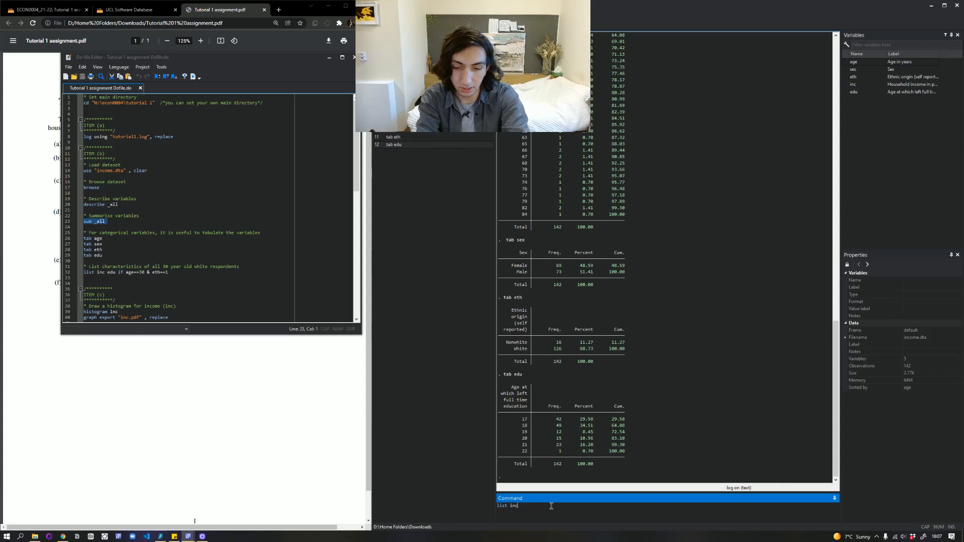
pyautogui.write(' edu')
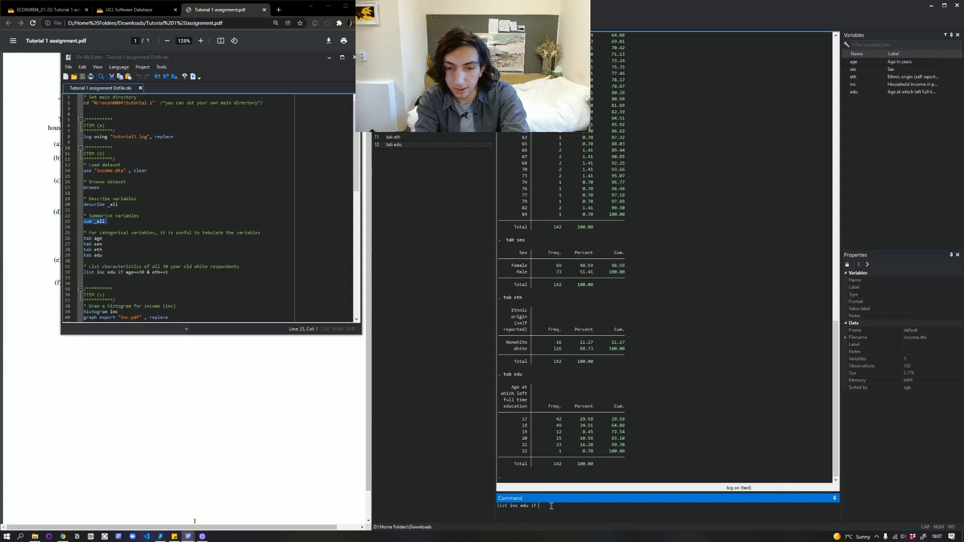
pyautogui.write('if age')
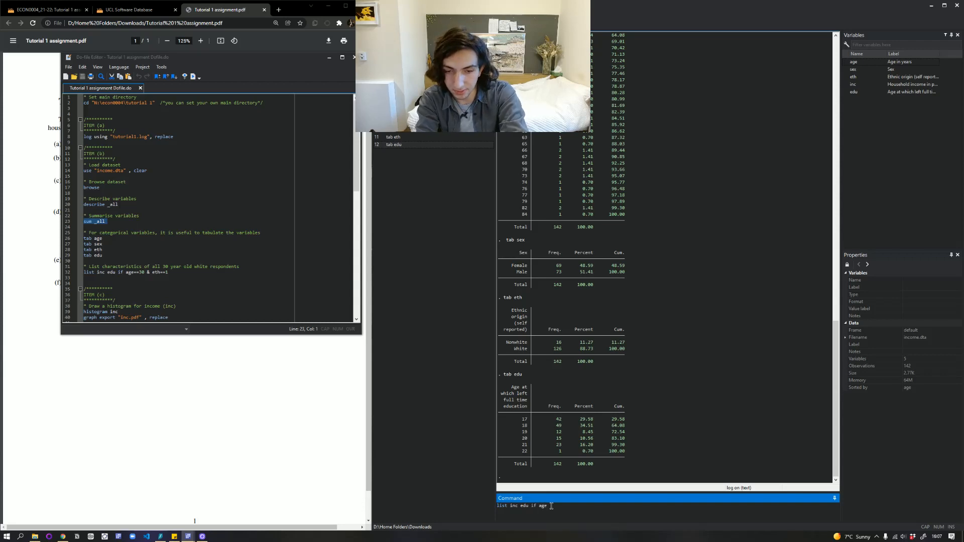
pyautogui.write('==30')
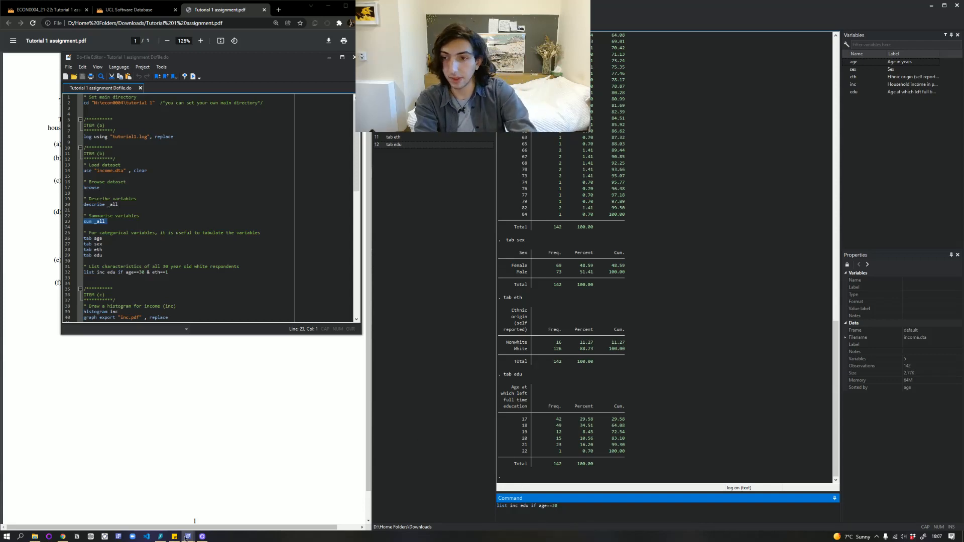
# - Reread the listing request in item (b) of the Tutorial 1 assignment PDF and bring back the do-file editor
pyautogui.click(176, 472)
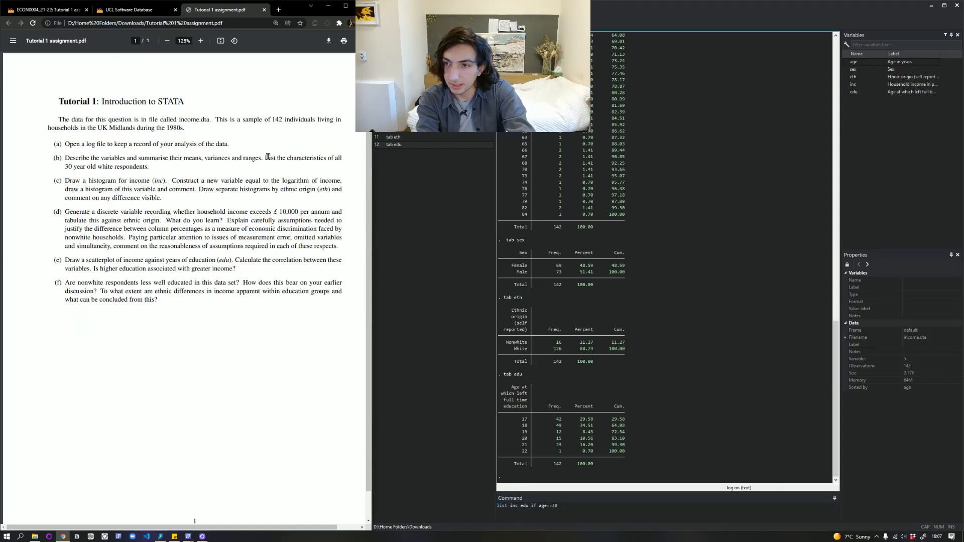
pyautogui.moveTo(264, 157); pyautogui.dragTo(356, 160)
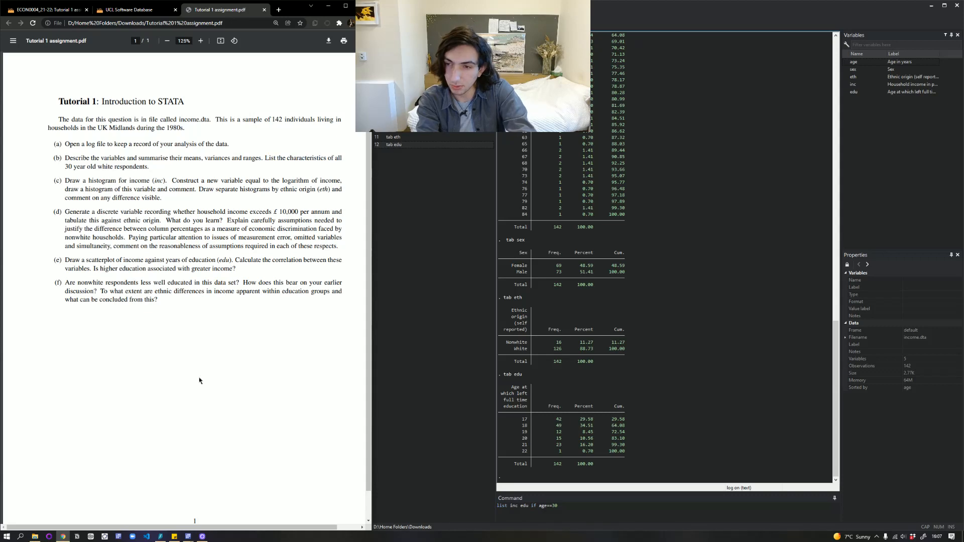
pyautogui.click(568, 508)
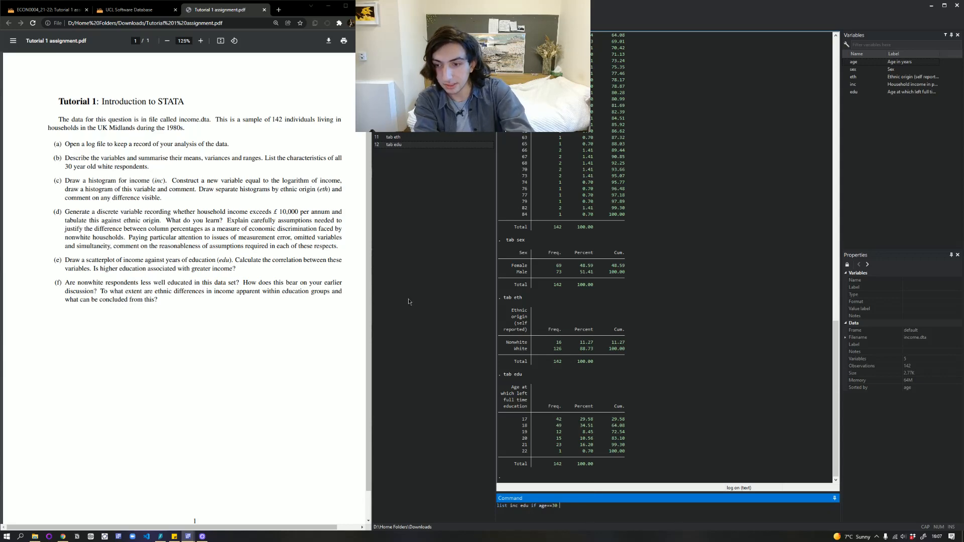
pyautogui.moveTo(188, 535)
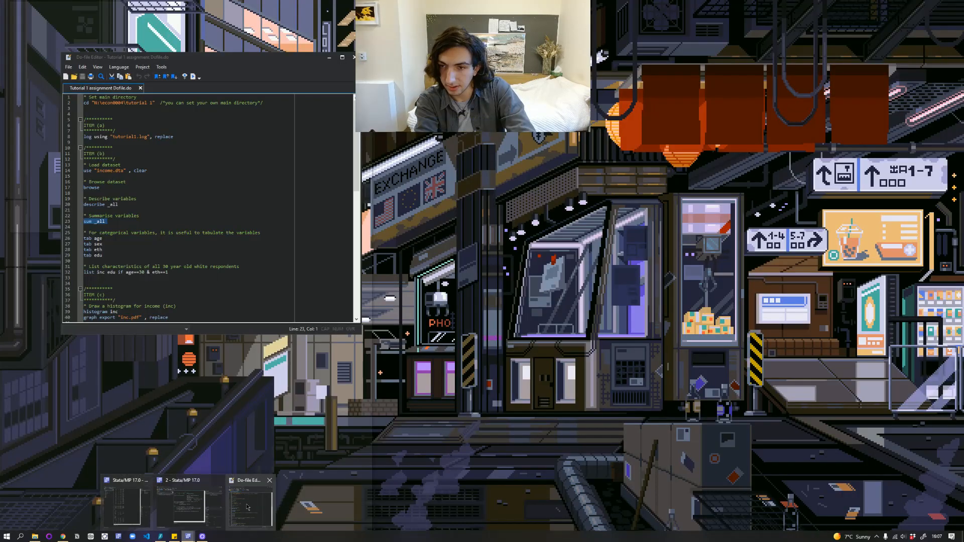
pyautogui.click(247, 507)
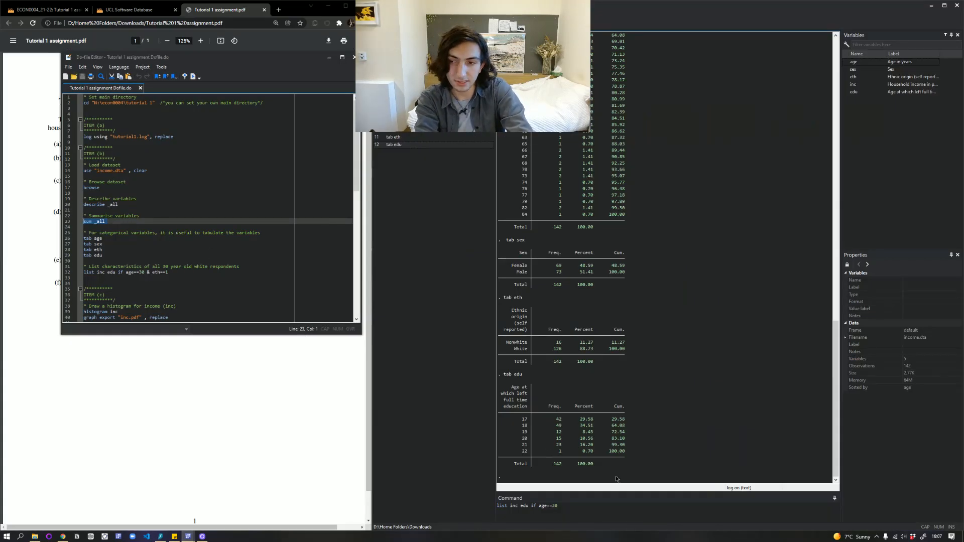
# - Add the condition & eth==1 to the pending list command and run it to list 30-year-old white respondents
pyautogui.click(607, 506)
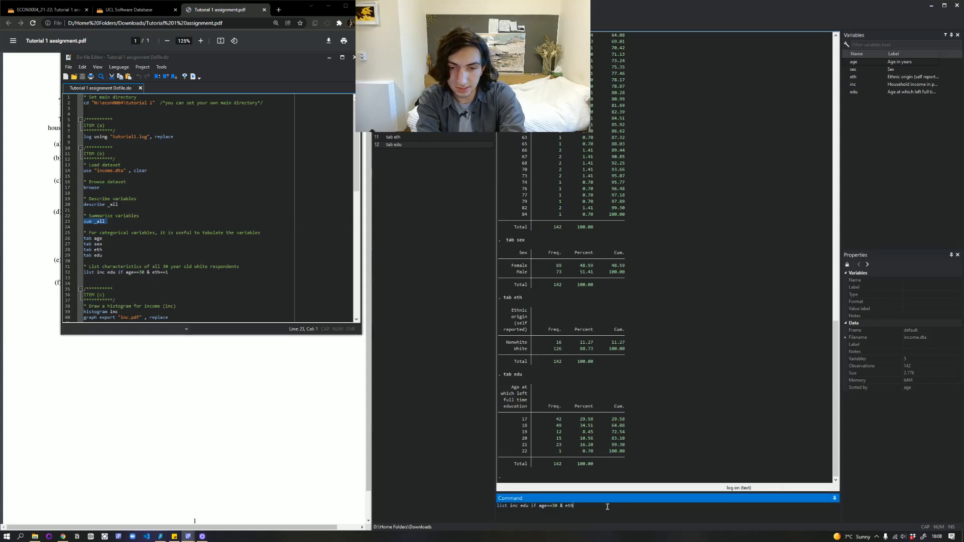
pyautogui.write('& eth==1')
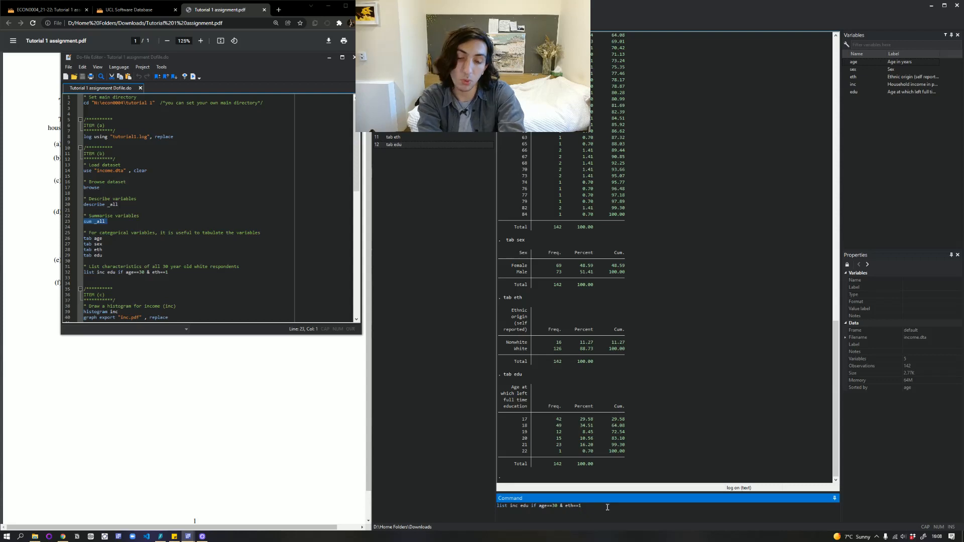
pyautogui.press('Return')
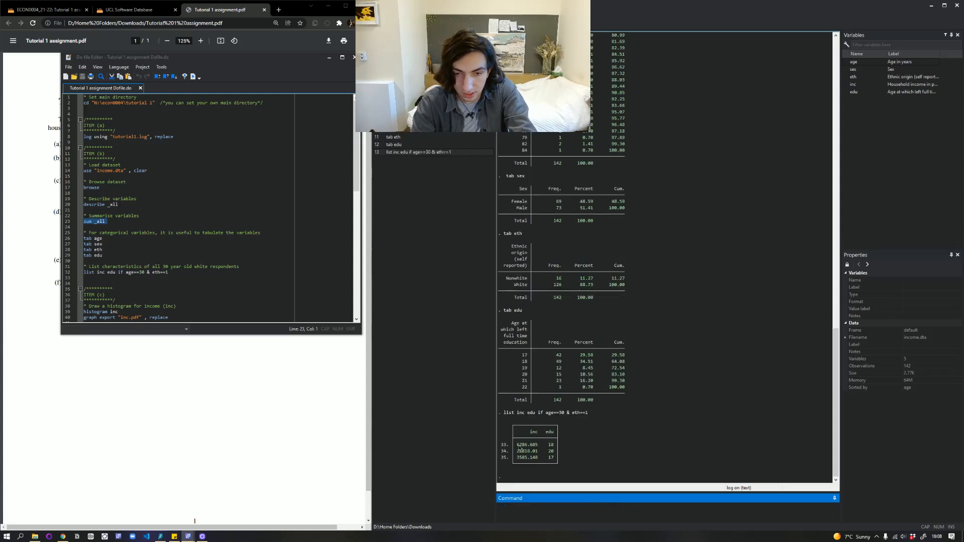
# - Examine the listed income and education values of the 30-year-old white respondents
pyautogui.moveTo(516, 444); pyautogui.dragTo(555, 462)
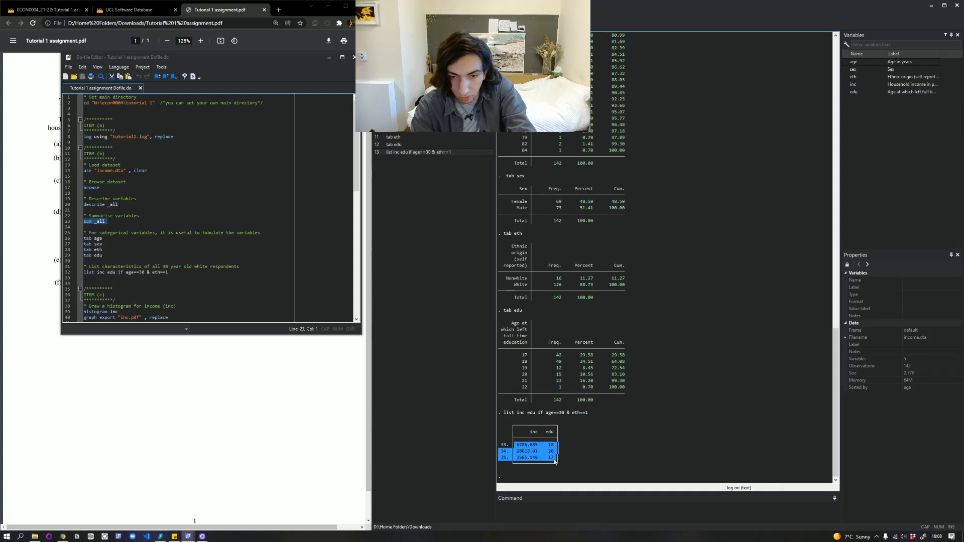
pyautogui.click(533, 449)
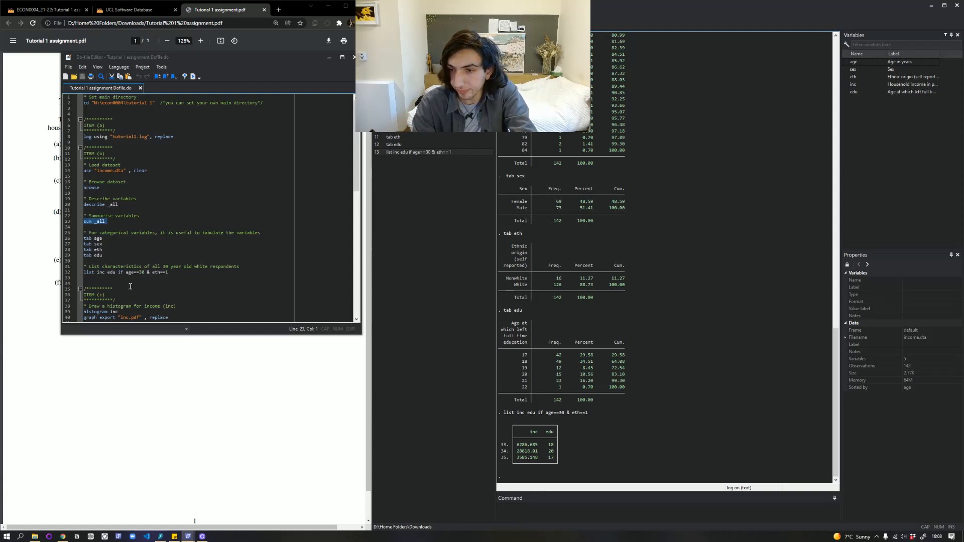
pyautogui.click(549, 511)
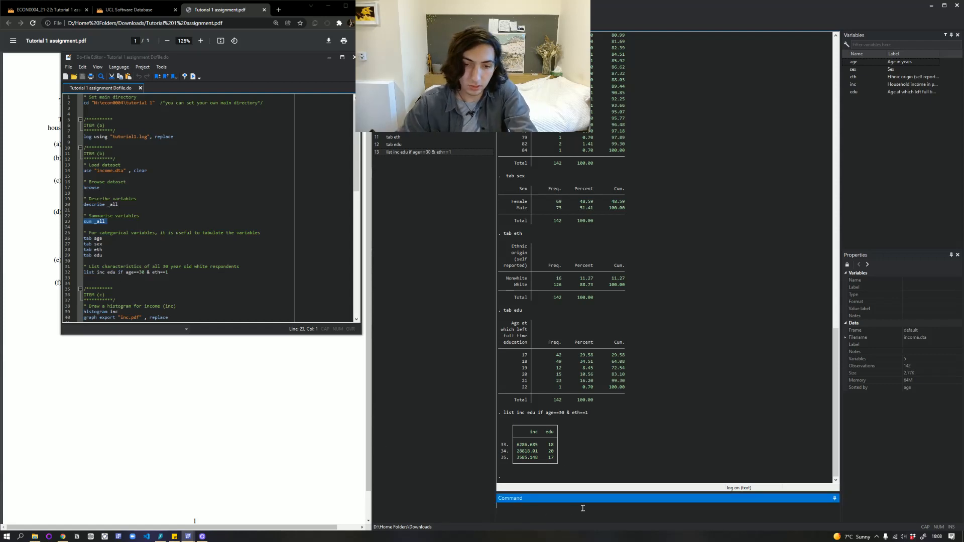
pyautogui.click(575, 428)
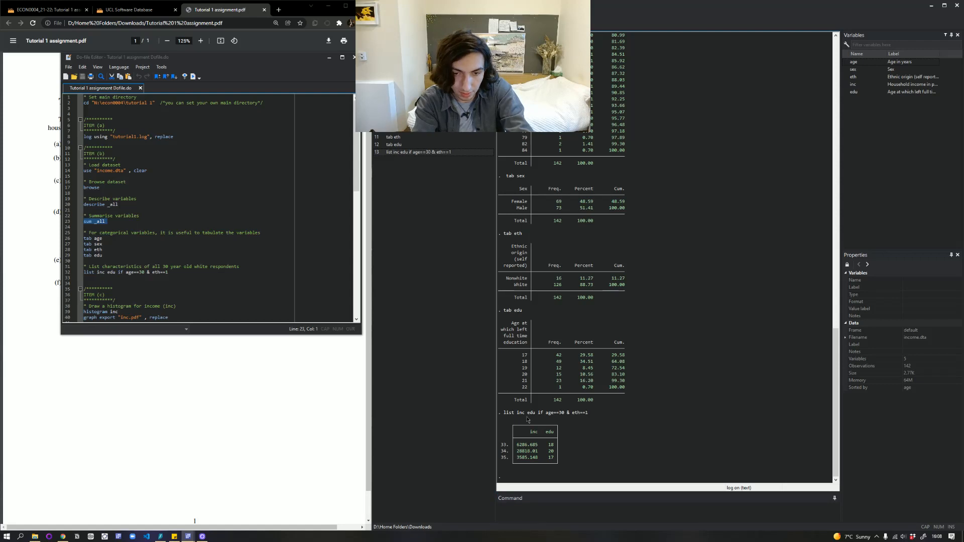
pyautogui.moveTo(518, 445); pyautogui.dragTo(555, 461)
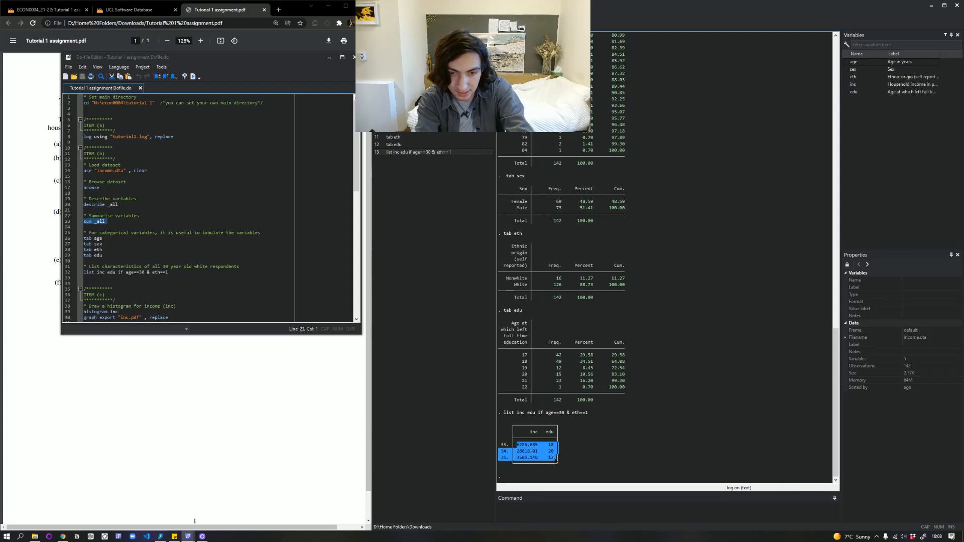
pyautogui.click(556, 461)
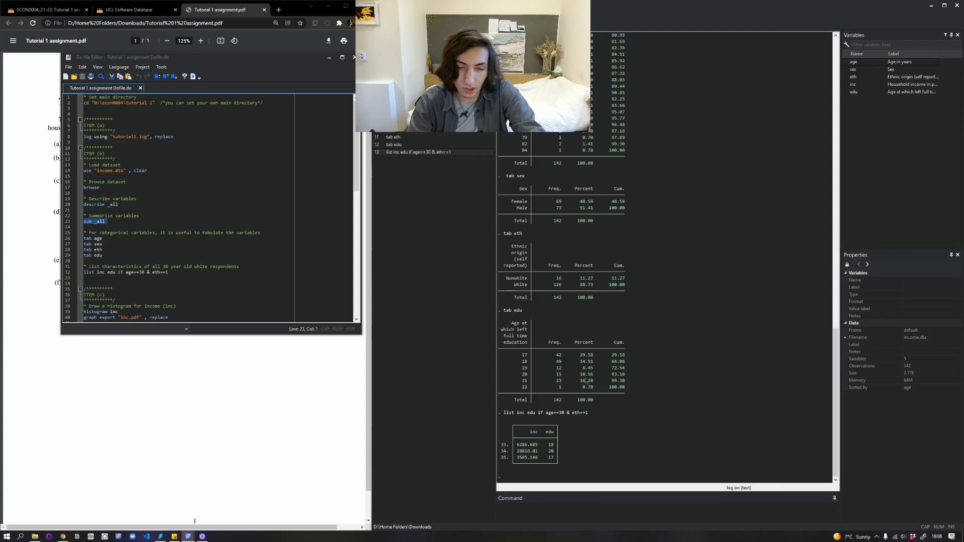
pyautogui.click(565, 499)
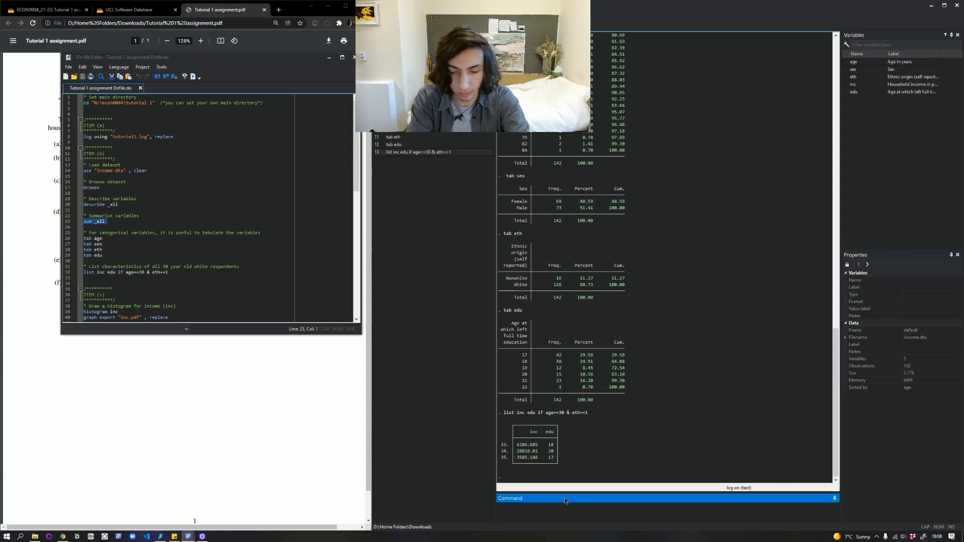
# - Run list inc edu sex if age==30 & eth==1 to include sex in the listing of 30-year-old white respondents
pyautogui.write('list inc edu sex if age==30 & eth==1')
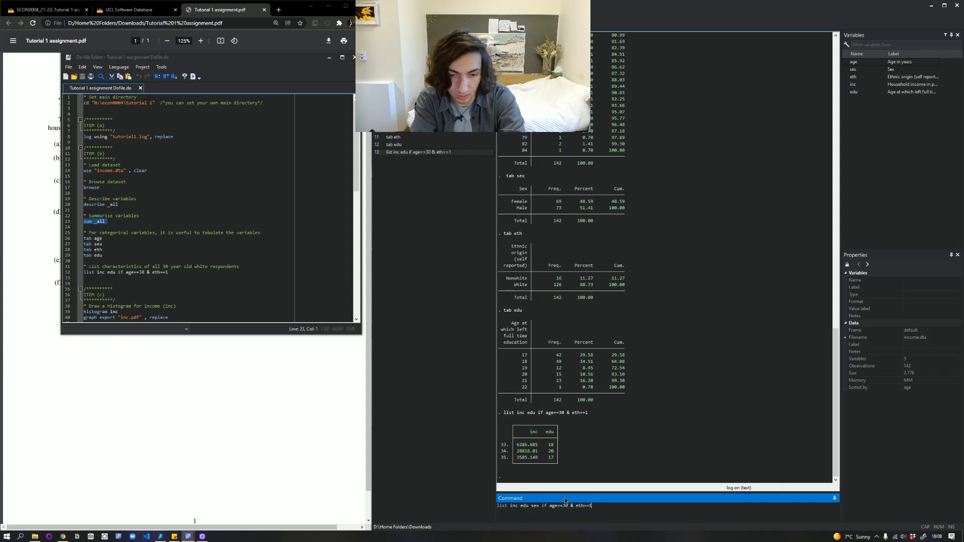
pyautogui.press('Return')
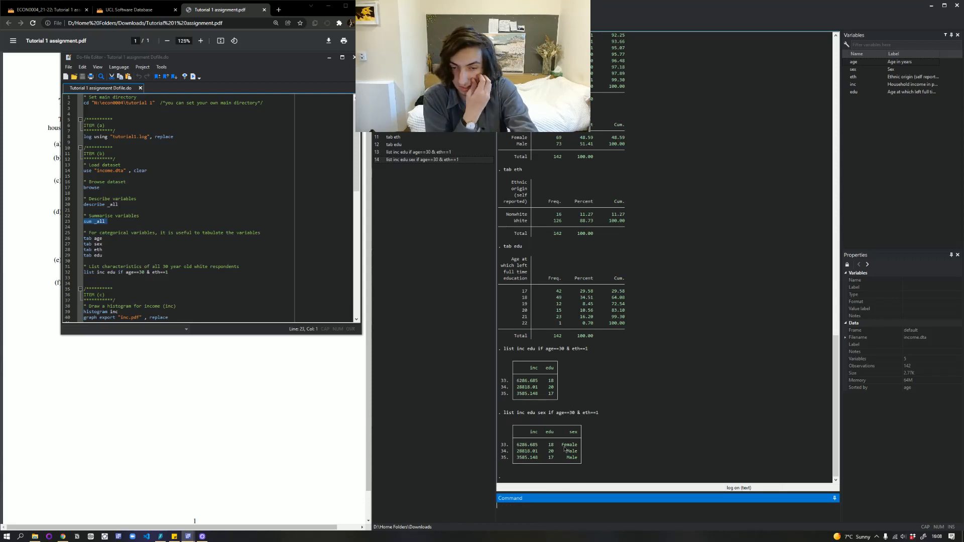
pyautogui.moveTo(547, 413); pyautogui.dragTo(601, 417)
pyautogui.click(602, 419)
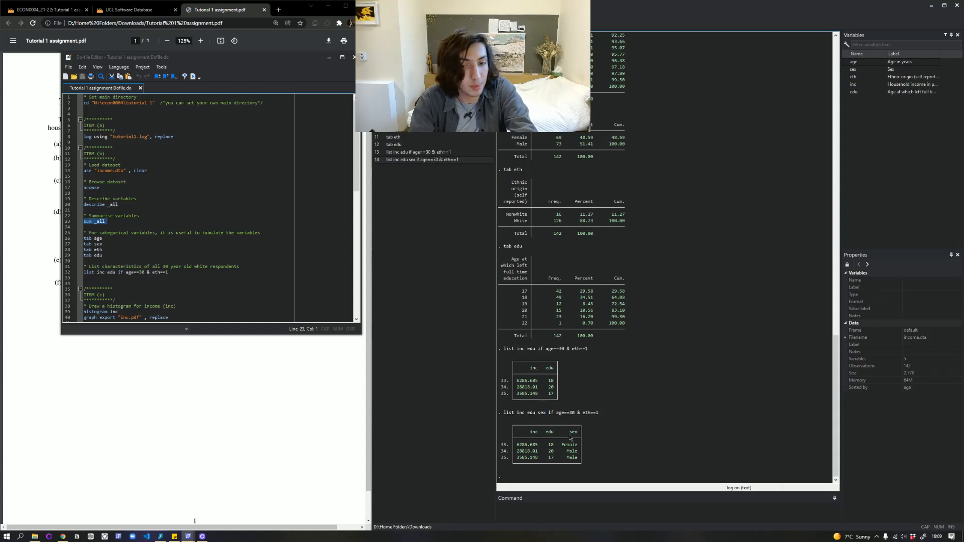
# - Reuse the last list command with age and eth added after sex, run it, and check the added columns
pyautogui.moveTo(503, 414); pyautogui.dragTo(605, 419)
pyautogui.hotkey('ctrl', 'c')
pyautogui.click(560, 504)
pyautogui.hotkey('ctrl', 'v')
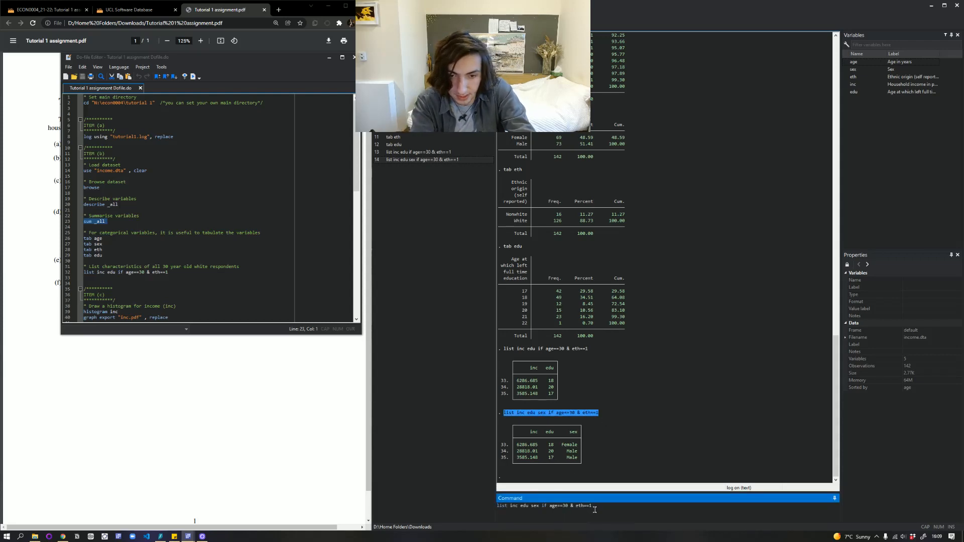
pyautogui.write('age')
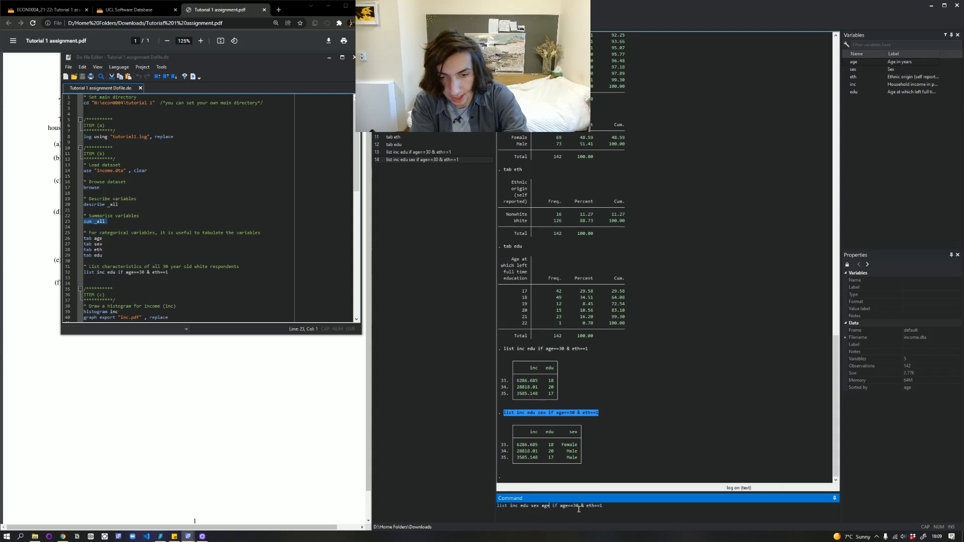
pyautogui.write(' eth')
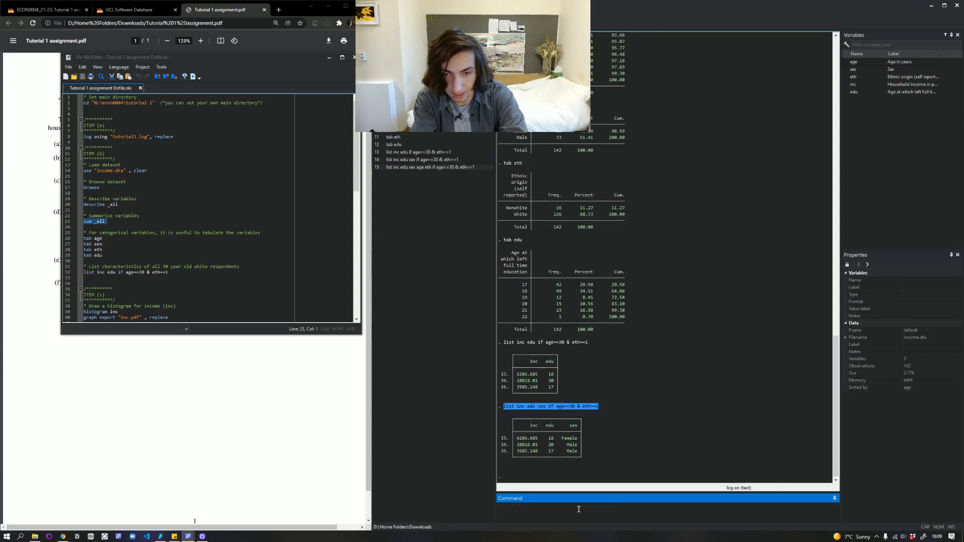
pyautogui.press('Return')
pyautogui.moveTo(588, 445); pyautogui.dragTo(625, 457)
pyautogui.click(624, 457)
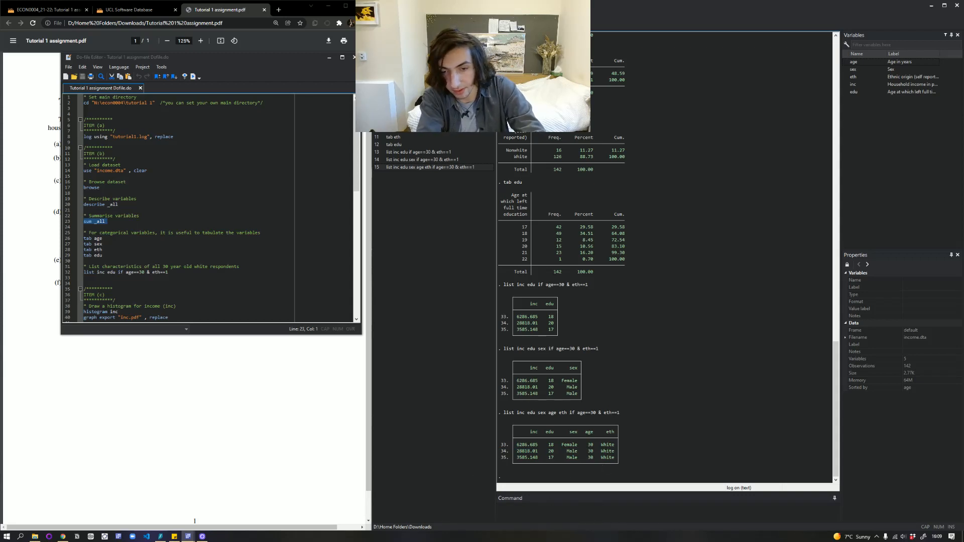
# - Read item (c) on histograms in the Tutorial 1 assignment PDF and bring back the do-file editor
pyautogui.click(120, 383)
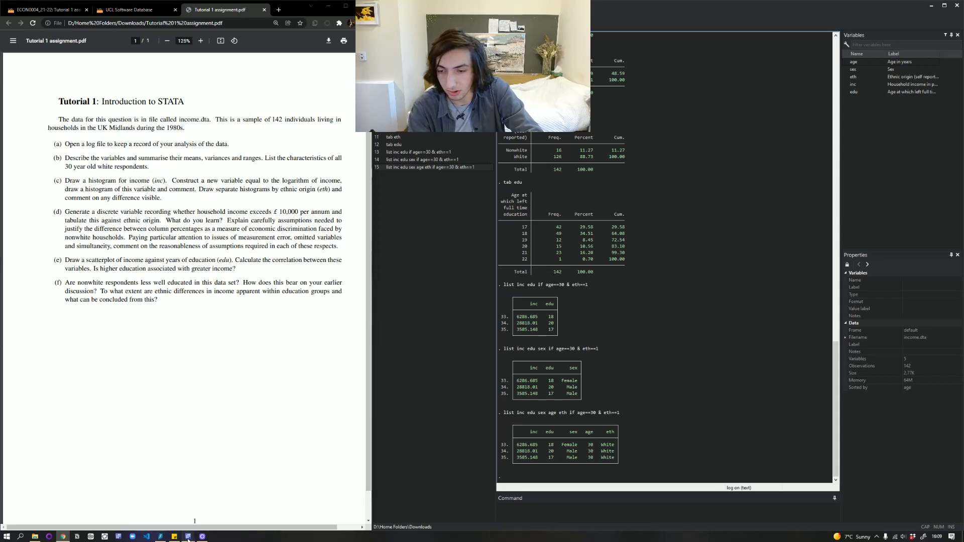
pyautogui.moveTo(188, 536)
pyautogui.click(234, 513)
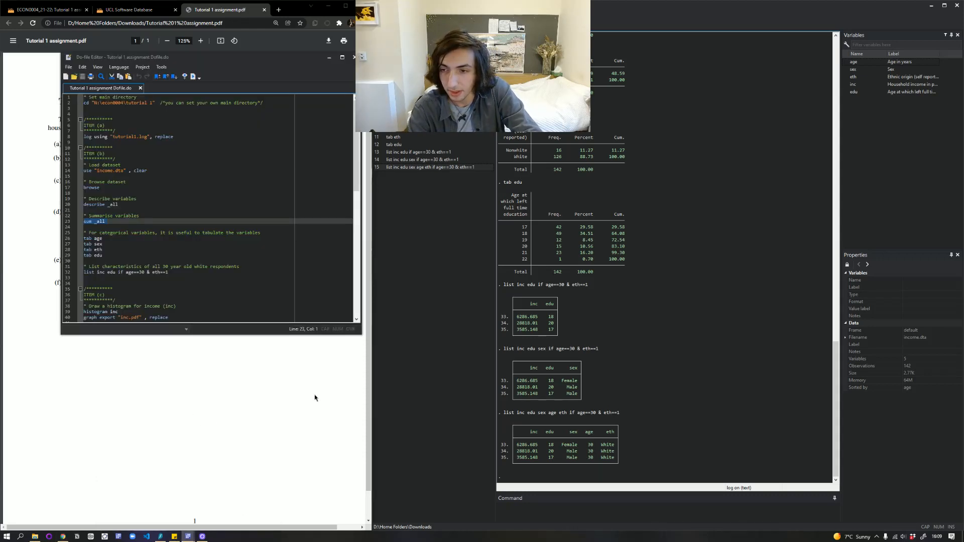
# - Draw a histogram of household income with histogram inc, examine the graph, and close its window
pyautogui.click(565, 515)
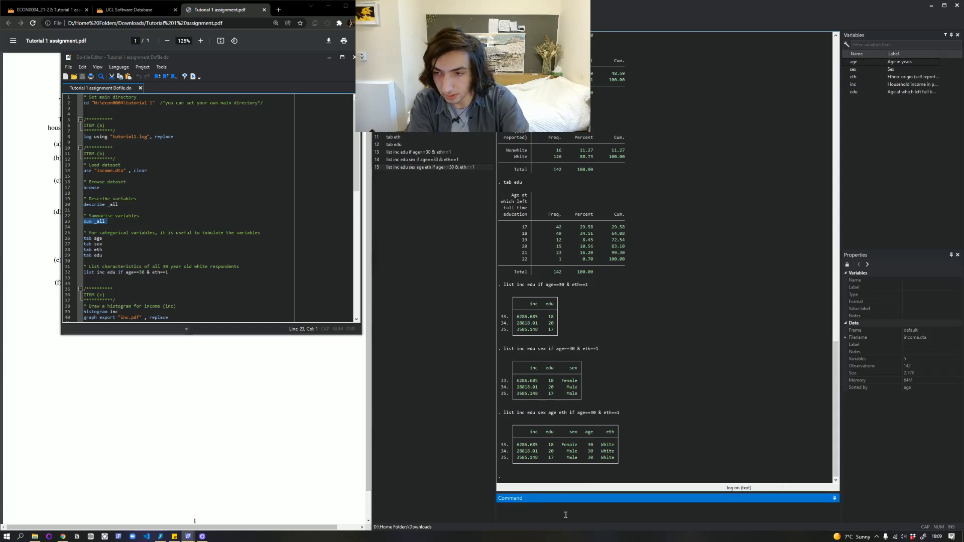
pyautogui.write('his')
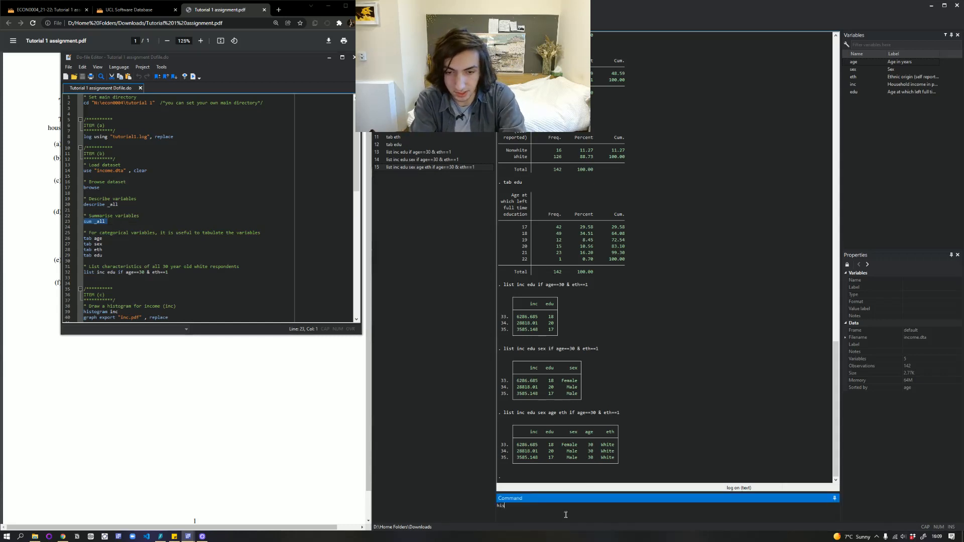
pyautogui.write('too')
pyautogui.press('BackSpace')
pyautogui.press('BackSpace')
pyautogui.write('ogram')
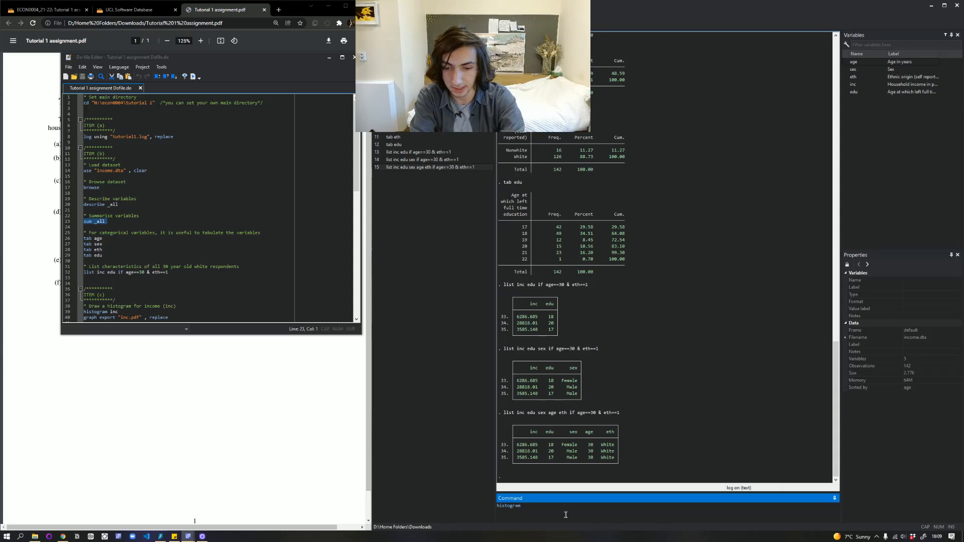
pyautogui.write('inc')
pyautogui.press('Return')
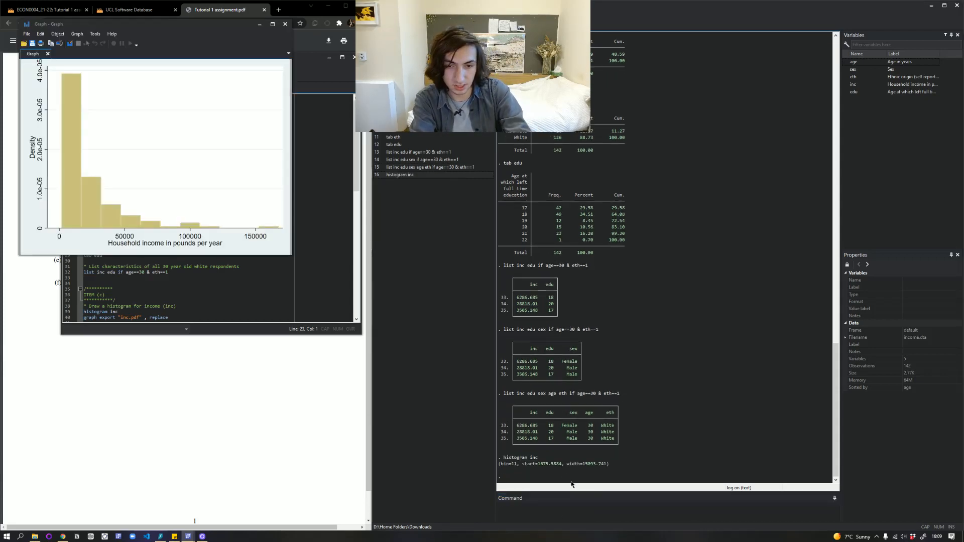
pyautogui.moveTo(153, 26); pyautogui.dragTo(804, 39)
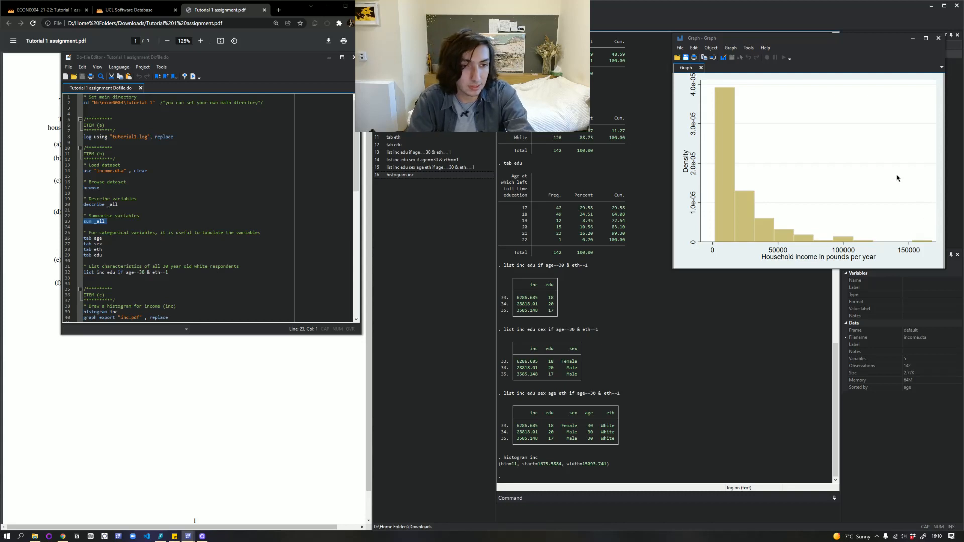
pyautogui.click(938, 38)
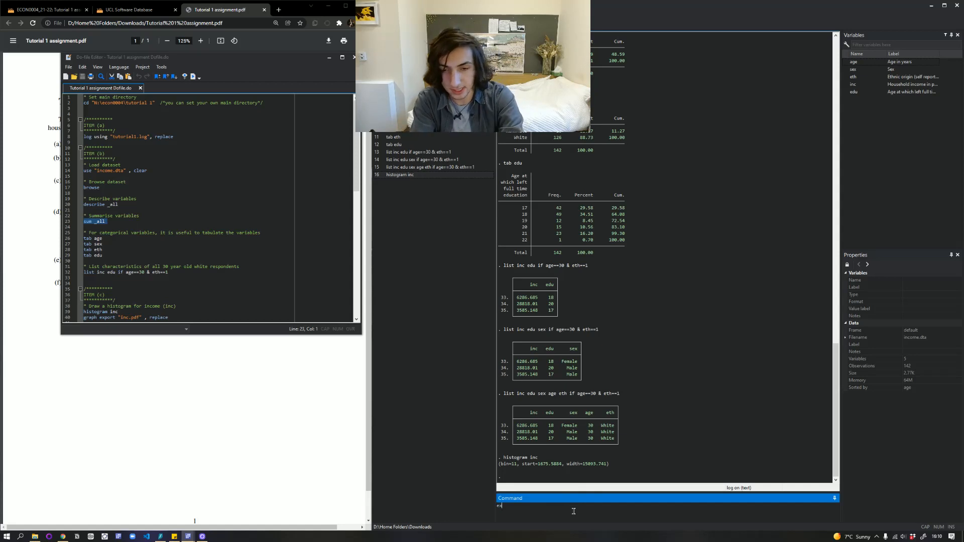
pyautogui.write('port')
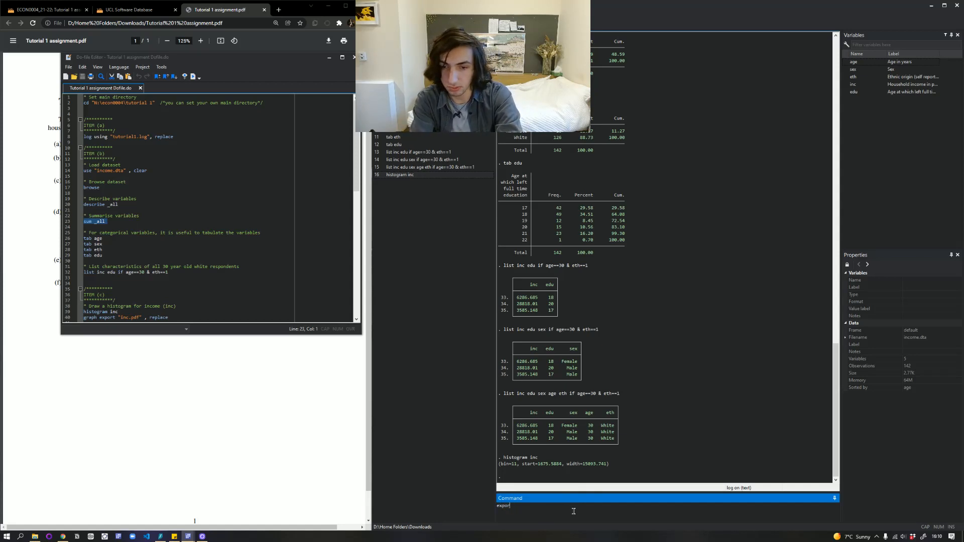
pyautogui.press('BackSpace')
pyautogui.press('BackSpace')
pyautogui.press('BackSpace')
pyautogui.press('BackSpace')
# - Try to export the graph by running graph export "incomehistogram.pdf", replace
pyautogui.write('graph')
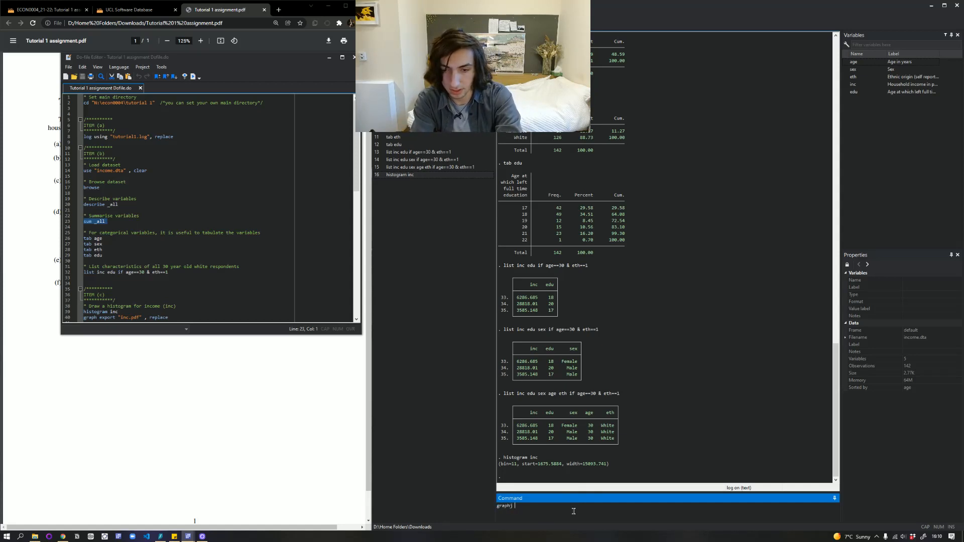
pyautogui.write(' exp')
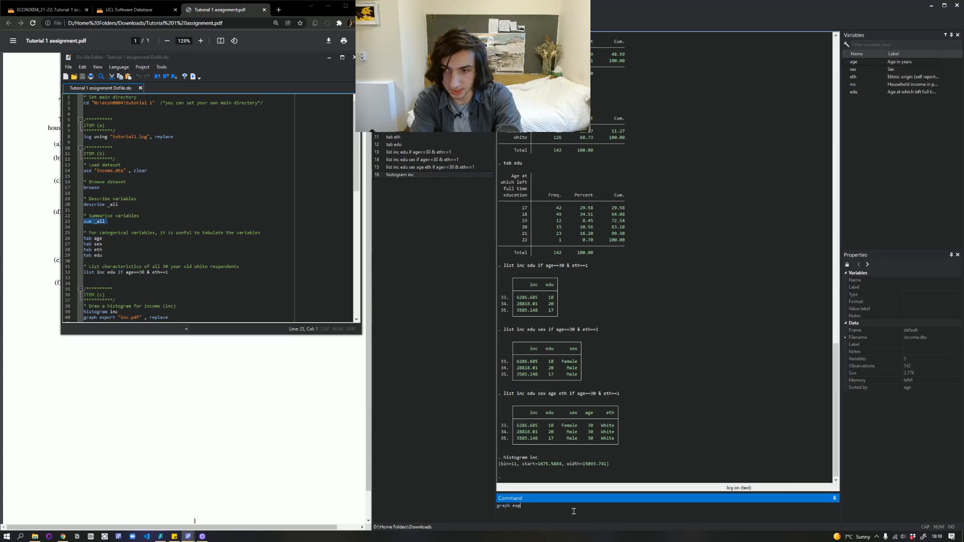
pyautogui.write('ort "inc.pdf",')
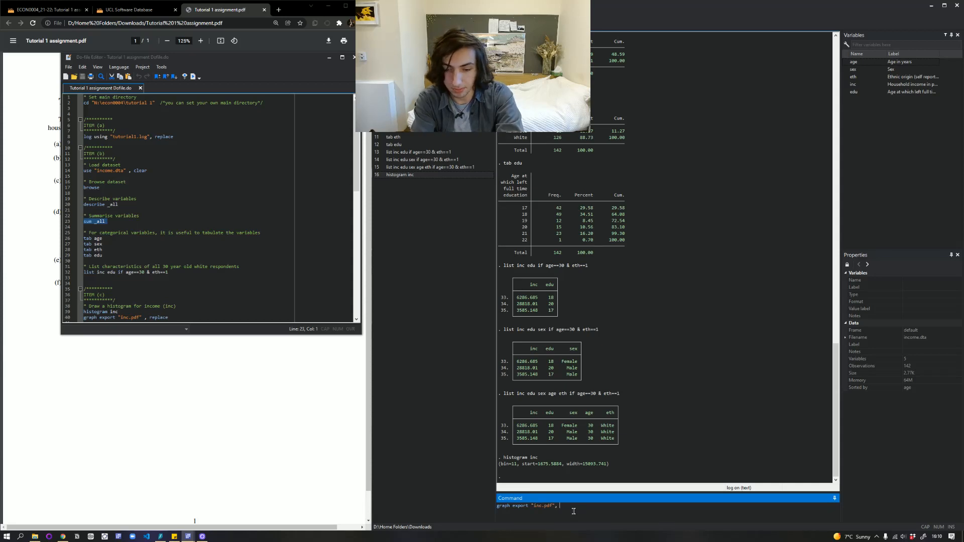
pyautogui.write(' pl')
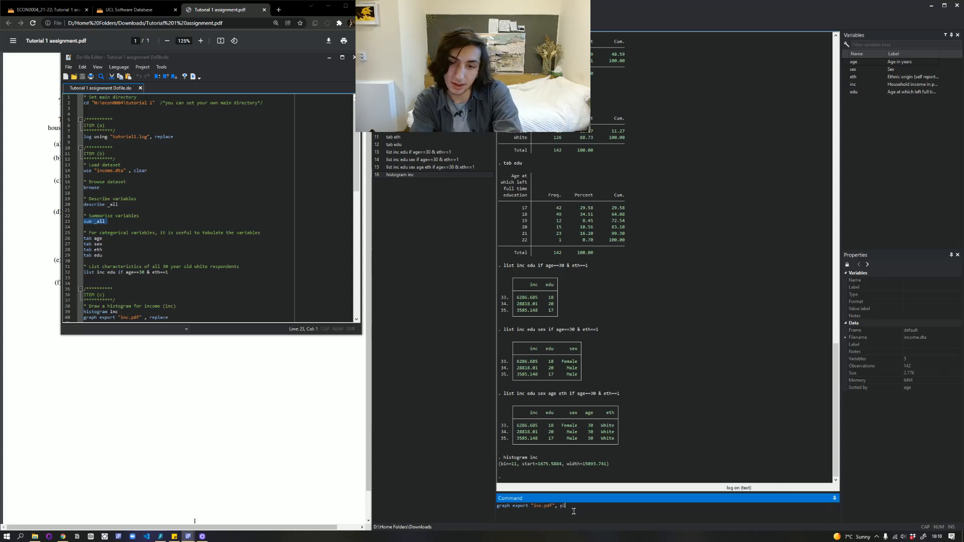
pyautogui.press('BackSpace')
pyautogui.press('BackSpace')
pyautogui.write('replace')
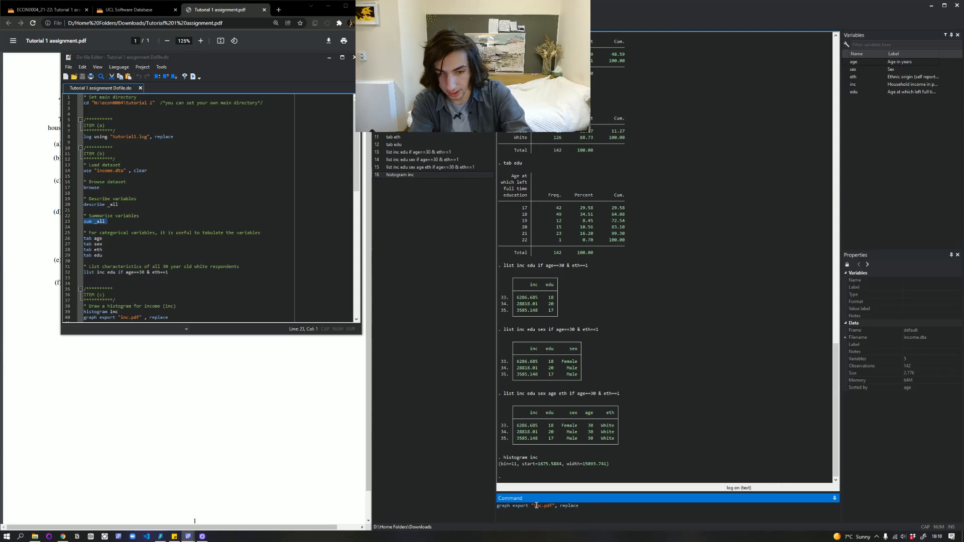
pyautogui.write('omehist')
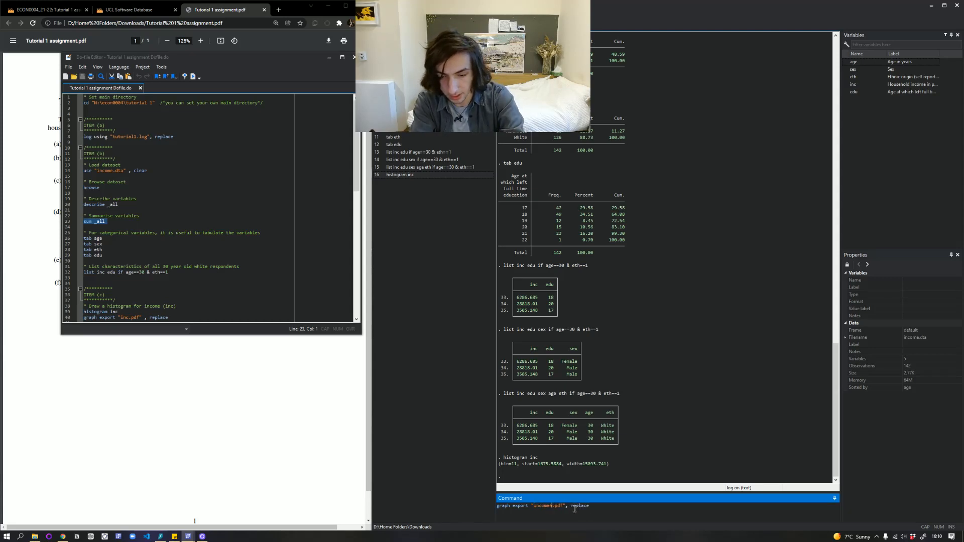
pyautogui.write('ogram')
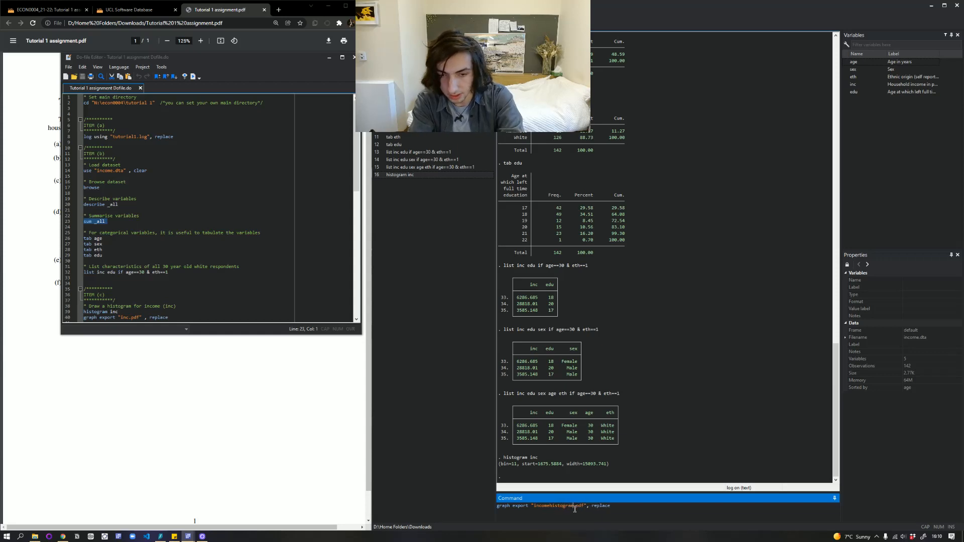
pyautogui.press('Return')
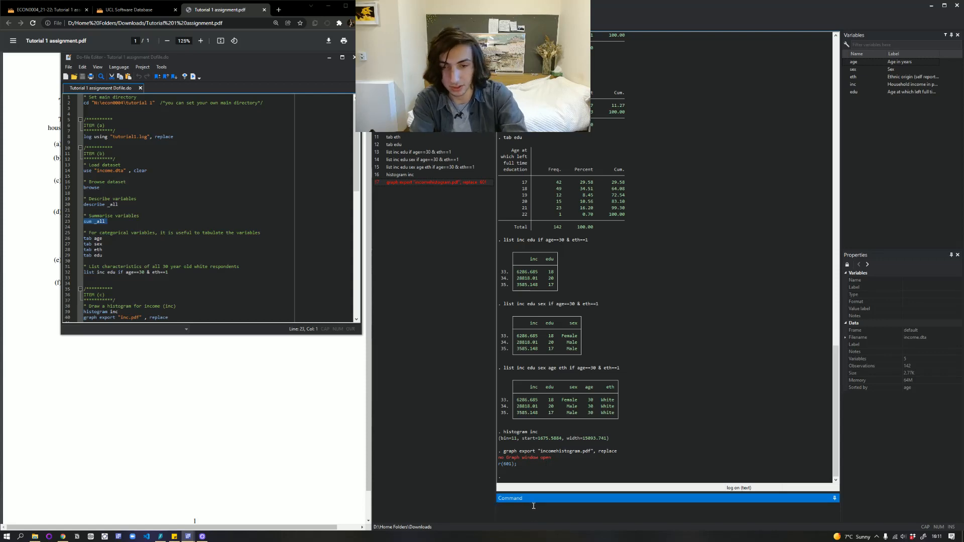
# - Redraw the income histogram with histogram inc and keep its graph window open
pyautogui.write('his')
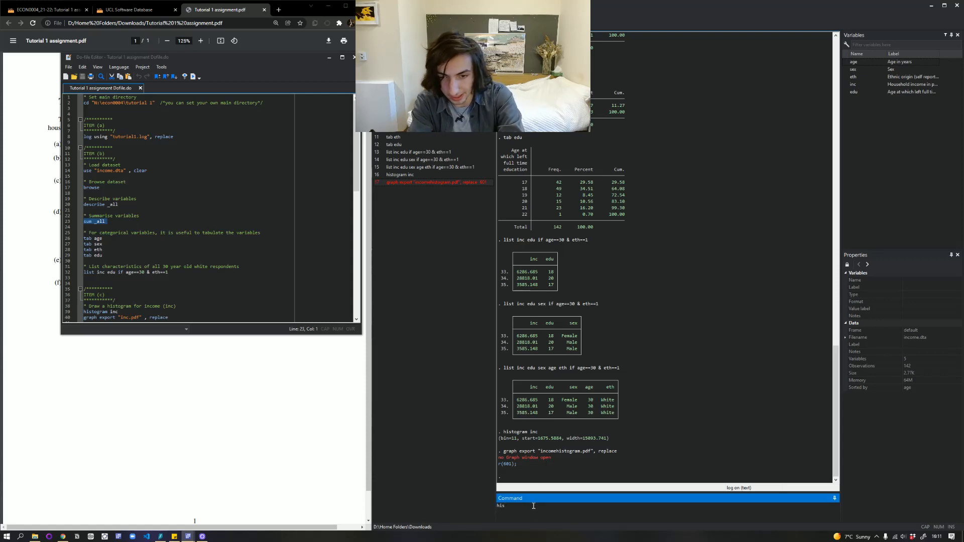
pyautogui.write('togram inc')
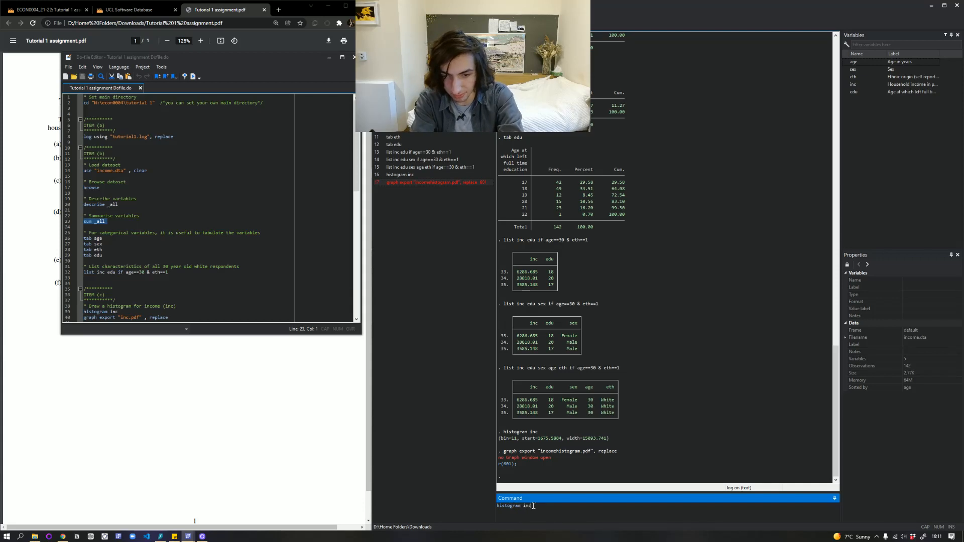
pyautogui.press('Return')
pyautogui.click(524, 510)
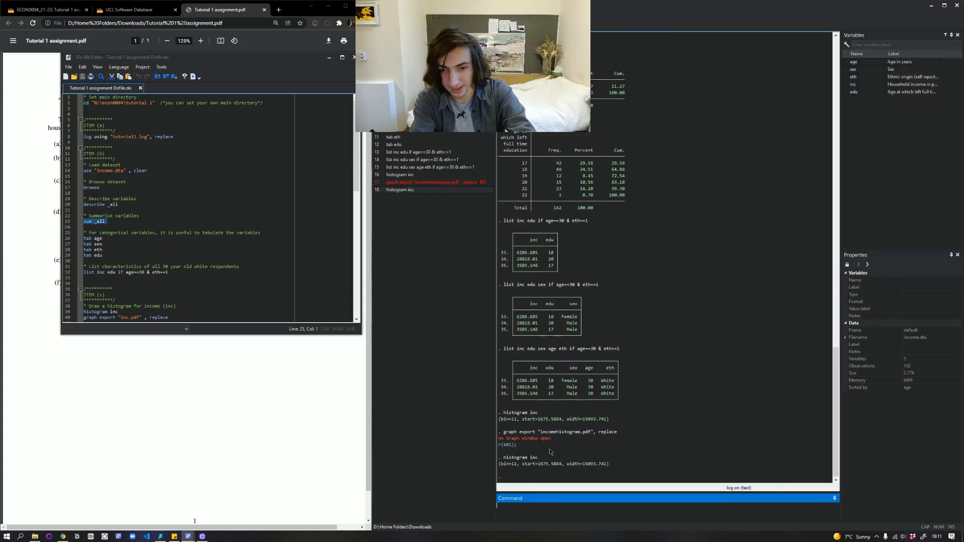
# - Rerun the earlier command graph export "incomehistogram.pdf", replace to save the open histogram as a PDF
pyautogui.moveTo(618, 432); pyautogui.dragTo(506, 434)
pyautogui.hotkey('ctrl', 'c')
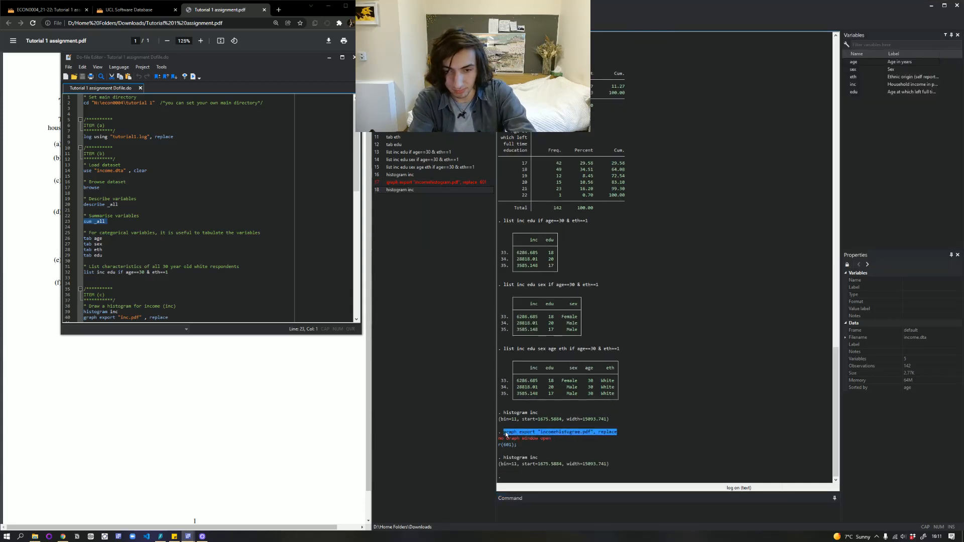
pyautogui.click(528, 509)
pyautogui.hotkey('ctrl', 'v')
pyautogui.press('Return')
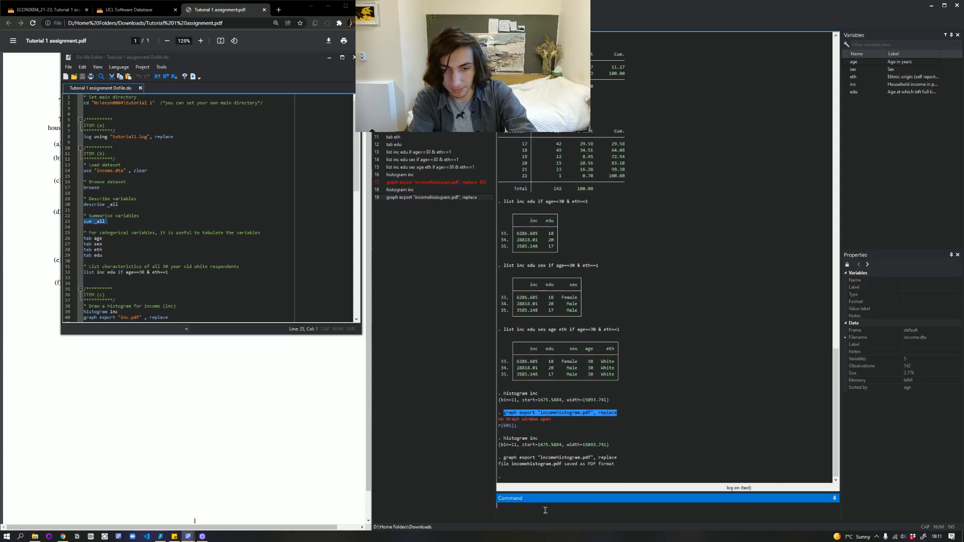
# - Switch to File Explorer, search the Downloads folder for incomehistogram, and open the exported incomehistogram.pdf
pyautogui.click(34, 536)
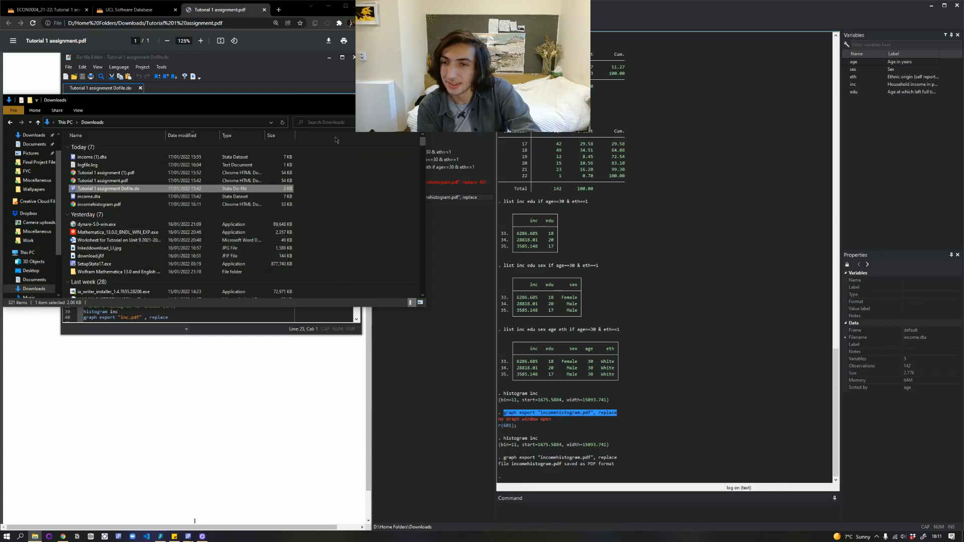
pyautogui.click(324, 123)
pyautogui.write('inc')
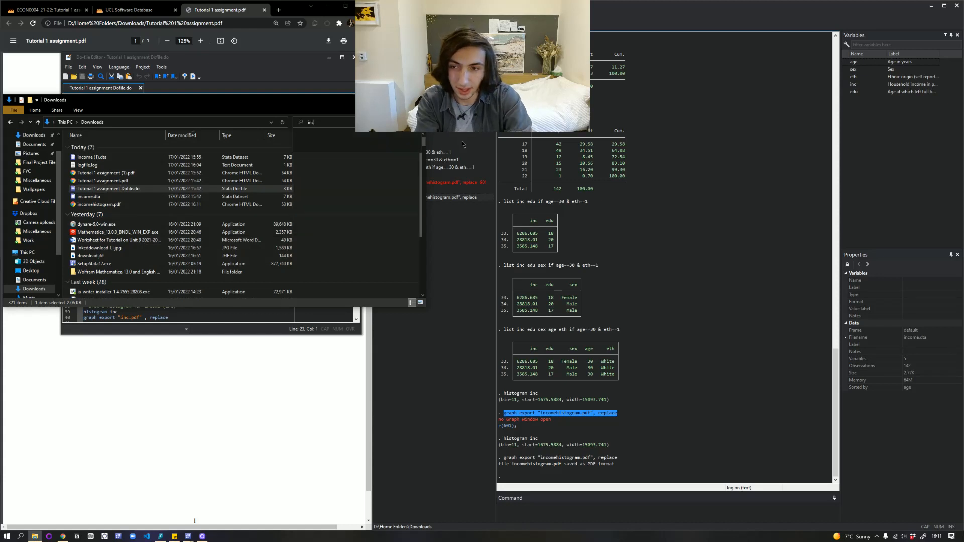
pyautogui.write('omehistog')
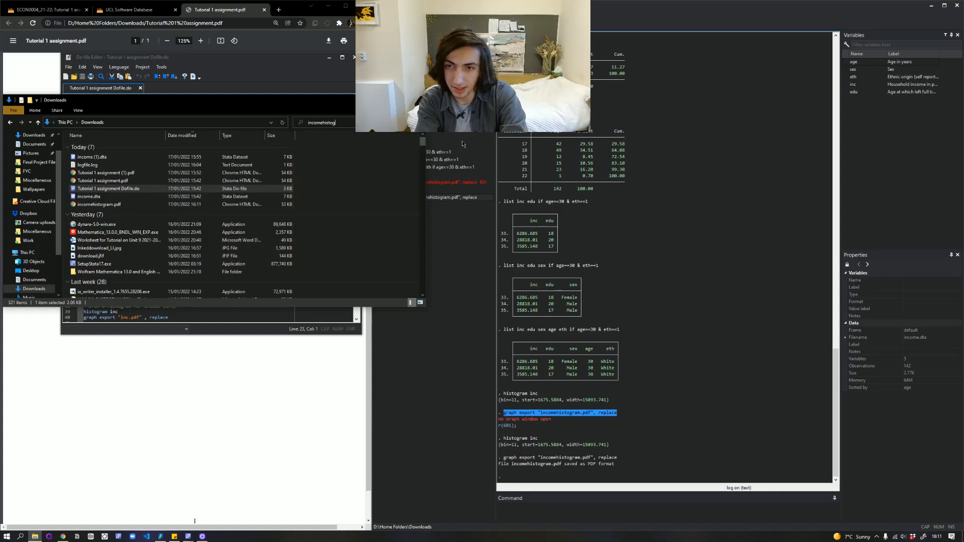
pyautogui.write('ram')
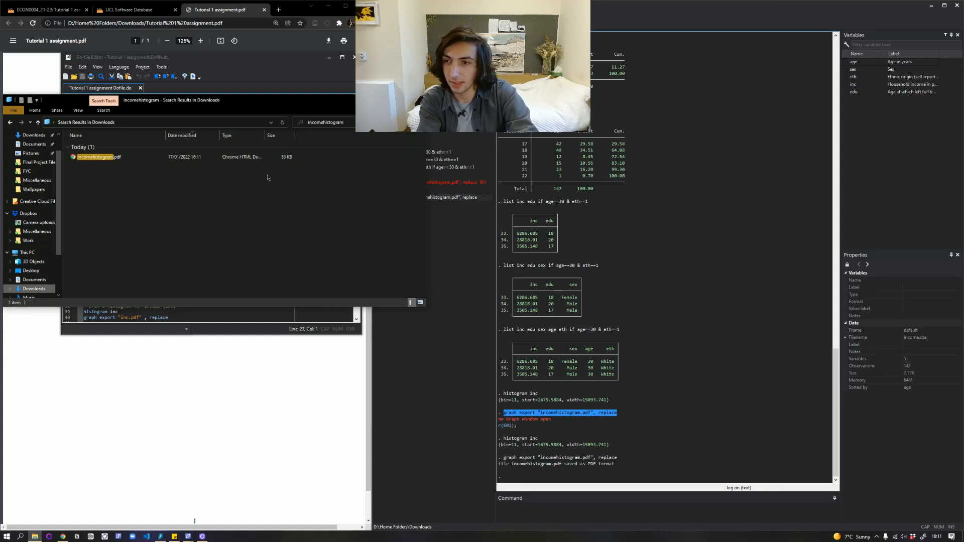
pyautogui.click(116, 159)
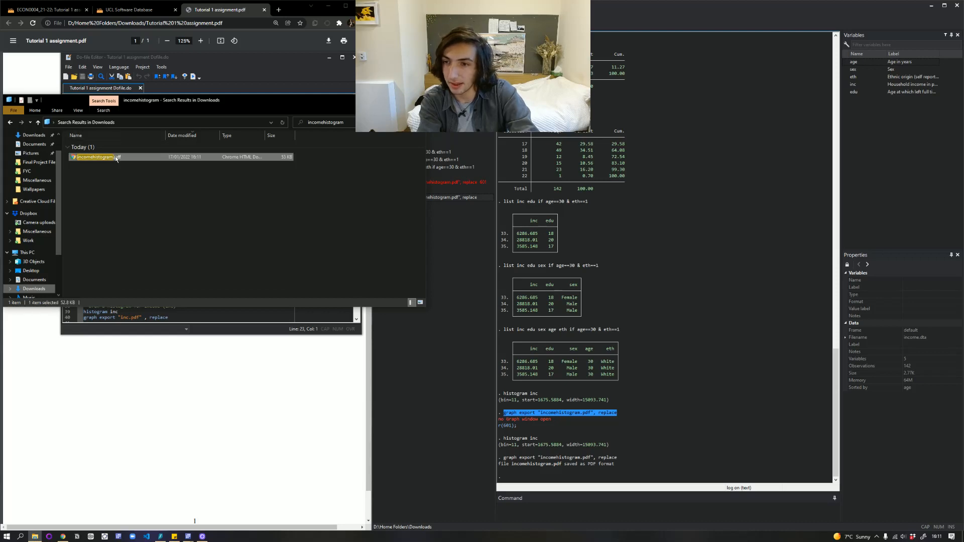
pyautogui.click(116, 158)
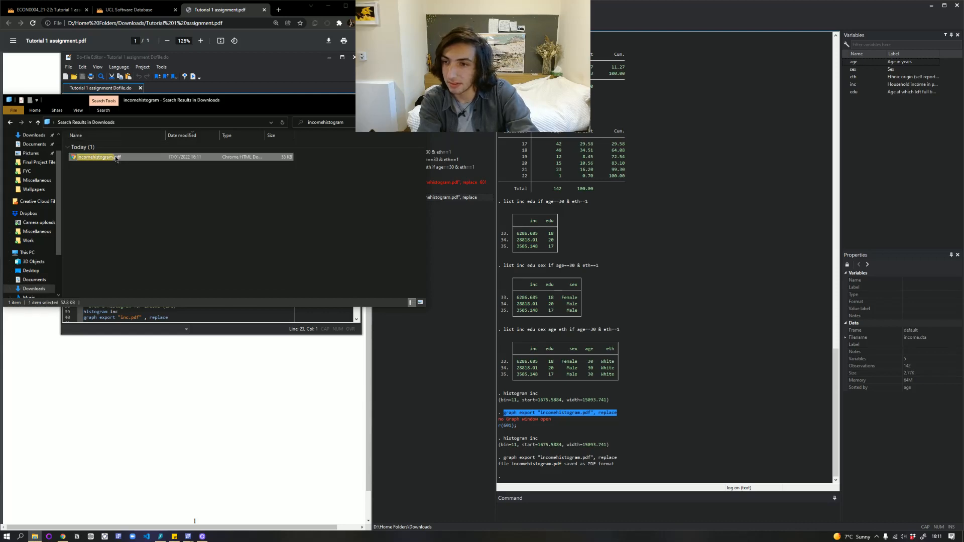
# - Open incomehistogram.pdf from the full Downloads folder to view the exported histogram, and close the PDF and the folder window
pyautogui.click(145, 160)
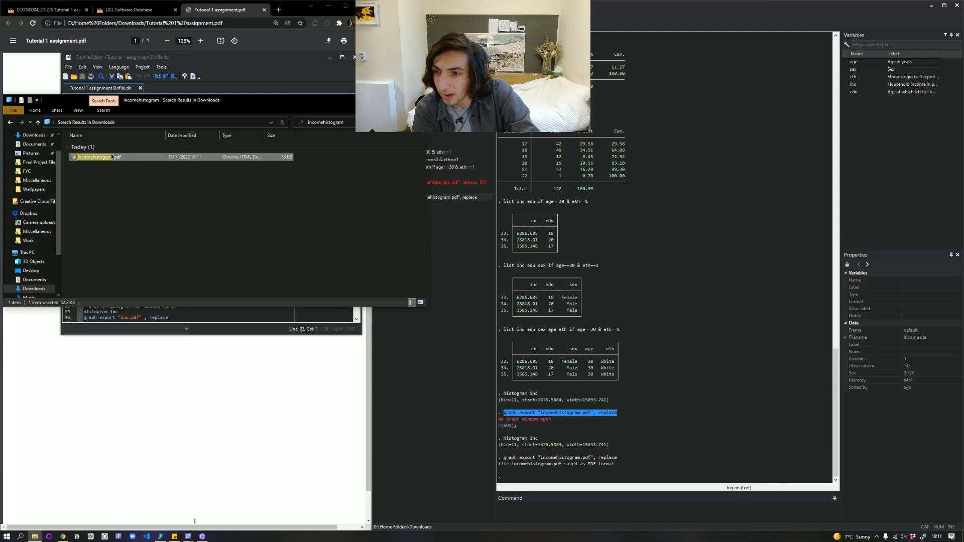
pyautogui.click(34, 288)
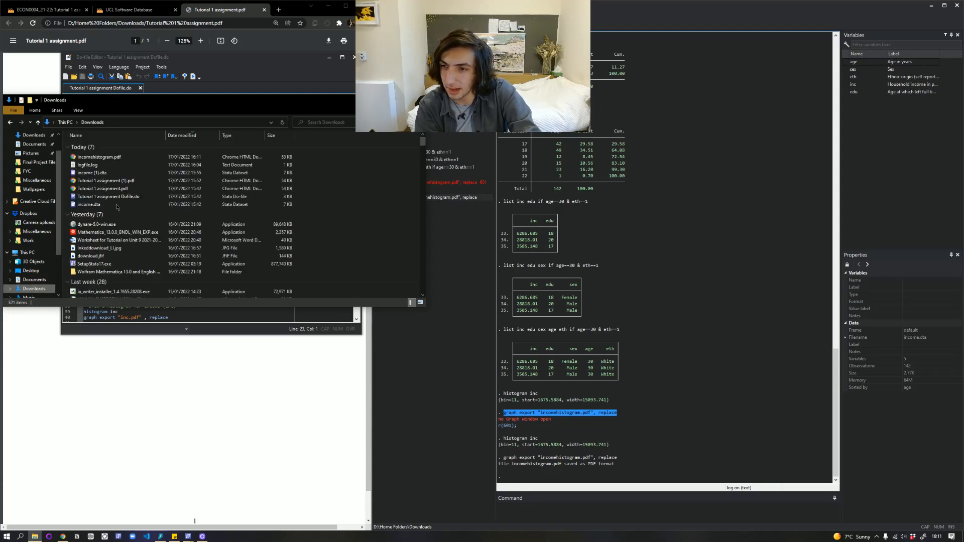
pyautogui.doubleClick(125, 156)
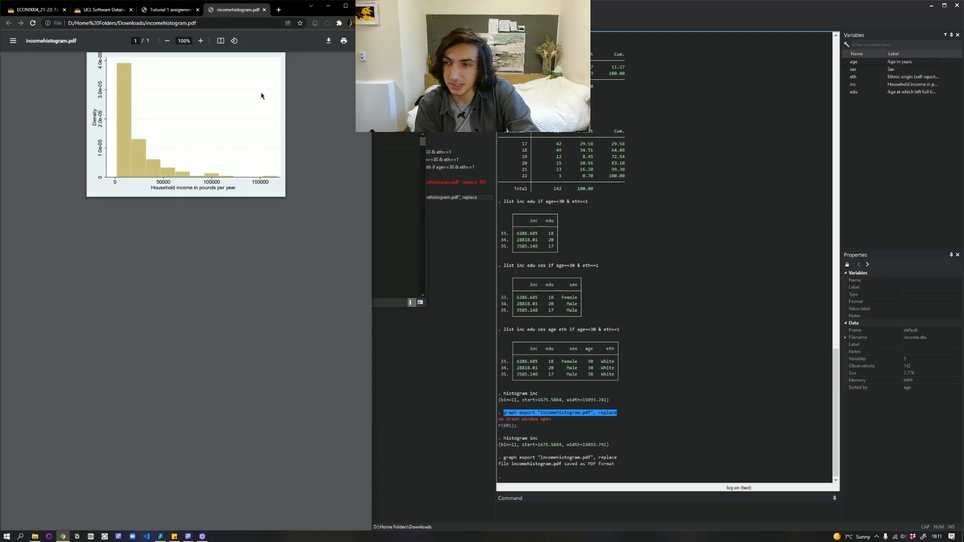
pyautogui.click(264, 10)
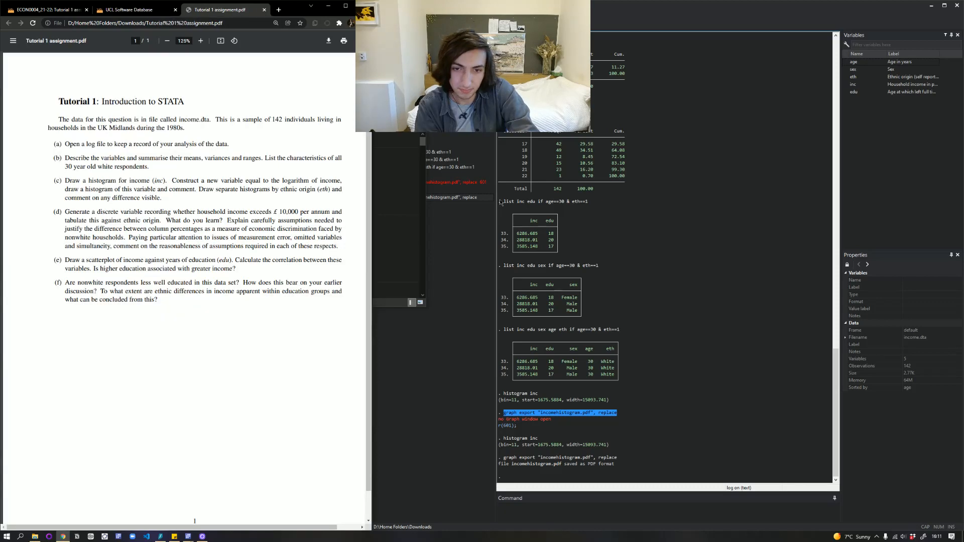
pyautogui.click(406, 140)
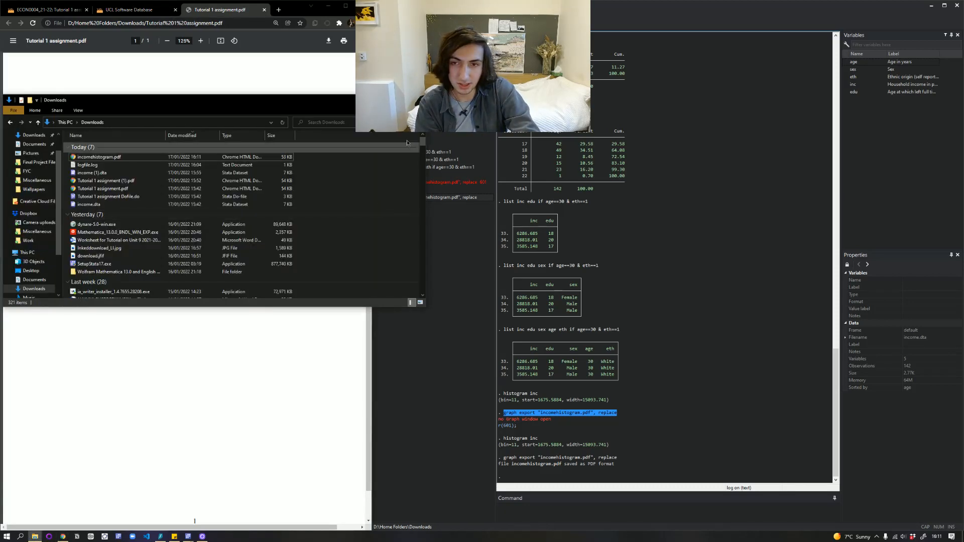
pyautogui.click(414, 99)
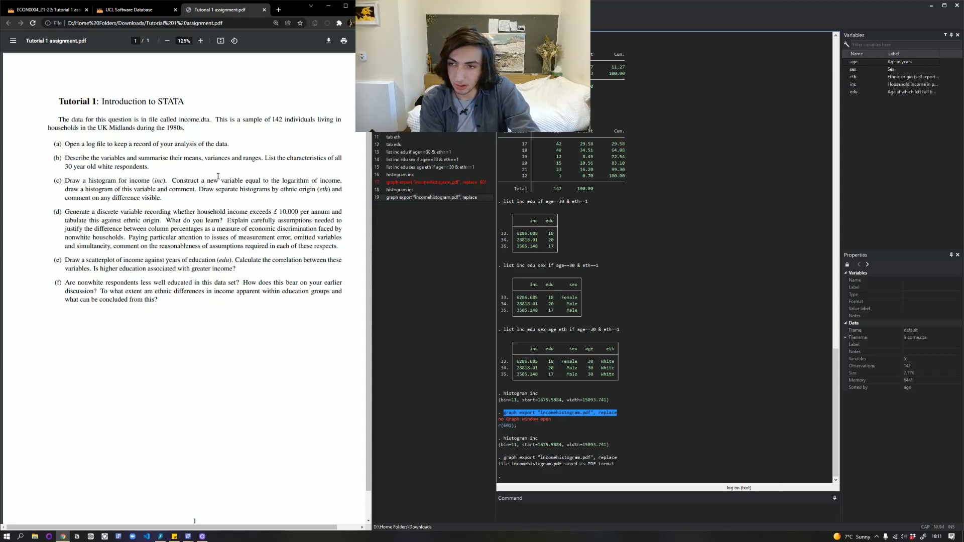
# - Read the income histogram and log-income task in part (c) of the assignment, and check the ITEM (c) commands in the Do-file Editor
pyautogui.moveTo(66, 181); pyautogui.dragTo(169, 181)
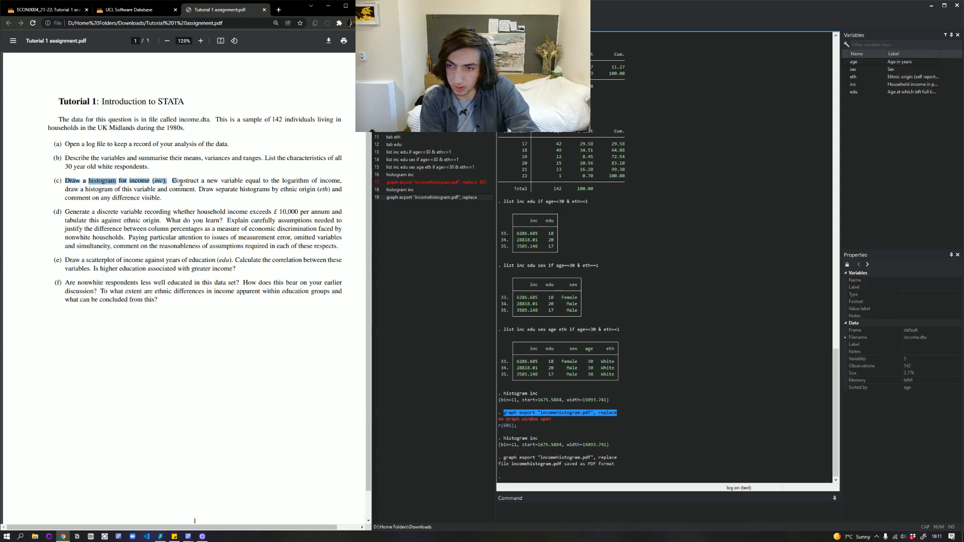
pyautogui.click(169, 181)
pyautogui.moveTo(188, 536)
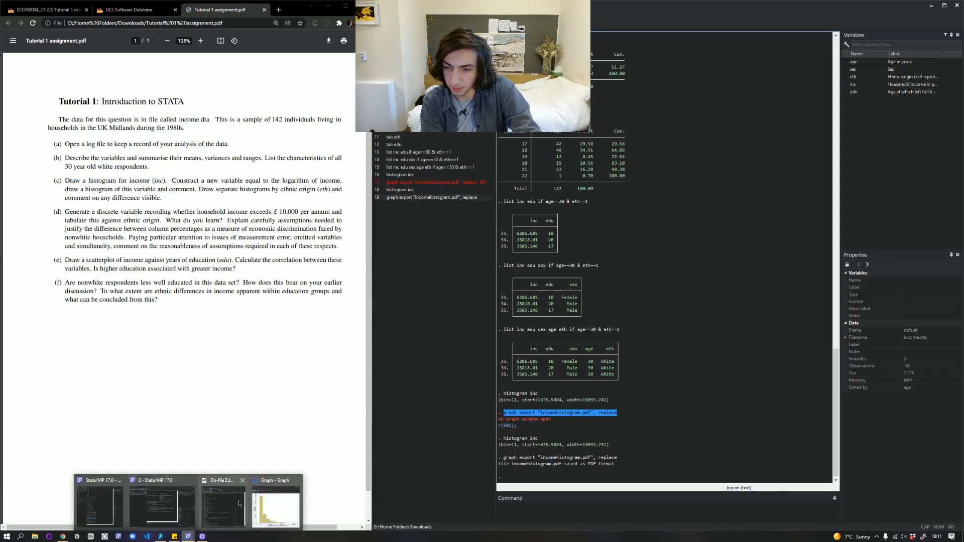
pyautogui.click(236, 499)
pyautogui.scroll(-2, 202, 312)
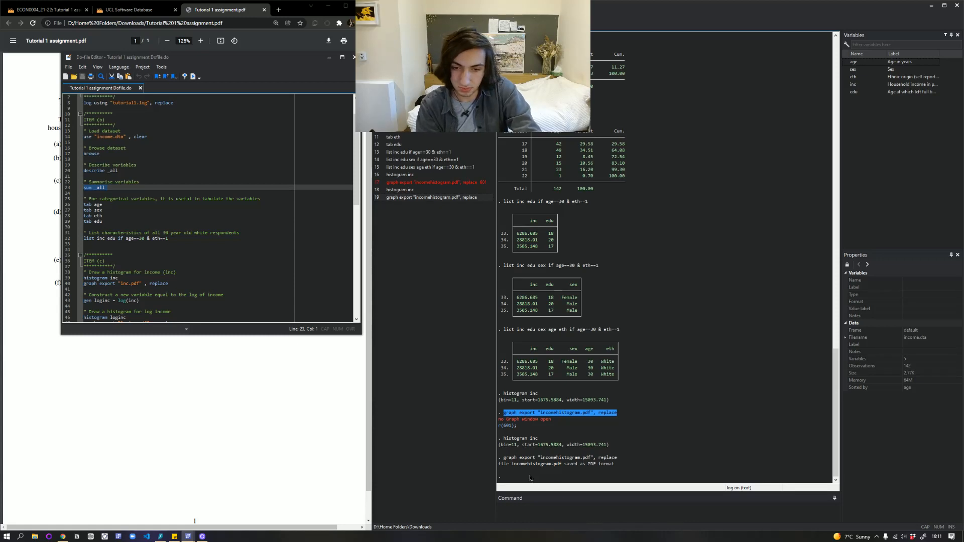
# - Create the log of income variable in Stata by running gen loginc = log(inc)
pyautogui.click(532, 510)
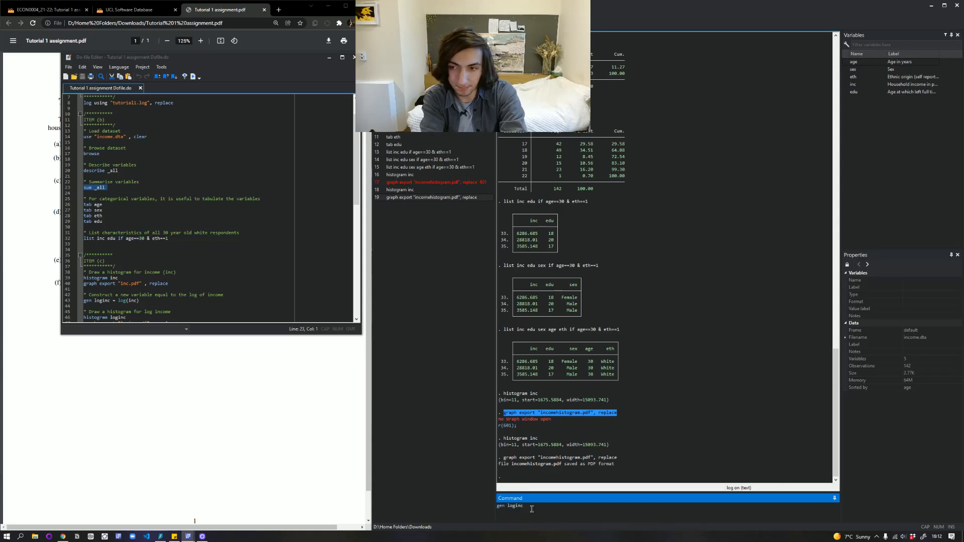
pyautogui.write('log(')
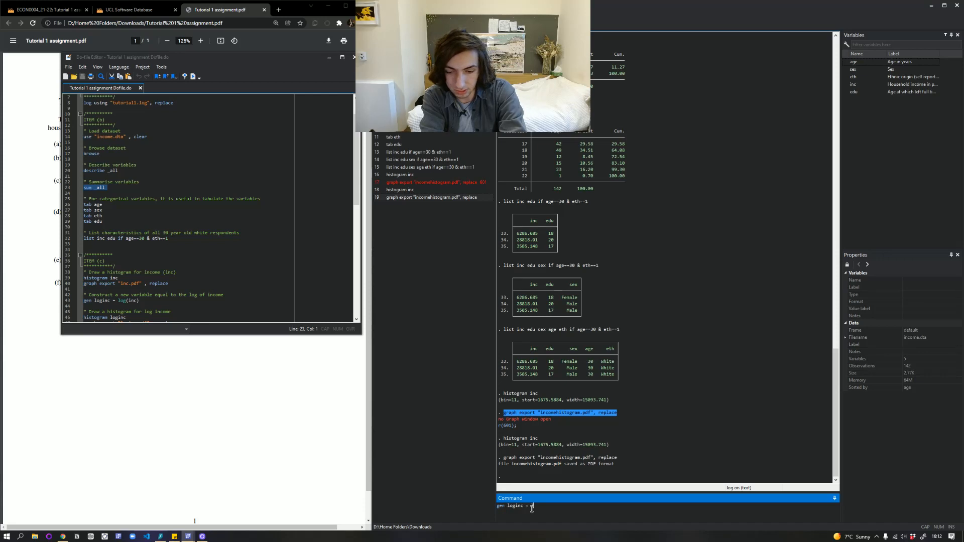
pyautogui.write('inc)')
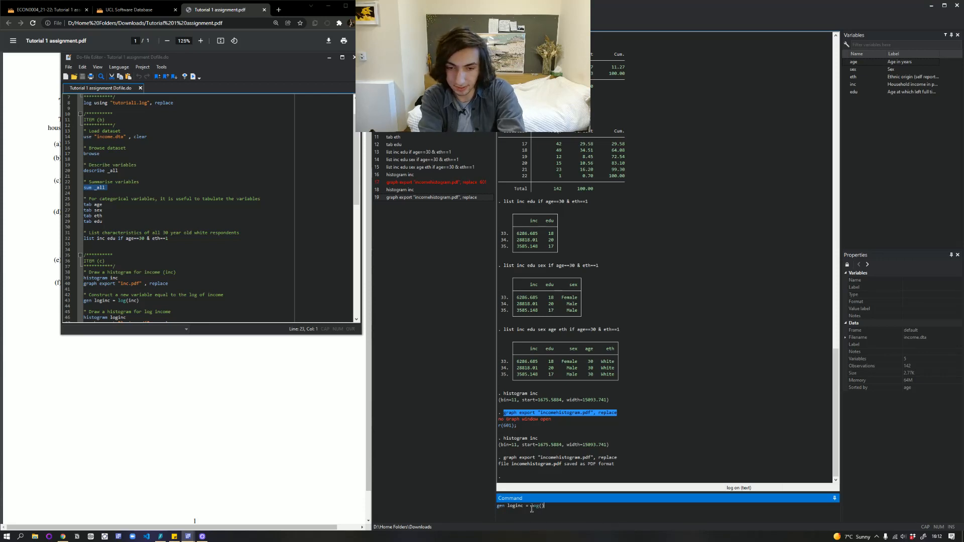
pyautogui.press('Return')
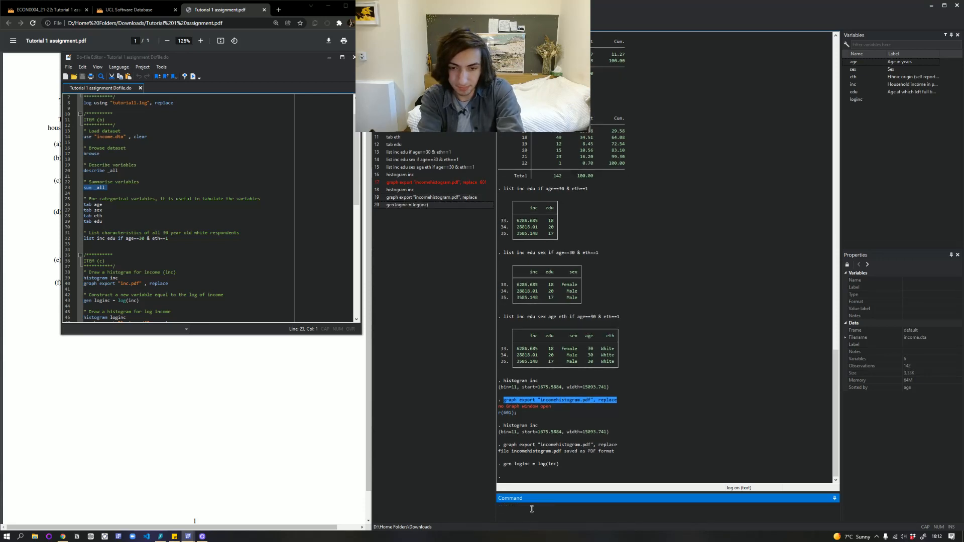
# - Tabulate the new variable with tab loginc and look through its frequency table from start to end
pyautogui.write('tab ')
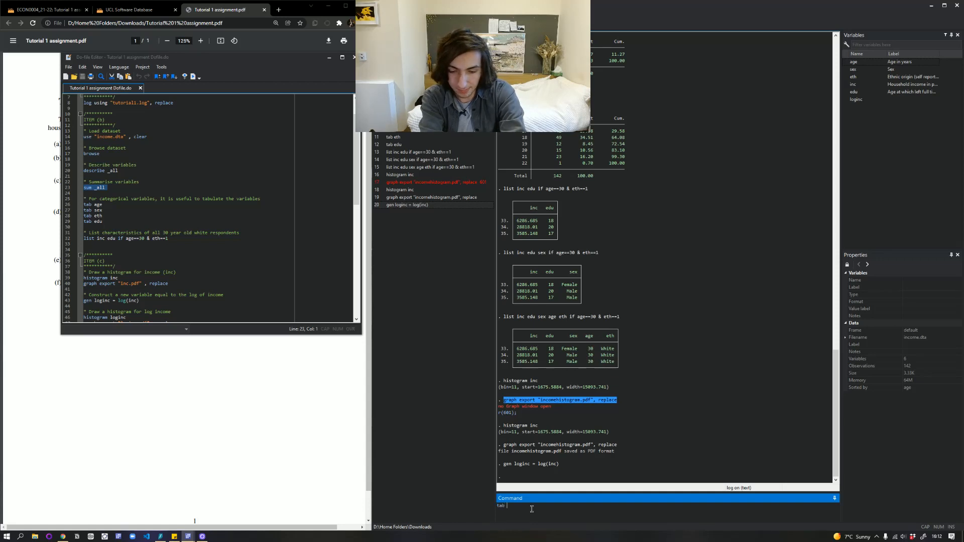
pyautogui.write('loginc')
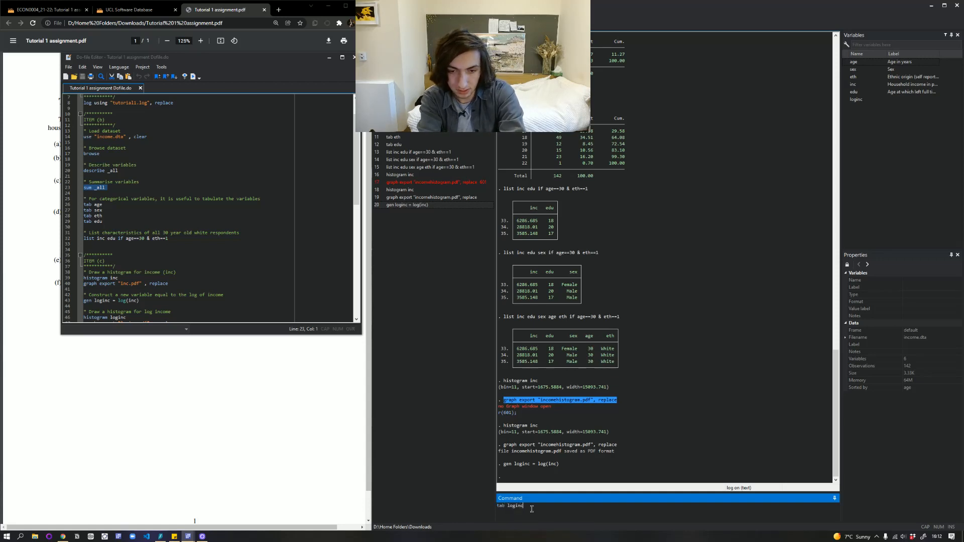
pyautogui.press('Return')
pyautogui.scroll(20, 627, 228)
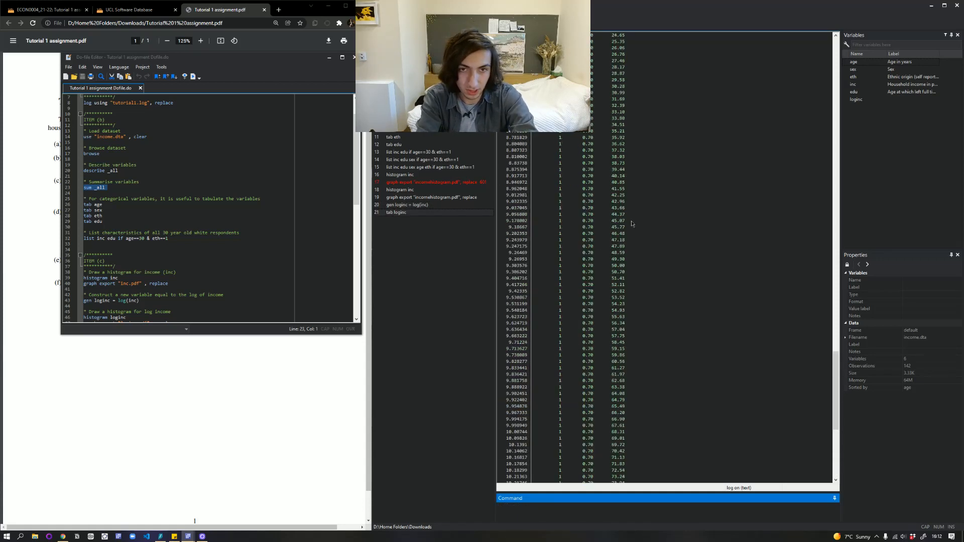
pyautogui.scroll(4, 628, 228)
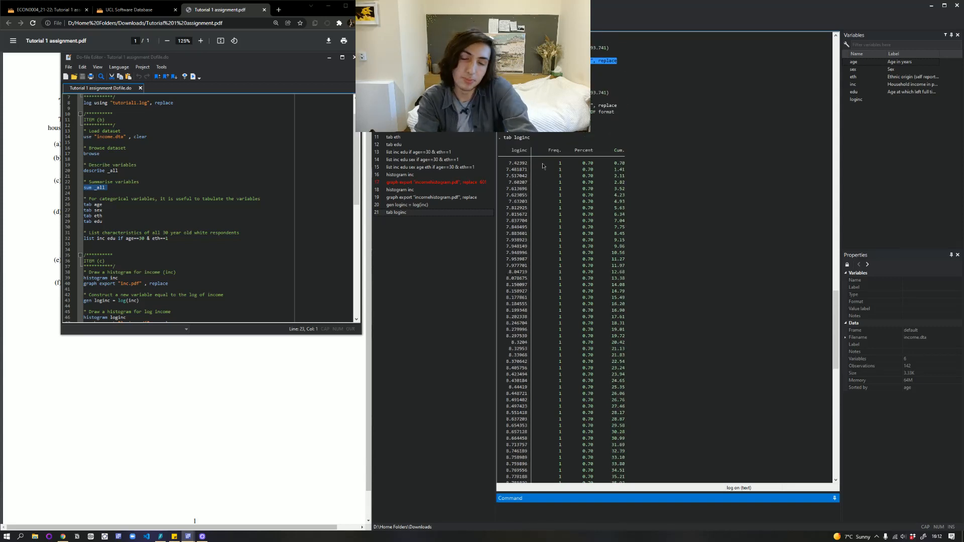
pyautogui.scroll(-15, 535, 167)
pyautogui.scroll(-17, 535, 167)
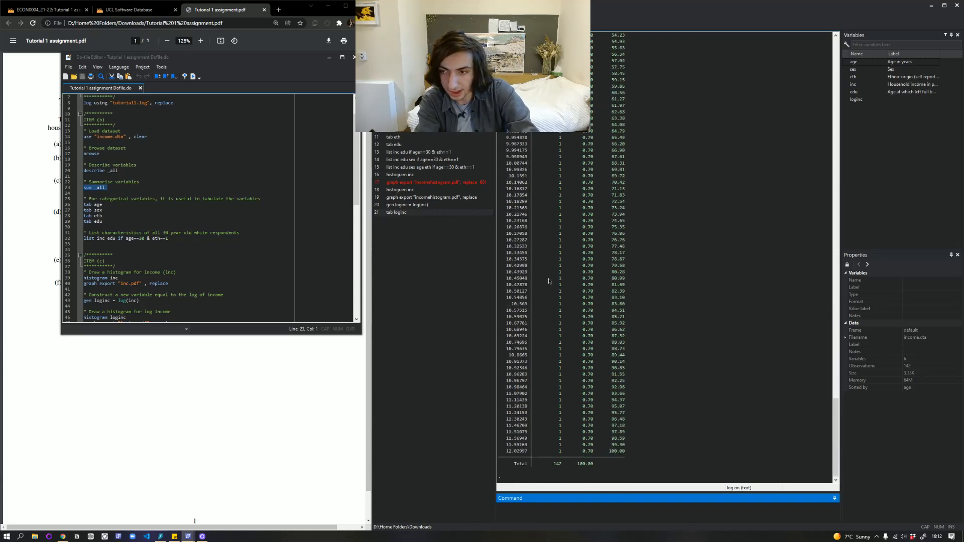
# - Draw a histogram of log income by running histogram loginc
pyautogui.write('hi')
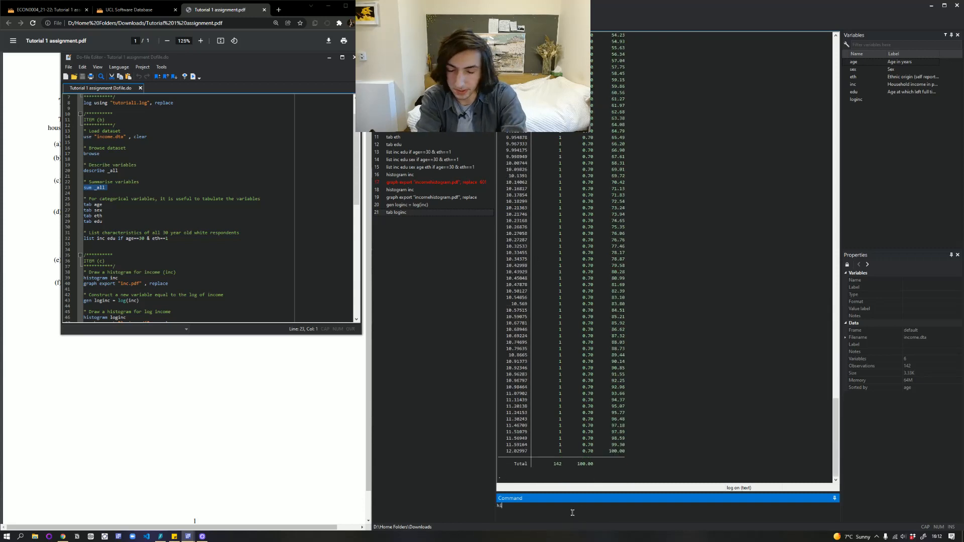
pyautogui.write('strogram')
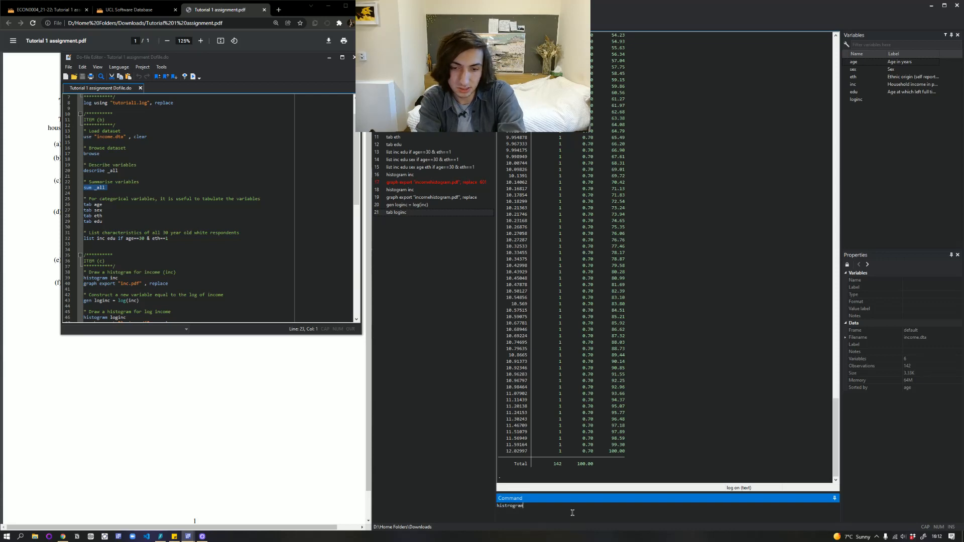
pyautogui.press('BackSpace')
pyautogui.press('BackSpace')
pyautogui.press('BackSpace')
pyautogui.write('ogram l')
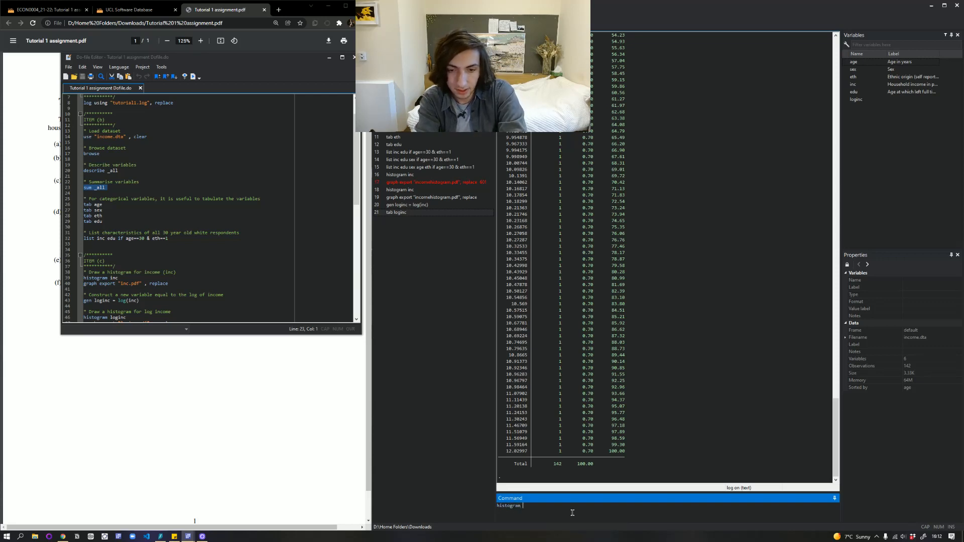
pyautogui.write('oginc')
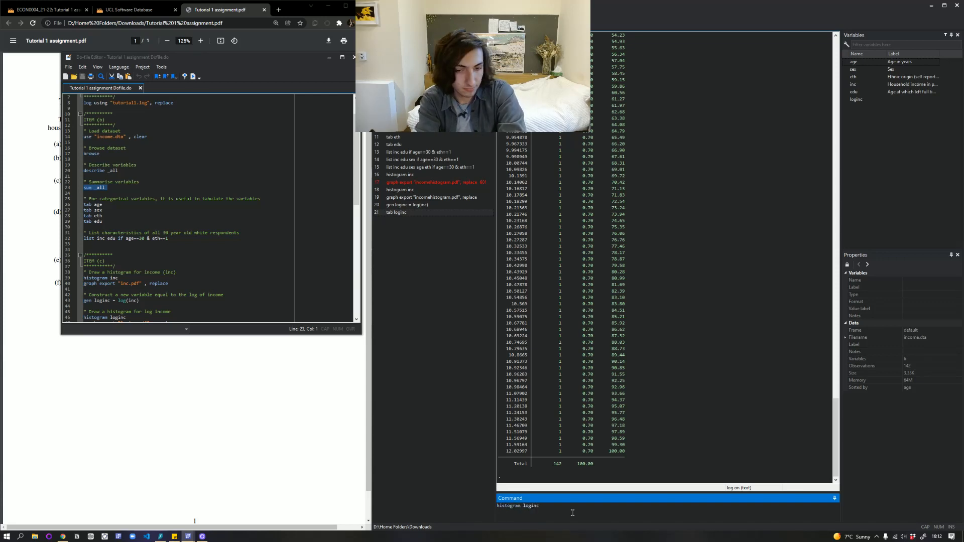
pyautogui.press('Return')
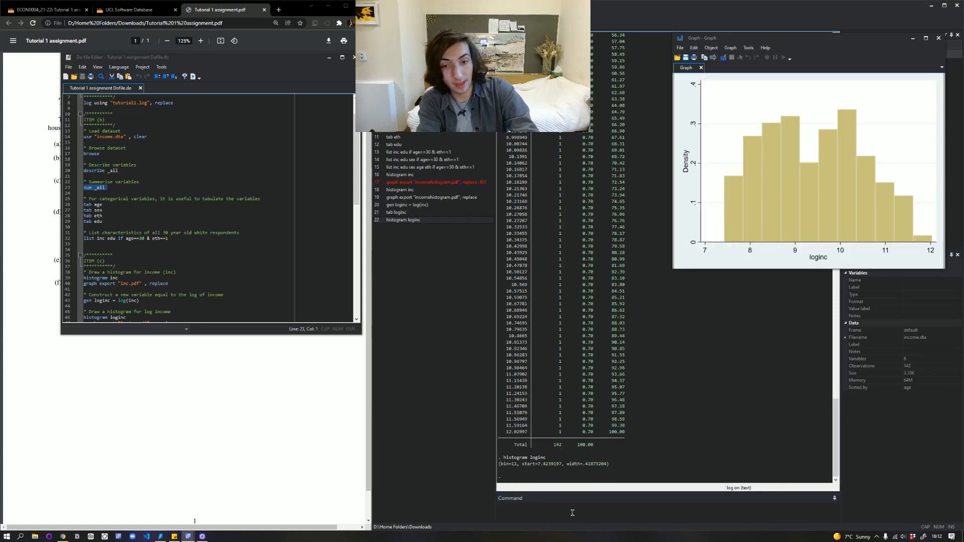
# - Save the open log-income histogram as a PDF by running graph export "logincomehistogram.pdf", replace
pyautogui.click(572, 513)
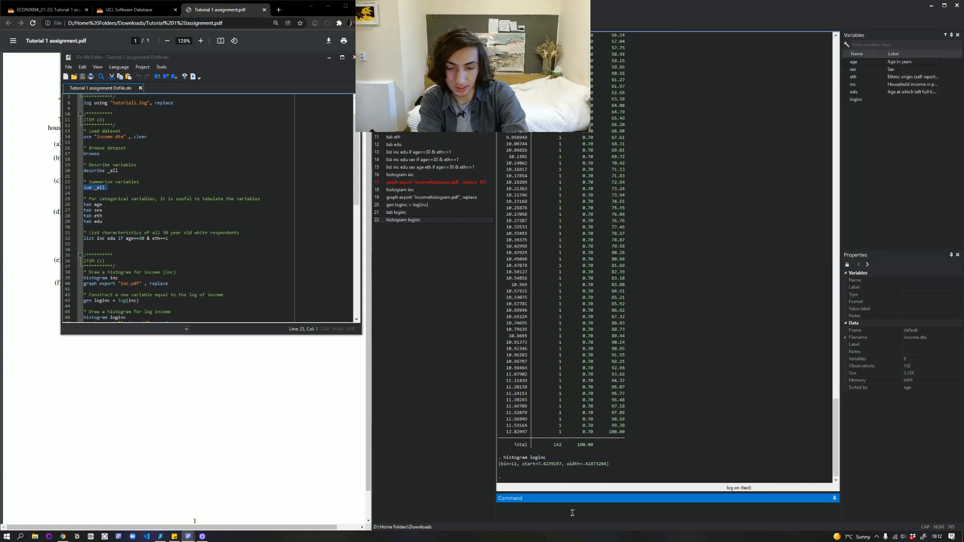
pyautogui.write('graph')
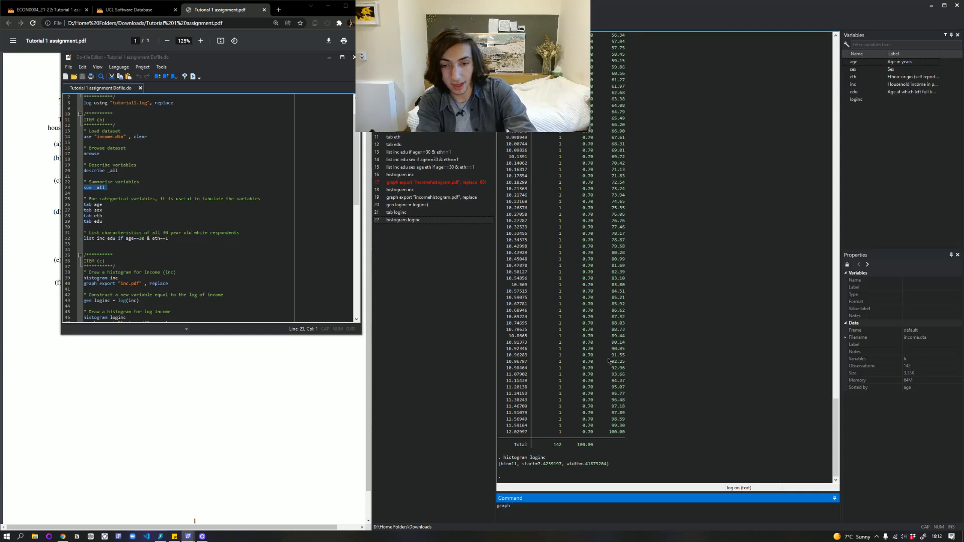
pyautogui.scroll(15, 610, 360)
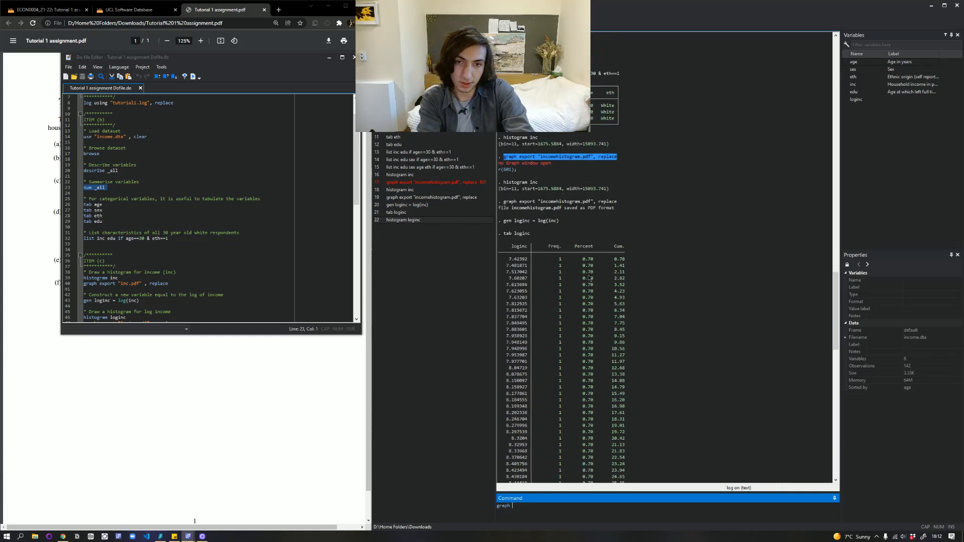
pyautogui.scroll(-15, 602, 330)
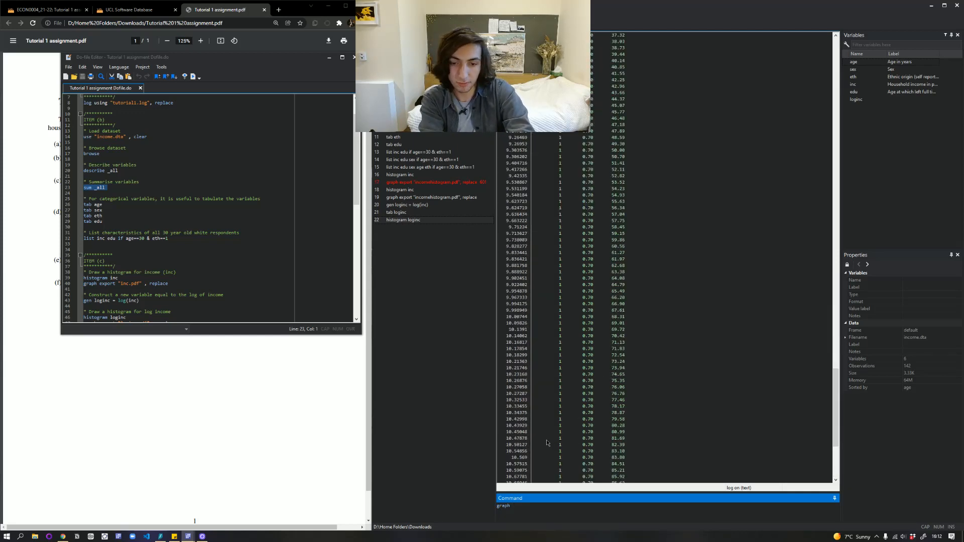
pyautogui.write('expor')
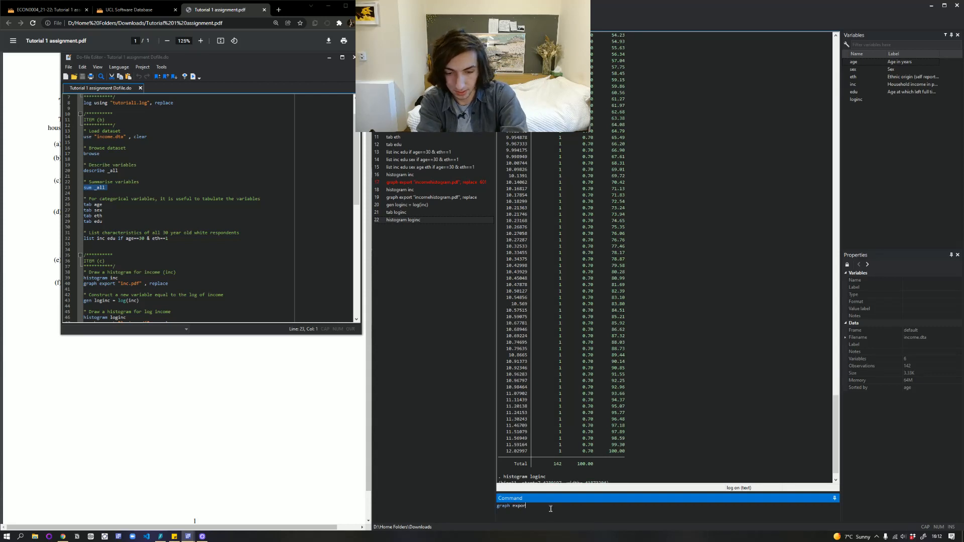
pyautogui.write('t "logincomehistogram.pdf')
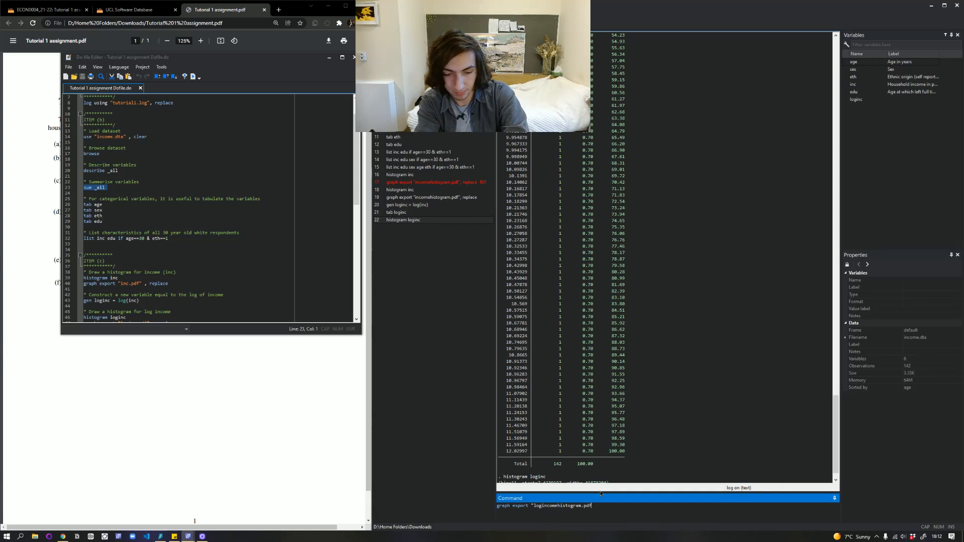
pyautogui.write('", replace')
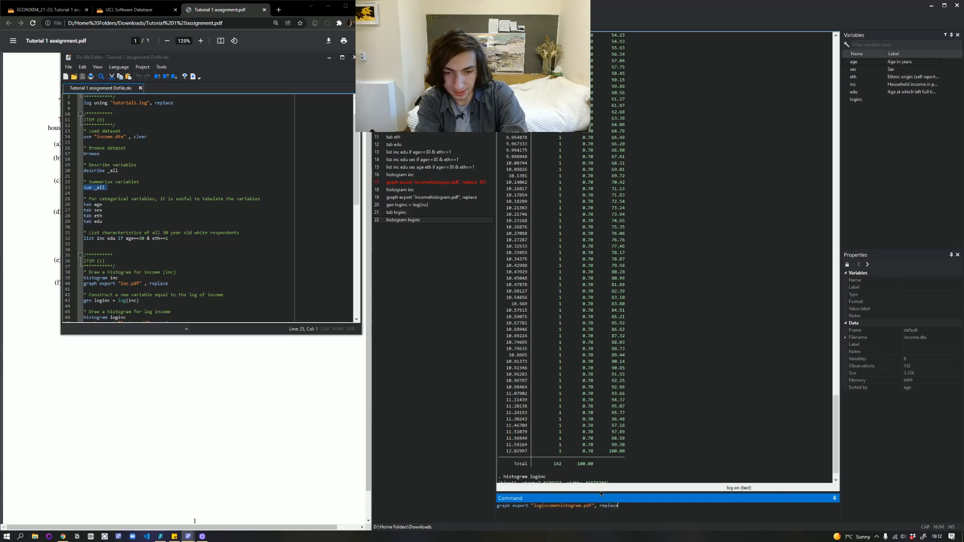
pyautogui.press('Return')
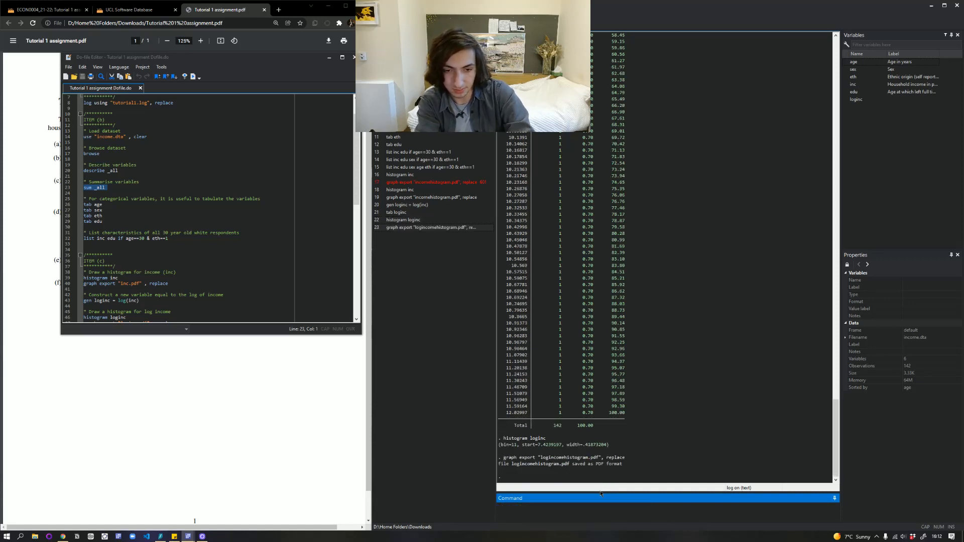
# - Switch to File Explorer, open logincomehistogram.pdf from the Downloads folder to view it, and close the PDF
pyautogui.click(35, 536)
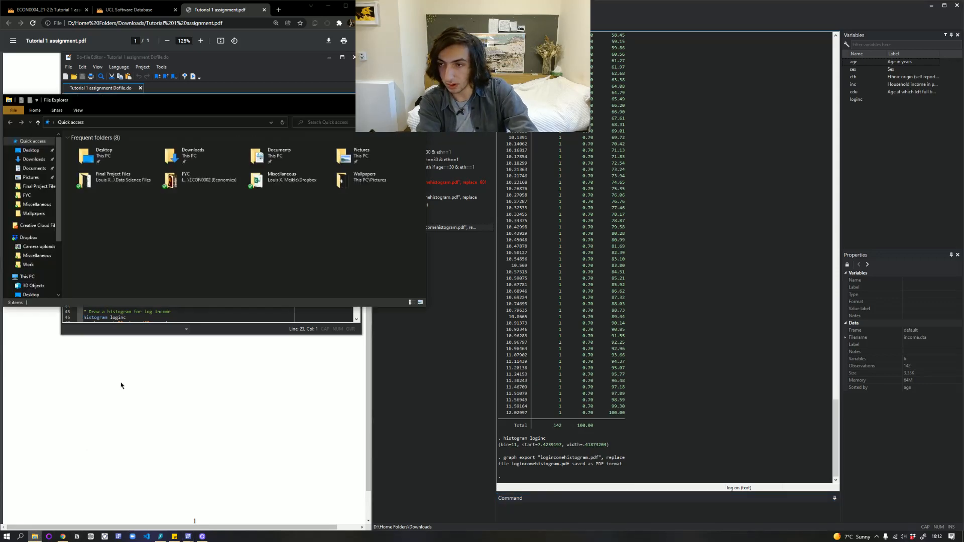
pyautogui.click(31, 159)
pyautogui.doubleClick(116, 158)
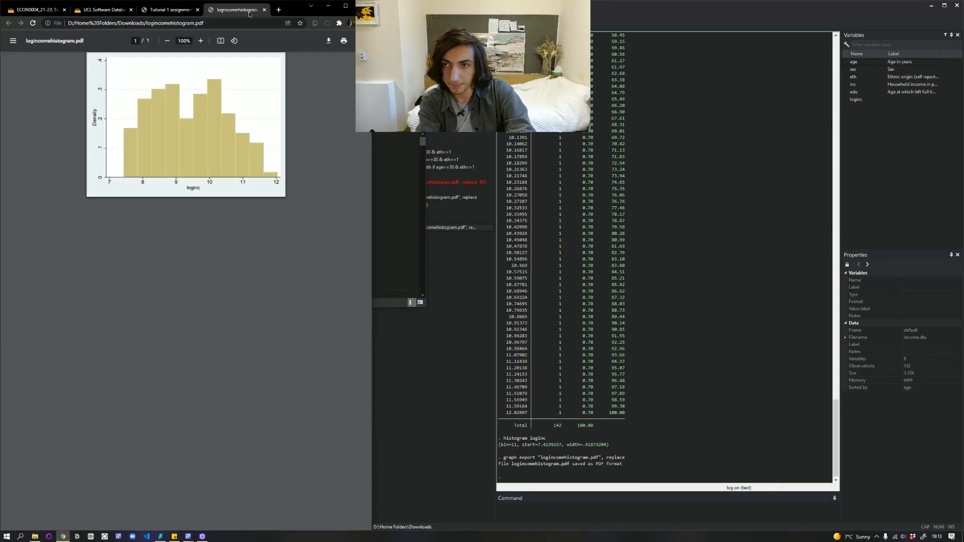
pyautogui.click(264, 9)
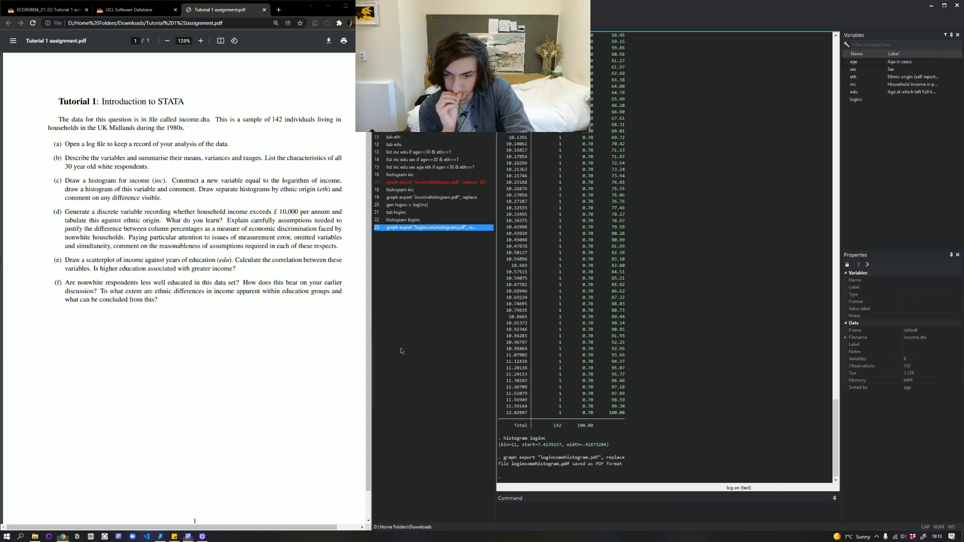
# - Bring up the Tutorial 1 do-file's ethnic-group histogram commands and run cap graph drop nonwhite in Stata's command line
pyautogui.moveTo(188, 537)
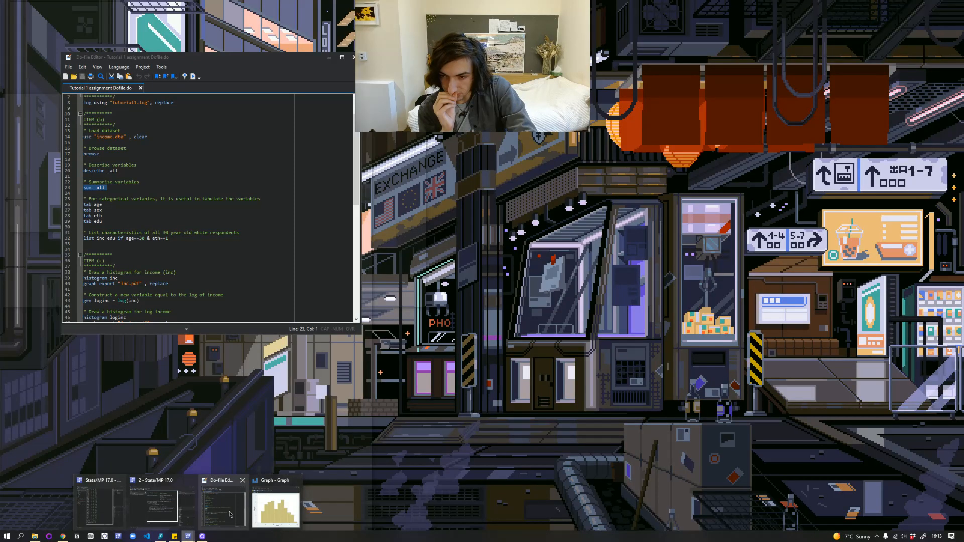
pyautogui.click(228, 509)
pyautogui.scroll(-3, 171, 248)
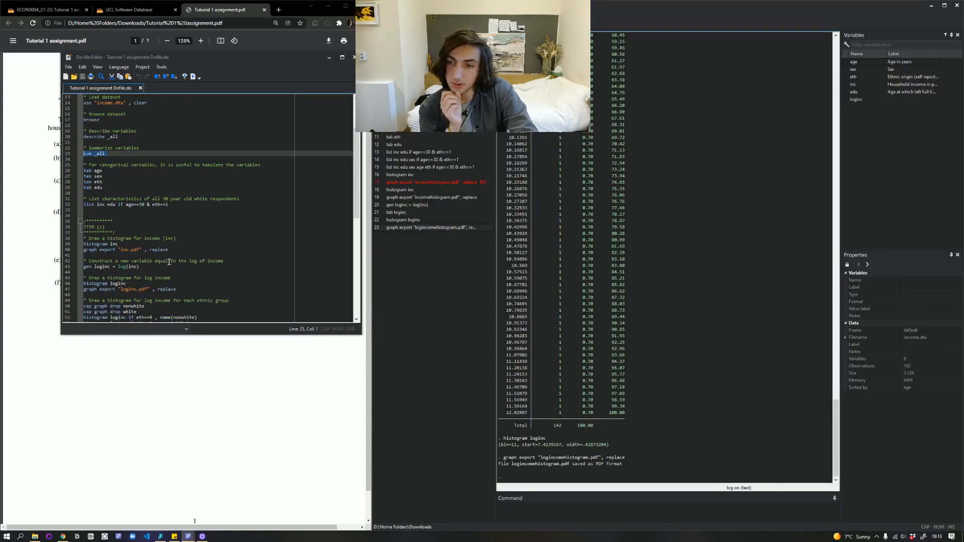
pyautogui.scroll(-1, 154, 301)
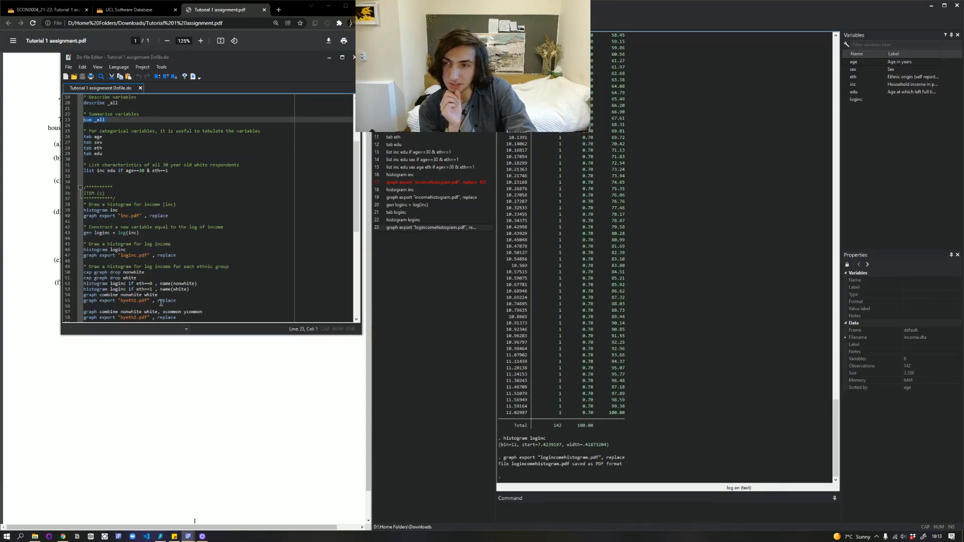
pyautogui.scroll(-1, 167, 303)
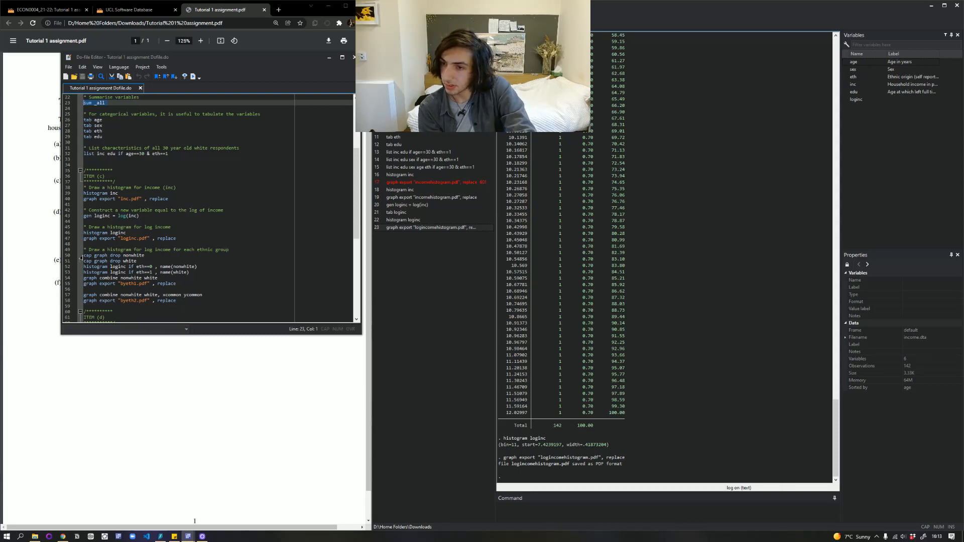
pyautogui.moveTo(85, 256); pyautogui.dragTo(114, 260)
pyautogui.click(126, 262)
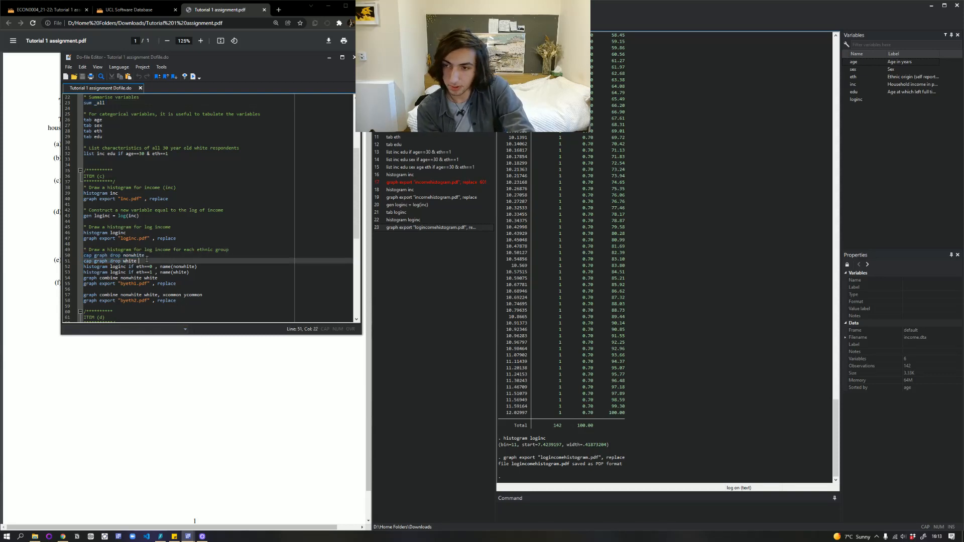
pyautogui.click(153, 255)
pyautogui.click(154, 257)
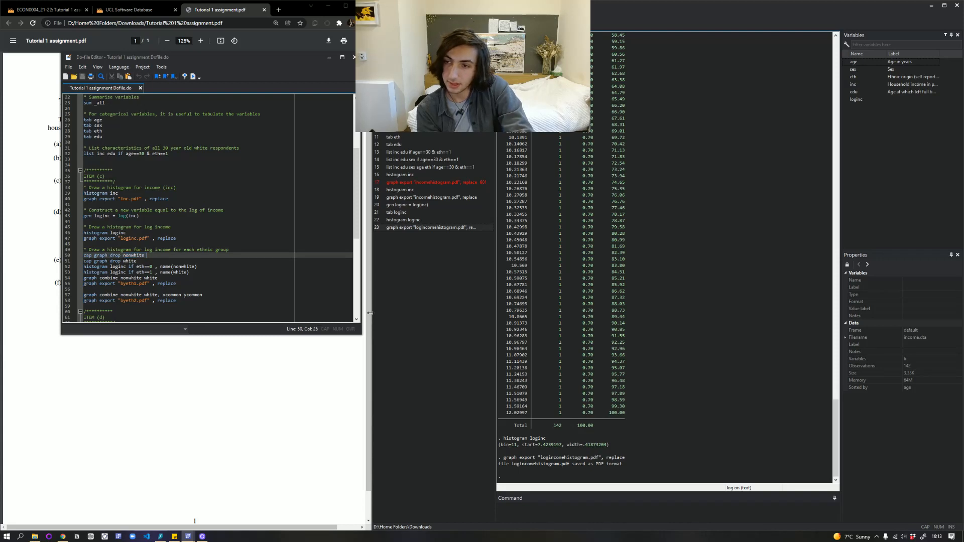
pyautogui.click(569, 504)
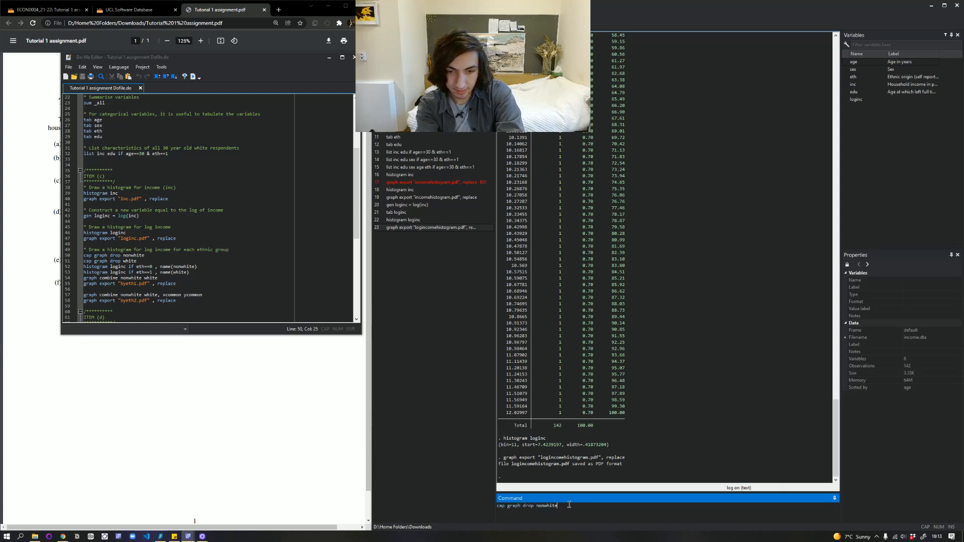
pyautogui.press('Return')
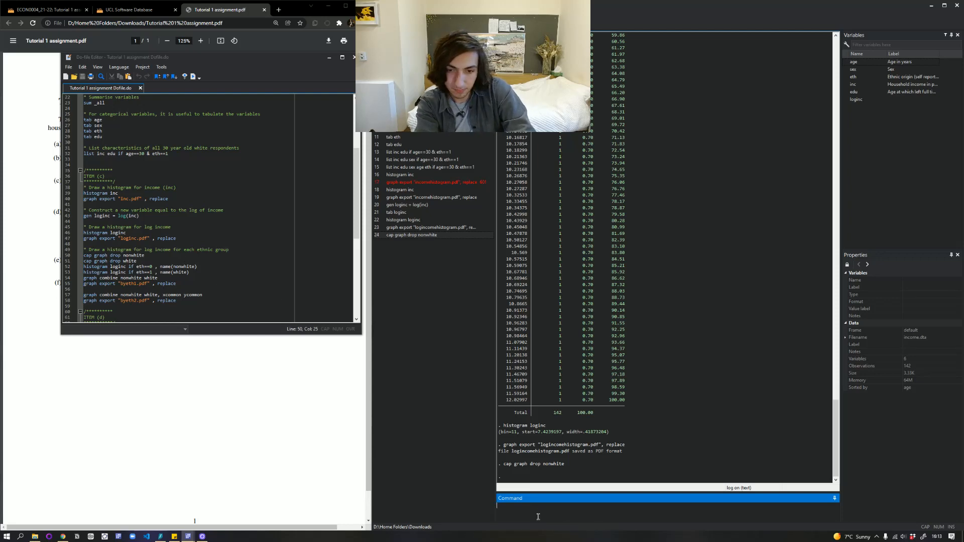
# - Switch to the browser and search the web in a new tab for "cap graph drop stata"
pyautogui.click(279, 9)
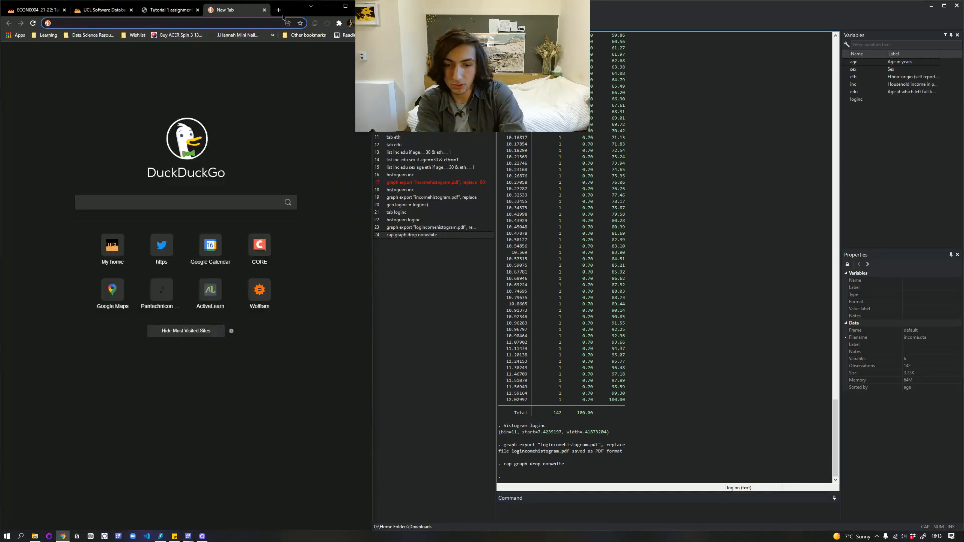
pyautogui.write('cap grapo')
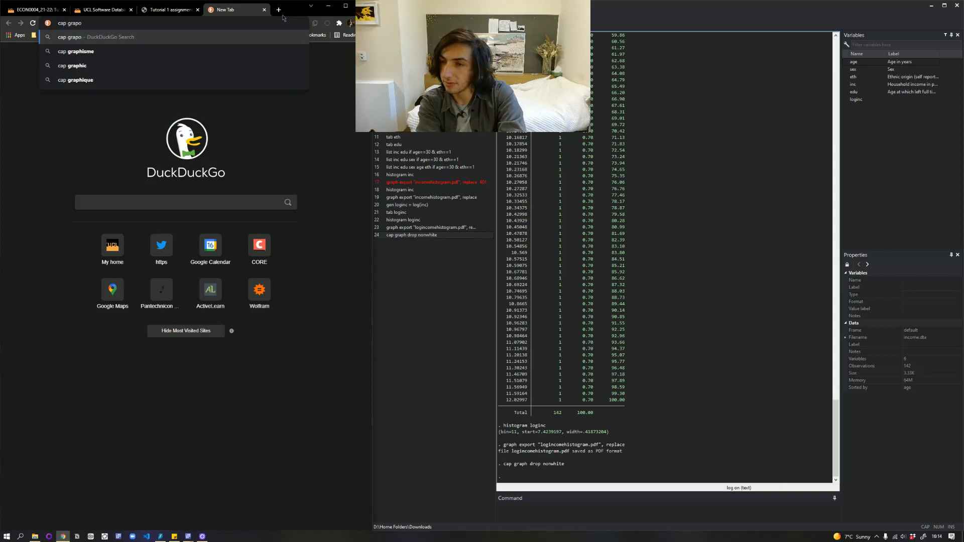
pyautogui.press('BackSpace')
pyautogui.write('h drop d')
pyautogui.write('t')
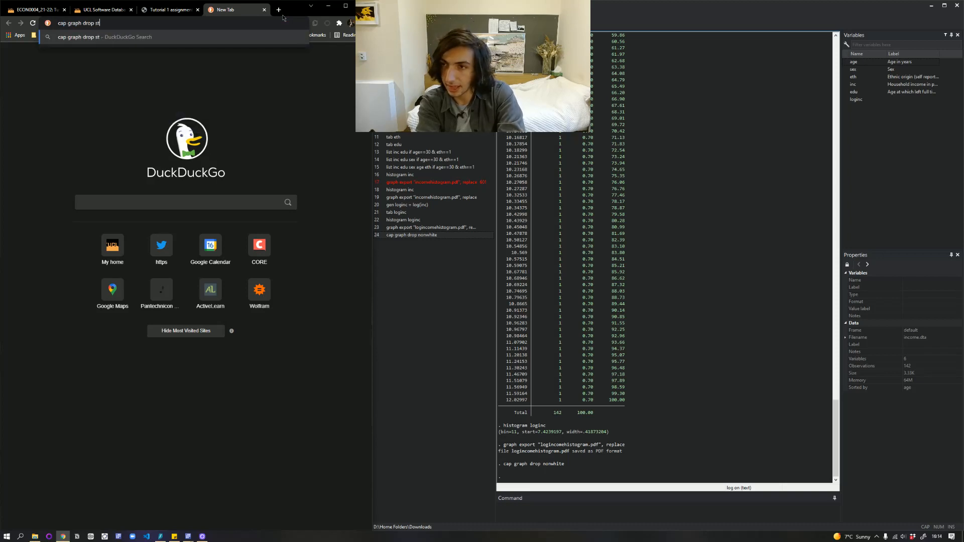
pyautogui.write('ata')
pyautogui.press('Return')
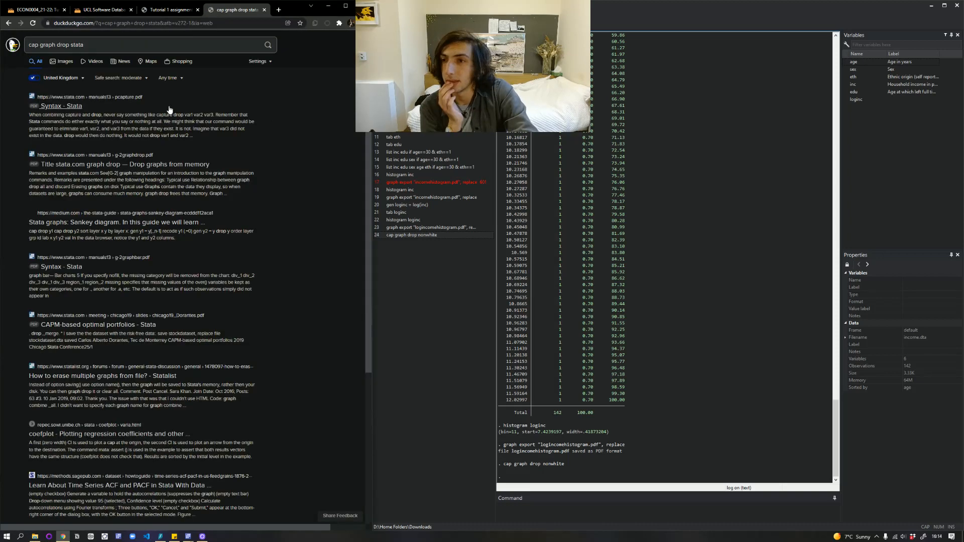
# - Open the "Syntax - Stata" manual result, look for "cap" and "cap graph" in it, and read through the capture examples
pyautogui.click(75, 107)
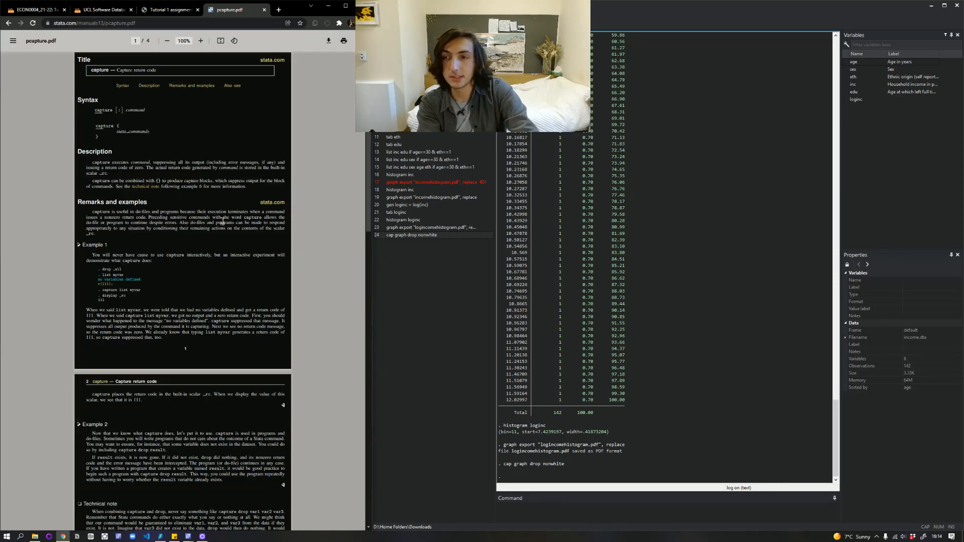
pyautogui.hotkey('ctrl', 'f')
pyautogui.write('cap')
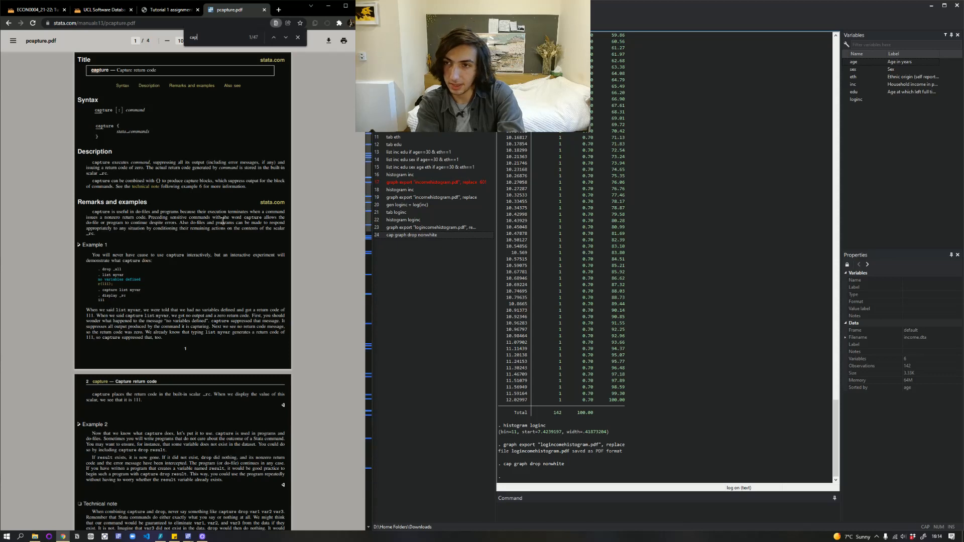
pyautogui.write(' graph')
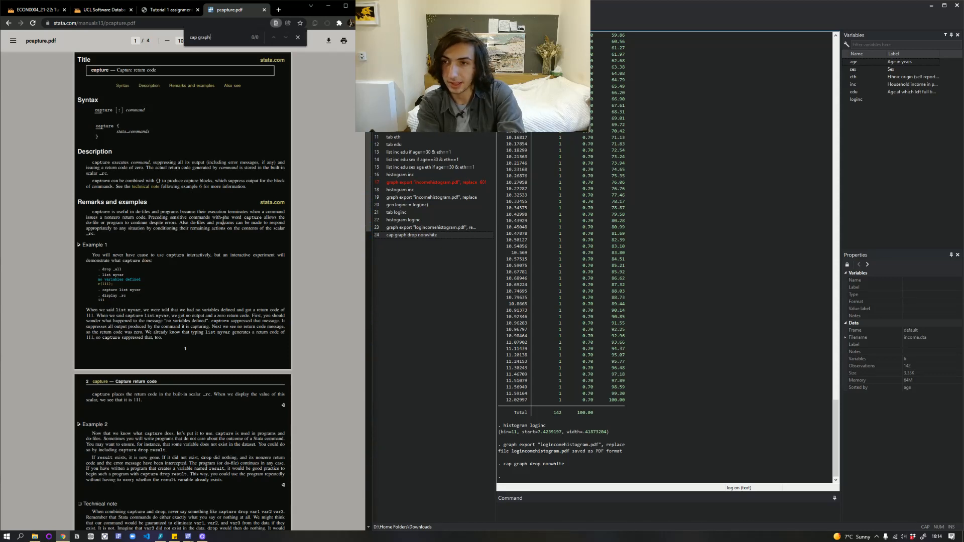
pyautogui.press('BackSpace')
pyautogui.press('BackSpace')
pyautogui.press('BackSpace')
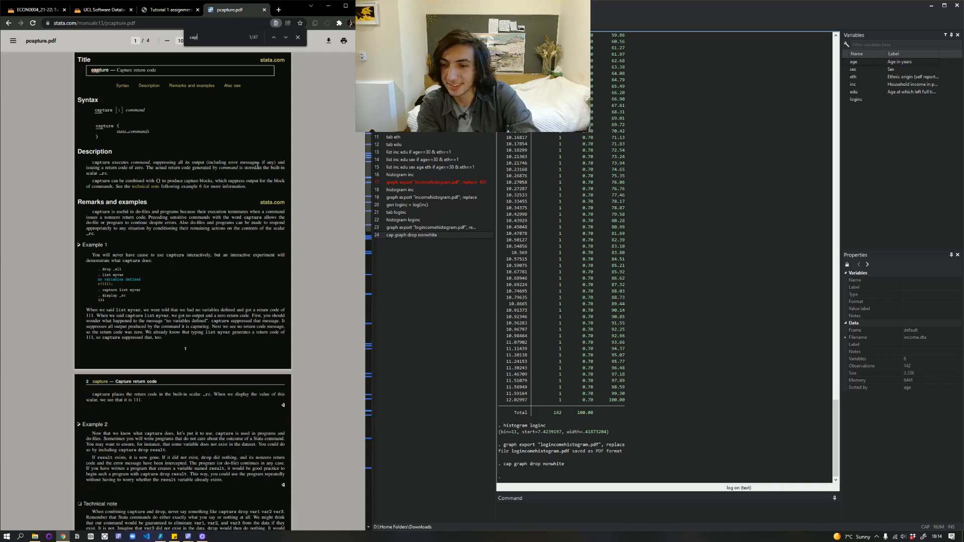
pyautogui.scroll(-10, 257, 166)
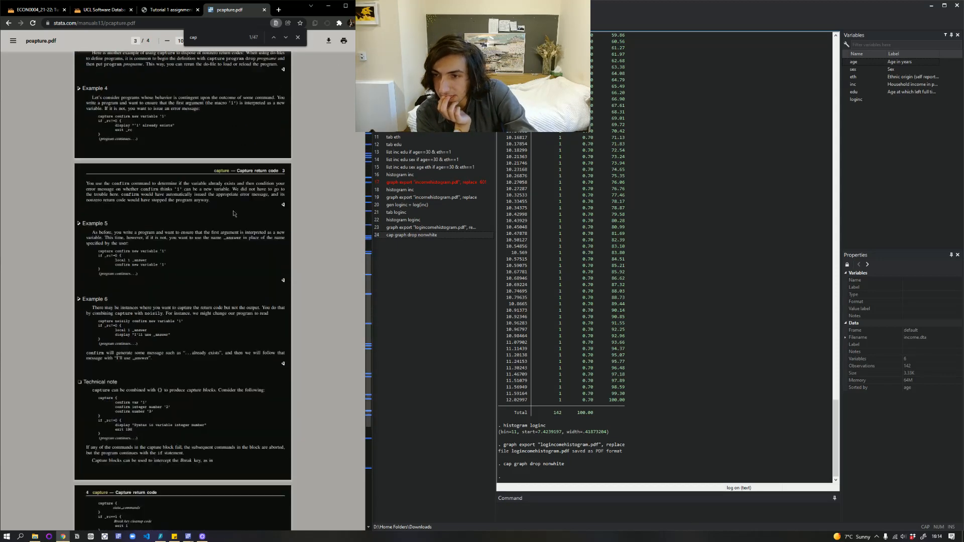
pyautogui.scroll(-2, 233, 214)
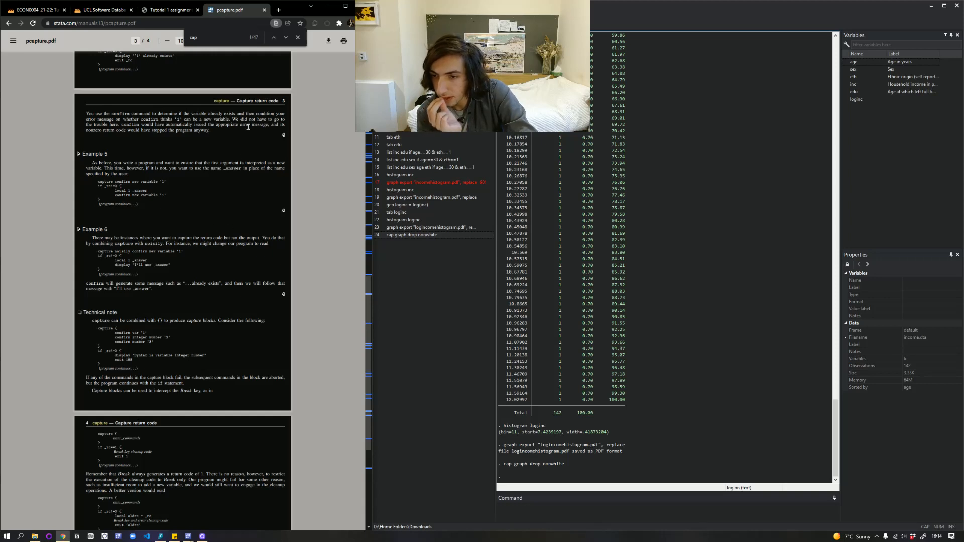
pyautogui.click(298, 38)
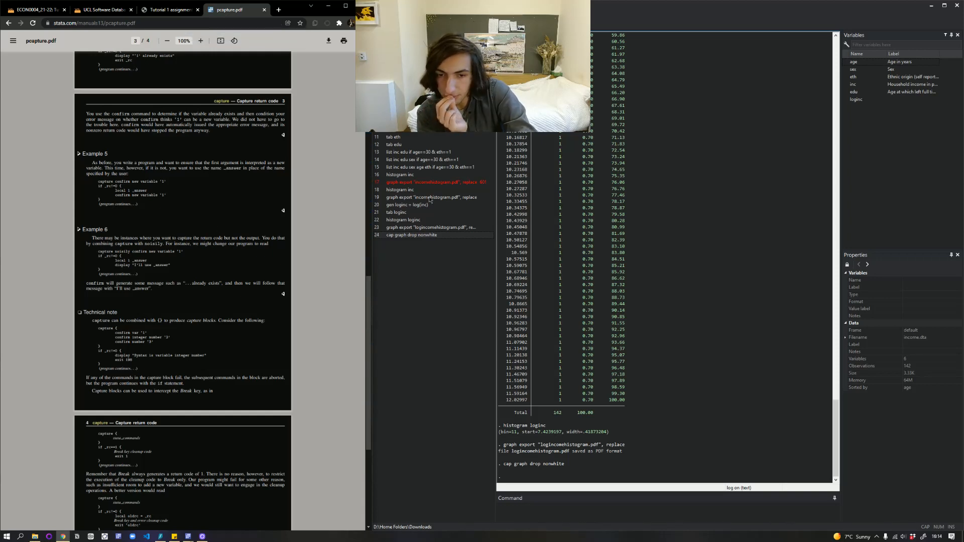
# - Return to the Tutorial 1 assignment PDF, bring the do-file in front of it, and close the task list note
pyautogui.click(561, 511)
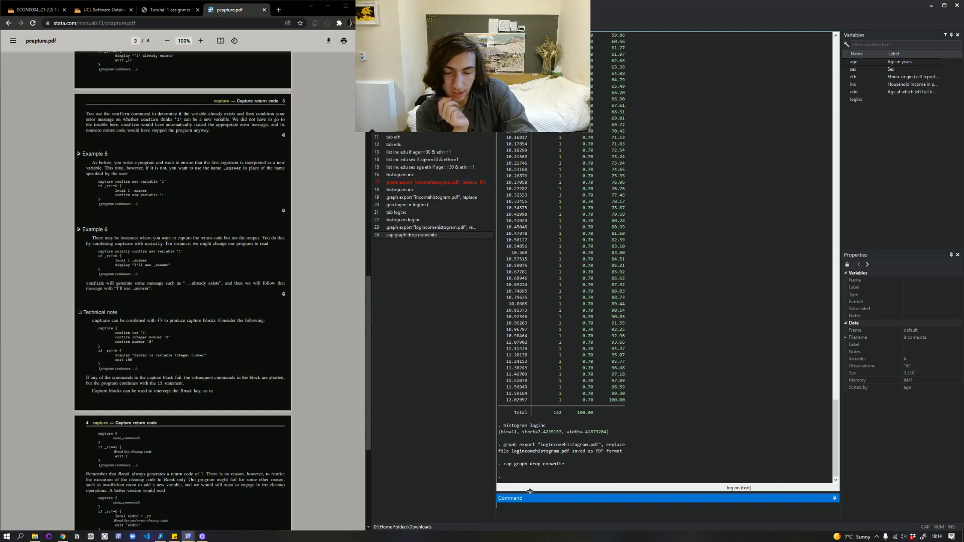
pyautogui.click(168, 10)
pyautogui.click(202, 536)
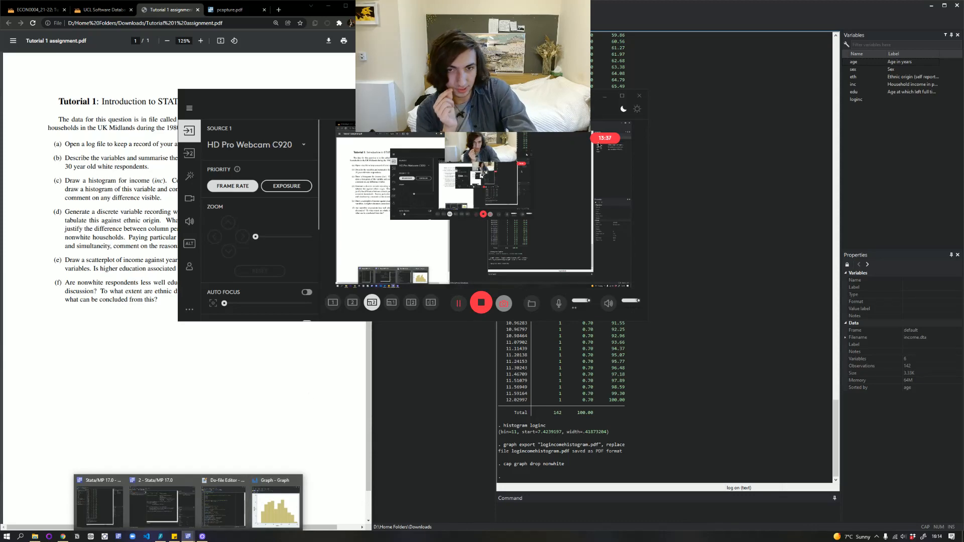
pyautogui.click(195, 521)
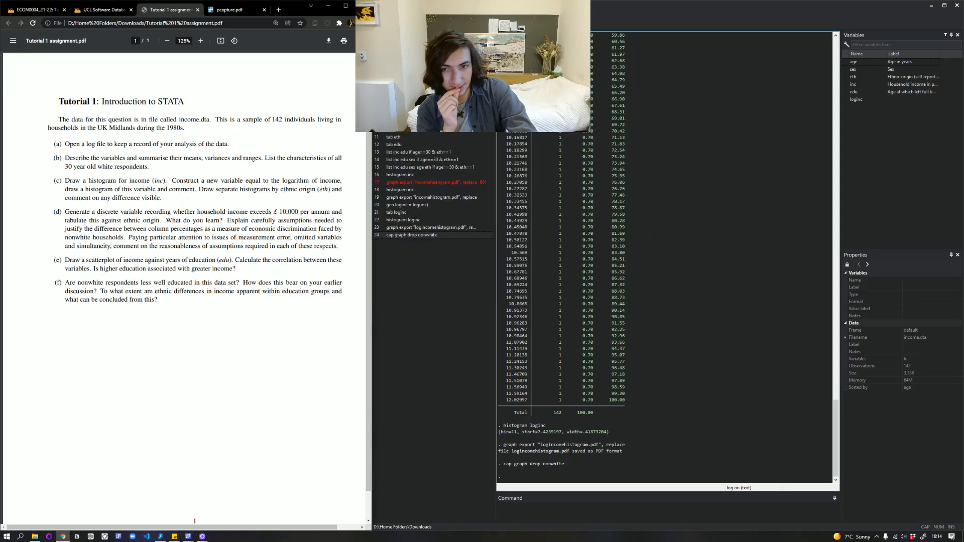
pyautogui.click(174, 536)
pyautogui.moveTo(188, 536)
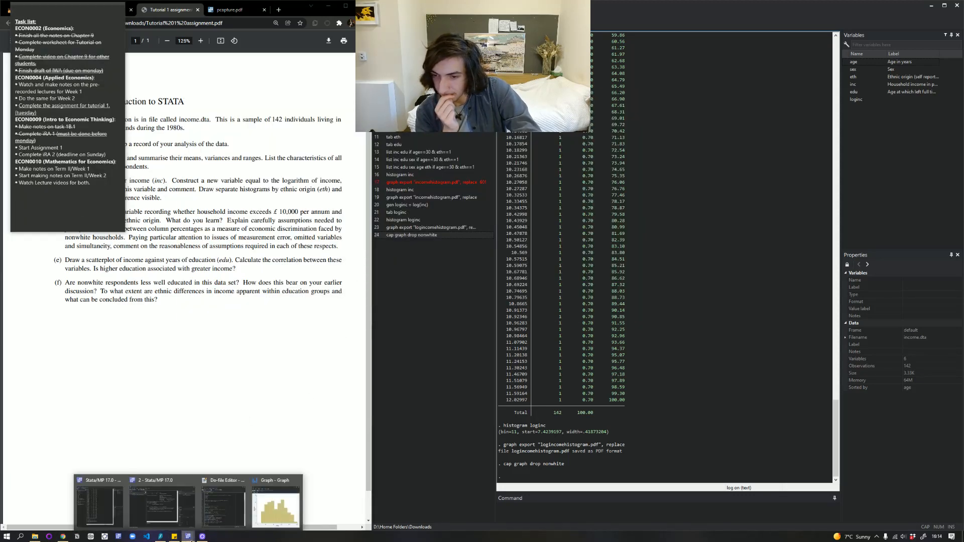
pyautogui.click(221, 517)
pyautogui.click(99, 16)
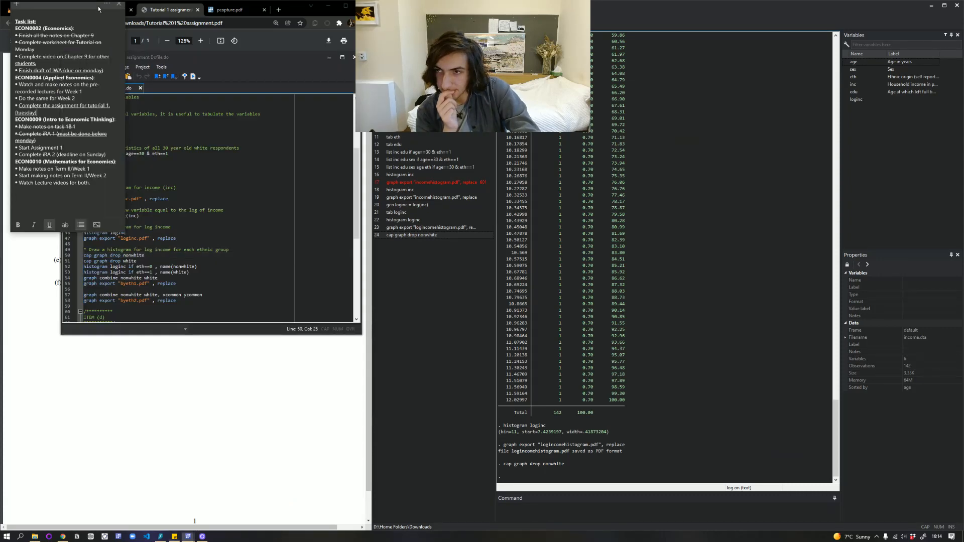
pyautogui.click(118, 8)
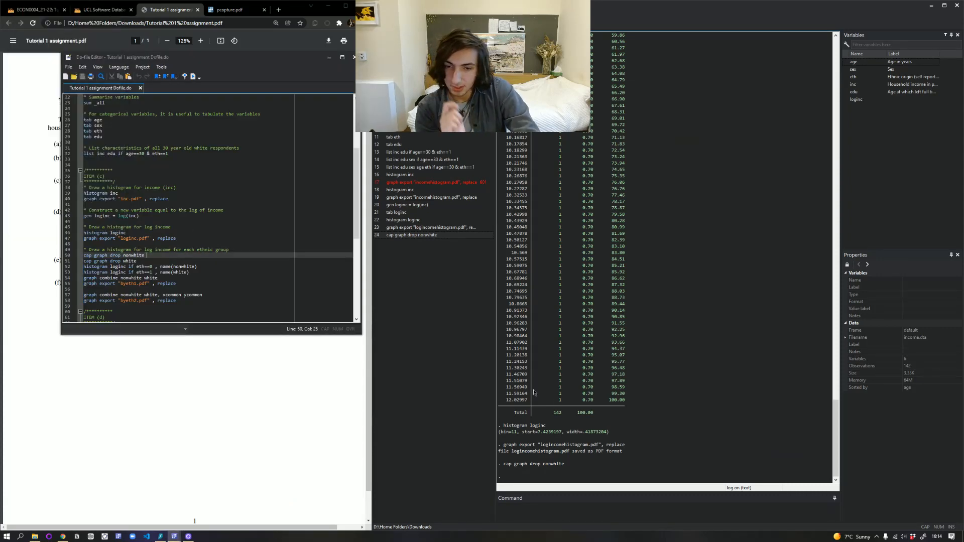
# - Drop any stored graph named white by running cap graph drop white in Stata
pyautogui.click(523, 515)
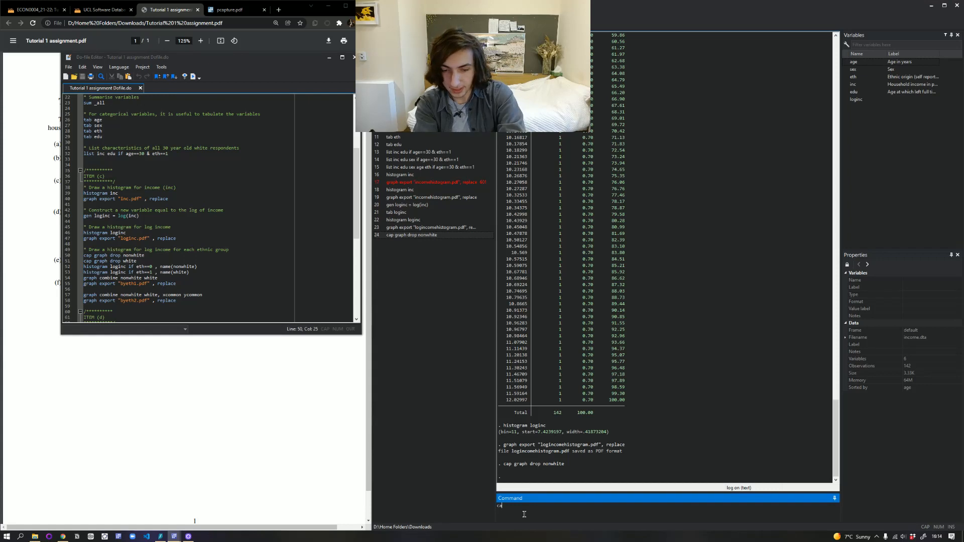
pyautogui.write('cap graph dr')
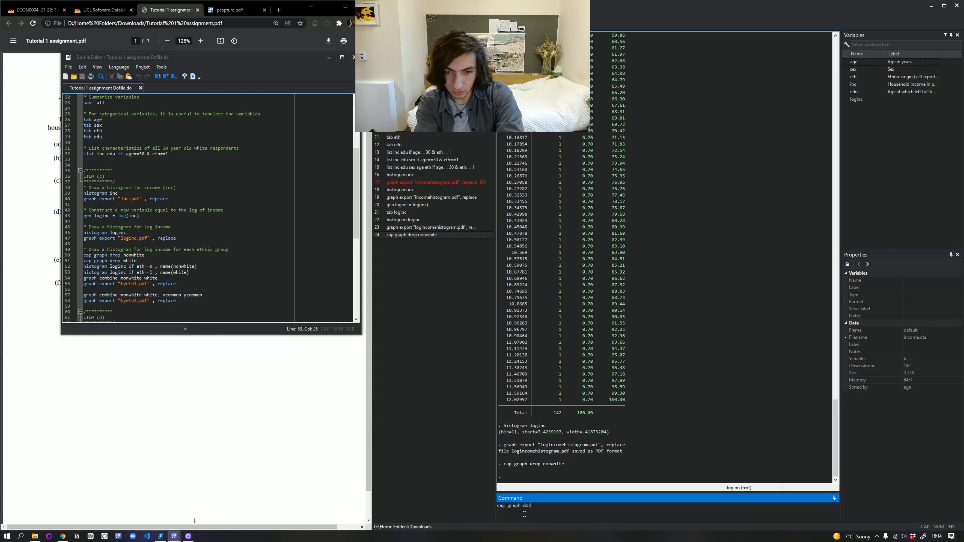
pyautogui.write('op white')
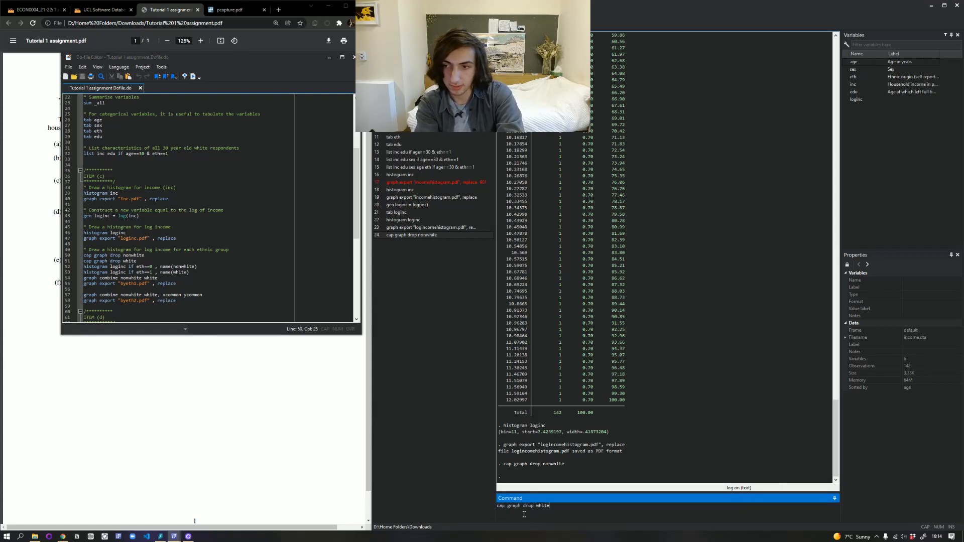
pyautogui.press('Return')
# - Draw a histogram of log income for nonwhite respondents by running histogram loginc if eth==0, name(nonwhite)
pyautogui.write('histrog')
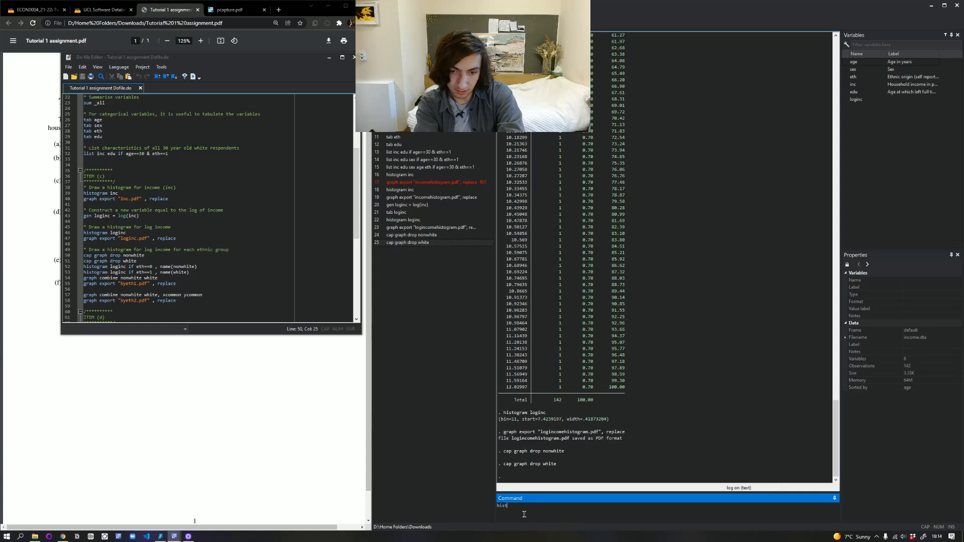
pyautogui.press('BackSpace')
pyautogui.press('BackSpace')
pyautogui.press('BackSpace')
pyautogui.press('BackSpace')
pyautogui.press('BackSpace')
pyautogui.press('BackSpace')
pyautogui.write('istogram ')
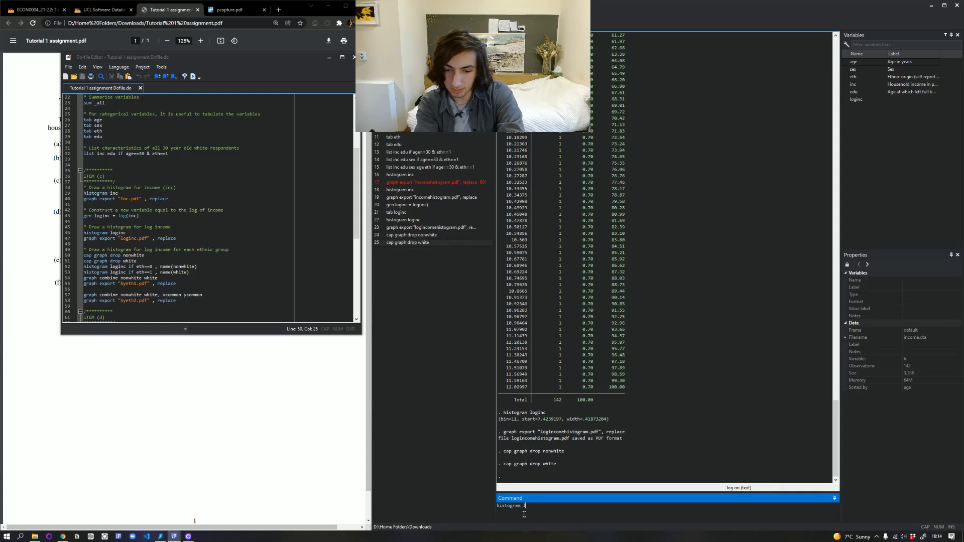
pyautogui.write('loginc')
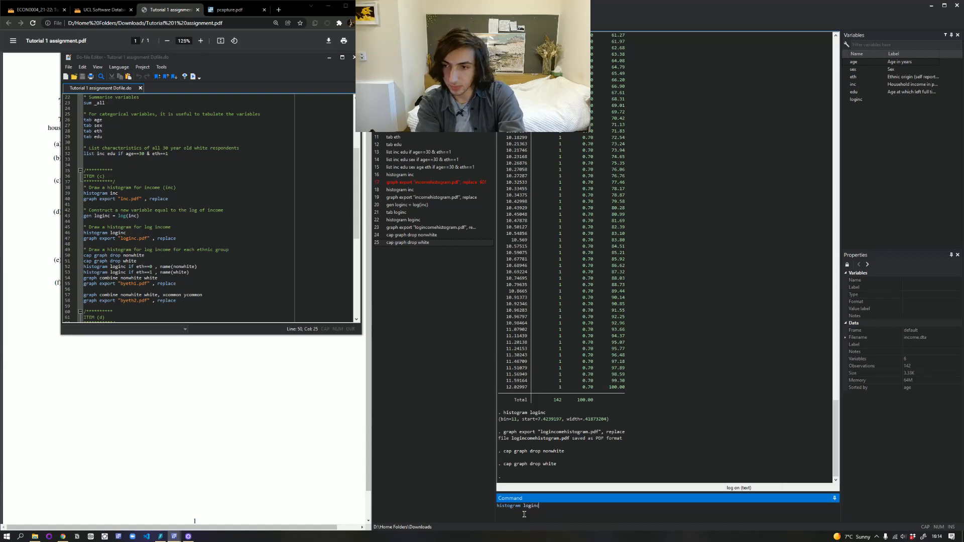
pyautogui.write(' if ')
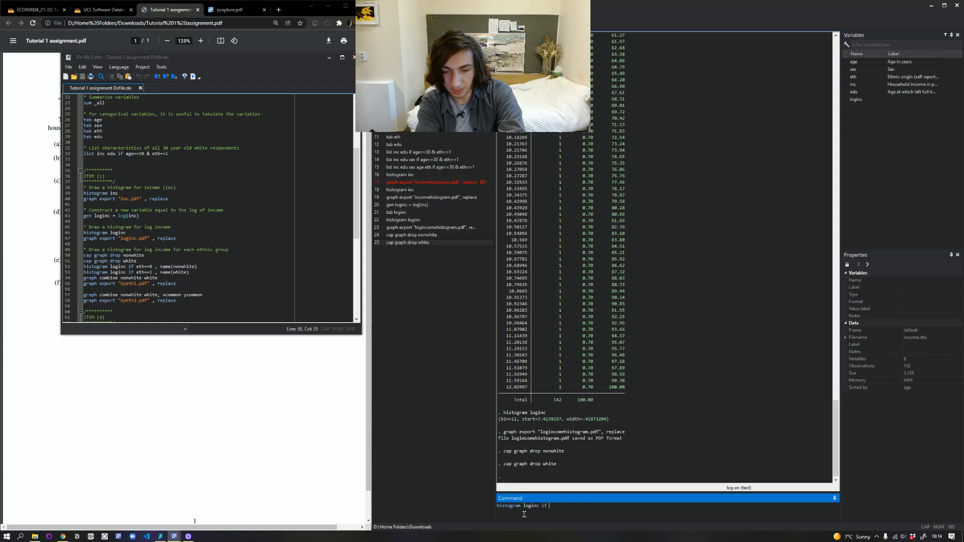
pyautogui.write('eth==0')
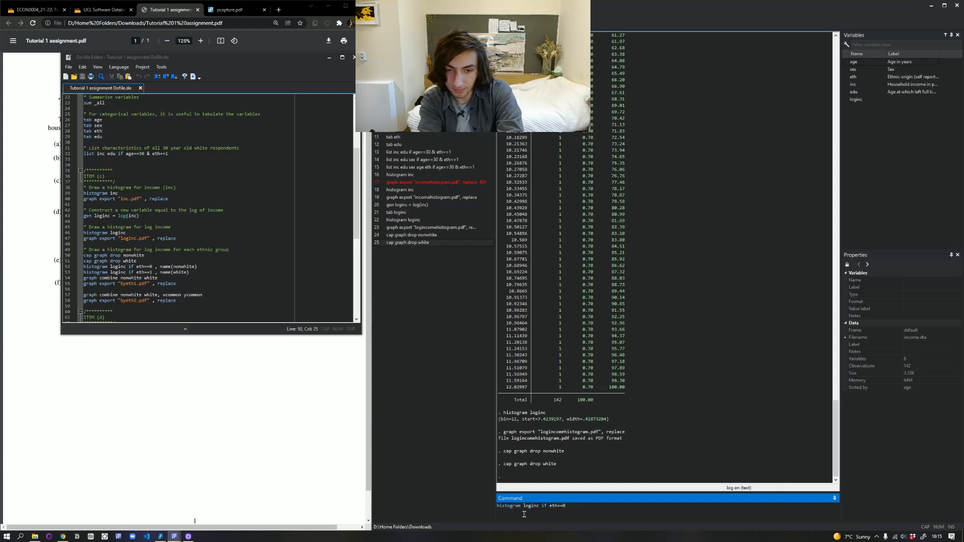
pyautogui.write(', name')
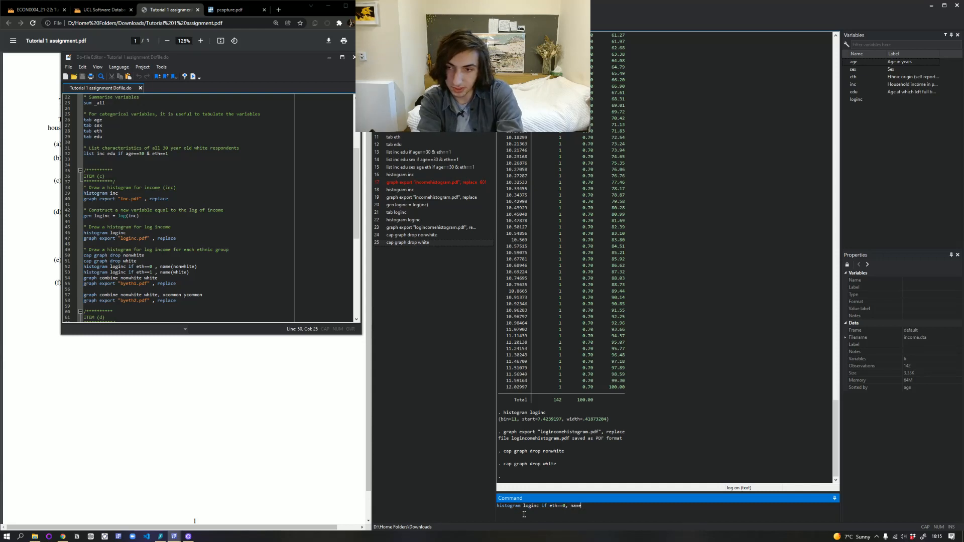
pyautogui.write('(nonwhite')
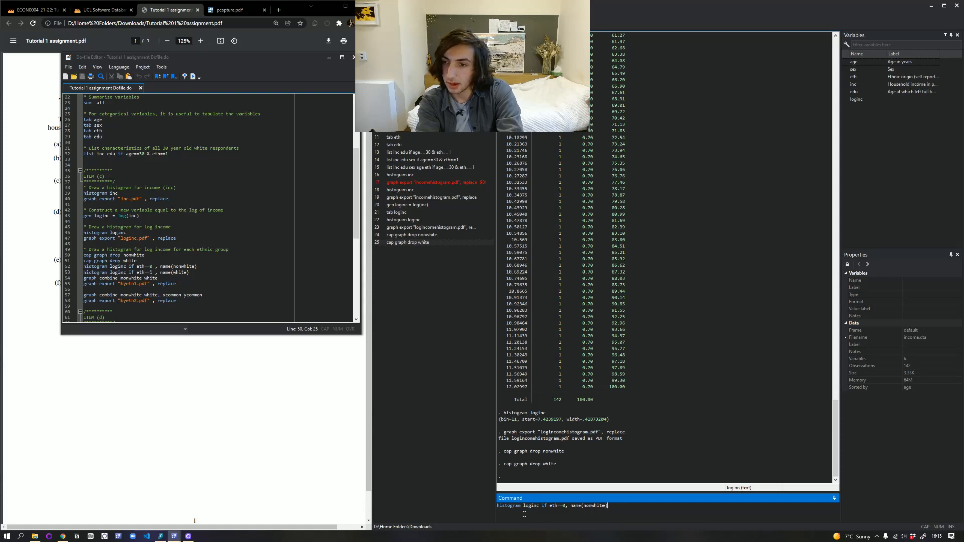
pyautogui.press('Return')
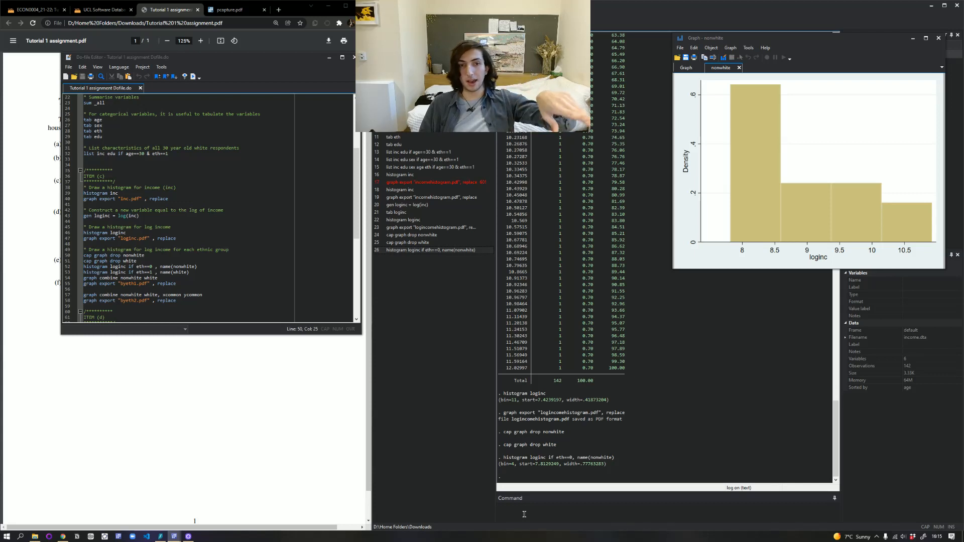
# - Try to draw the log income histogram named white using the condition eht==1
pyautogui.click(525, 514)
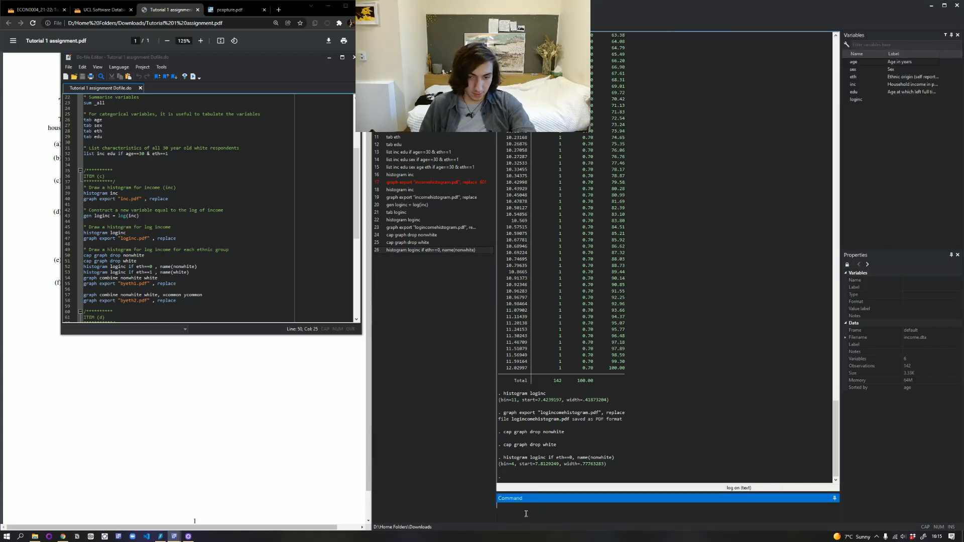
pyautogui.write('hist')
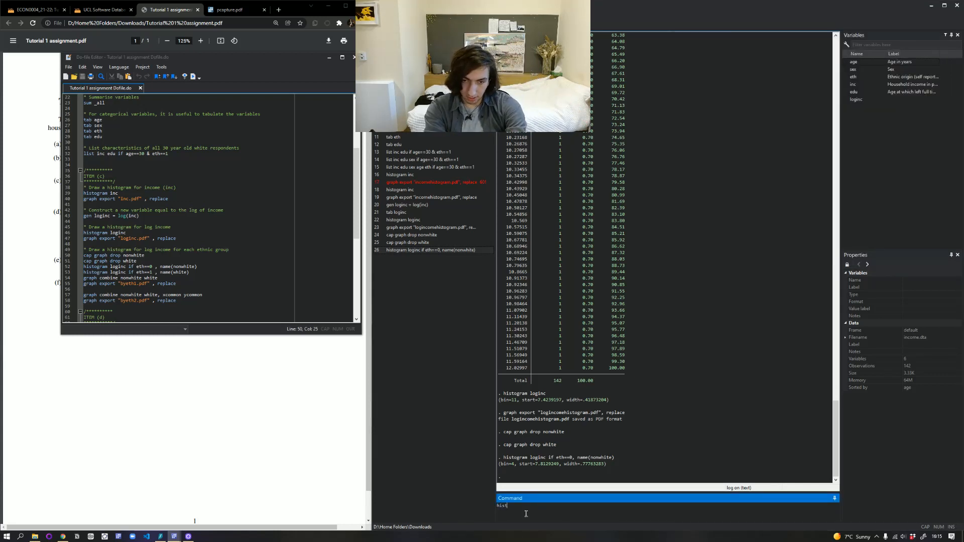
pyautogui.write('ogram ')
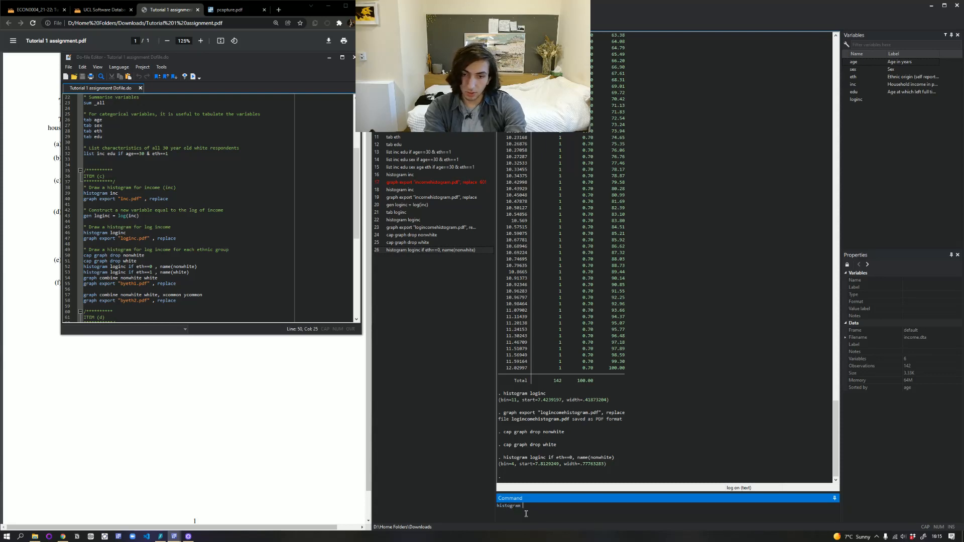
pyautogui.write('log ')
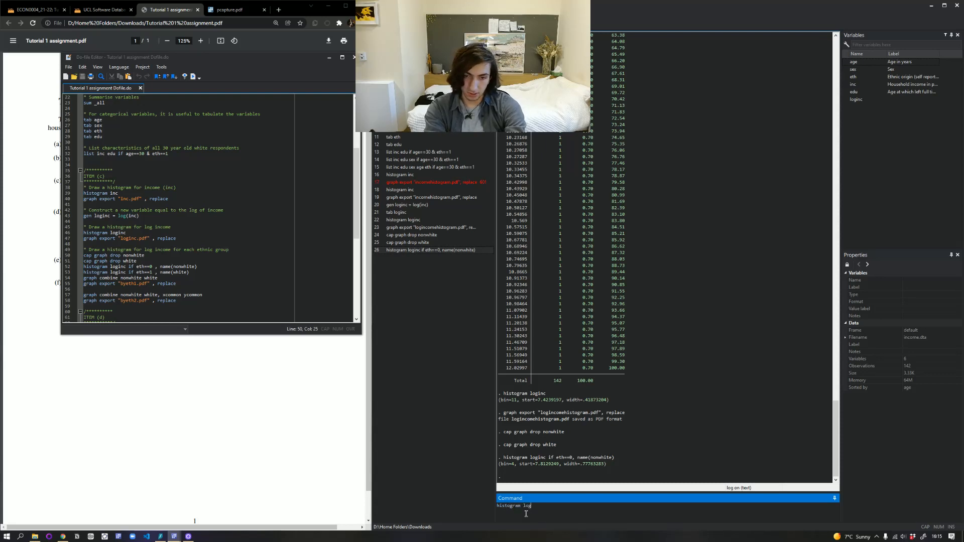
pyautogui.write('inc if e')
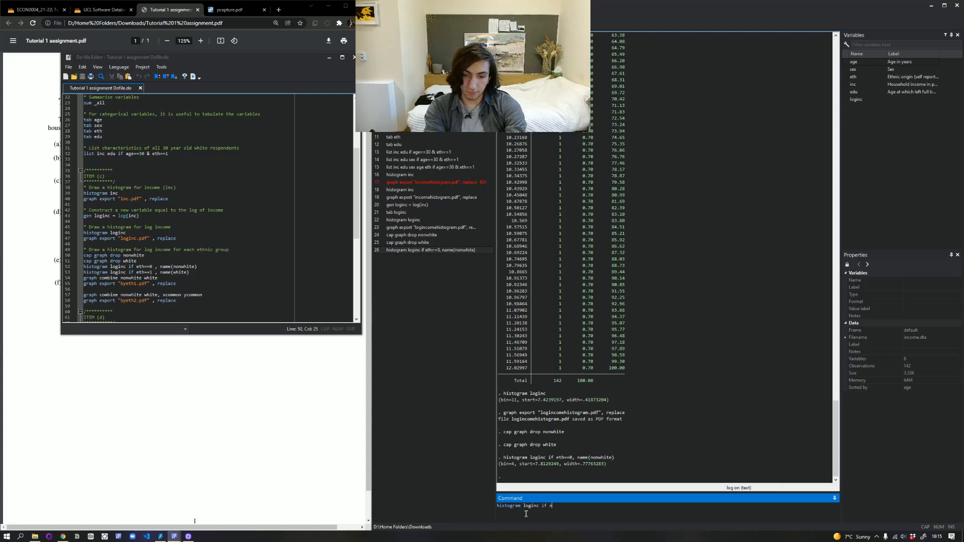
pyautogui.write('ht==1')
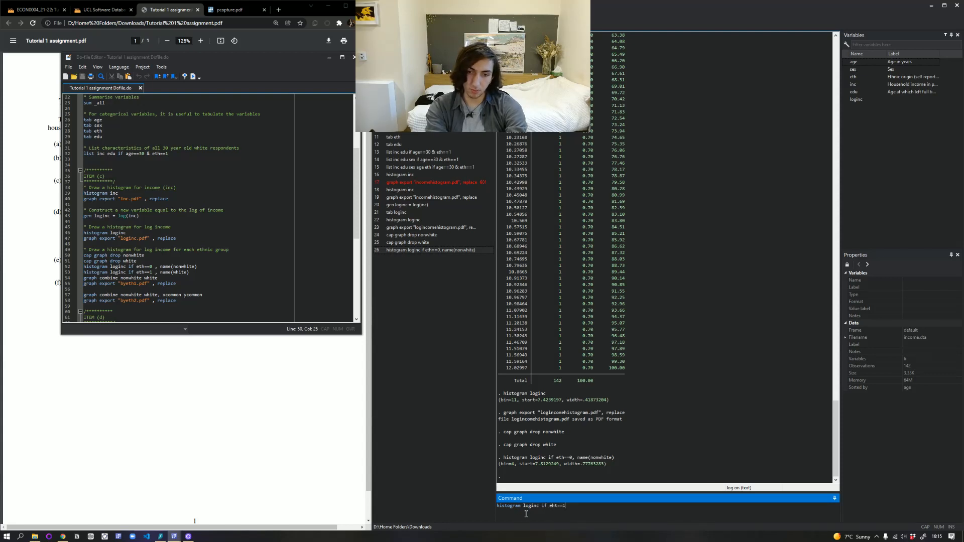
pyautogui.write(', name()')
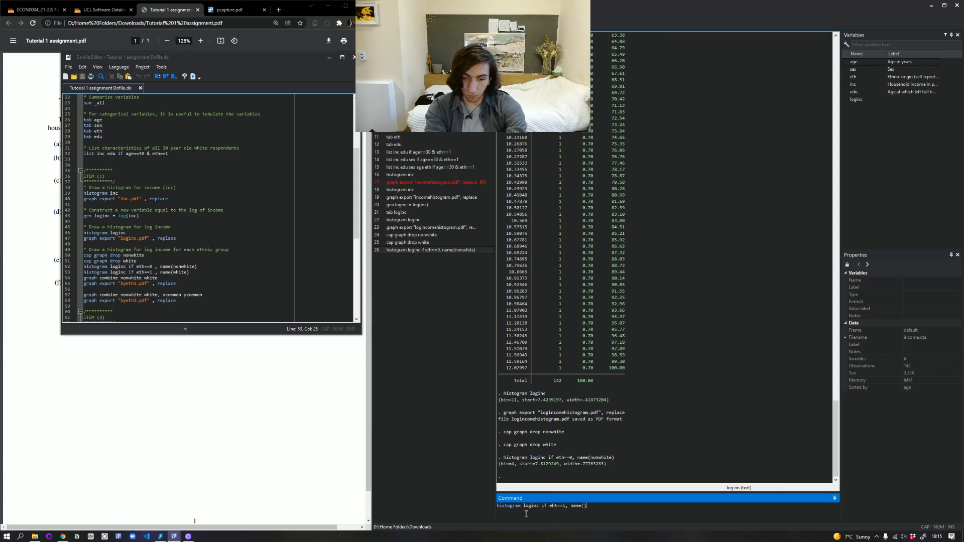
pyautogui.write('white')
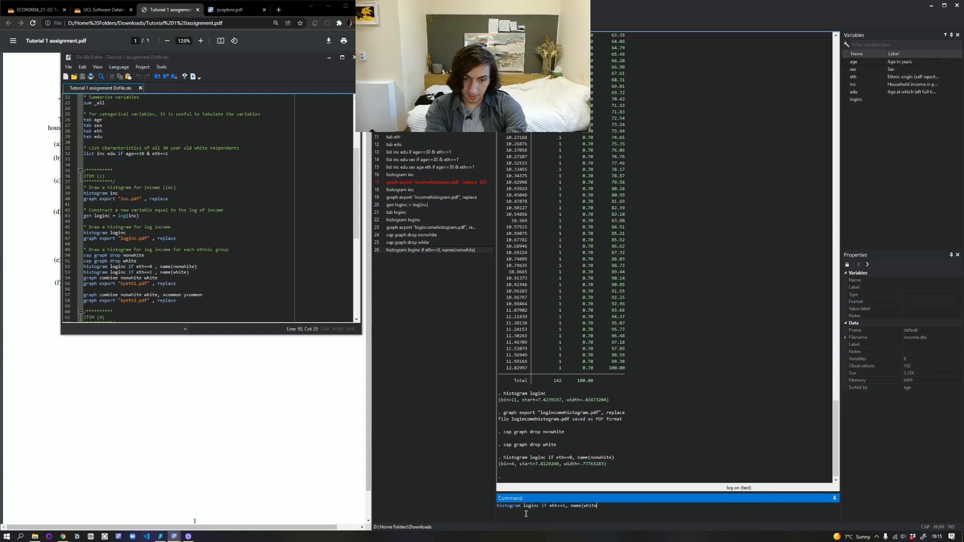
pyautogui.press('Return')
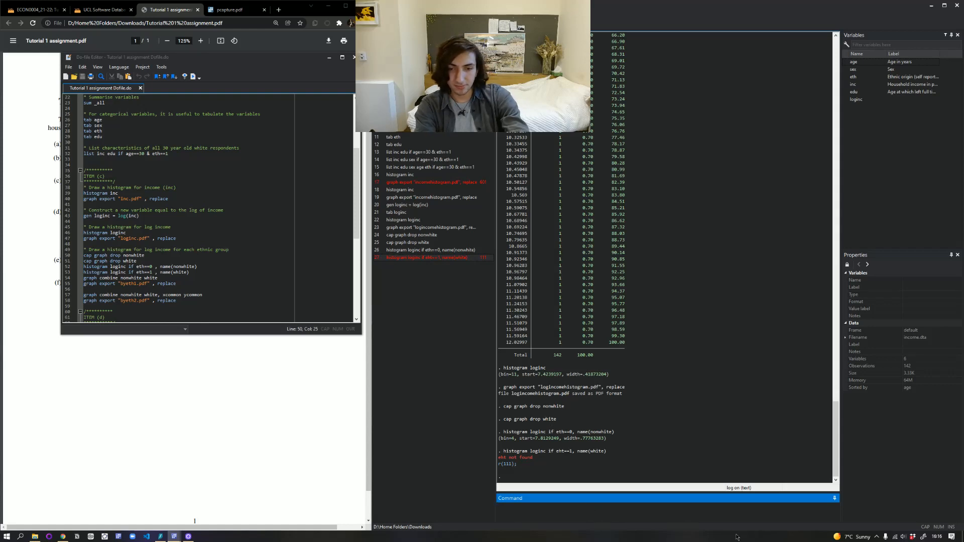
# - Draw a histogram of log income for white respondents by running histogram loginc if eth==1, name(white)
pyautogui.write('hist')
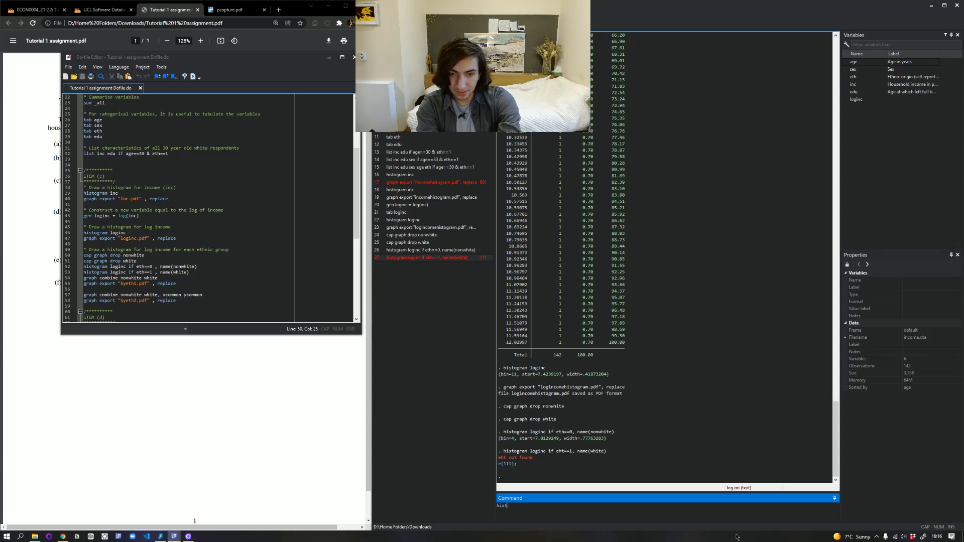
pyautogui.write('ogram log')
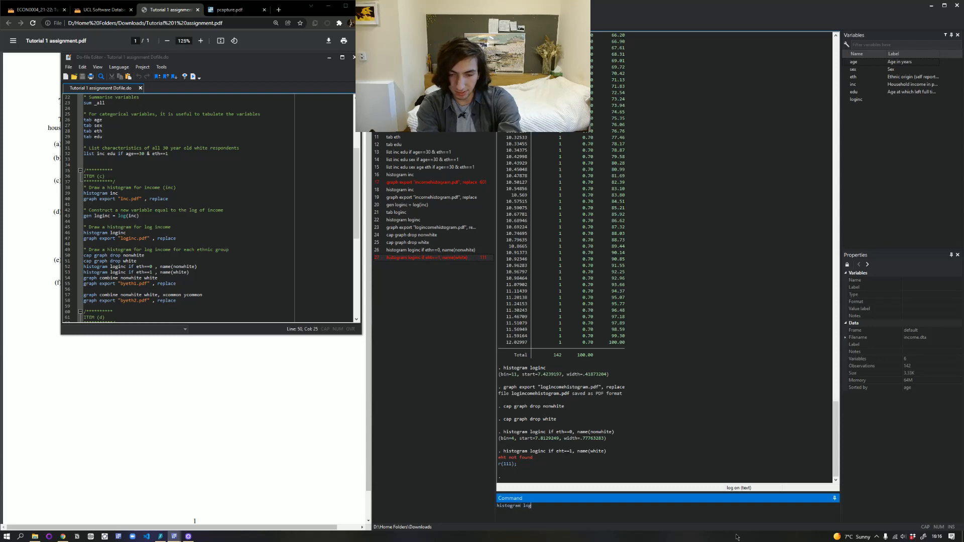
pyautogui.write('inc if et')
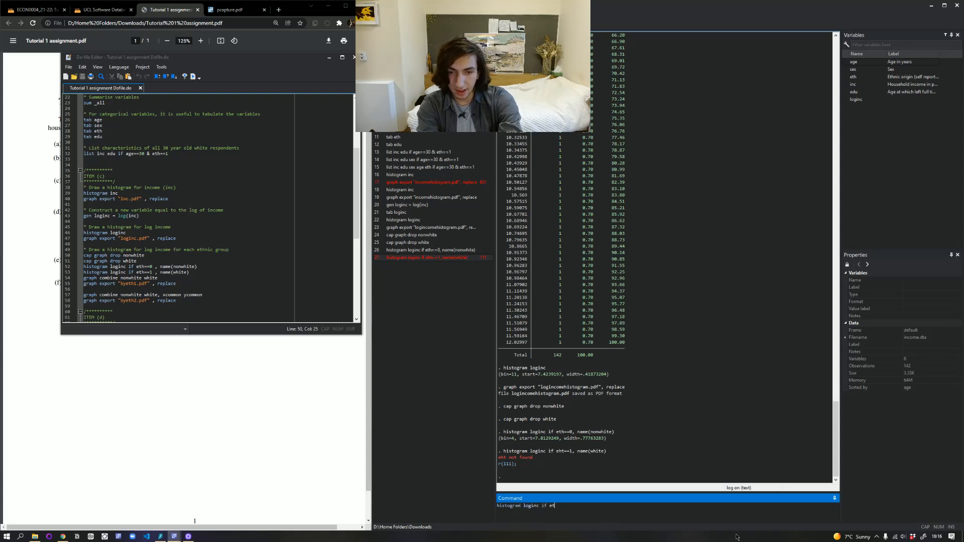
pyautogui.write('h==0')
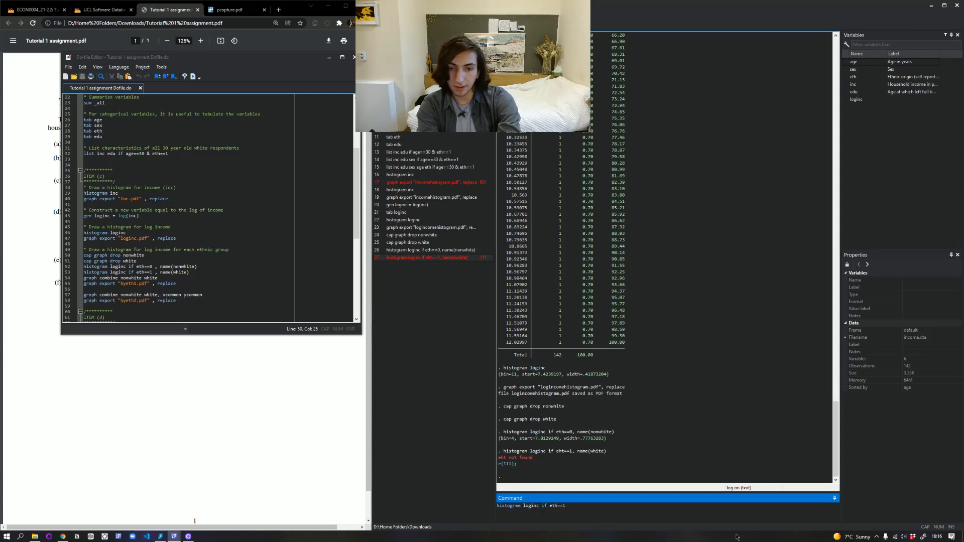
pyautogui.write(', name ')
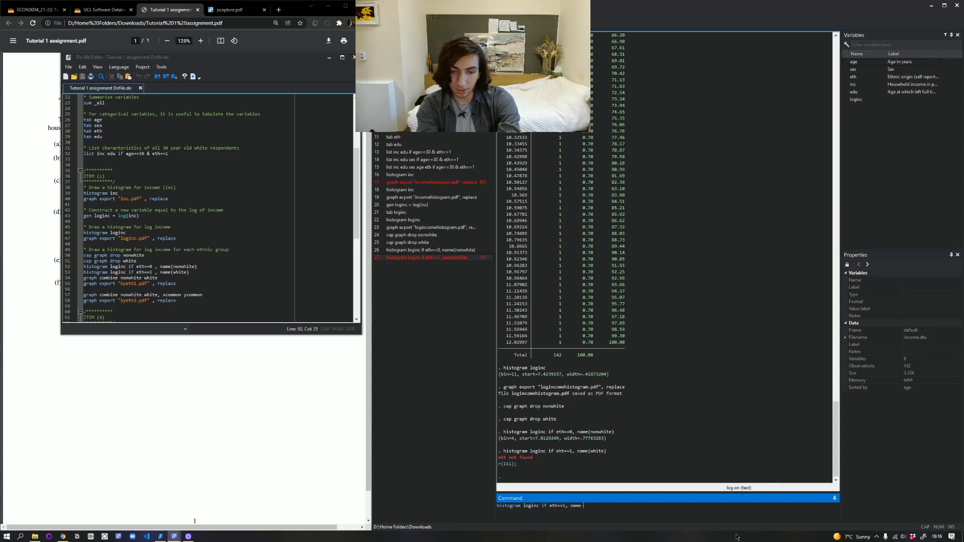
pyautogui.write('(')
pyautogui.press('BackSpace')
pyautogui.press('BackSpace')
pyautogui.write('(white')
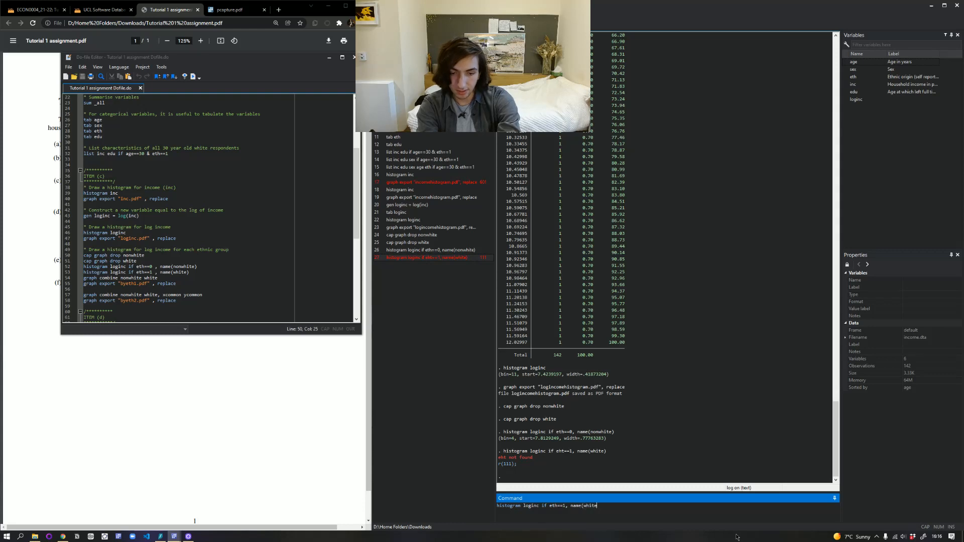
pyautogui.write(')')
pyautogui.press('Return')
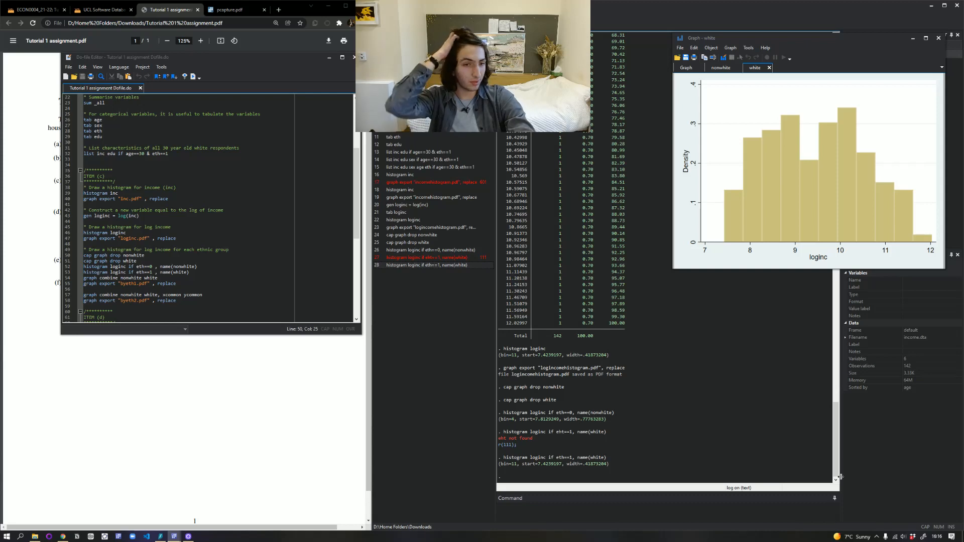
# - Review the tabulation of eth in the earlier output alongside the white histogram, repositioning the graph window
pyautogui.scroll(20, 614, 312)
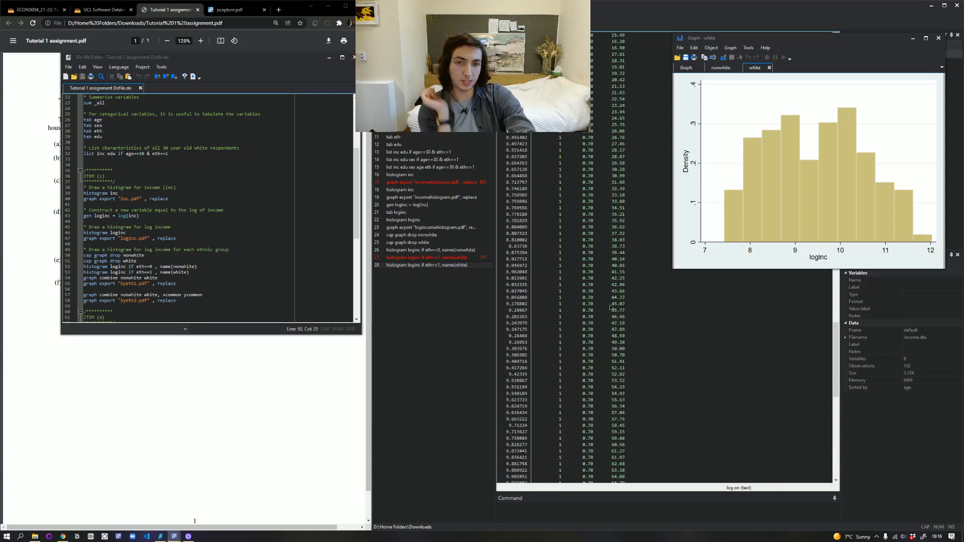
pyautogui.scroll(15, 614, 336)
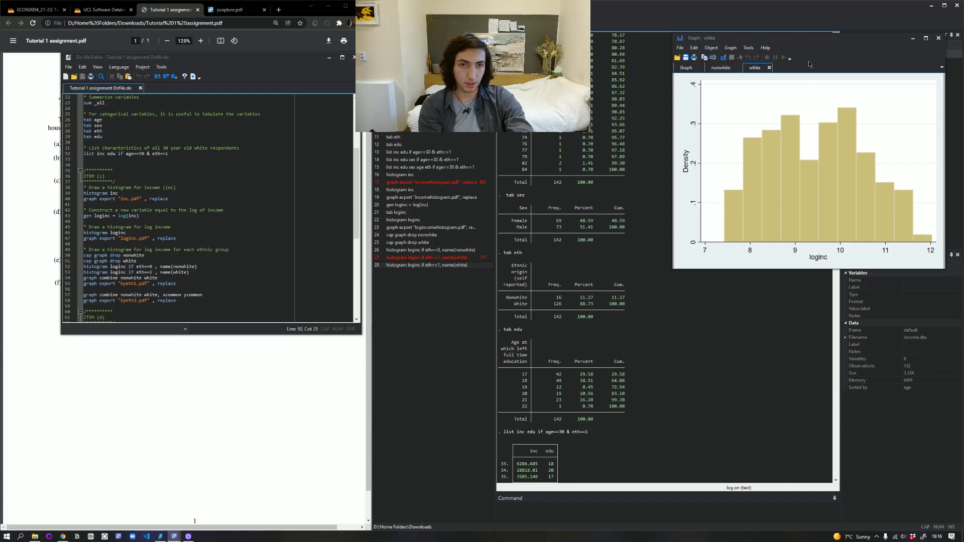
pyautogui.moveTo(827, 40); pyautogui.dragTo(786, 79)
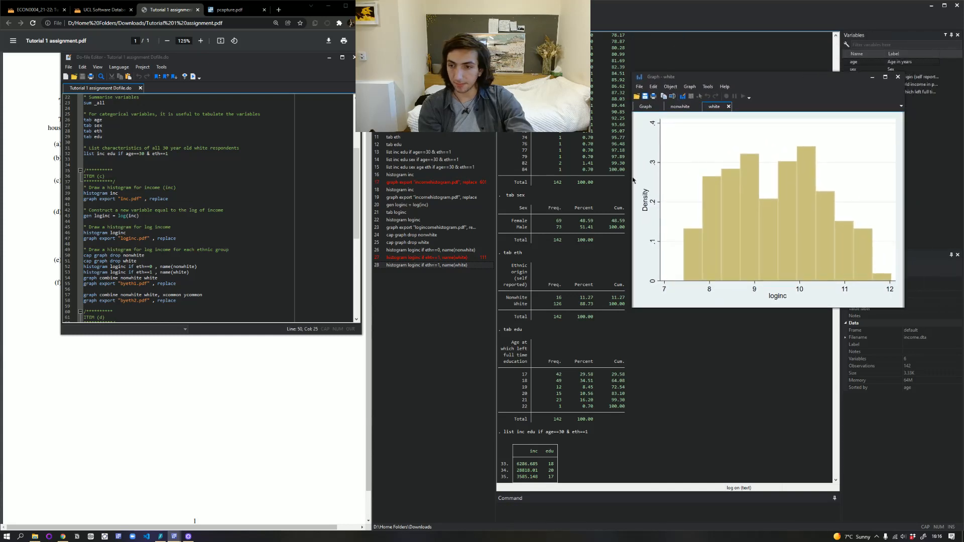
# - Combine the two ethnic group histograms side by side by running graph combine nonwhite white, and move the graph window aside
pyautogui.click(566, 515)
pyautogui.write('g')
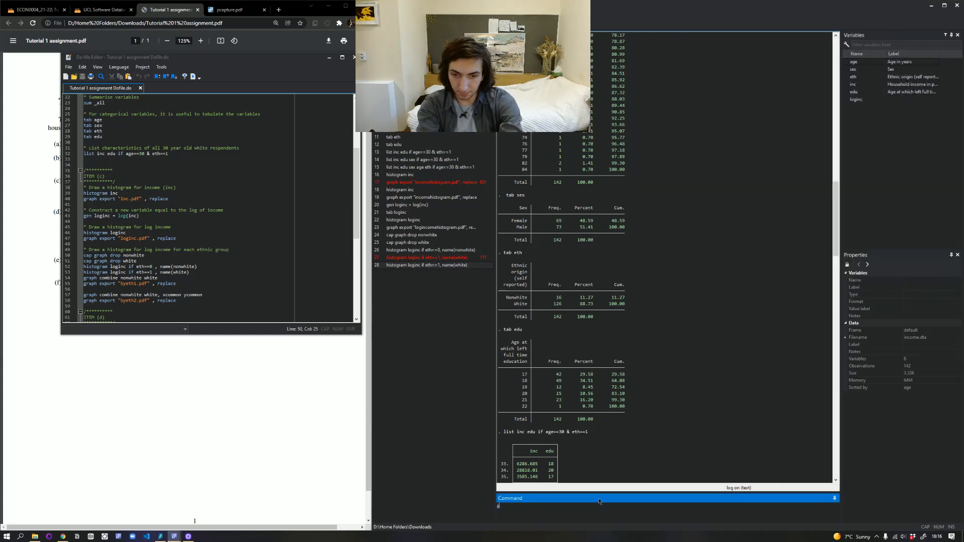
pyautogui.write('raphj')
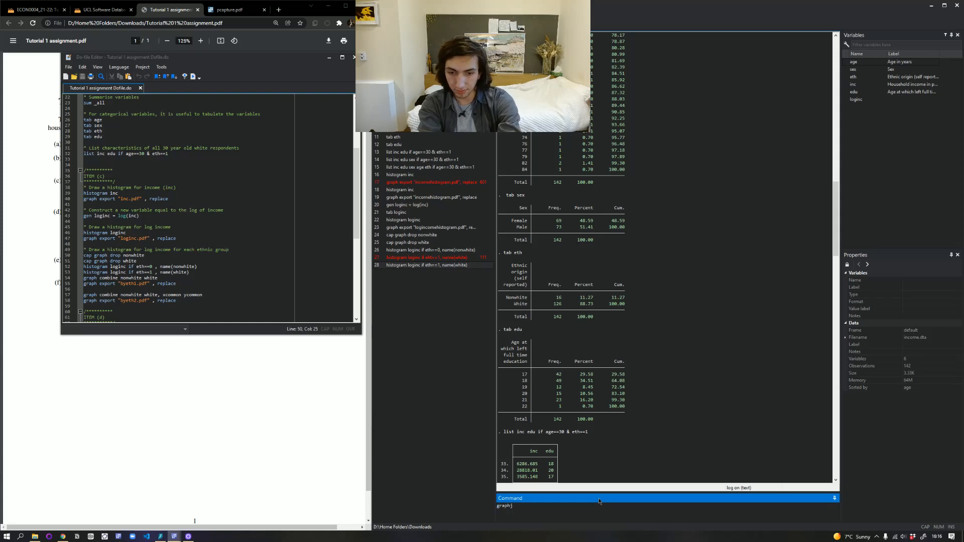
pyautogui.press('BackSpace')
pyautogui.write('combin')
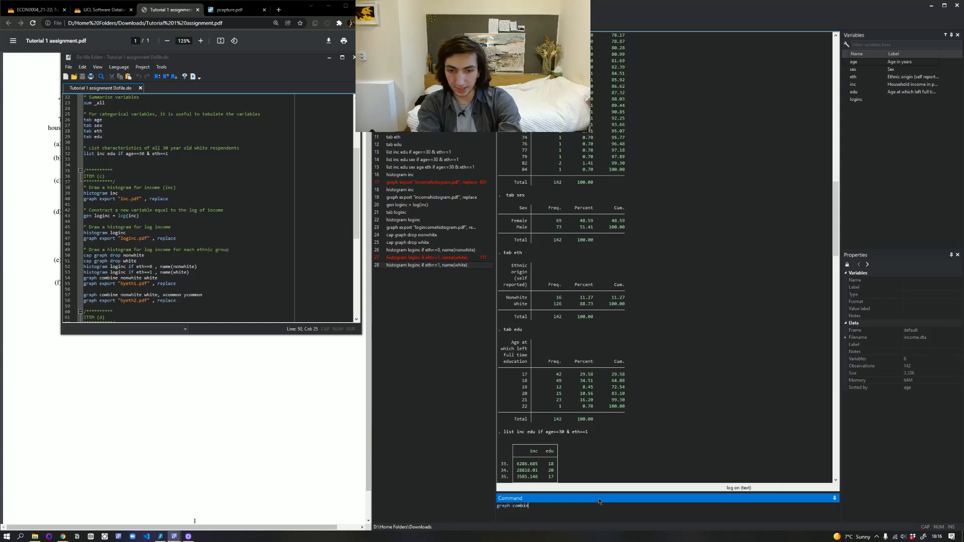
pyautogui.write('e')
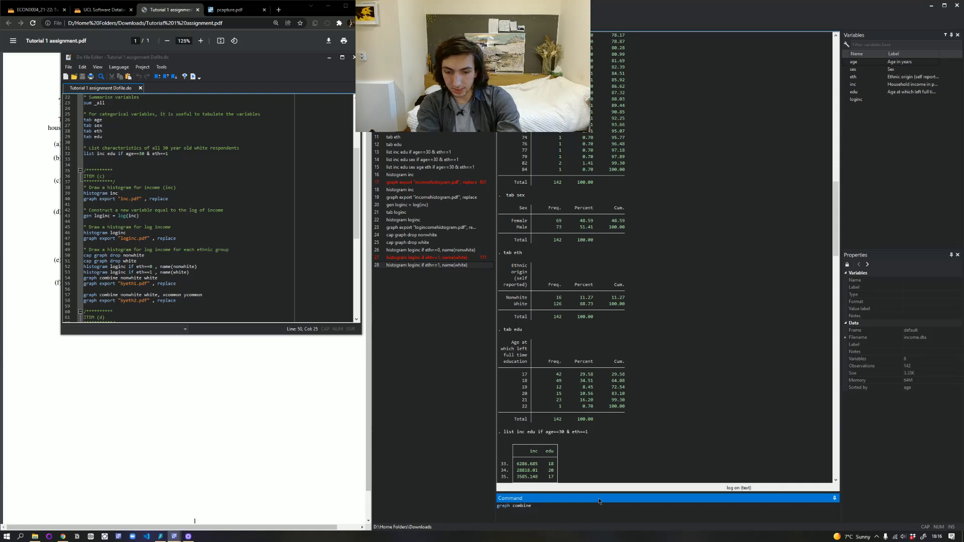
pyautogui.write(' nonwhite w')
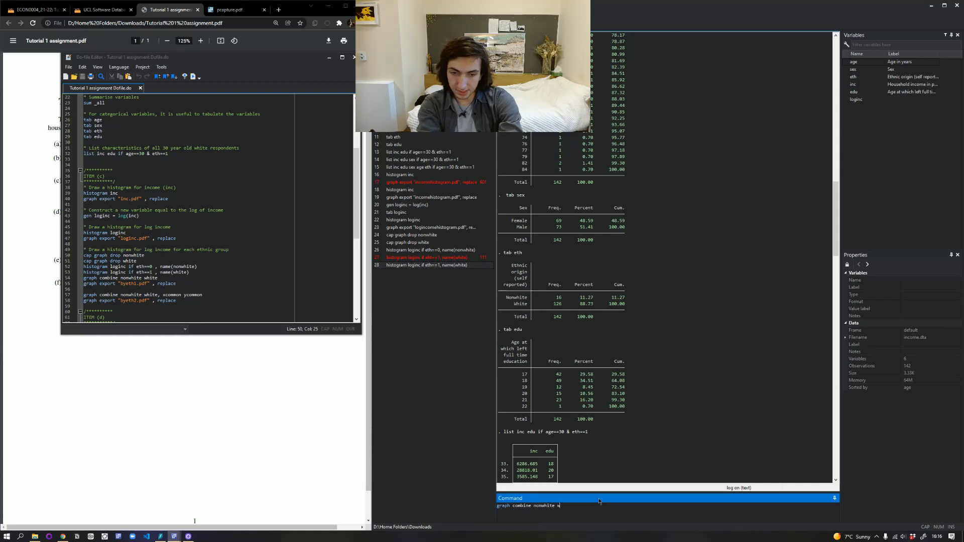
pyautogui.write('hite')
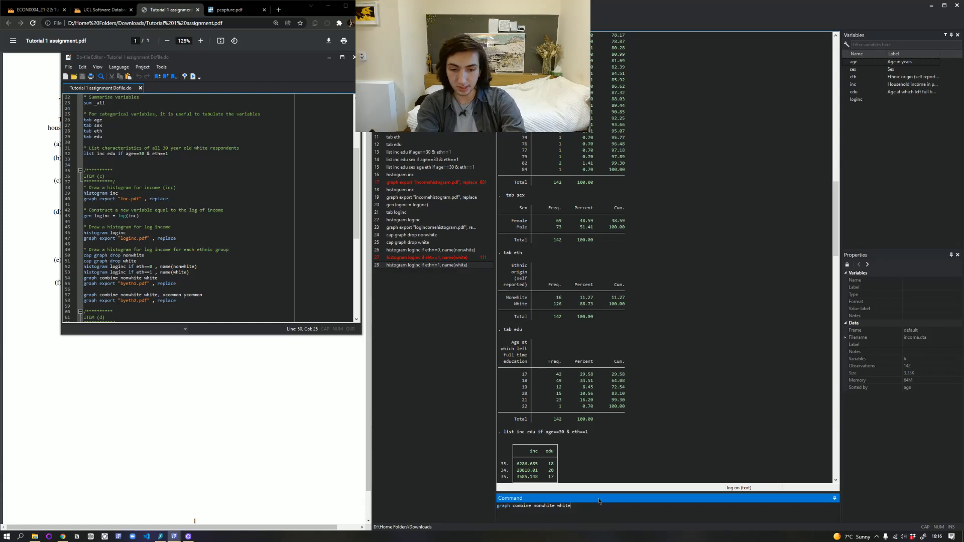
pyautogui.press('Return')
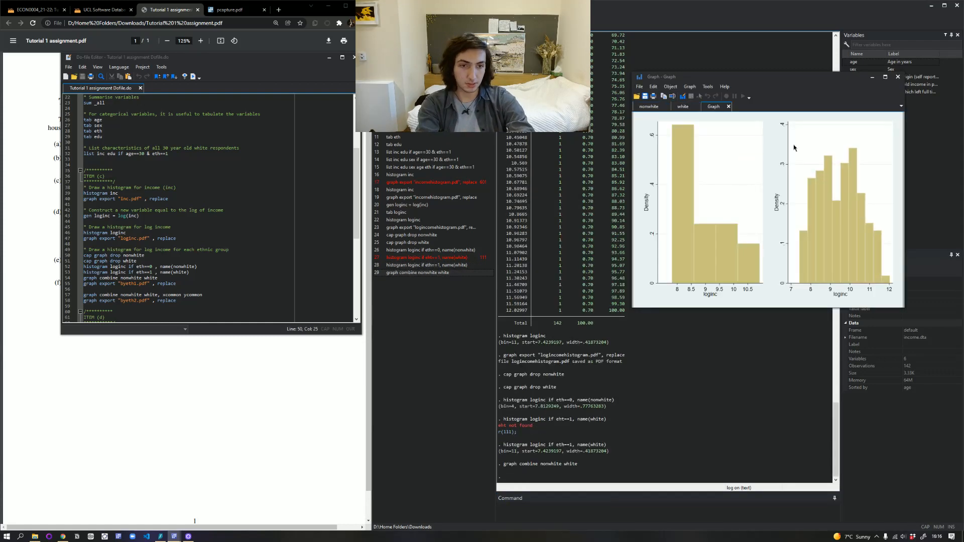
pyautogui.moveTo(807, 78); pyautogui.dragTo(651, 165)
pyautogui.click(543, 514)
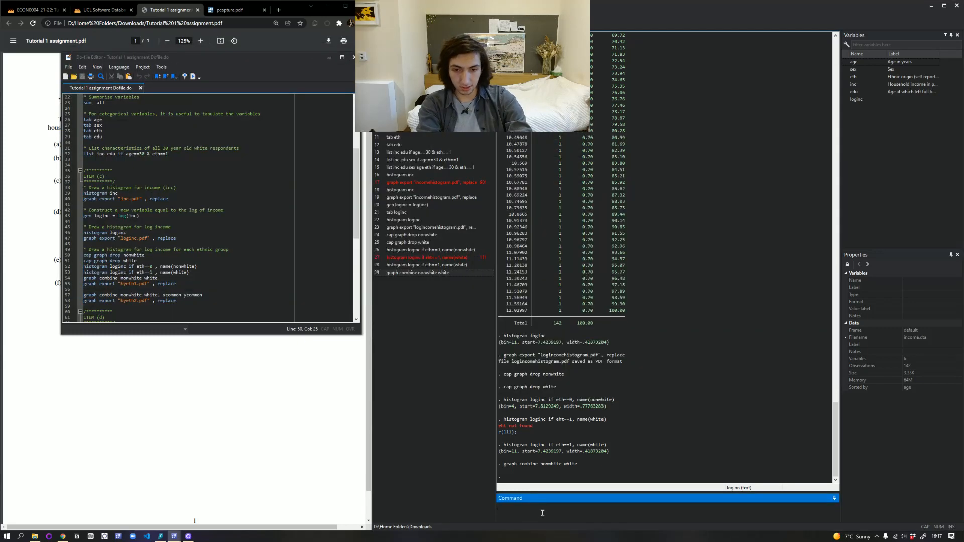
# - Export the combined histogram graph by running graph export "whiteandnonwhiteincomehistogram.pdf", replace
pyautogui.write('graph export')
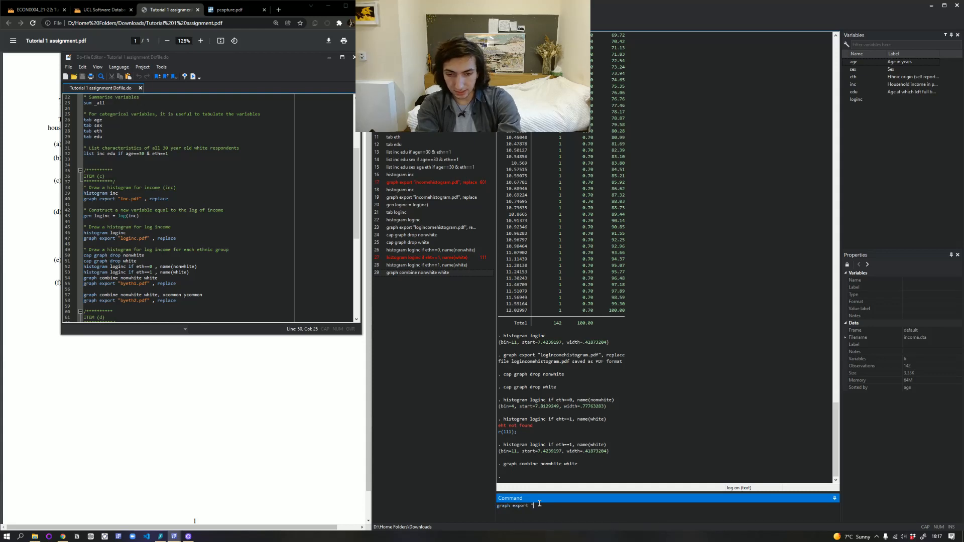
pyautogui.write(' "whitea')
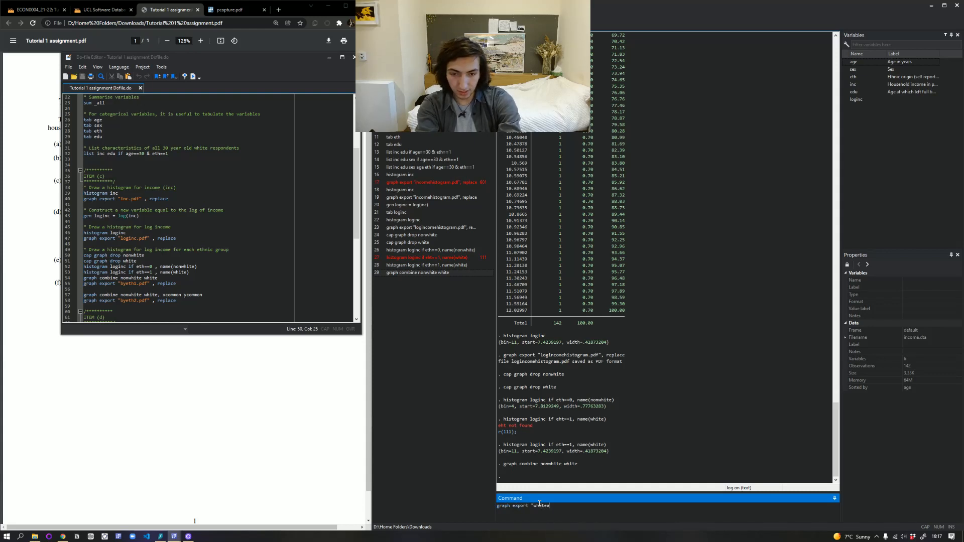
pyautogui.write('ndnonwhite')
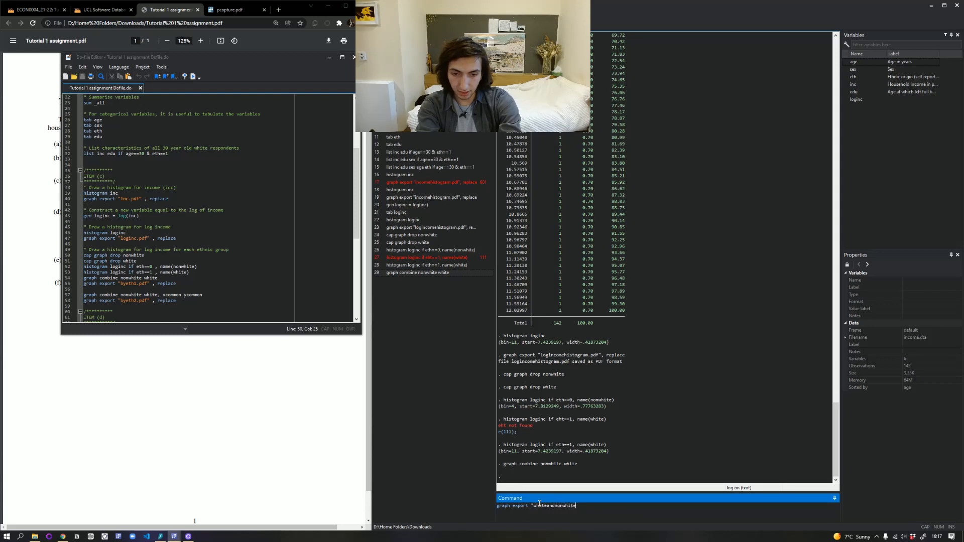
pyautogui.write('inc')
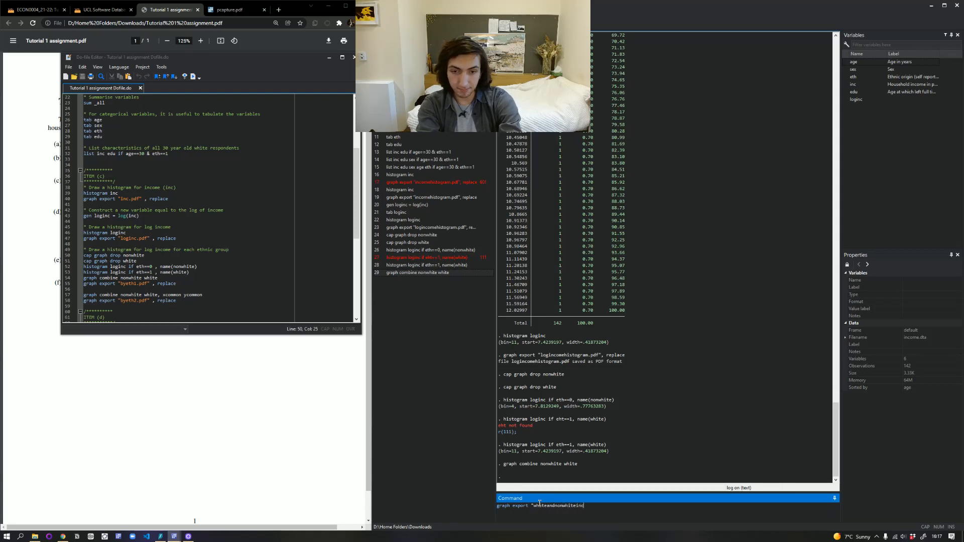
pyautogui.write('ome')
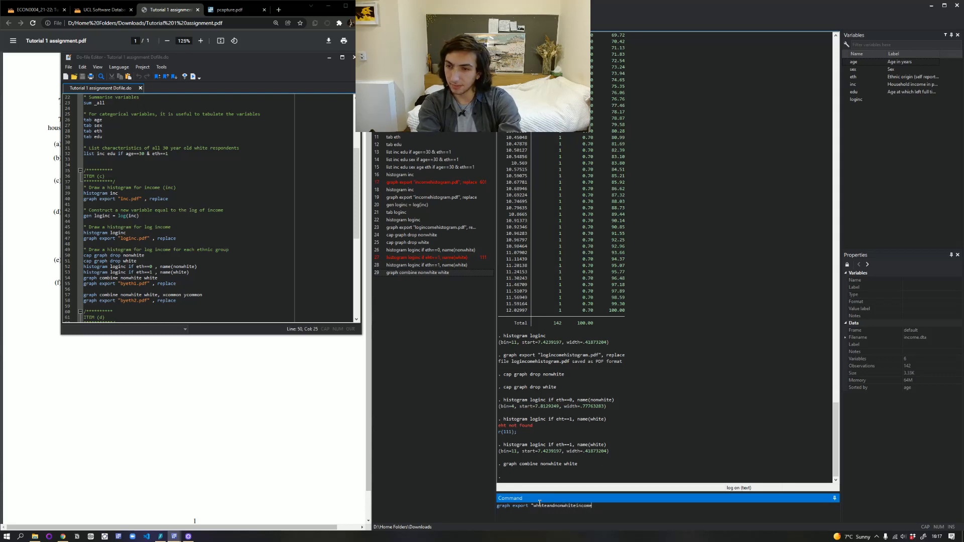
pyautogui.write('his')
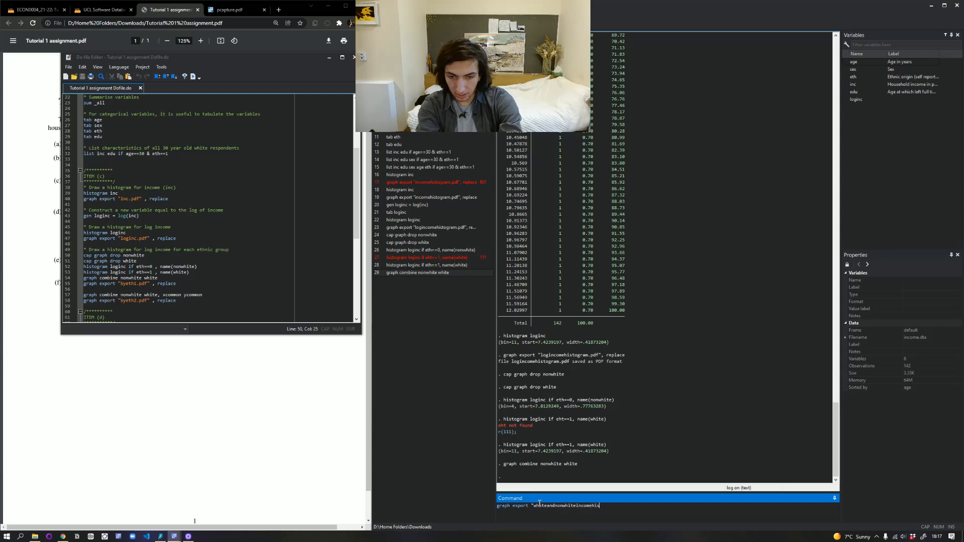
pyautogui.write('togram.')
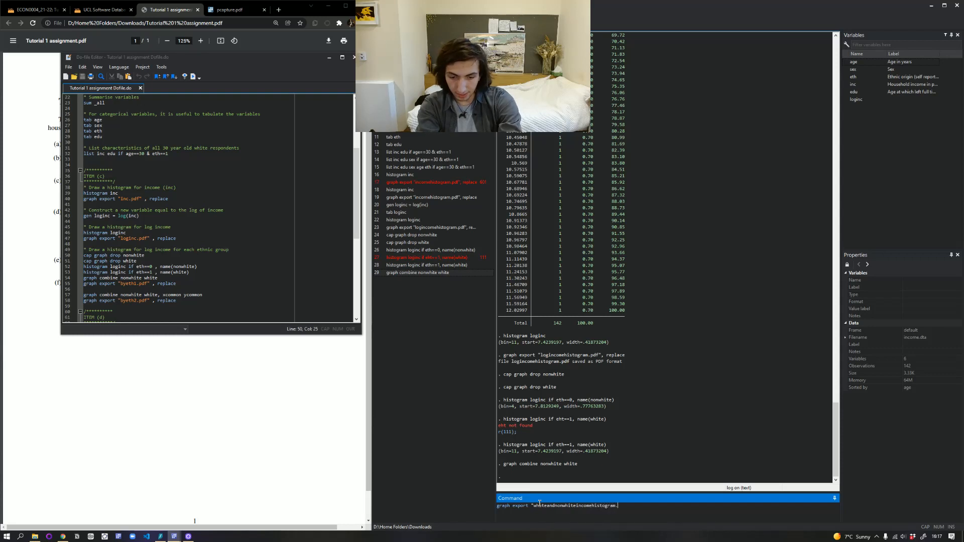
pyautogui.write('p')
pyautogui.write('pdf')
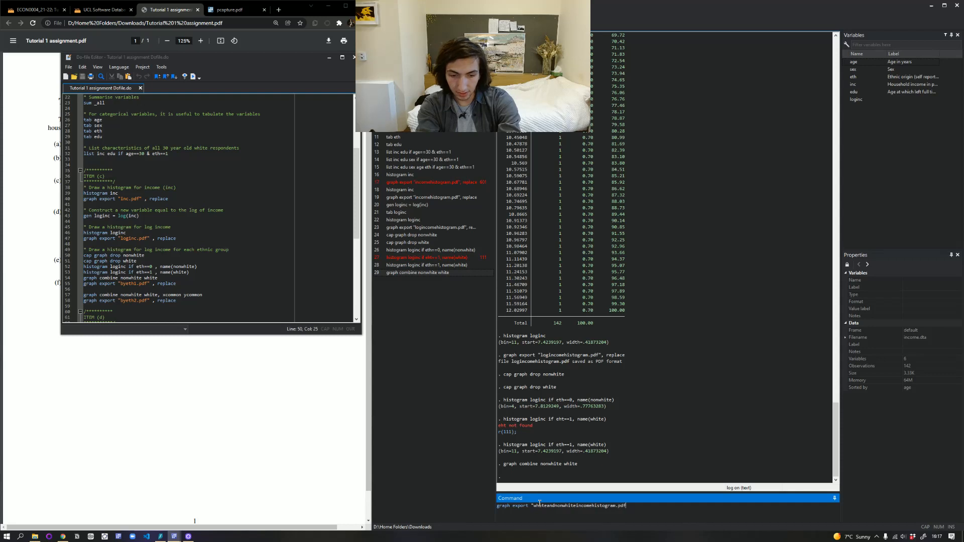
pyautogui.write('", replace')
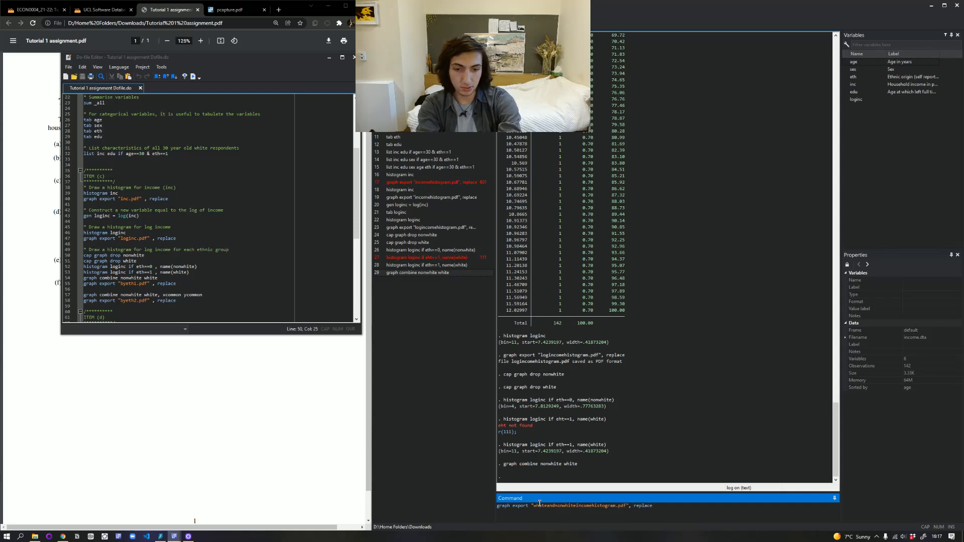
pyautogui.press('Return')
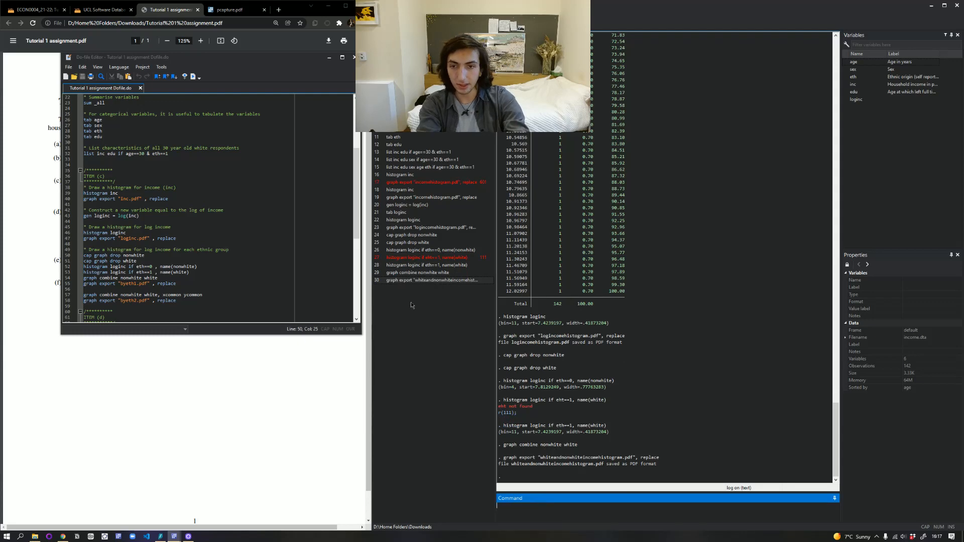
# - Check the exported whiteandnonwhiteincomehistogram.pdf from the Downloads folder in the browser, and close it together with pcapture.pdf
pyautogui.click(35, 536)
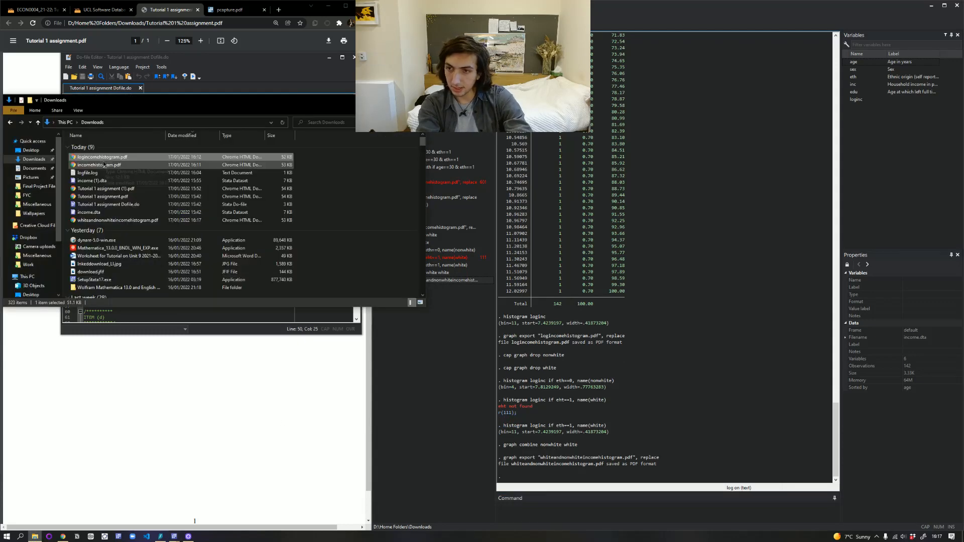
pyautogui.click(401, 179)
pyautogui.click(415, 100)
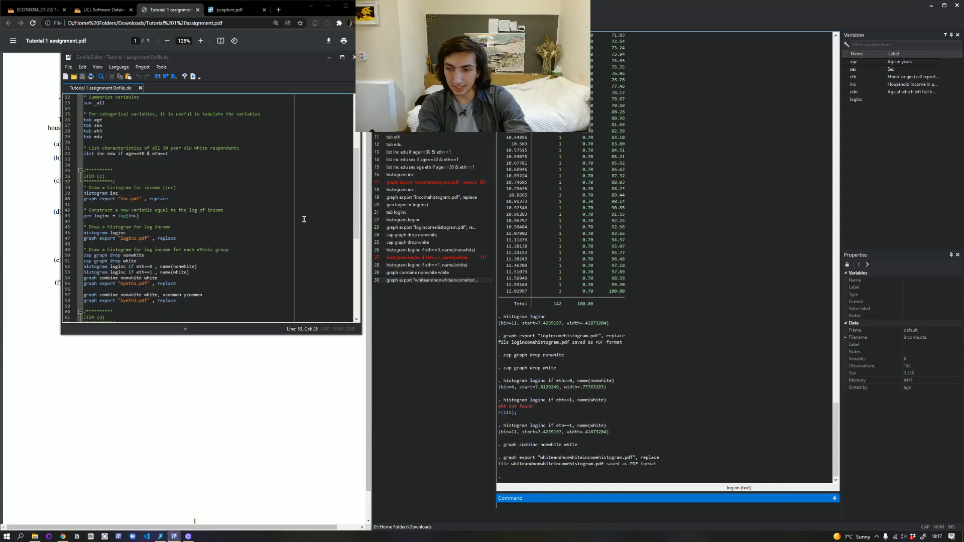
pyautogui.click(38, 534)
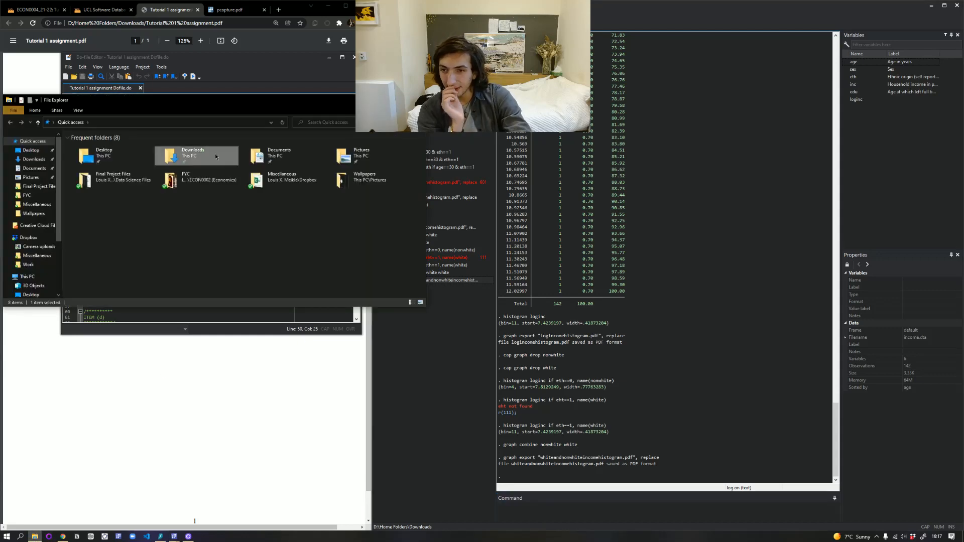
pyautogui.doubleClick(215, 153)
pyautogui.doubleClick(184, 160)
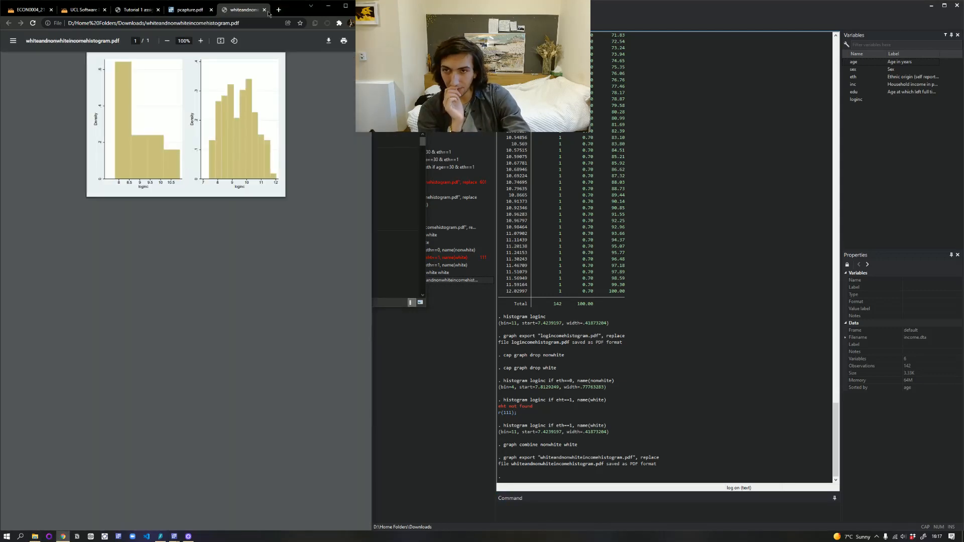
pyautogui.click(264, 9)
pyautogui.click(264, 11)
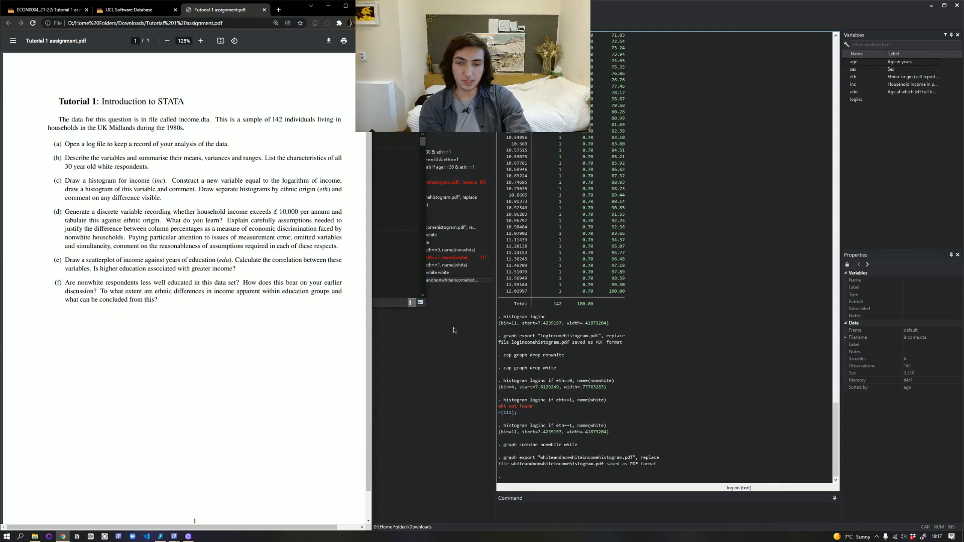
# - Compare the combined nonwhite and white histograms with the group frequencies in the earlier tabulation of eth
pyautogui.moveTo(175, 535)
pyautogui.click(283, 498)
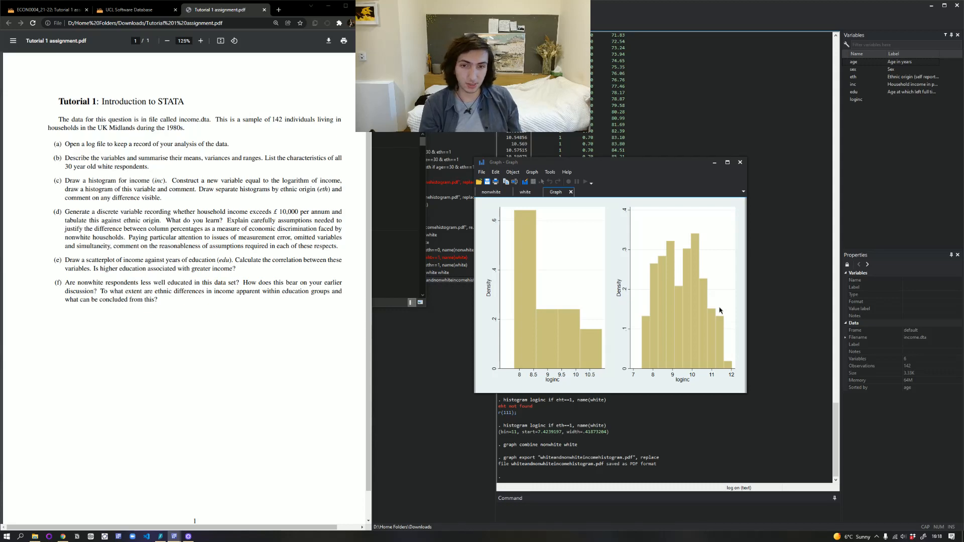
pyautogui.click(809, 216)
pyautogui.scroll(10, 709, 254)
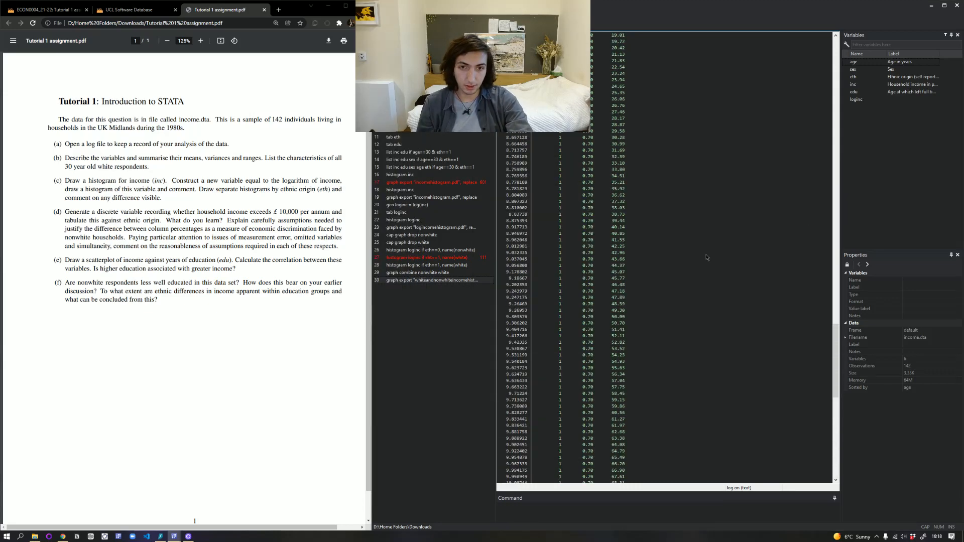
pyautogui.scroll(15, 709, 254)
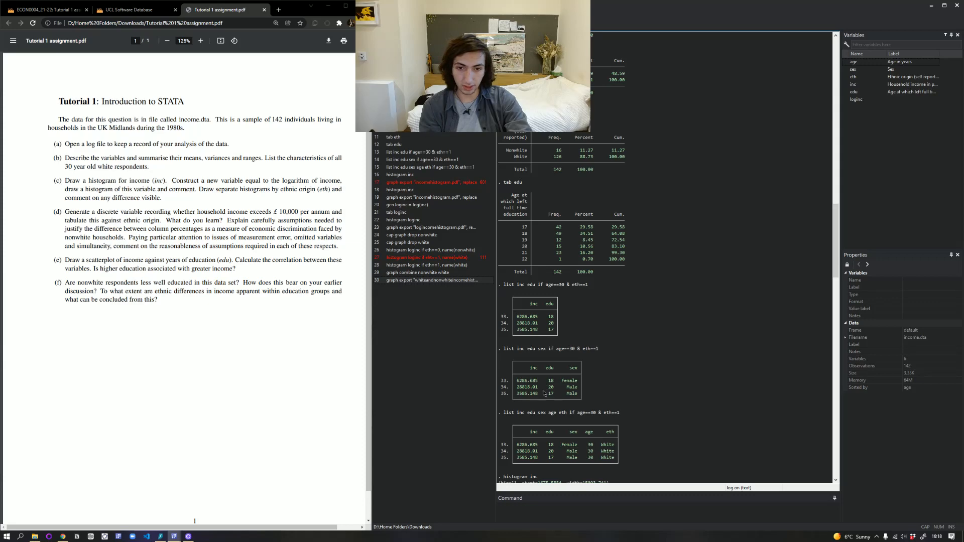
pyautogui.scroll(5, 553, 290)
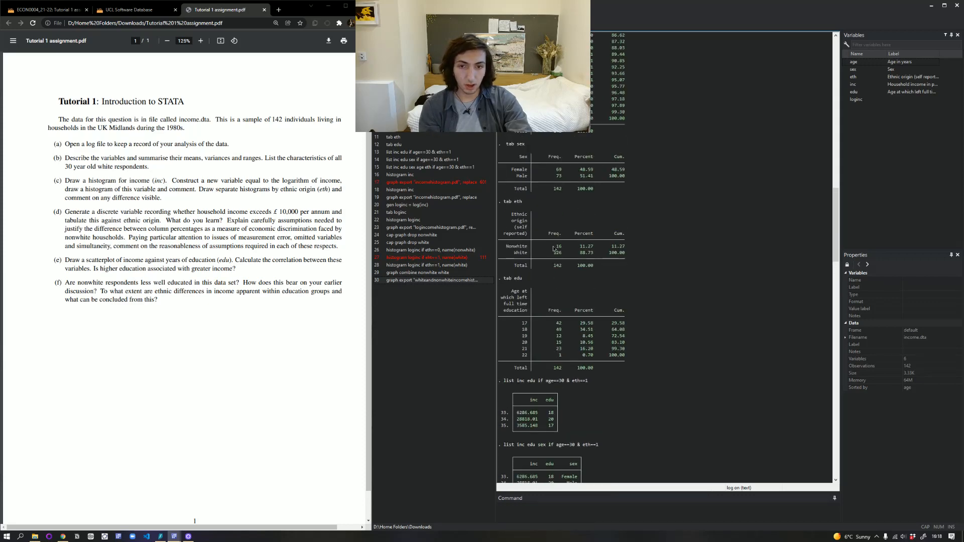
pyautogui.moveTo(553, 246); pyautogui.dragTo(595, 247)
pyautogui.click(578, 247)
pyautogui.click(591, 254)
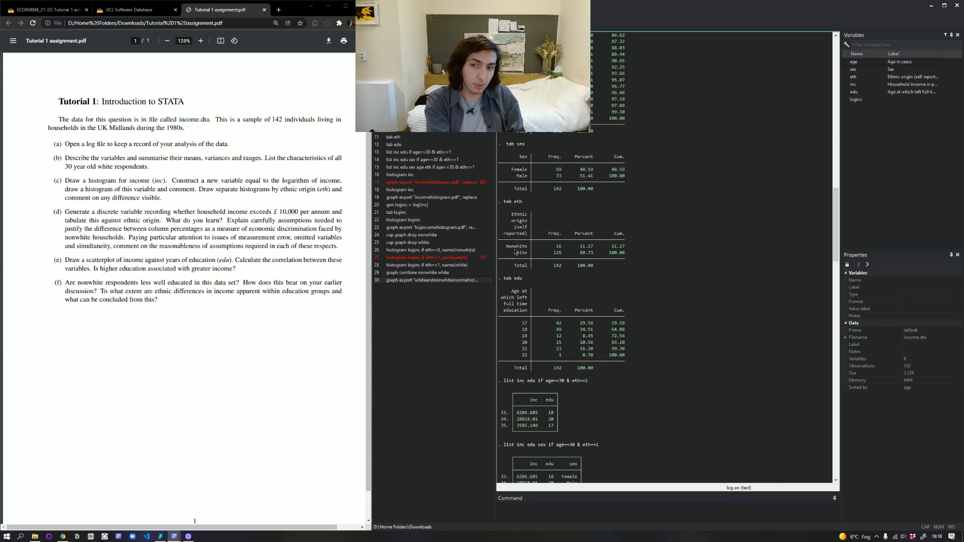
pyautogui.moveTo(176, 536)
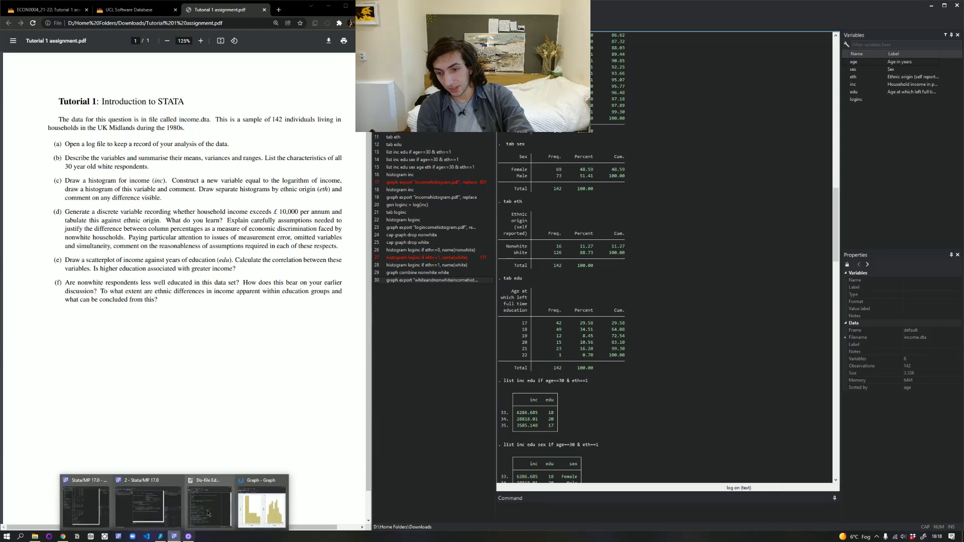
pyautogui.click(266, 499)
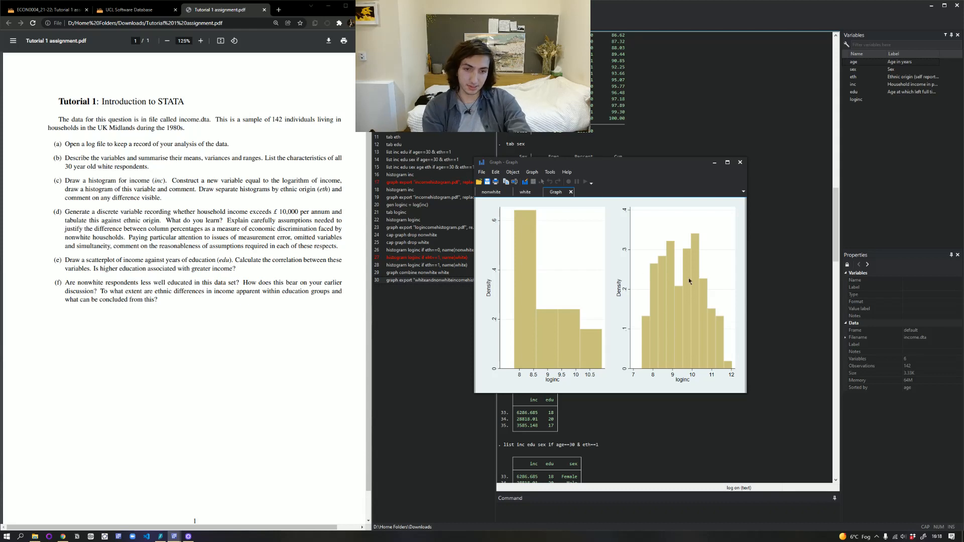
pyautogui.click(716, 167)
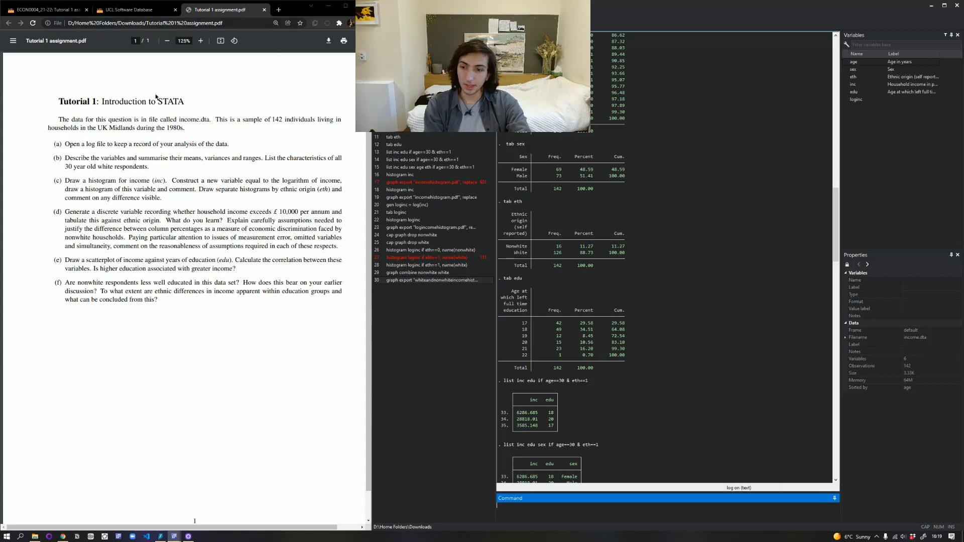
# - Bring up item (d) of the do-file and create the high-income indicator by running gen highinc = (inc>10000)
pyautogui.moveTo(176, 537)
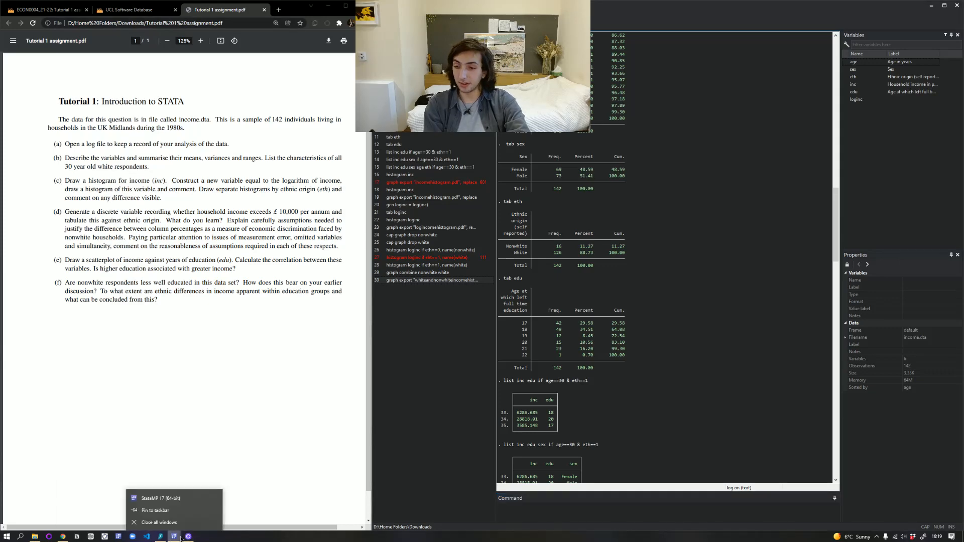
pyautogui.click(209, 508)
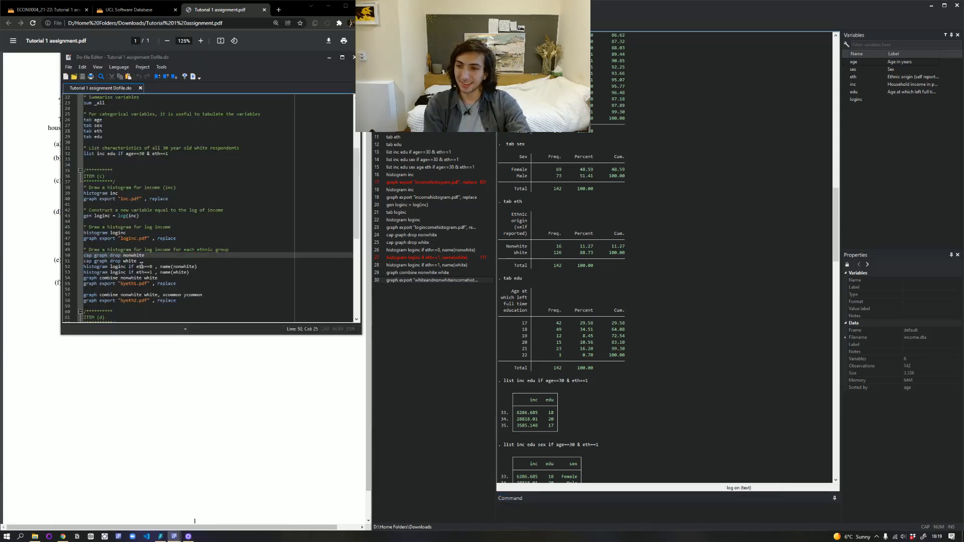
pyautogui.scroll(-3, 161, 272)
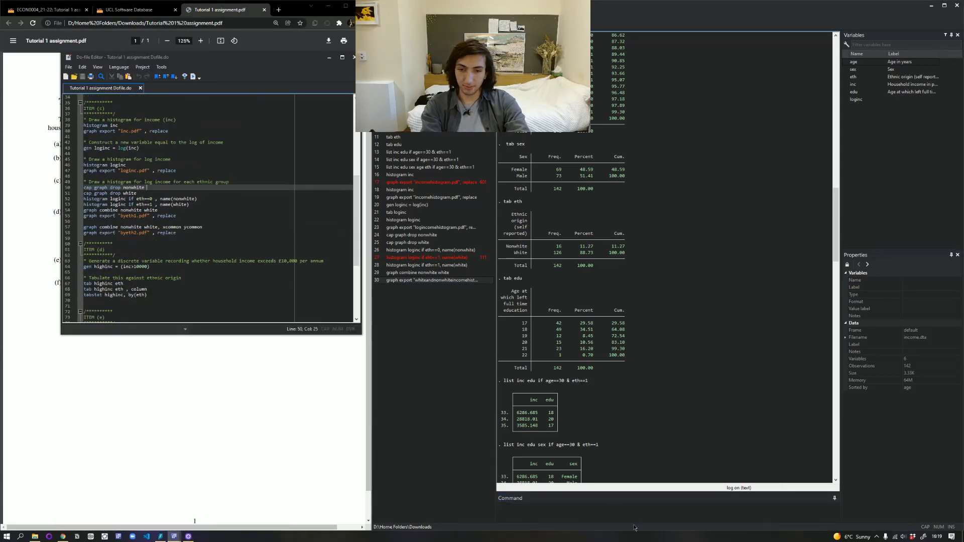
pyautogui.click(585, 512)
pyautogui.write('gr')
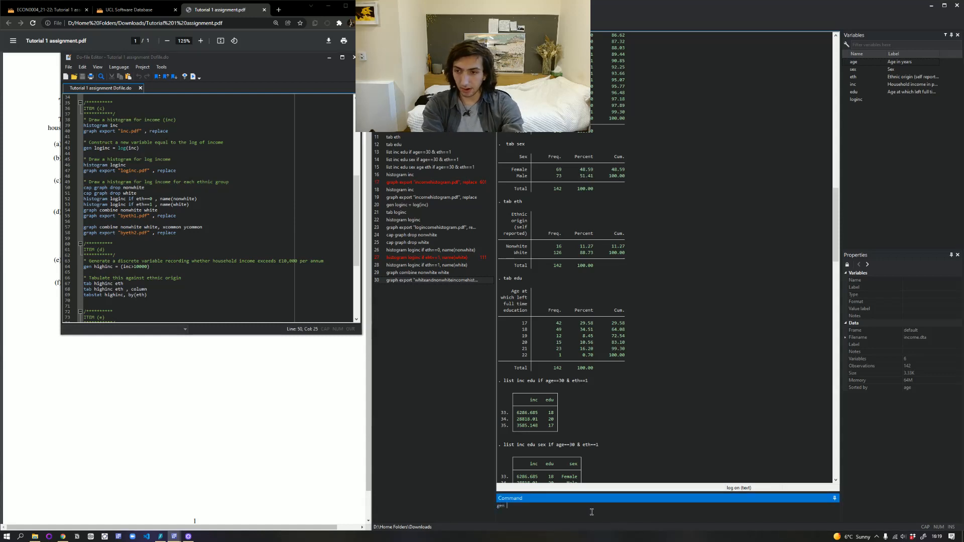
pyautogui.write('n highinc')
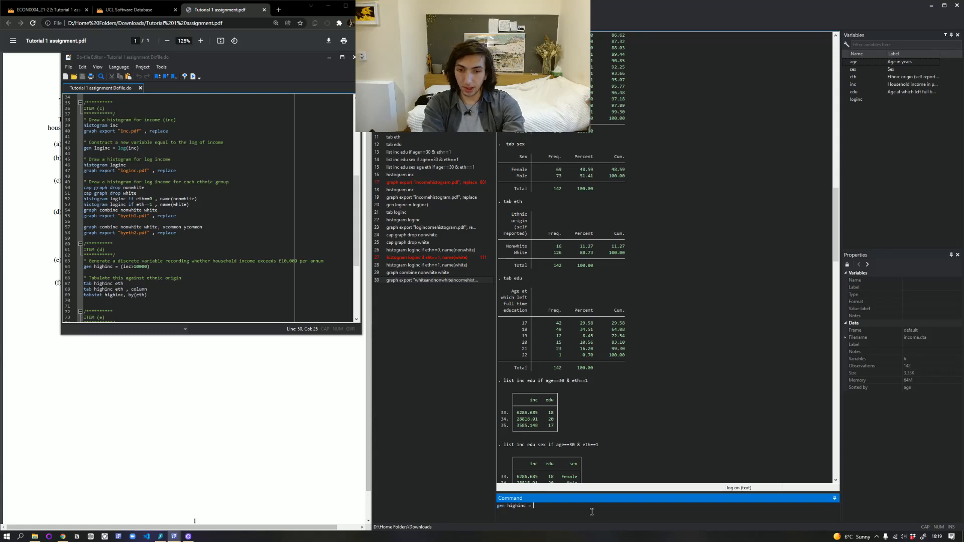
pyautogui.write('= (inc')
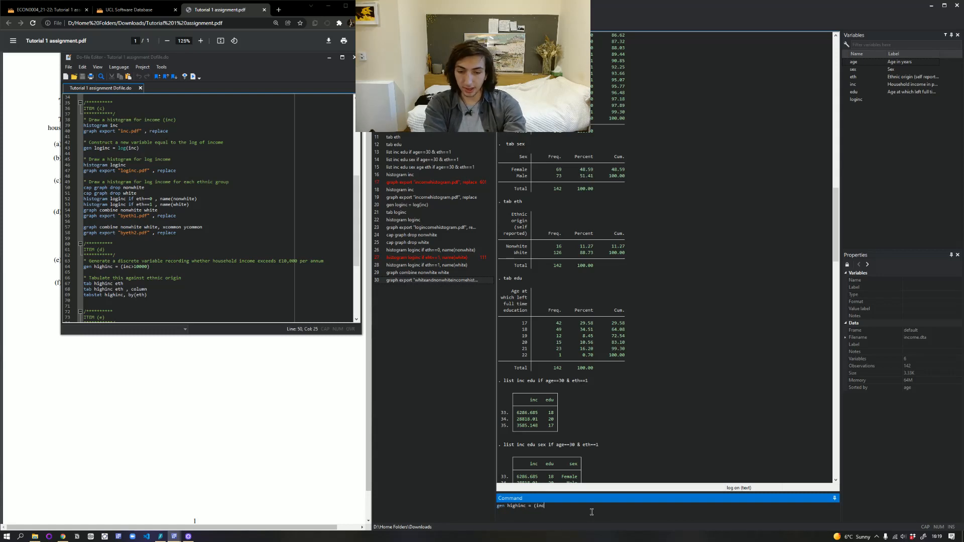
pyautogui.write('>10')
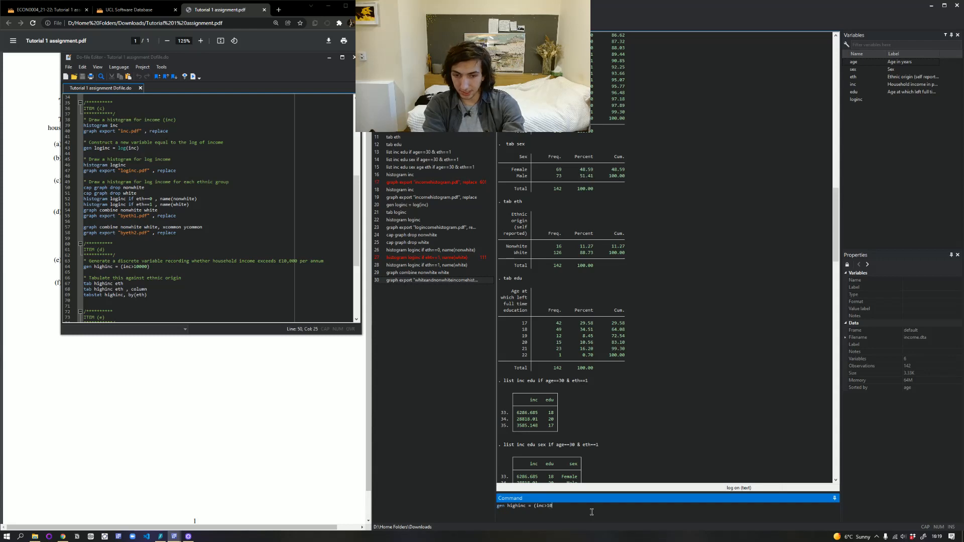
pyautogui.write('000')
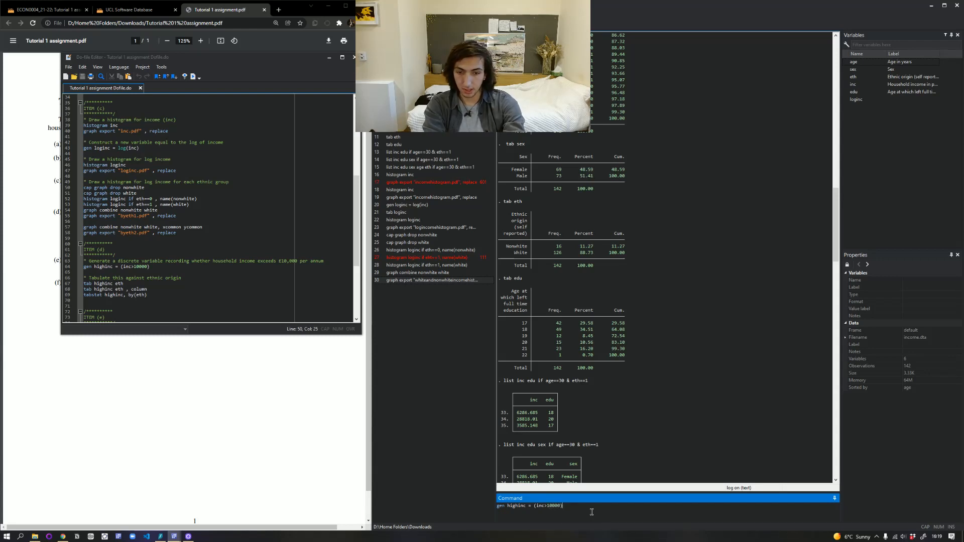
pyautogui.write(')')
pyautogui.press('Return')
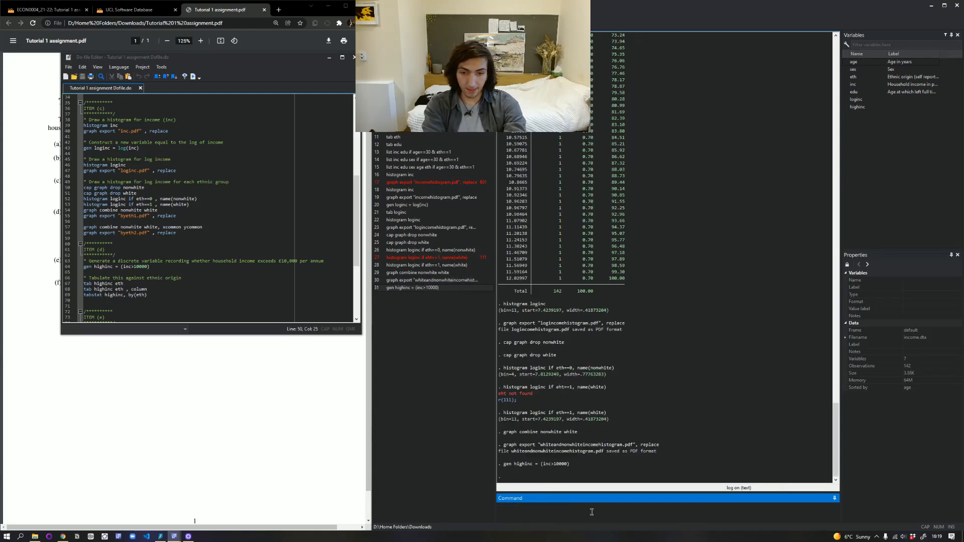
# - Tabulate the high-income indicator by running tab highinc
pyautogui.write('tab')
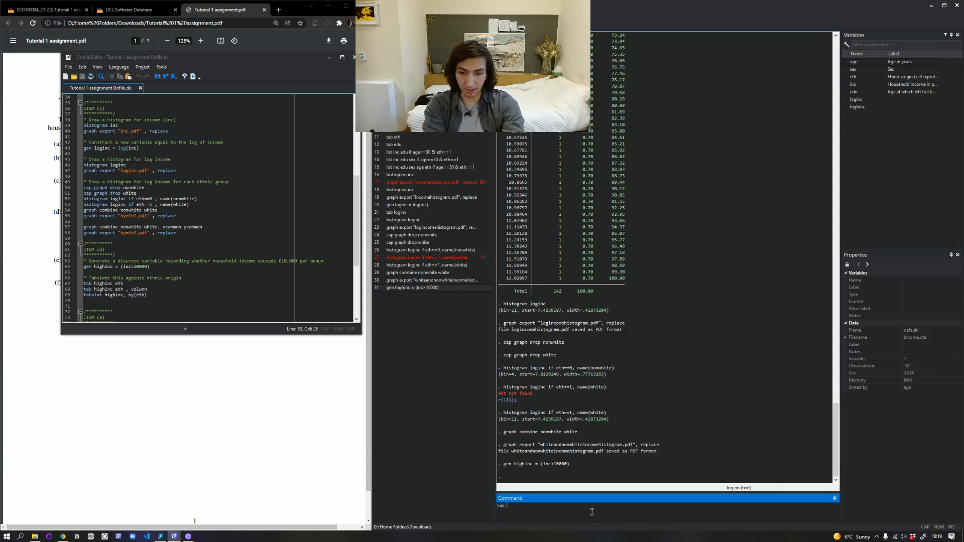
pyautogui.write(' hig')
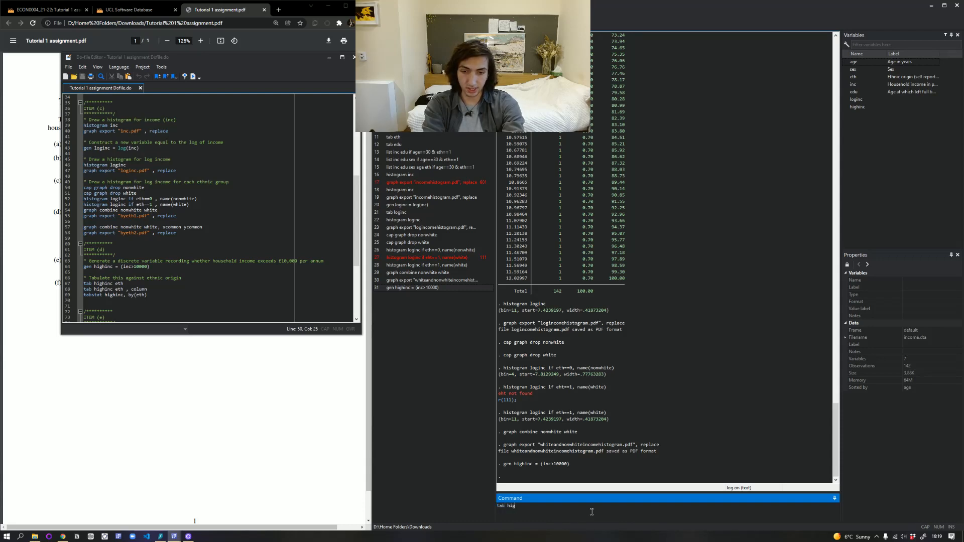
pyautogui.write('hinc')
pyautogui.press('Return')
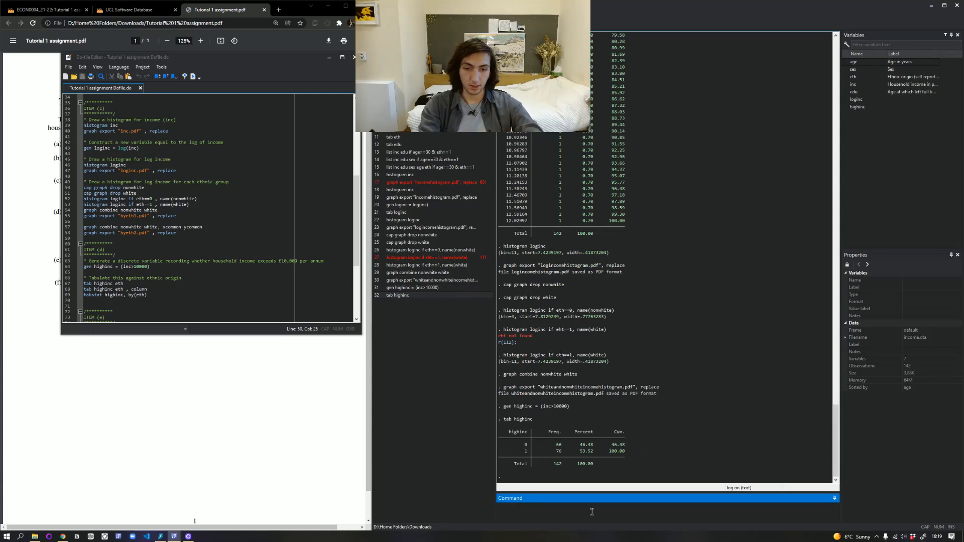
# - Examine the frequencies and percentages of the 0 and 1 categories in the highinc tabulation
pyautogui.moveTo(552, 451)
pyautogui.mouseDown()
pyautogui.moveTo(567, 453)
pyautogui.moveTo(556, 453)
pyautogui.mouseUp()
pyautogui.click(566, 453)
pyautogui.click(575, 455)
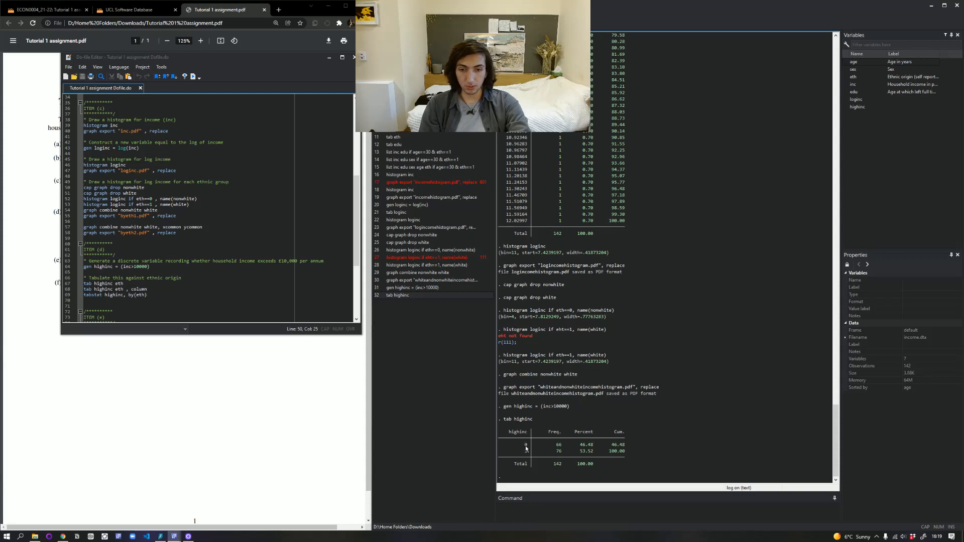
pyautogui.moveTo(525, 446); pyautogui.dragTo(591, 447)
pyautogui.click(590, 453)
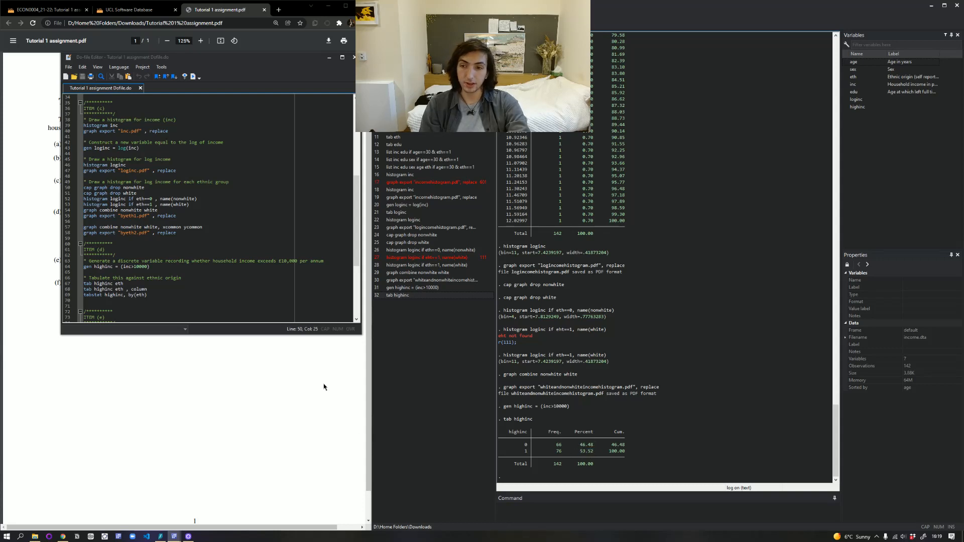
# - Cross-tabulate the high-income indicator against ethnic origin by running tab highinc eth
pyautogui.click(559, 519)
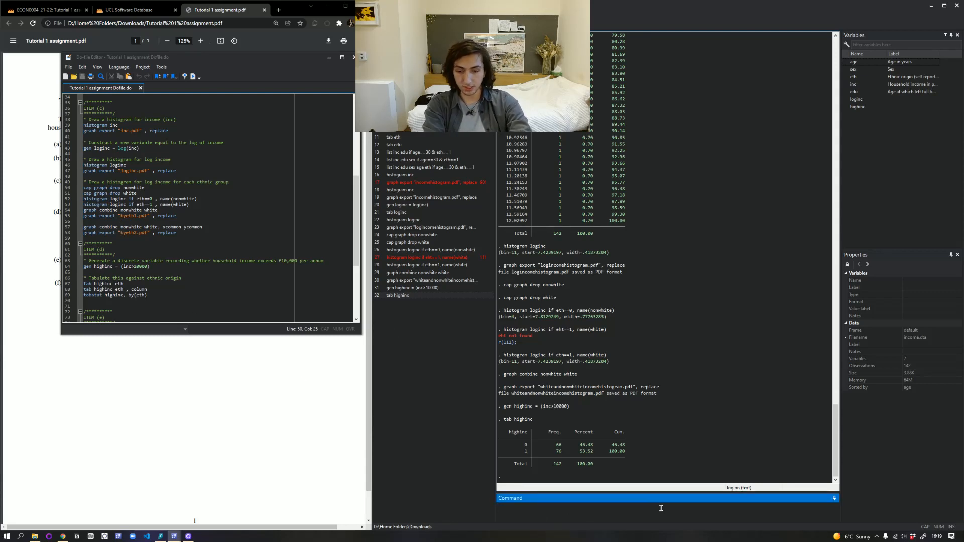
pyautogui.write('tab ')
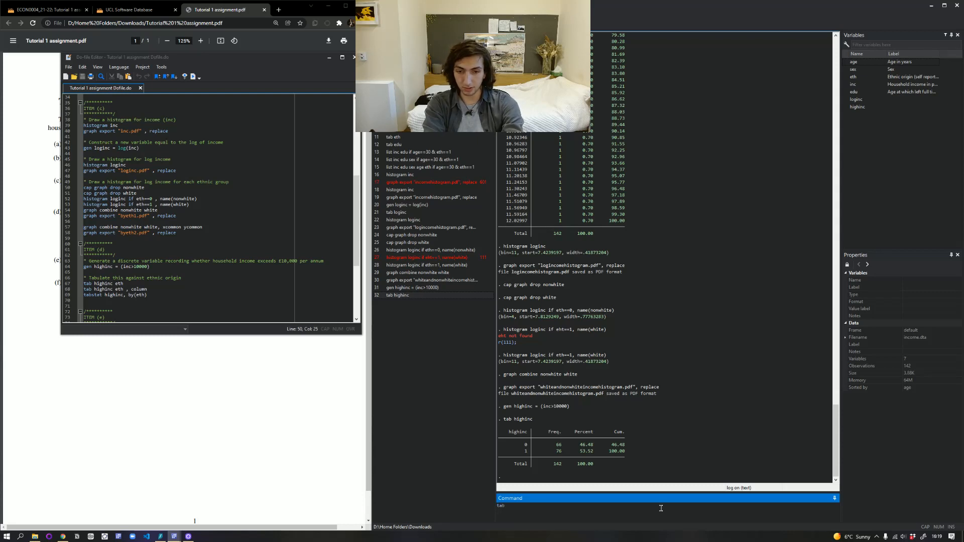
pyautogui.write('highinc et')
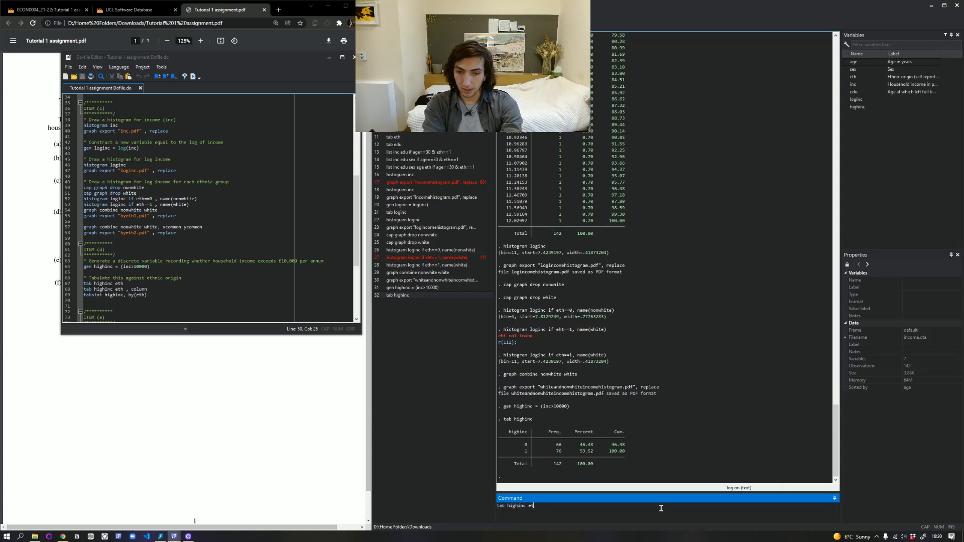
pyautogui.write('h')
pyautogui.press('Return')
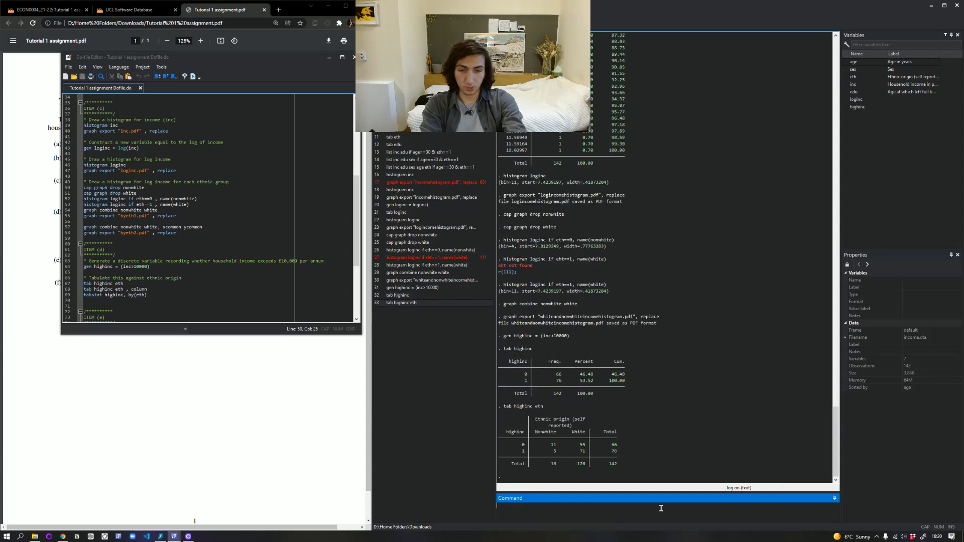
# - Compare the nonwhite and white counts for each high-income category in the two-way table of highinc and eth
pyautogui.doubleClick(526, 446)
pyautogui.moveTo(526, 446); pyautogui.dragTo(587, 454)
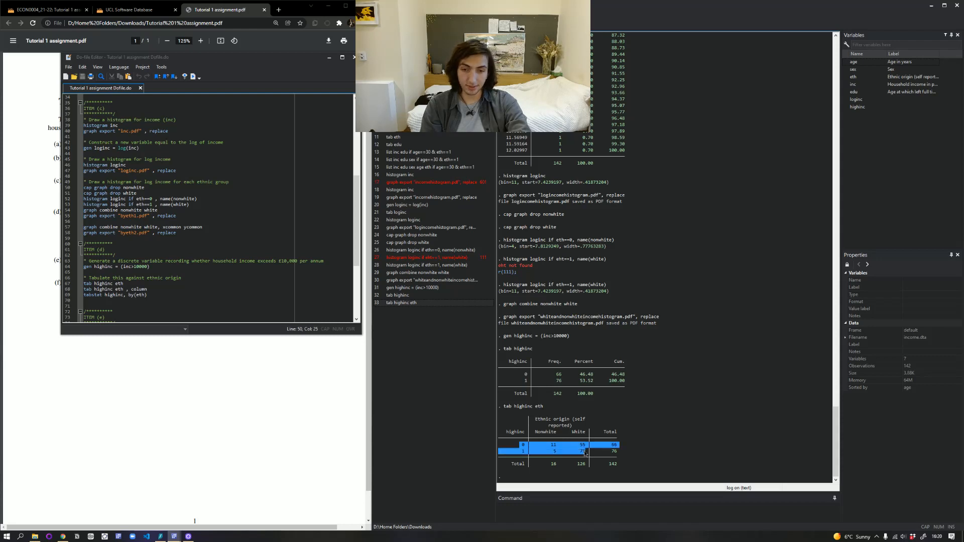
pyautogui.click(586, 453)
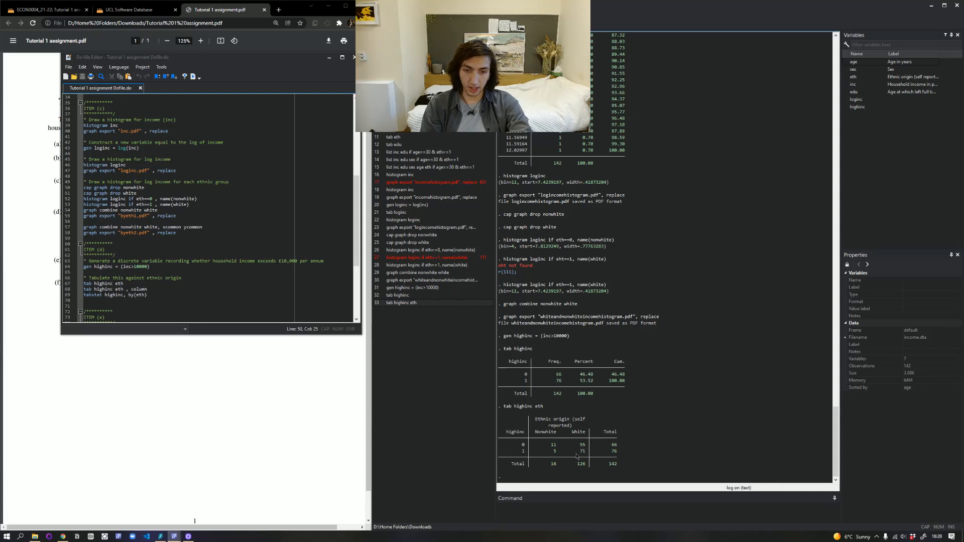
pyautogui.moveTo(531, 456)
pyautogui.mouseDown()
pyautogui.moveTo(592, 455)
pyautogui.moveTo(577, 446)
pyautogui.moveTo(523, 450)
pyautogui.mouseUp()
pyautogui.click(522, 449)
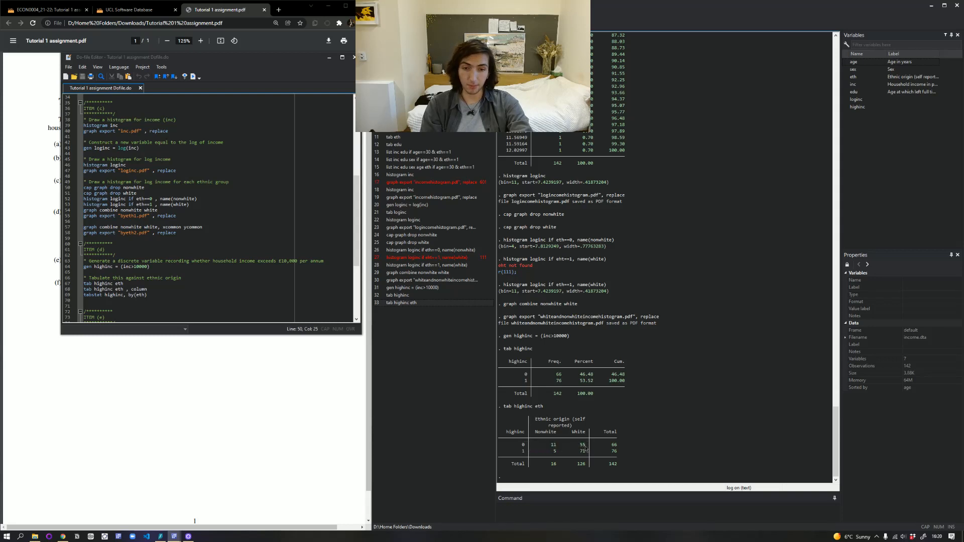
pyautogui.moveTo(585, 447)
pyautogui.mouseDown()
pyautogui.moveTo(521, 456)
pyautogui.moveTo(590, 449)
pyautogui.mouseUp()
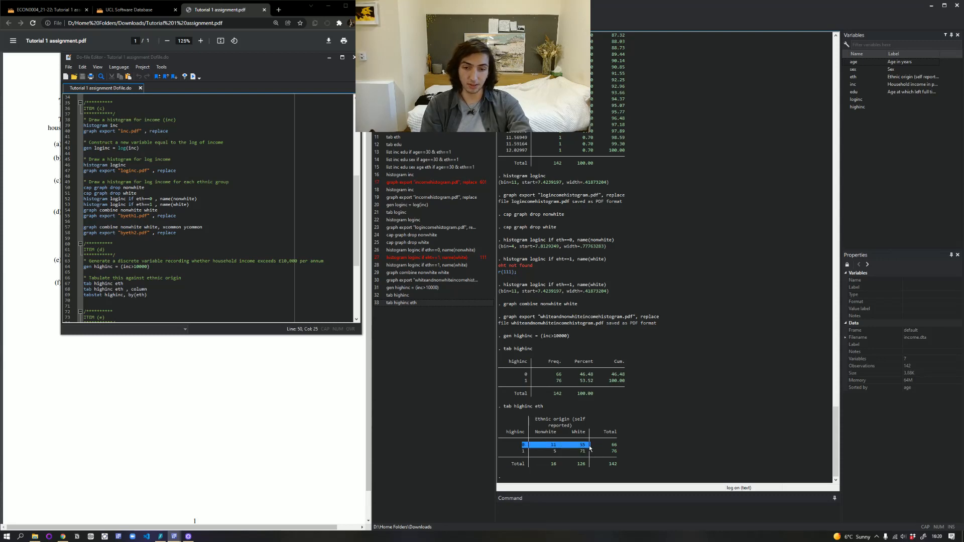
pyautogui.click(586, 450)
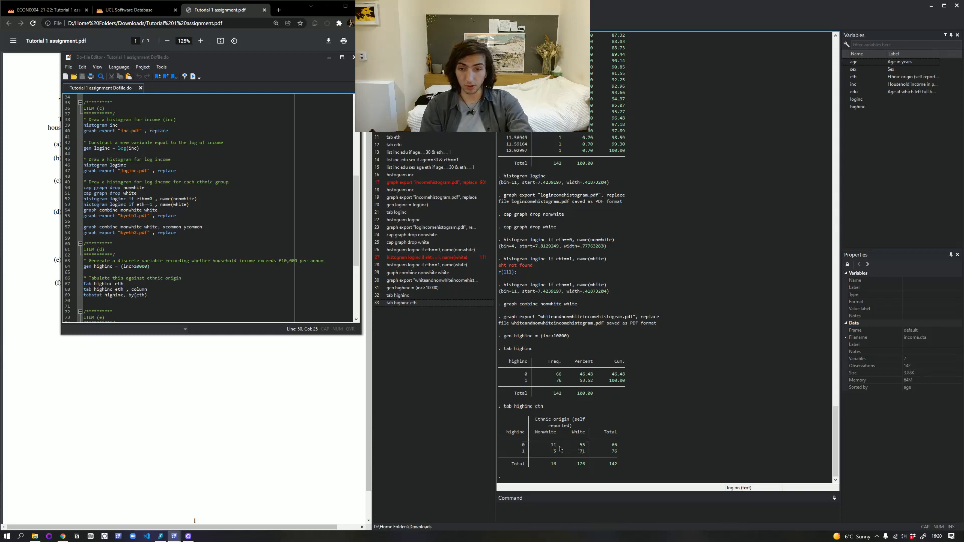
# - Add column percentages to the cross-tabulation of high income by ethnic origin by running tab high eth, column
pyautogui.click(593, 514)
pyautogui.write('tab')
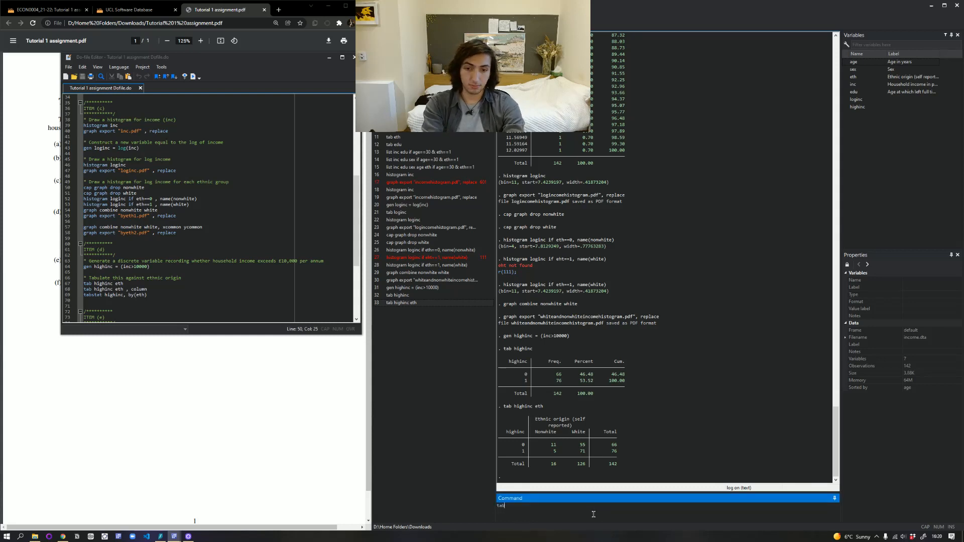
pyautogui.write(' high')
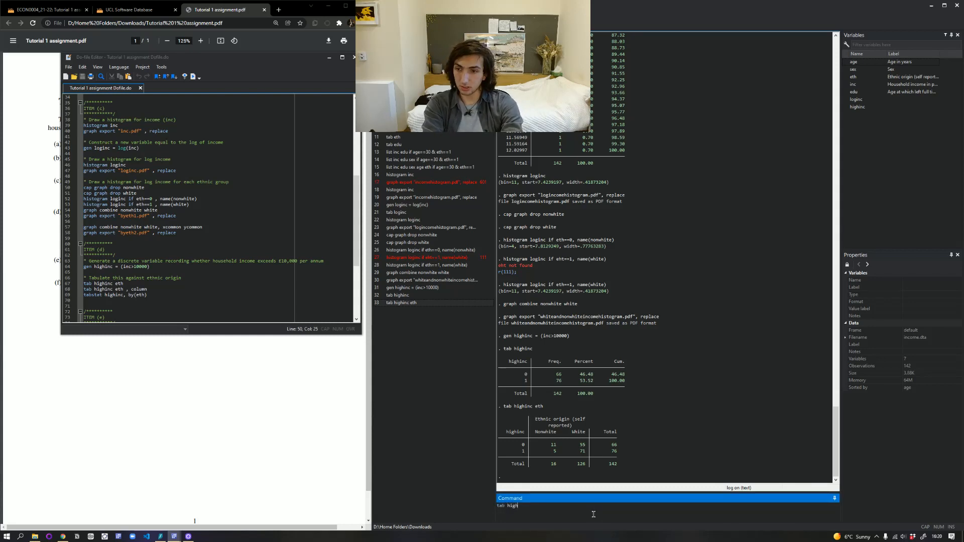
pyautogui.write(' eth, c')
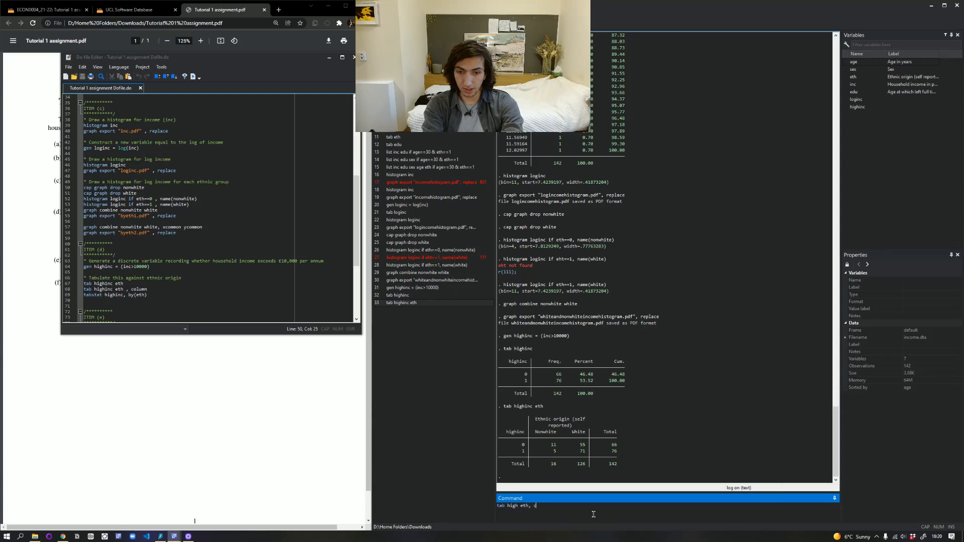
pyautogui.write('olumn')
pyautogui.press('Return')
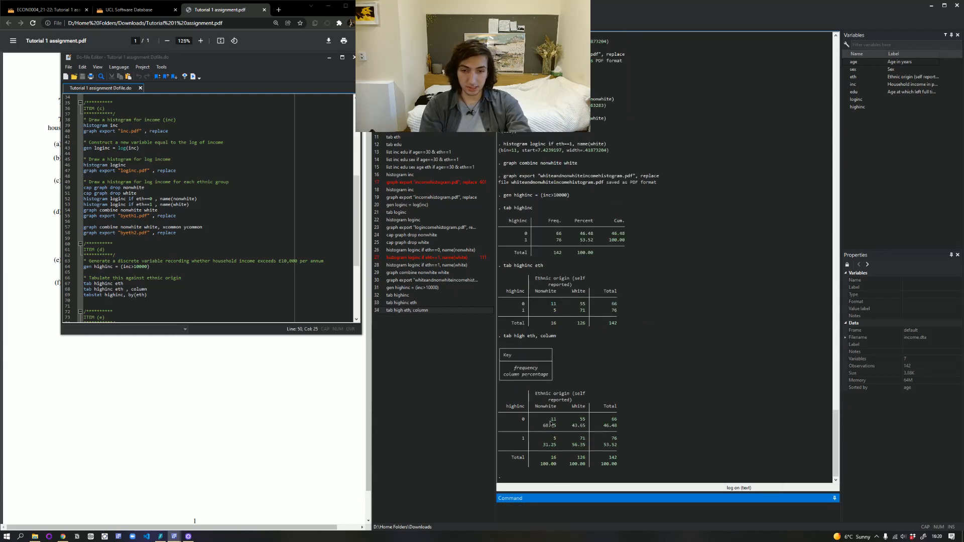
# - Compare the column percentages of low and high income between the nonwhite and white groups in the new table
pyautogui.moveTo(541, 427); pyautogui.dragTo(586, 427)
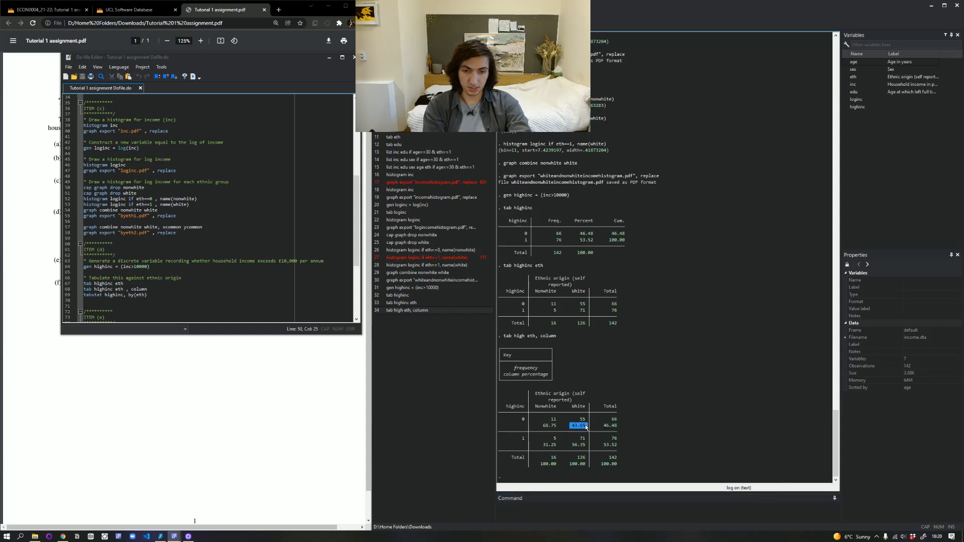
pyautogui.moveTo(539, 465); pyautogui.dragTo(556, 446)
pyautogui.click(542, 429)
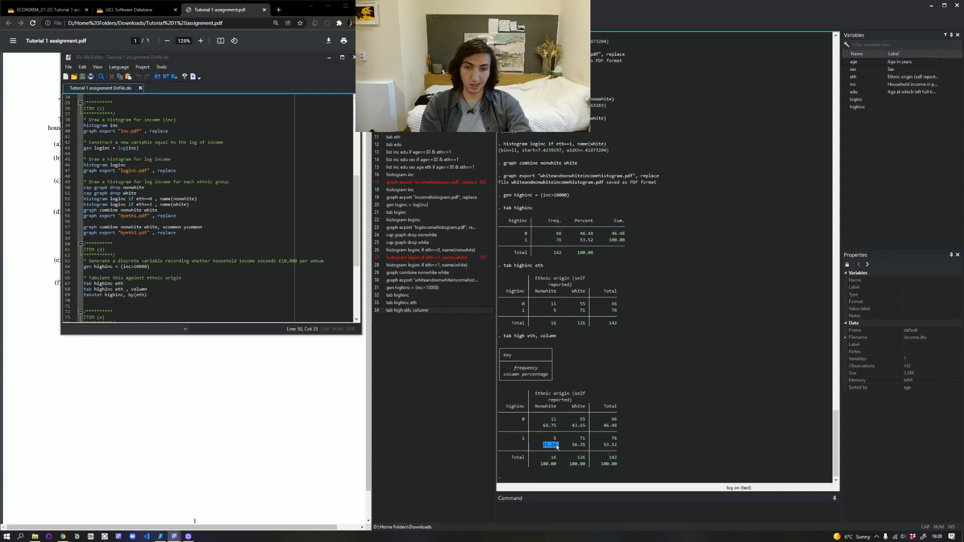
pyautogui.click(572, 446)
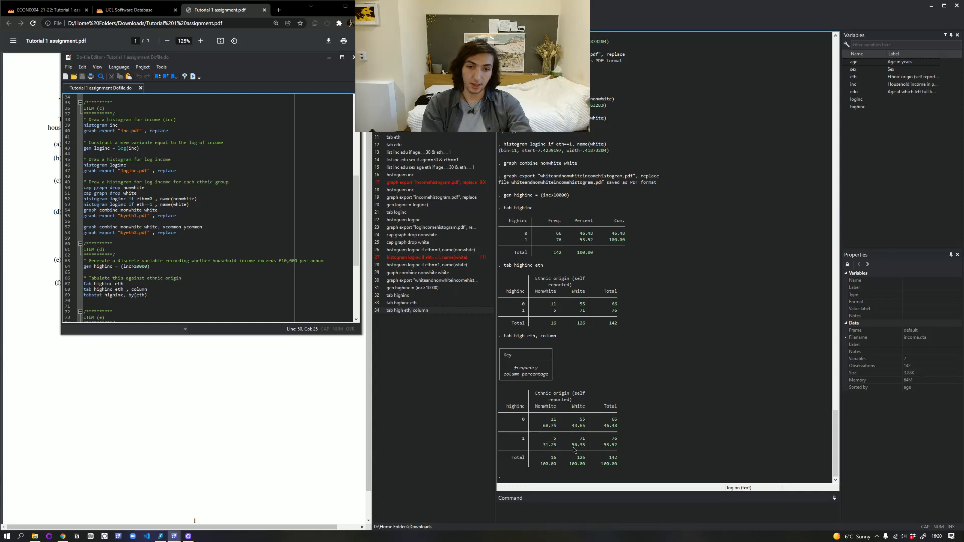
pyautogui.moveTo(572, 446); pyautogui.dragTo(586, 426)
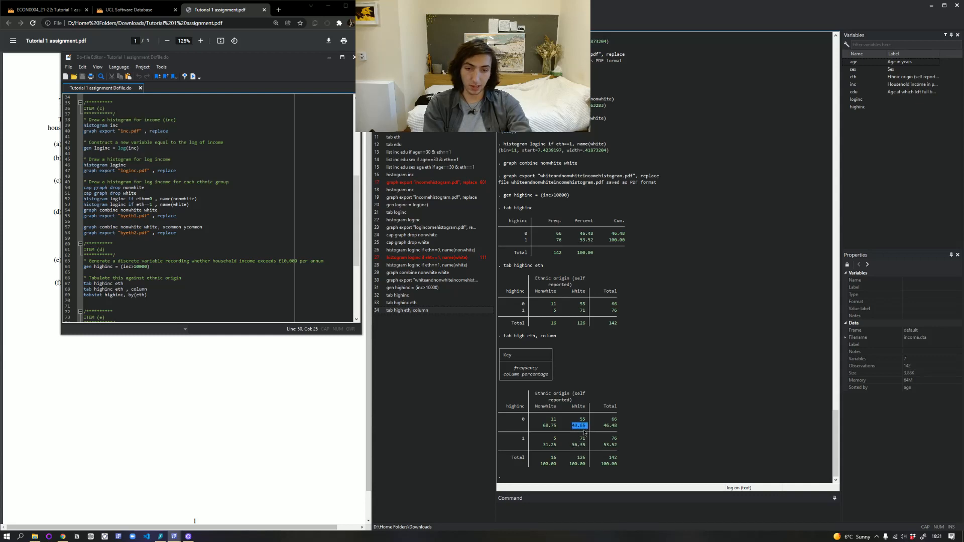
pyautogui.click(581, 433)
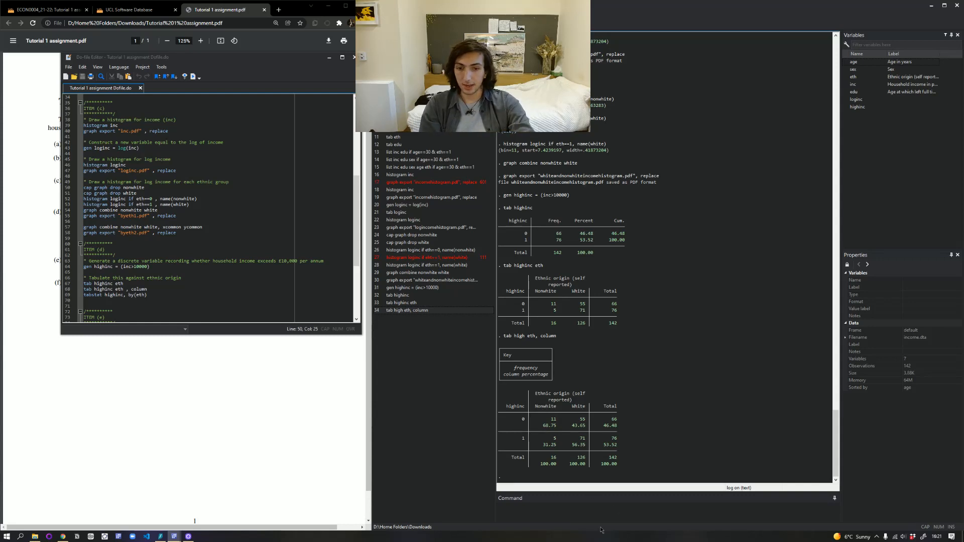
# - Run tabstat highinc, by(eth) to summarise the high-income variable's mean for each ethnic group
pyautogui.click(595, 510)
pyautogui.write('tabstat ')
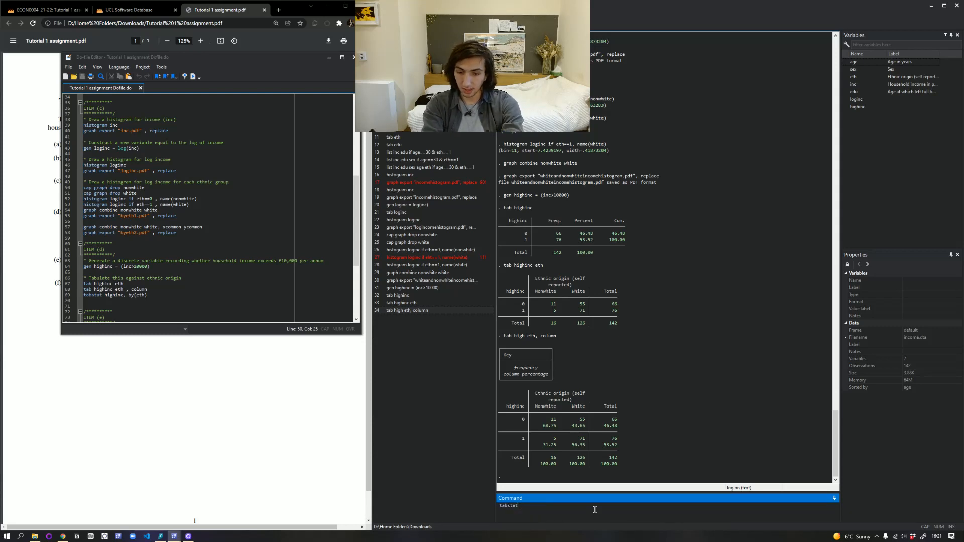
pyautogui.write('highinc,')
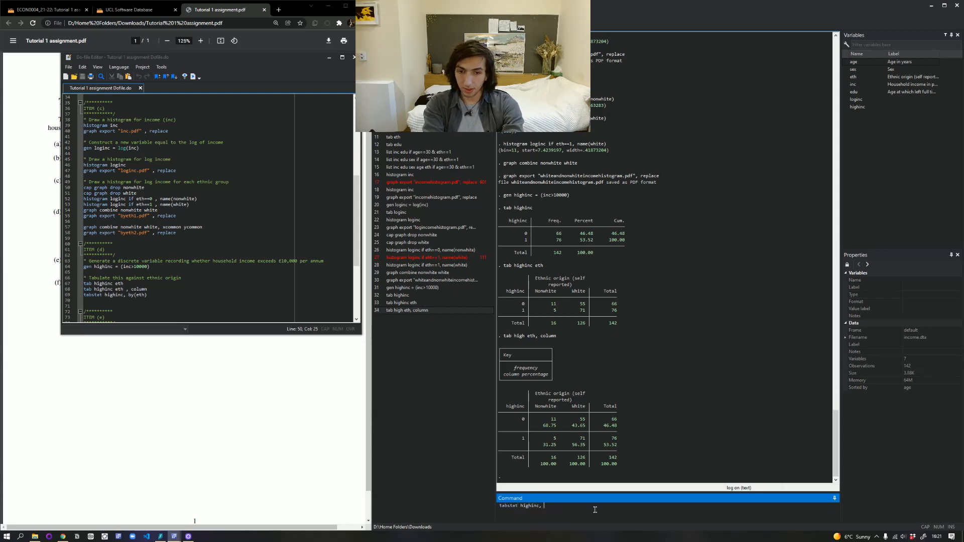
pyautogui.write(' by')
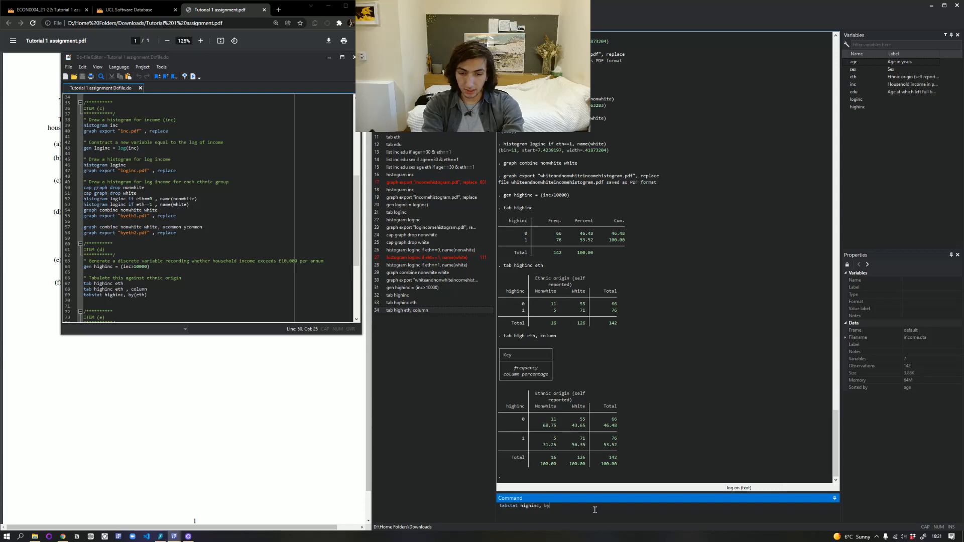
pyautogui.write('(eth')
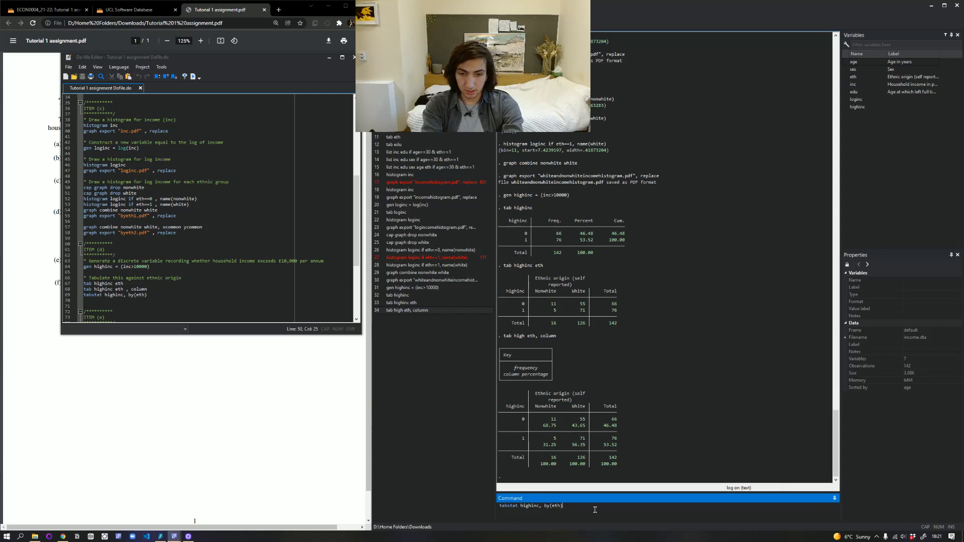
pyautogui.write(')')
pyautogui.press('Return')
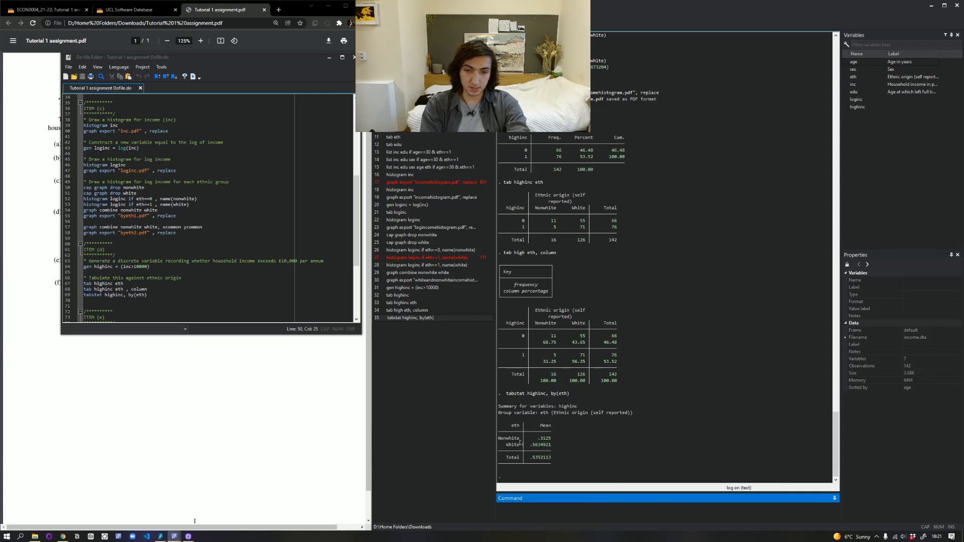
# - Examine the nonwhite group's mean of highinc in the tabstat summary table
pyautogui.moveTo(536, 438); pyautogui.dragTo(549, 442)
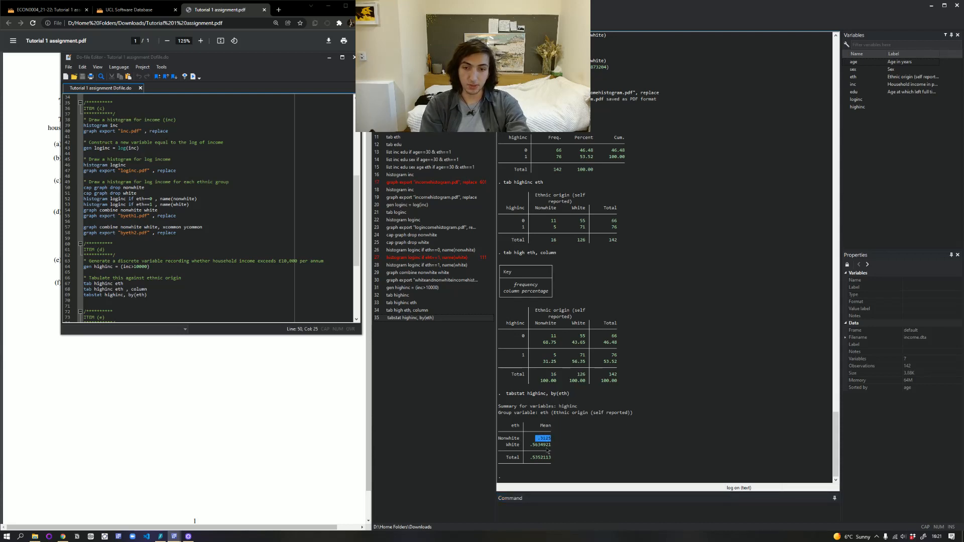
pyautogui.click(548, 452)
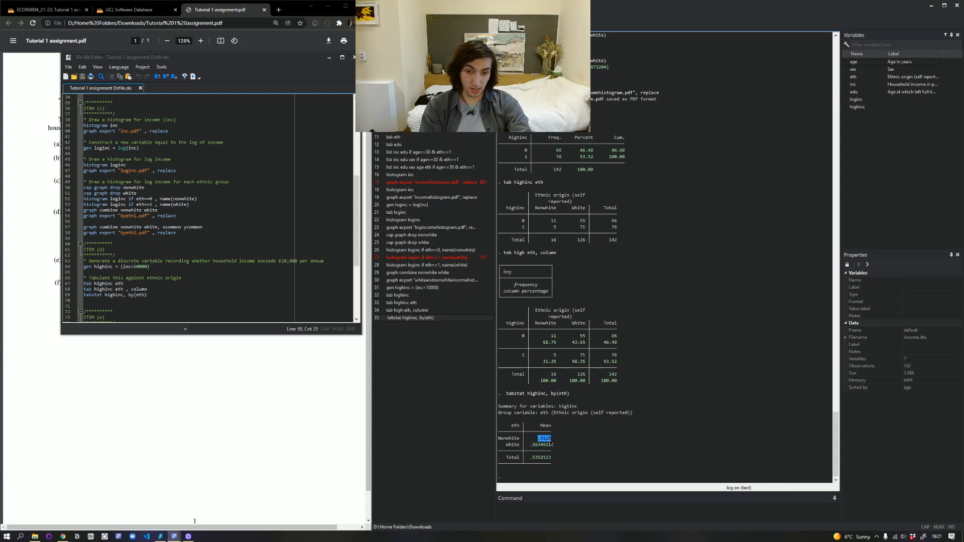
pyautogui.moveTo(540, 440); pyautogui.dragTo(553, 442)
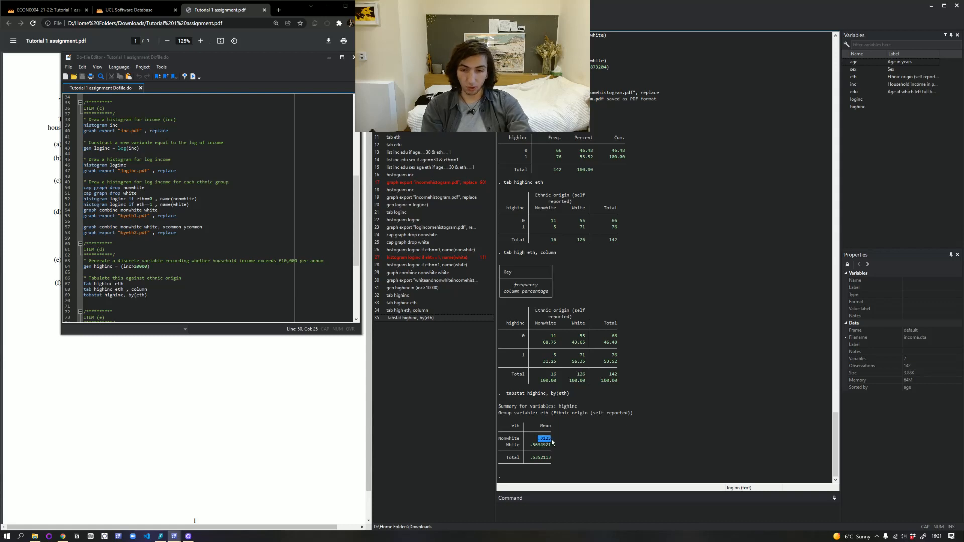
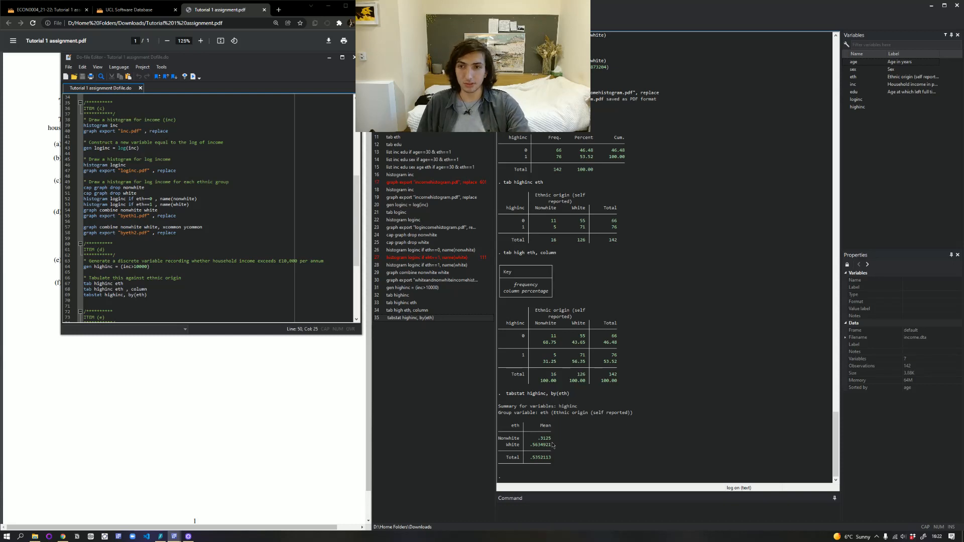
# - Read item (e) of the tutorial assignment behind the do-file, and bring the do-file back to the front
pyautogui.click(329, 57)
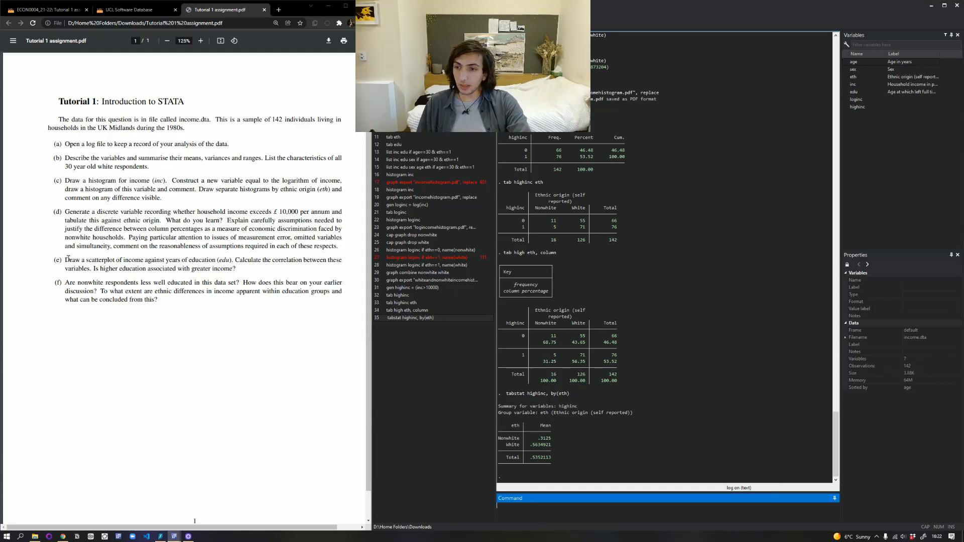
pyautogui.moveTo(68, 259); pyautogui.dragTo(237, 275)
pyautogui.click(244, 265)
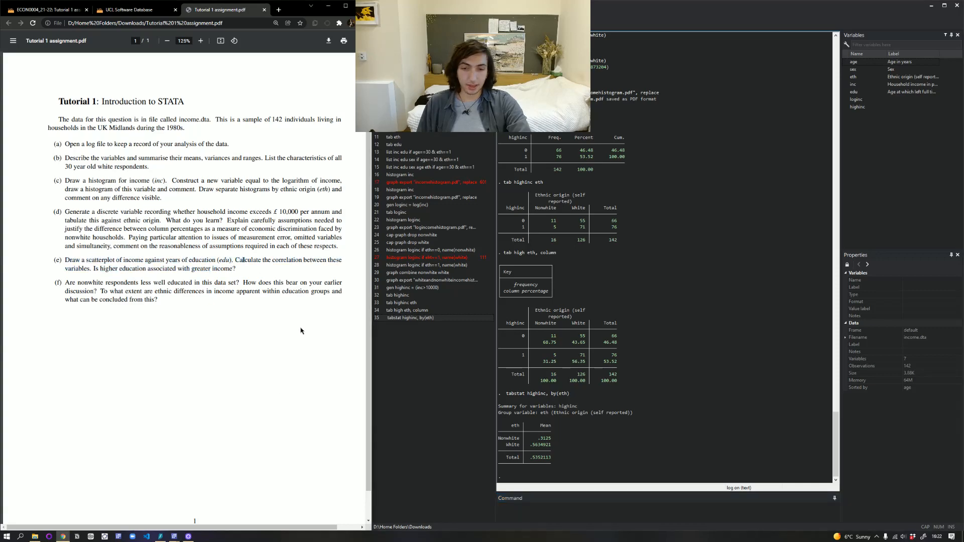
pyautogui.moveTo(175, 536)
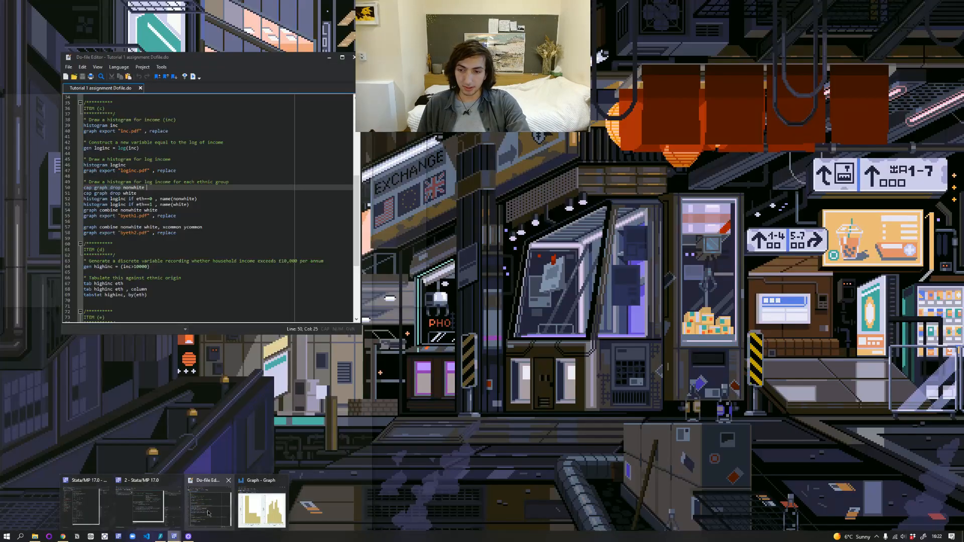
pyautogui.click(209, 503)
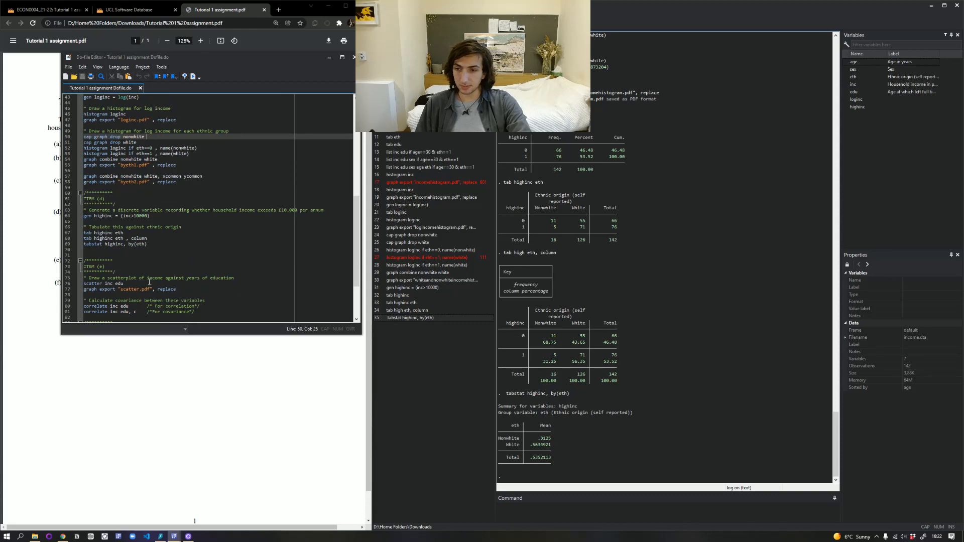
# - Plot household income against education with the command scatter inc edu
pyautogui.click(592, 508)
pyautogui.write('sca')
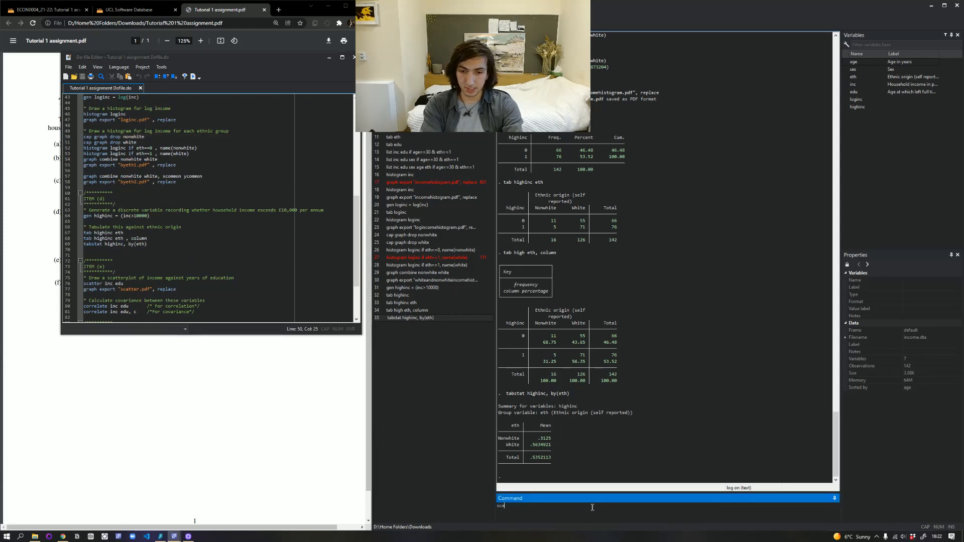
pyautogui.write('tter inc')
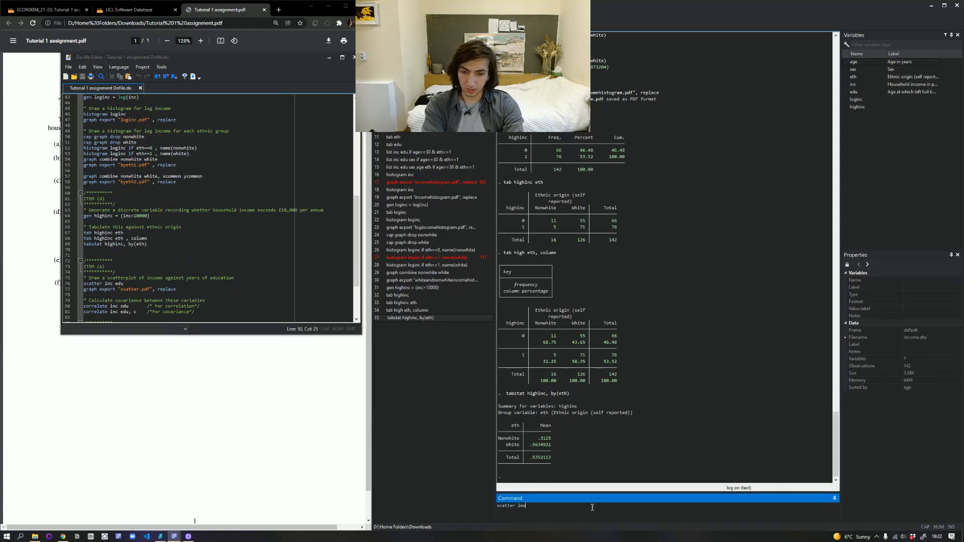
pyautogui.write(' edui')
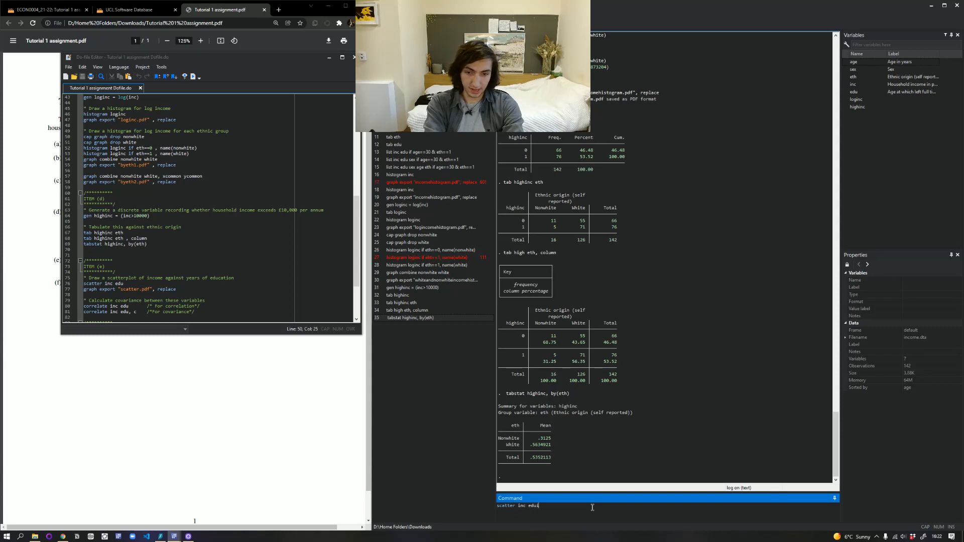
pyautogui.press('Return')
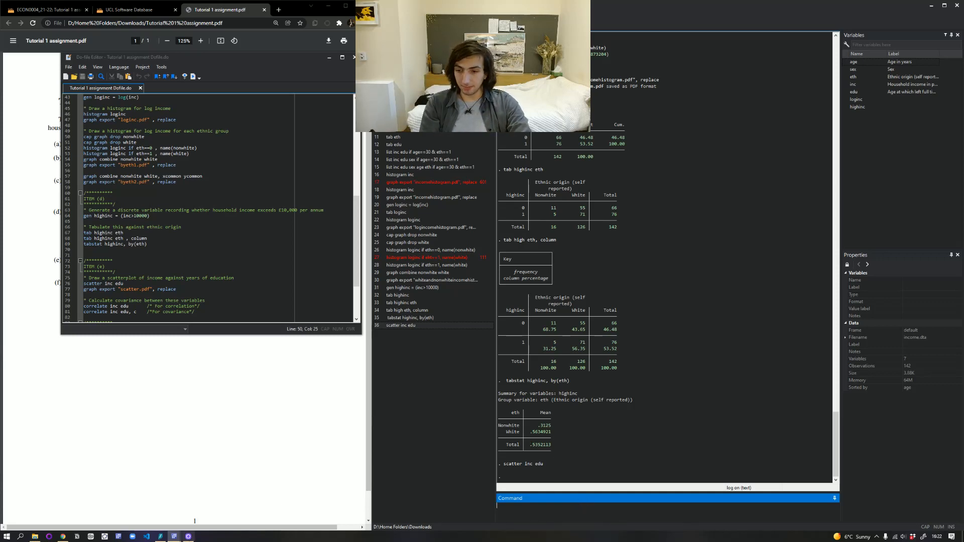
# - Close the open graph window and run scatter inc edu again to redraw the scatterplot
pyautogui.click(174, 536)
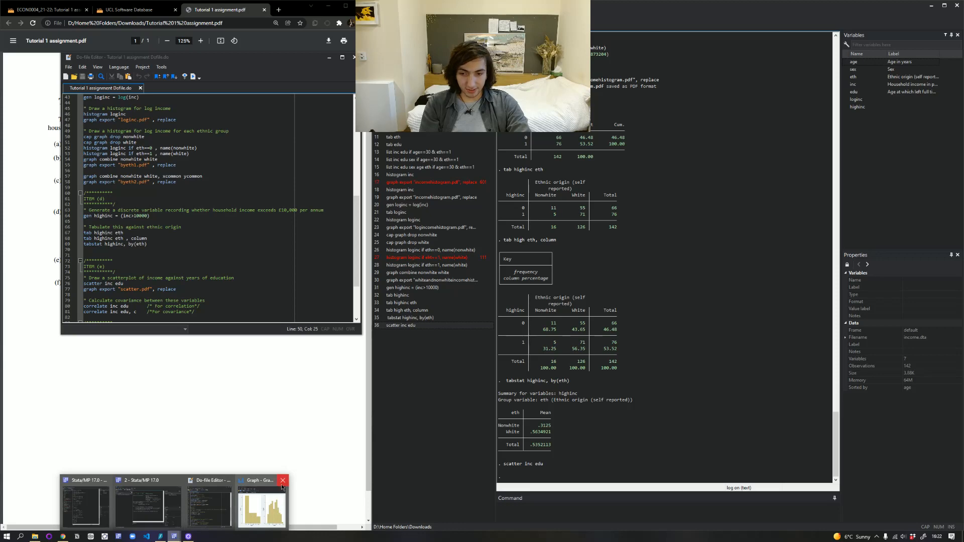
pyautogui.click(283, 486)
pyautogui.click(580, 504)
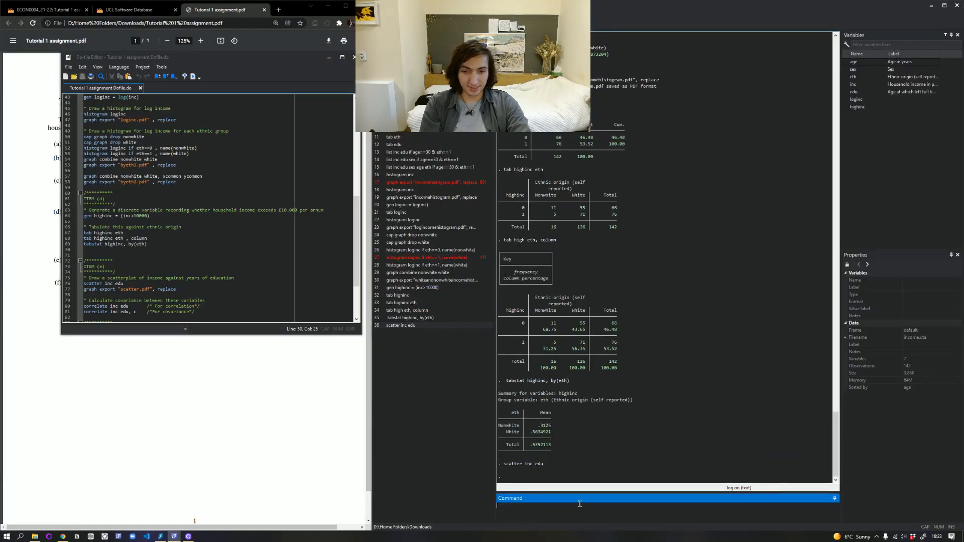
pyautogui.write('scatter')
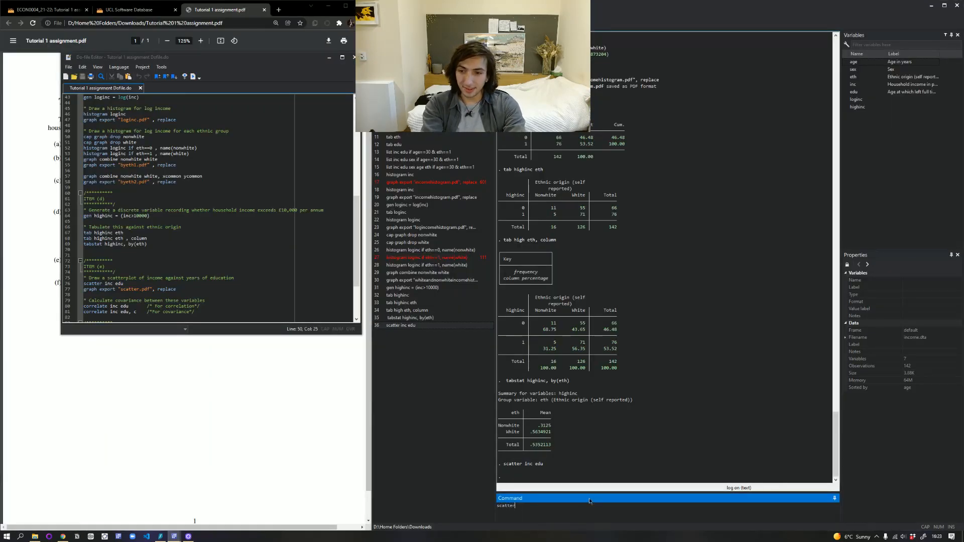
pyautogui.write(' inc edu')
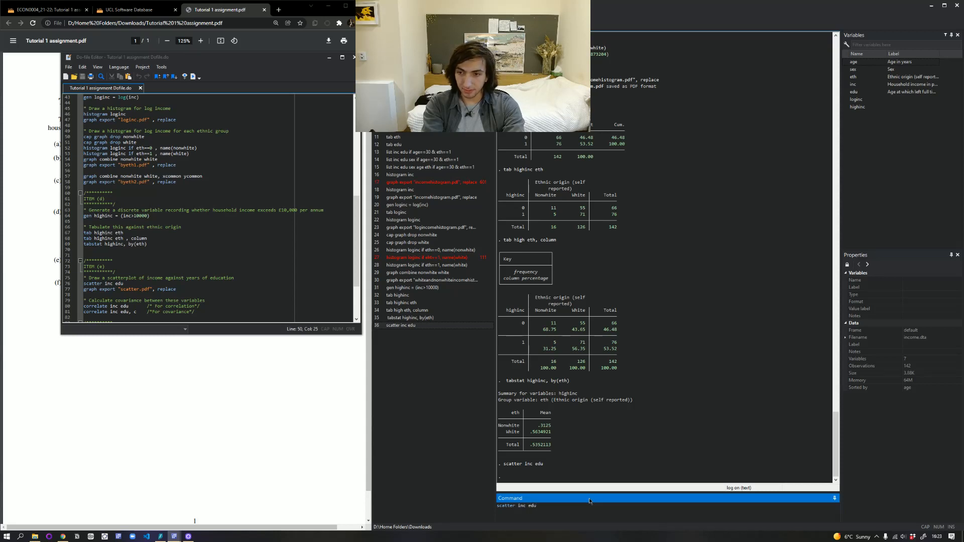
pyautogui.press('Return')
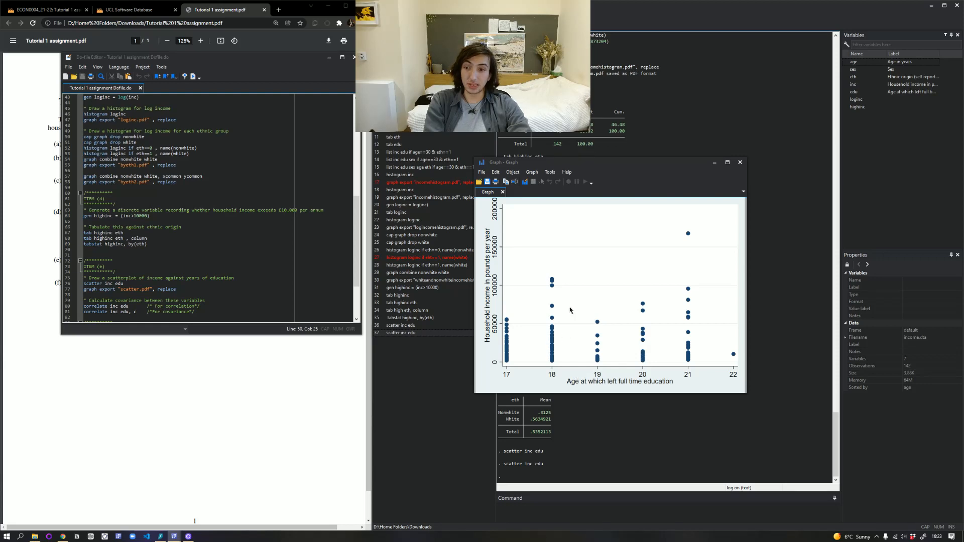
# - Bring the scatterplot window back to the front and move it clear of the results output
pyautogui.click(560, 507)
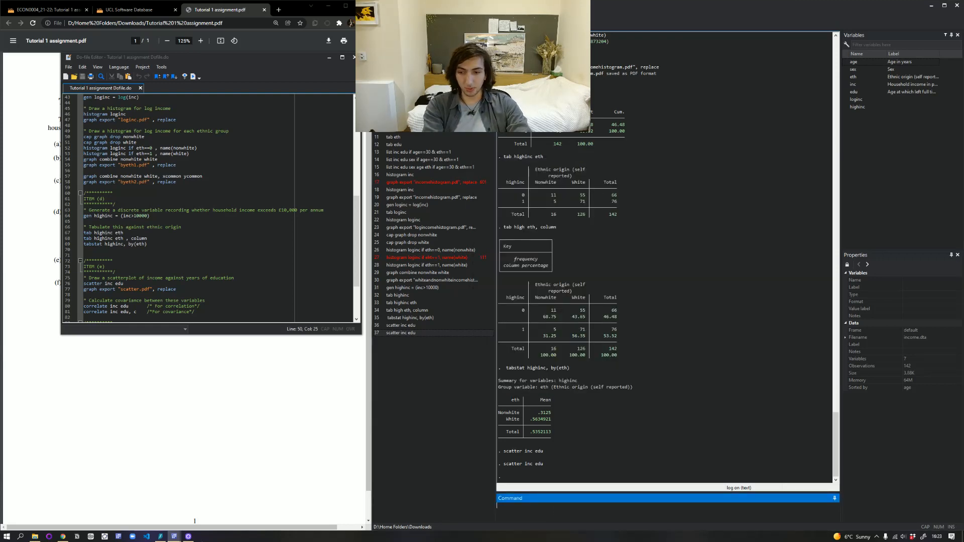
pyautogui.click(174, 537)
pyautogui.click(259, 505)
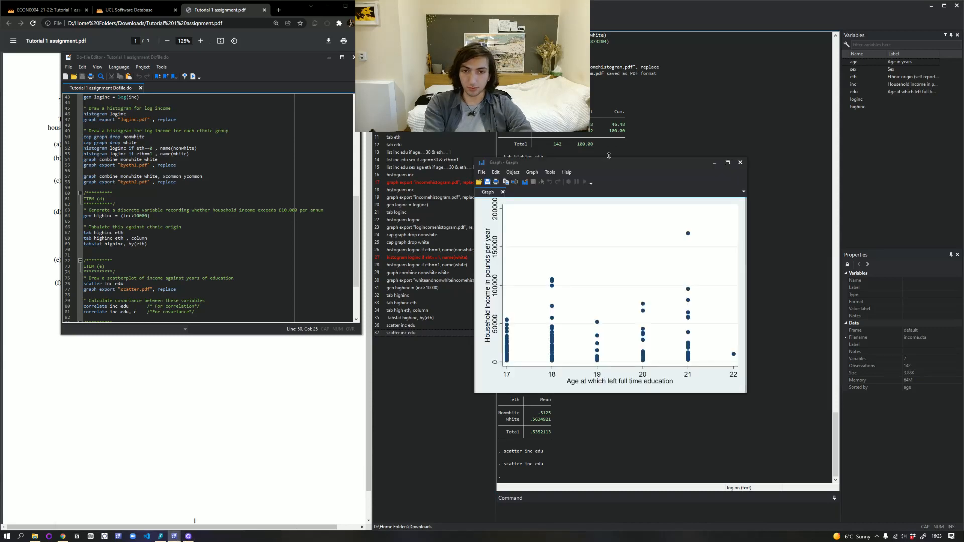
pyautogui.moveTo(610, 163); pyautogui.dragTo(180, 293)
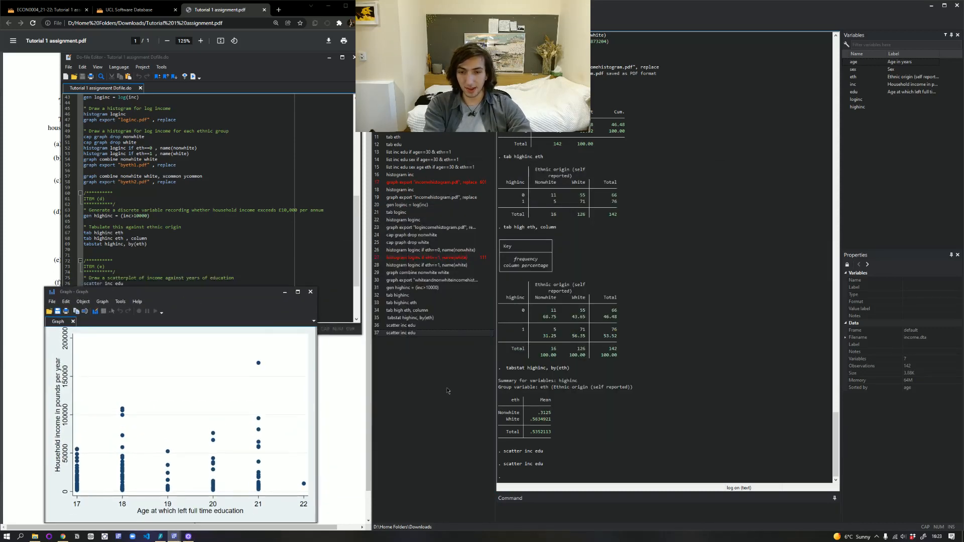
# - Try to export the scatterplot with the command export graph "agelefteducationvshouseholdincome.pdf", replace
pyautogui.click(535, 503)
pyautogui.write('export ')
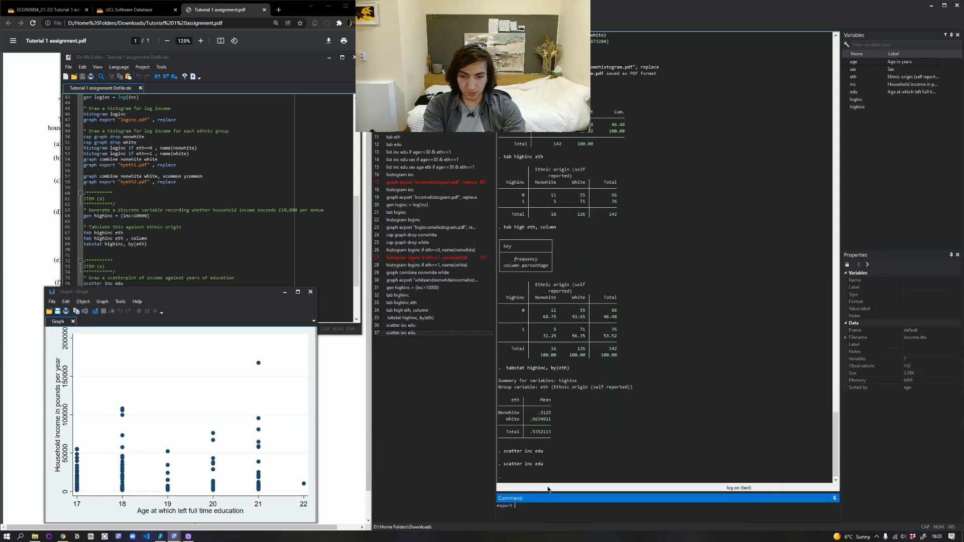
pyautogui.write('graph')
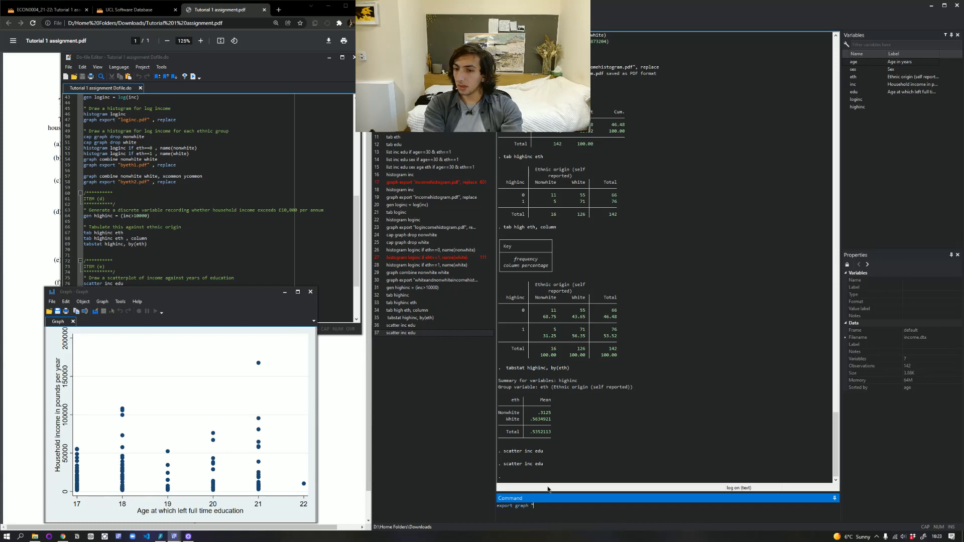
pyautogui.write('age vs h')
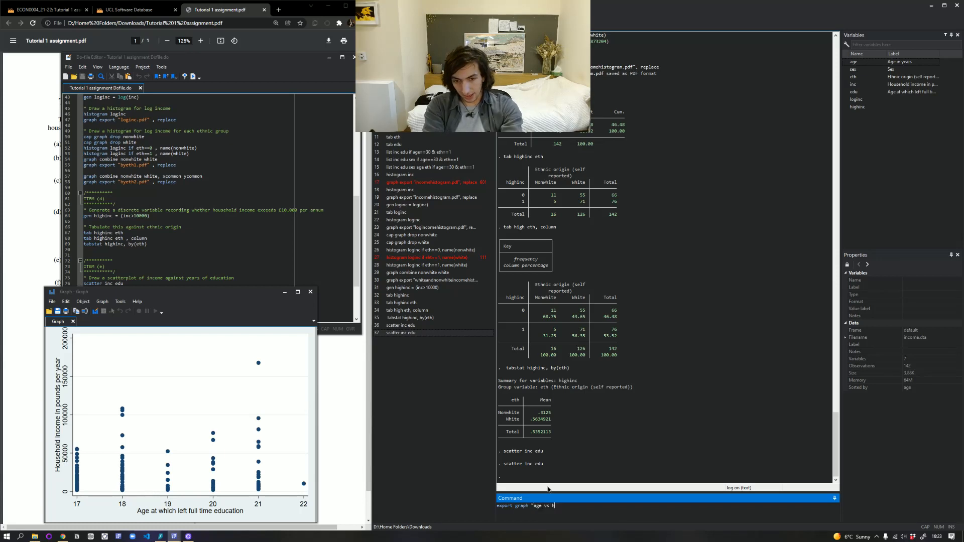
pyautogui.write('o')
pyautogui.press('BackSpace')
pyautogui.press('BackSpace')
pyautogui.press('BackSpace')
pyautogui.press('BackSpace')
pyautogui.press('BackSpace')
pyautogui.press('BackSpace')
pyautogui.write('le')
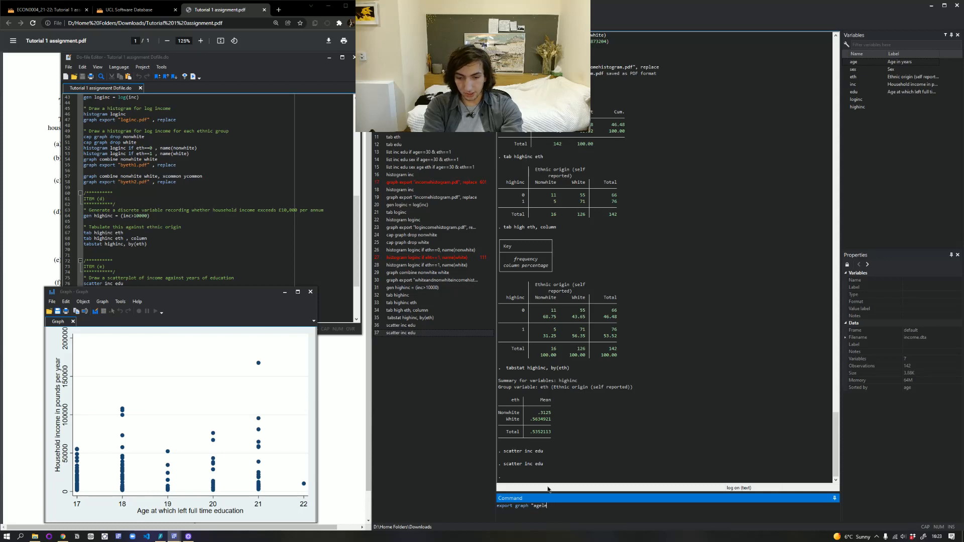
pyautogui.write('ft educati')
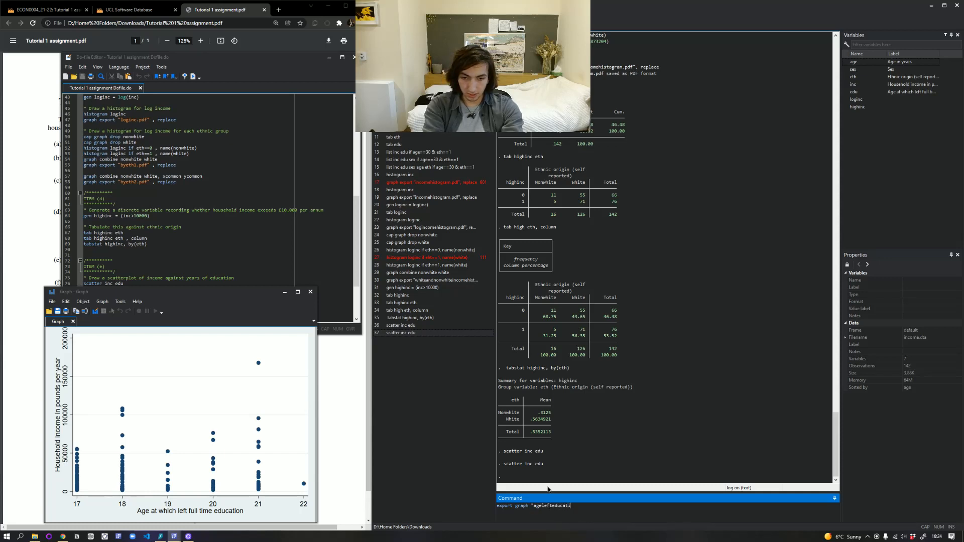
pyautogui.write('onvs')
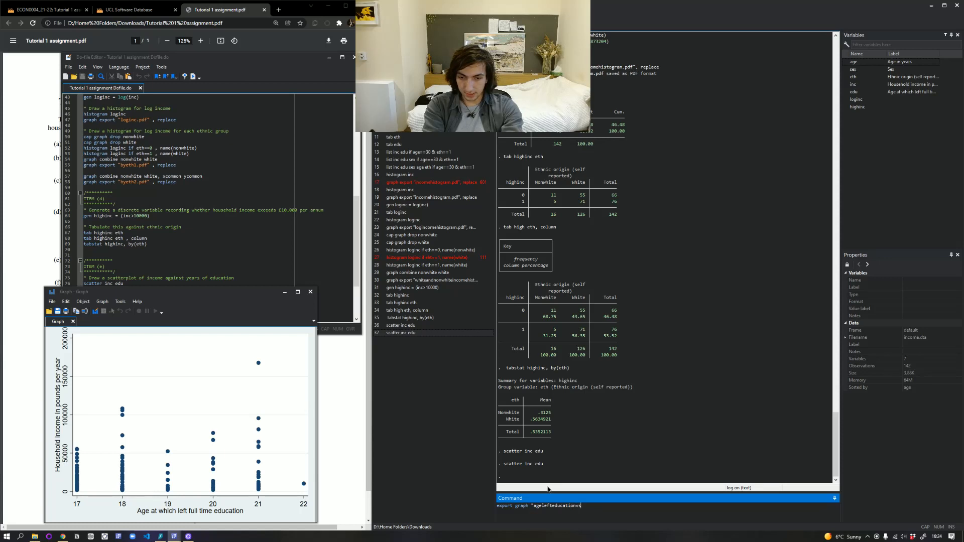
pyautogui.write('houshold')
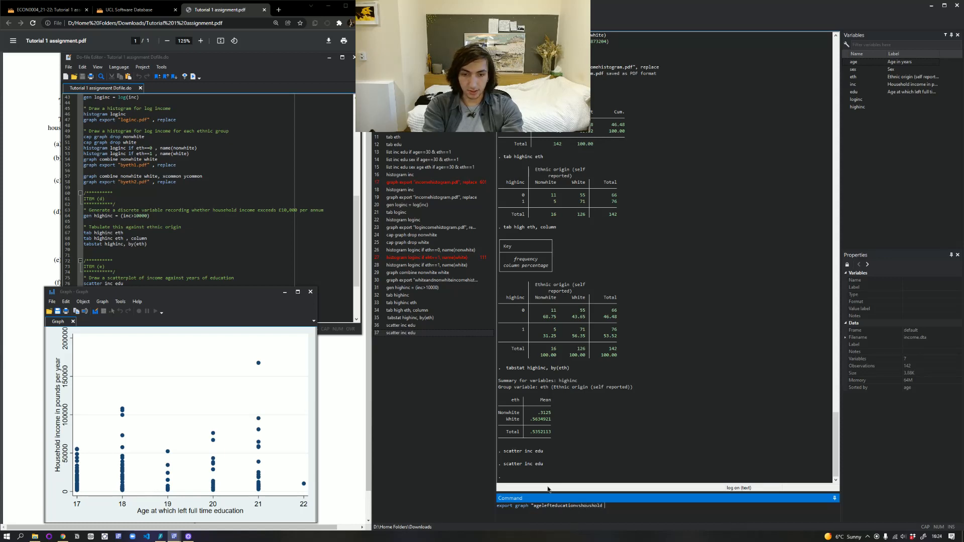
pyautogui.press('BackSpace')
pyautogui.press('BackSpace')
pyautogui.press('BackSpace')
pyautogui.press('BackSpace')
pyautogui.write('ehold')
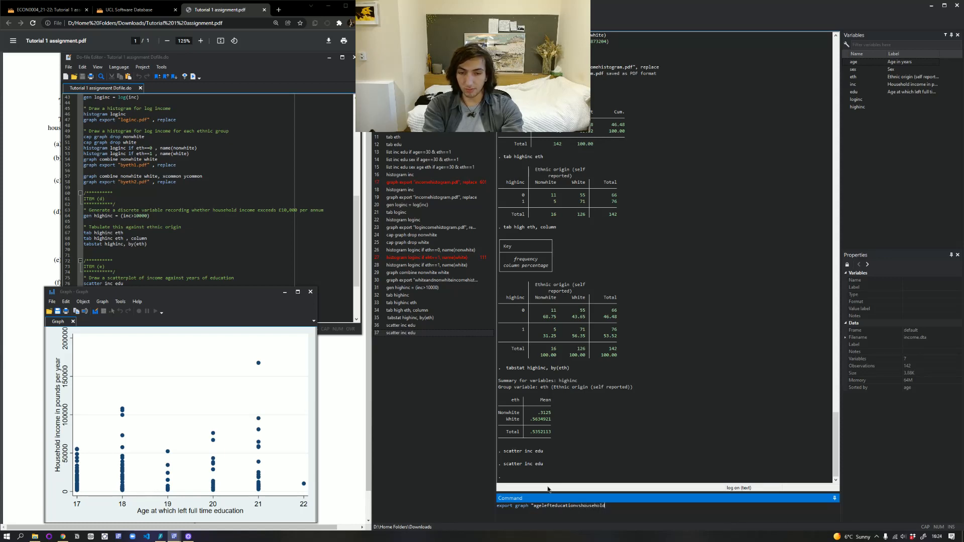
pyautogui.write('income.')
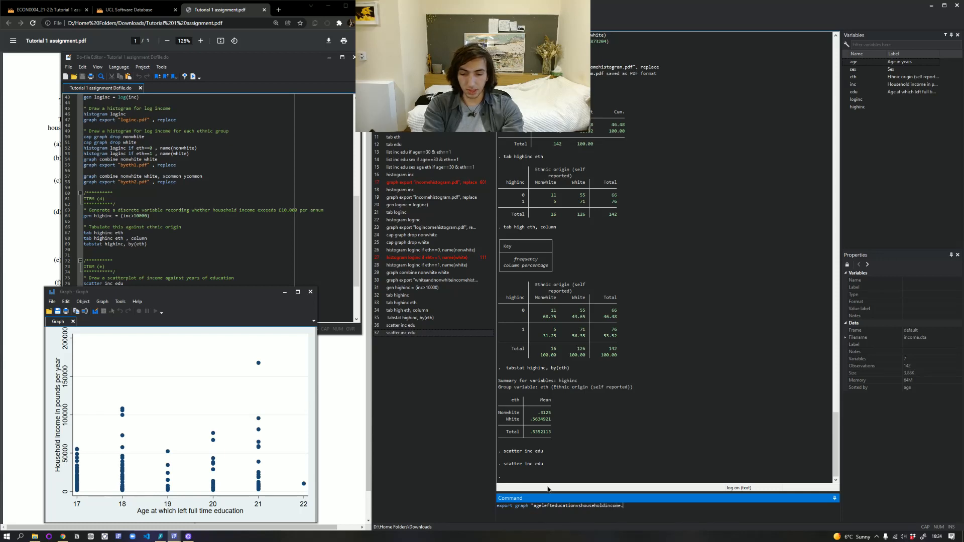
pyautogui.write('pdf"')
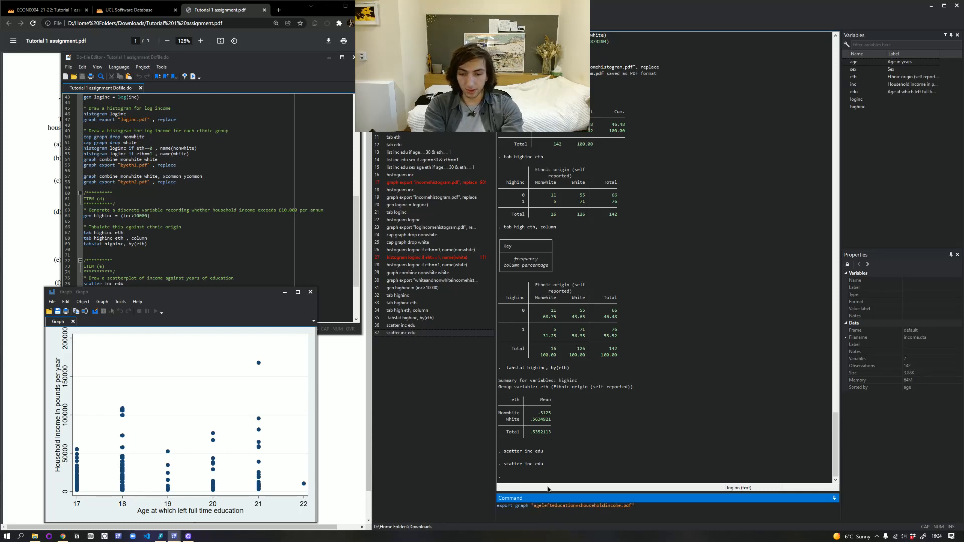
pyautogui.write(', replace')
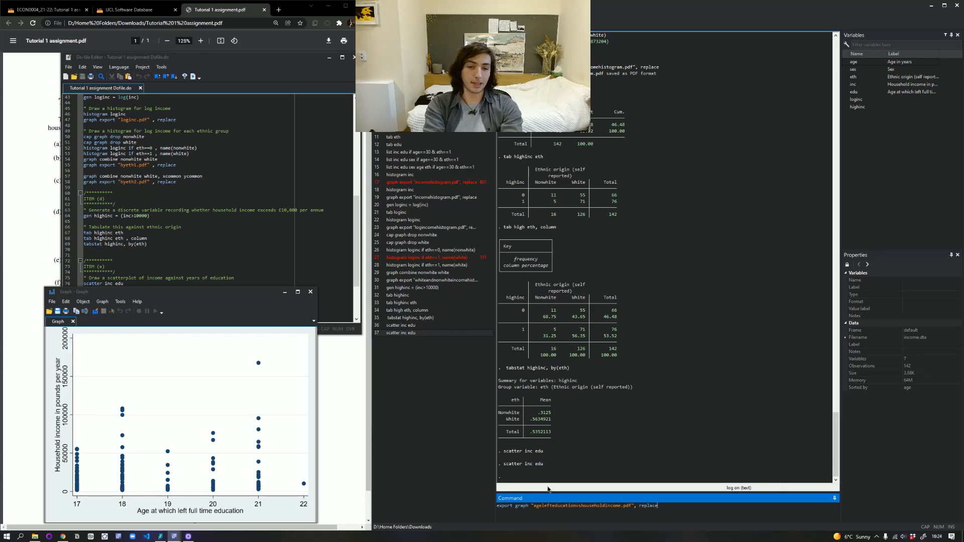
pyautogui.press('Return')
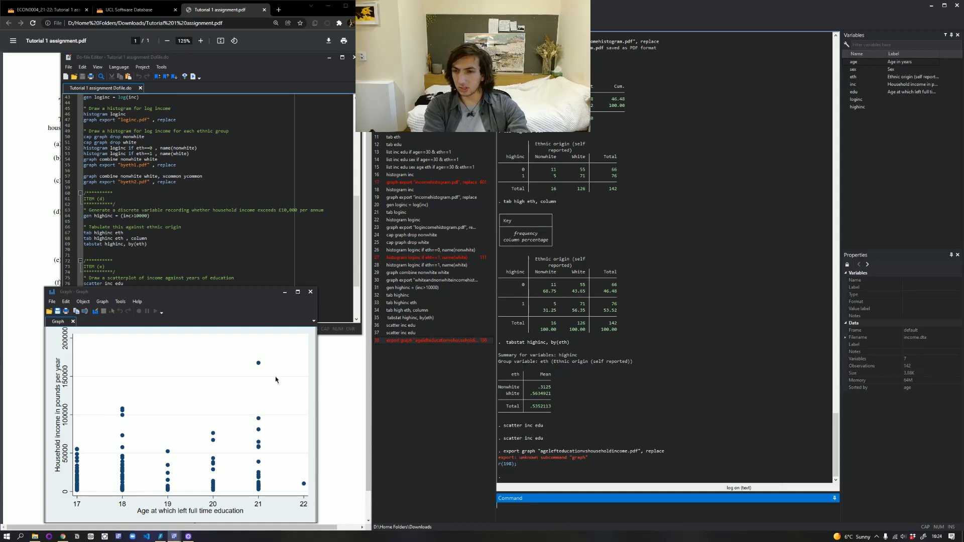
# - Check the export syntax in the do-file and run graph export "agelefteducationvshouseholdincome.pdf", replace to save the scatterplot
pyautogui.scroll(-2, 213, 265)
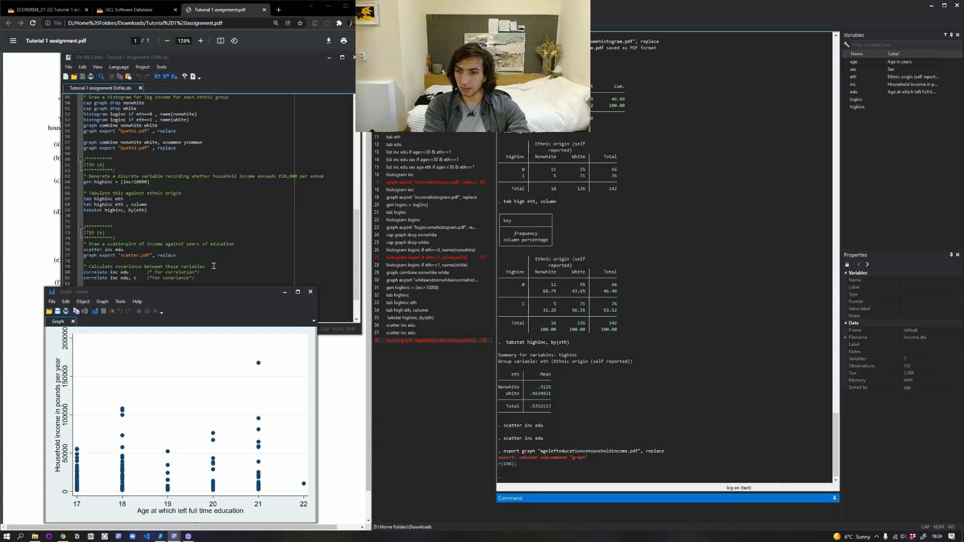
pyautogui.scroll(3, 213, 265)
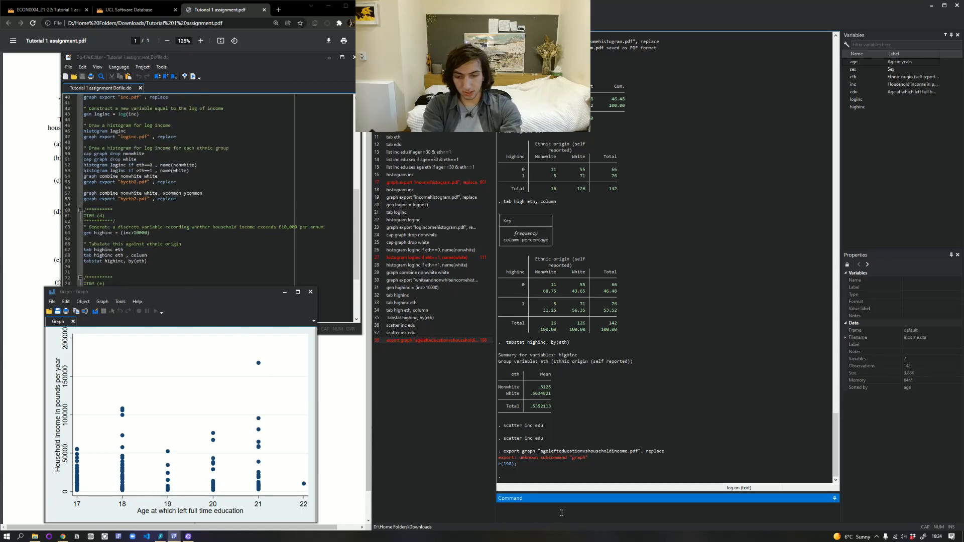
pyautogui.write('h export')
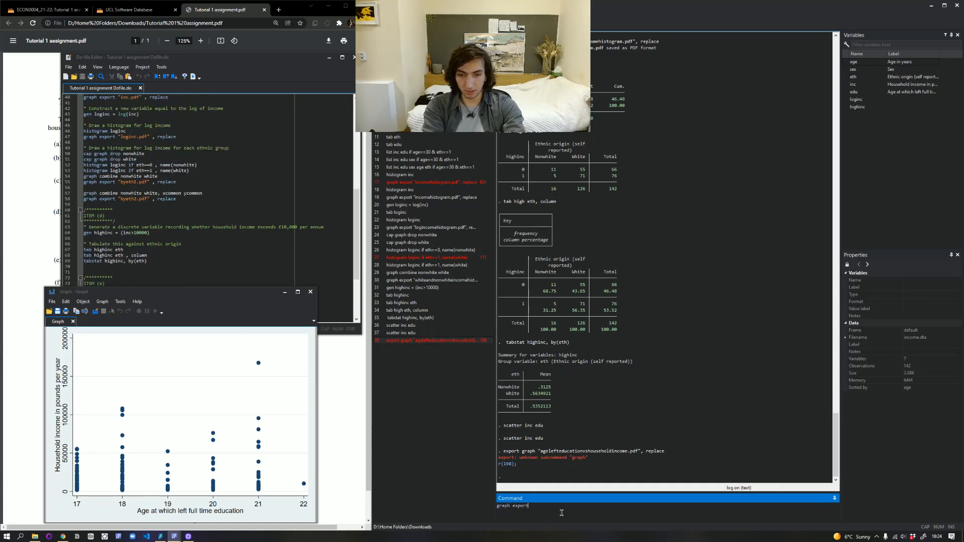
pyautogui.moveTo(538, 451); pyautogui.dragTo(661, 454)
pyautogui.click(551, 505)
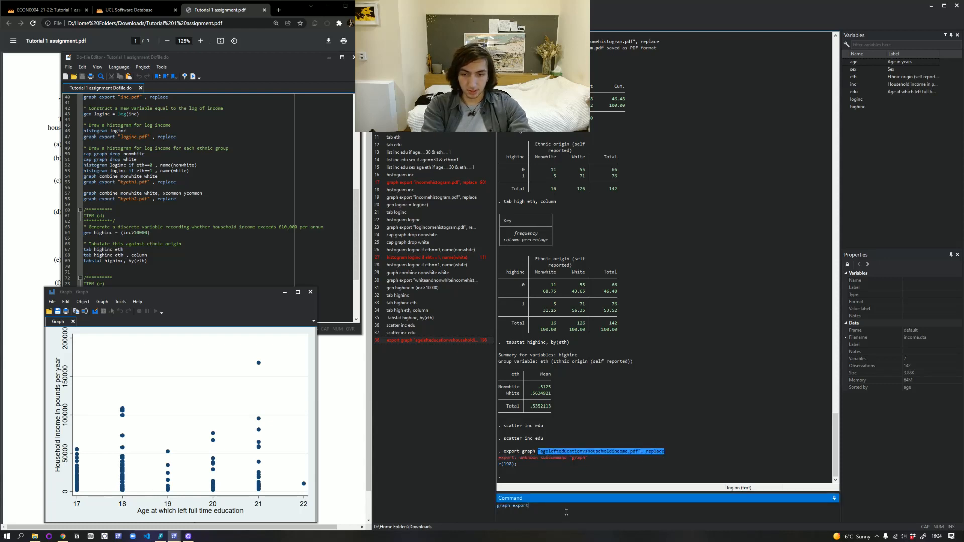
pyautogui.write('"agelefteducationvshouseholdincome.pdf", replace')
pyautogui.press('Return')
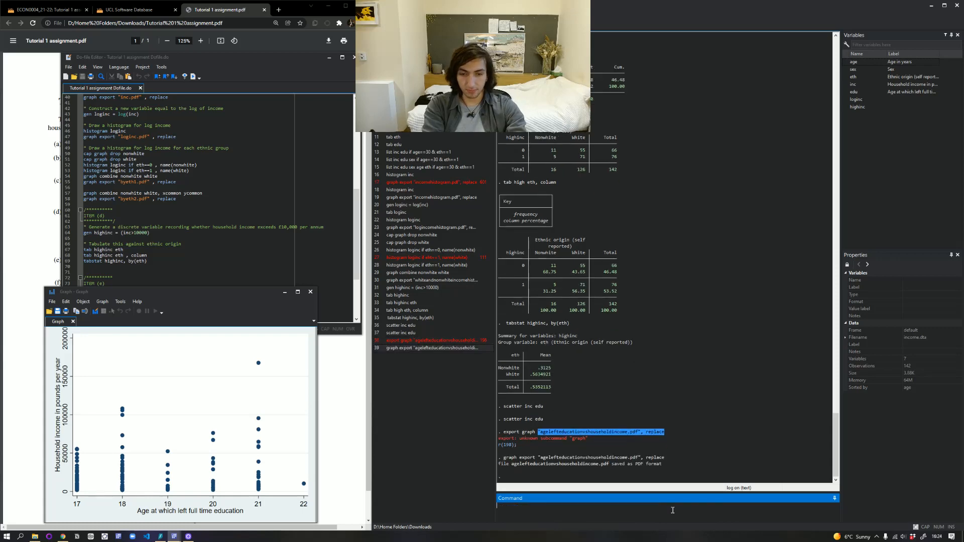
# - Minimize the graph window, view the exported agelefteducationvshouseholdincome.pdf from the Downloads folder, and close it to return to the assignment
pyautogui.click(284, 293)
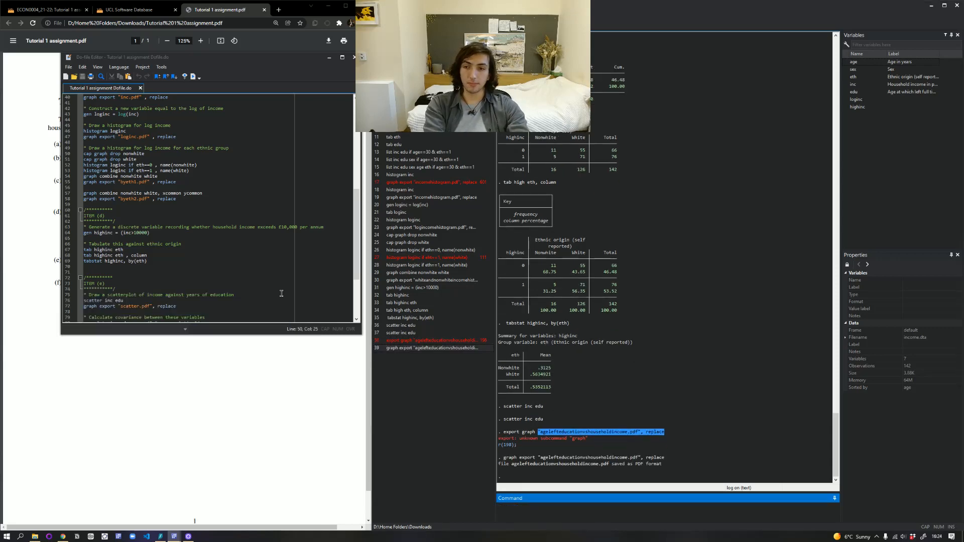
pyautogui.click(35, 537)
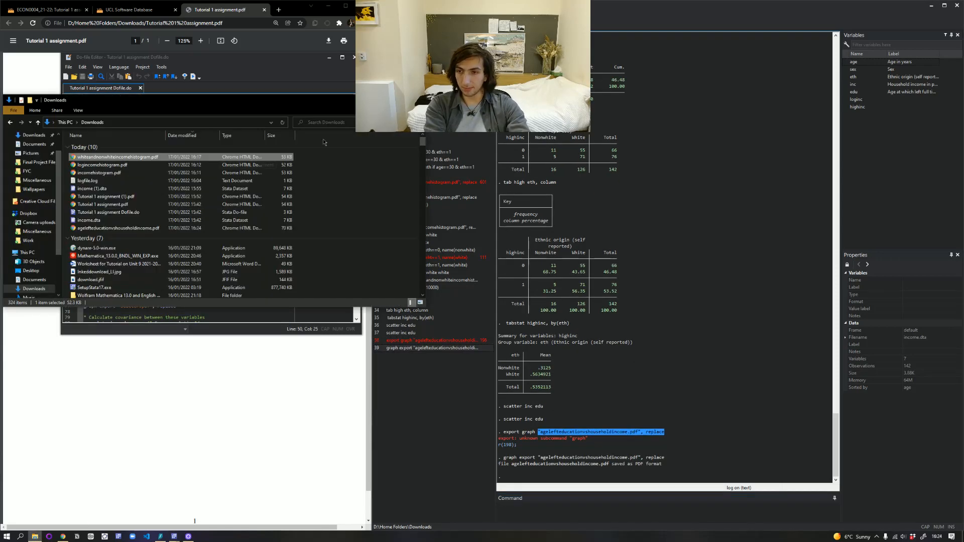
pyautogui.click(418, 100)
pyautogui.click(35, 537)
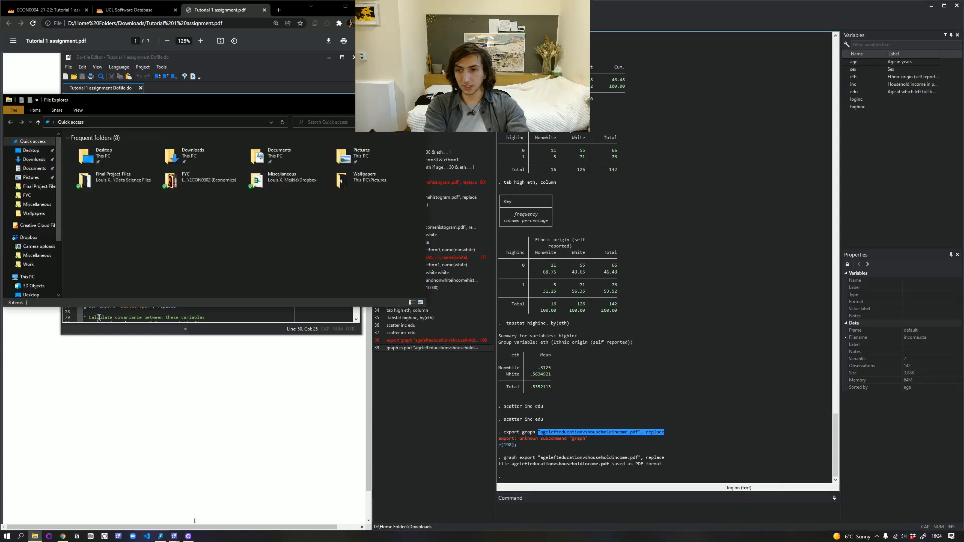
pyautogui.doubleClick(203, 151)
pyautogui.doubleClick(146, 161)
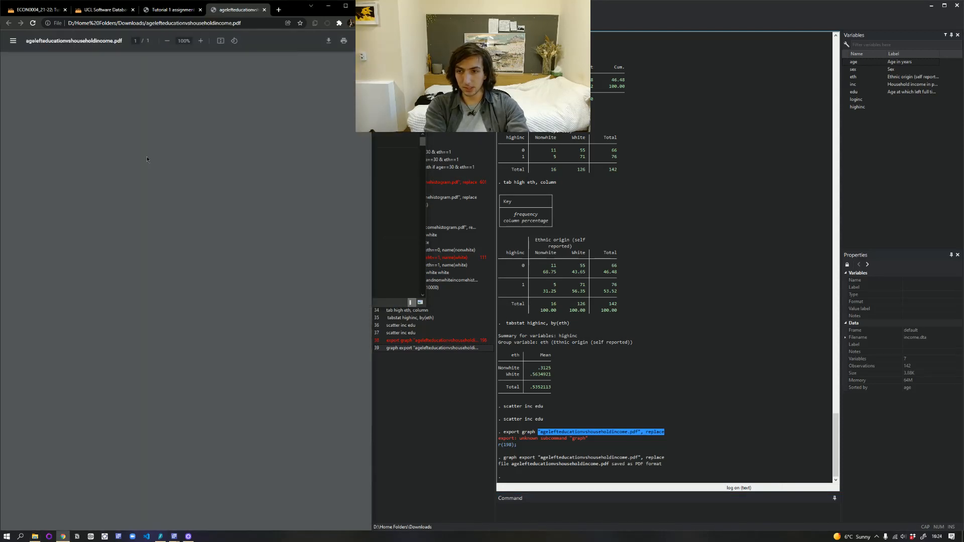
pyautogui.click(264, 10)
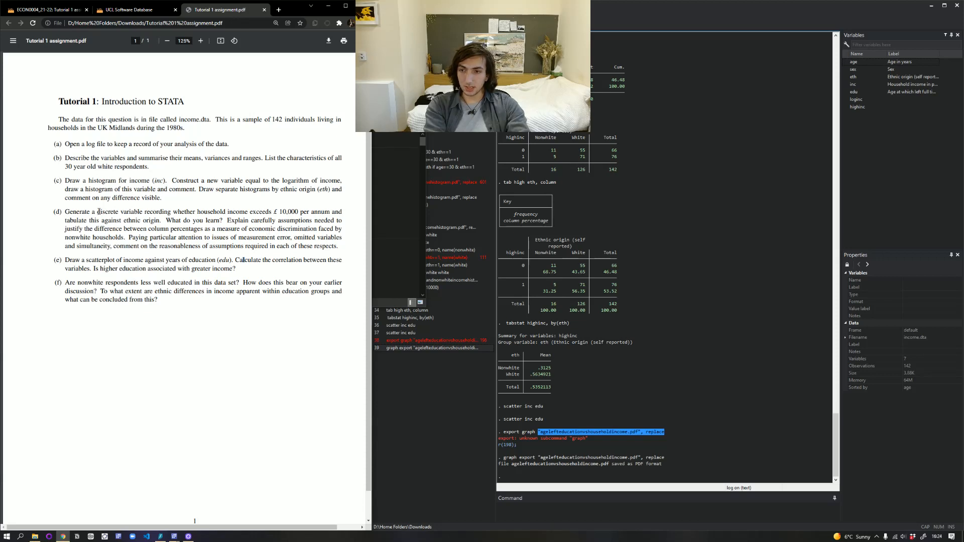
# - Read item (d) of the assignment, including the assumptions on measurement error, omitted variables and simultaneity
pyautogui.moveTo(98, 211); pyautogui.dragTo(174, 211)
pyautogui.tripleClick(204, 213)
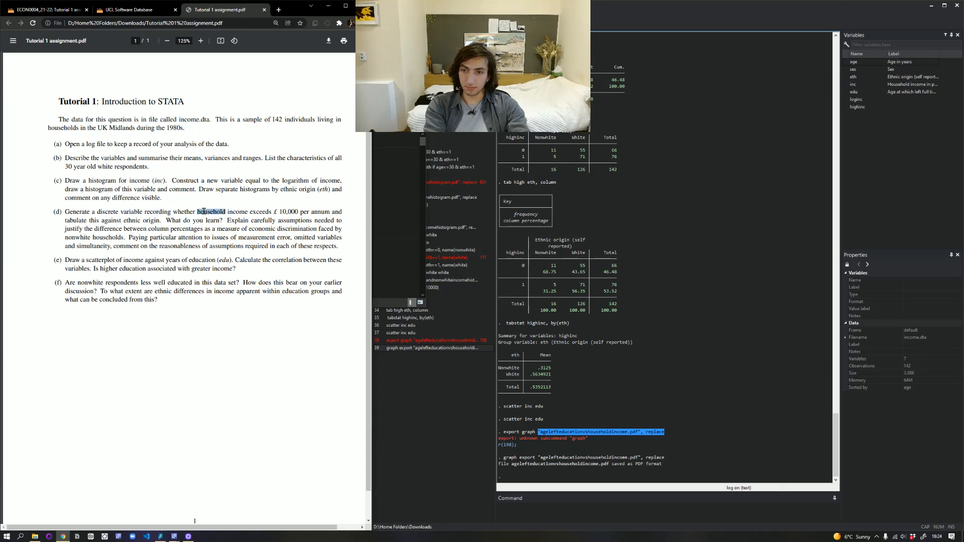
pyautogui.click(207, 216)
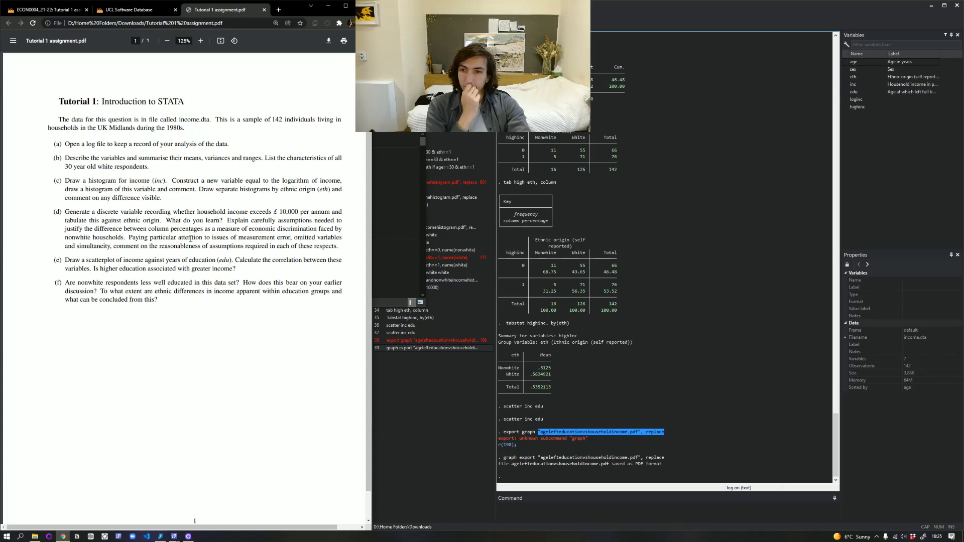
pyautogui.moveTo(227, 222); pyautogui.dragTo(345, 234)
pyautogui.click(308, 235)
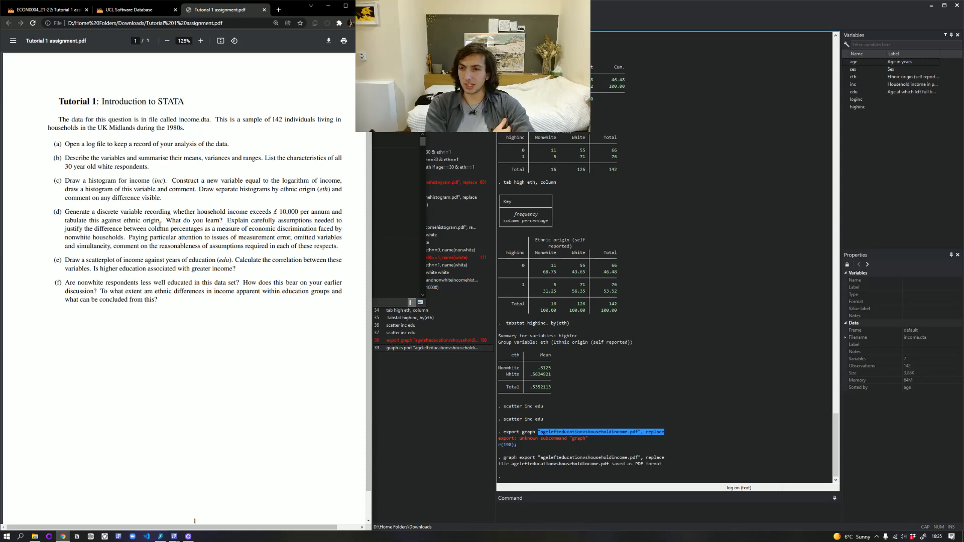
pyautogui.moveTo(166, 222); pyautogui.dragTo(341, 252)
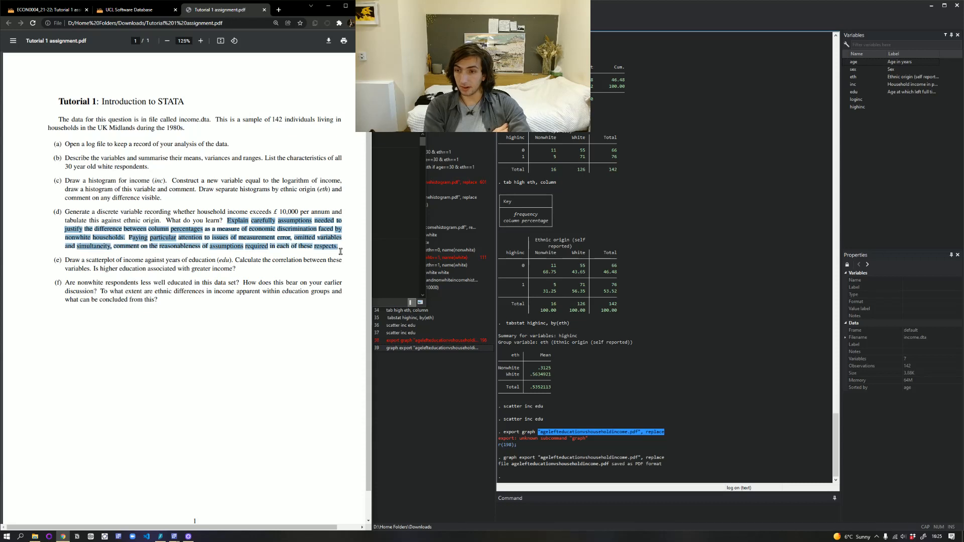
pyautogui.moveTo(114, 247); pyautogui.dragTo(338, 248)
pyautogui.click(322, 246)
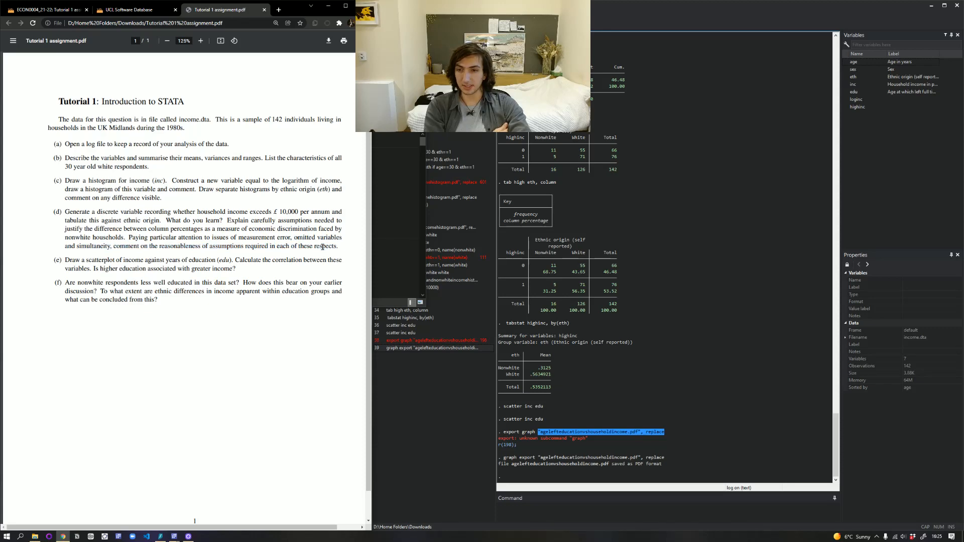
pyautogui.moveTo(238, 237); pyautogui.dragTo(289, 238)
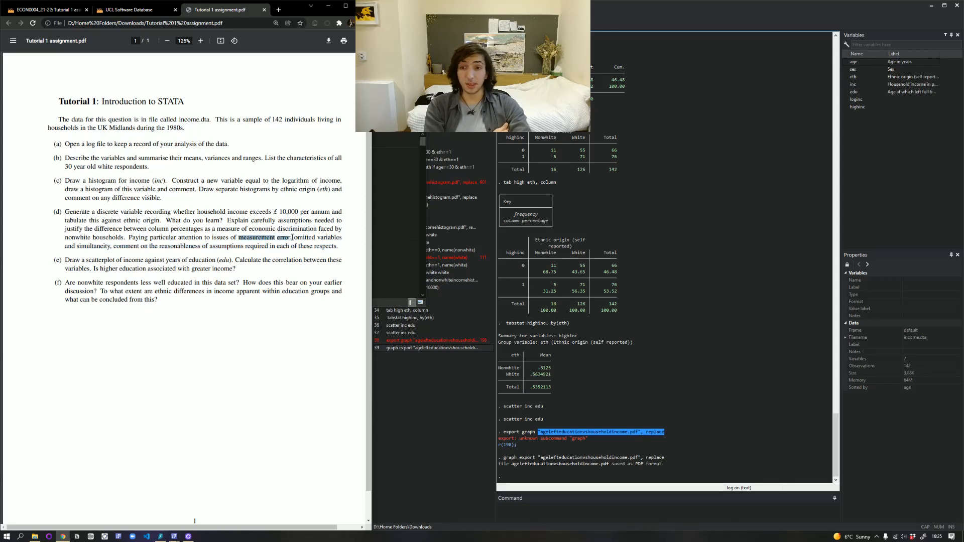
pyautogui.click(296, 238)
# - Examine the frequencies and column percentages of high income by ethnic origin, and display the properties of the inc variable
pyautogui.scroll(7, 655, 341)
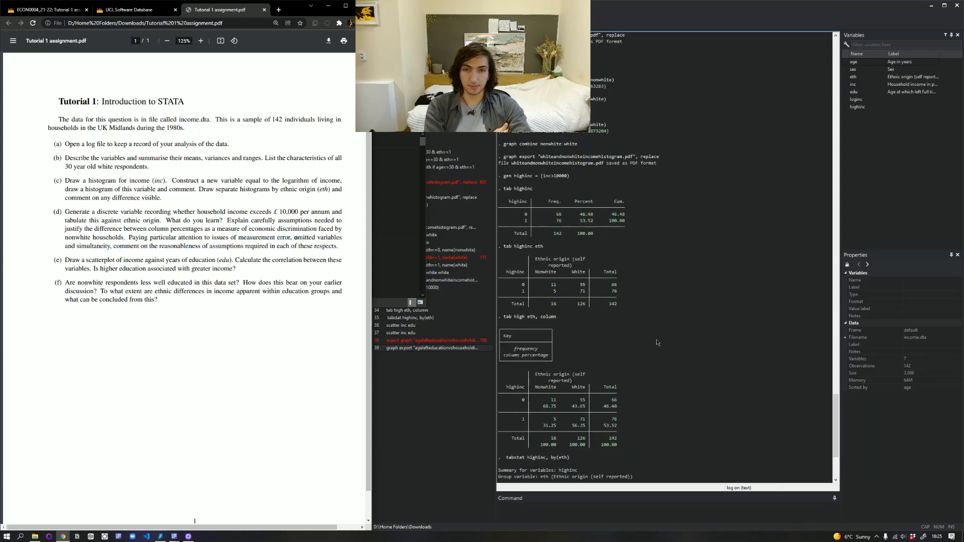
pyautogui.scroll(-7, 654, 341)
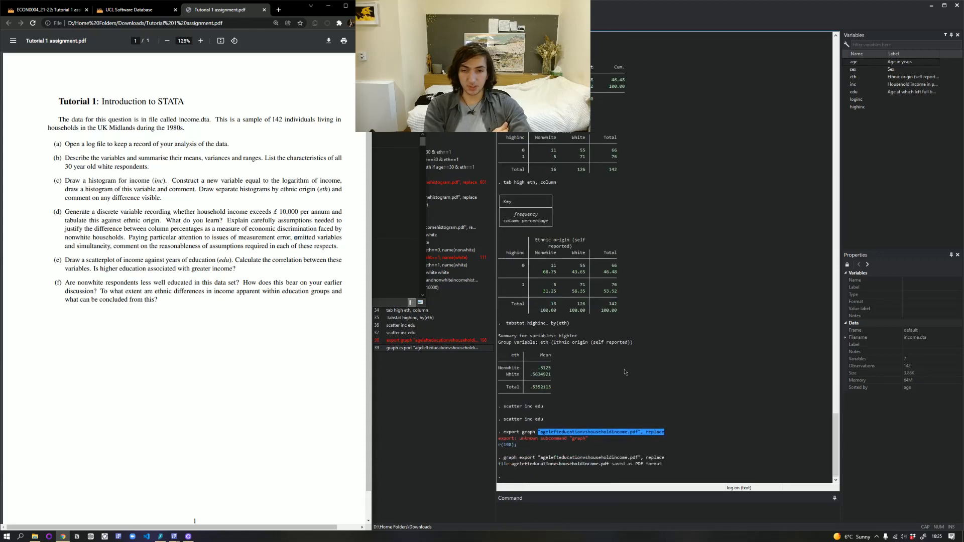
pyautogui.click(634, 354)
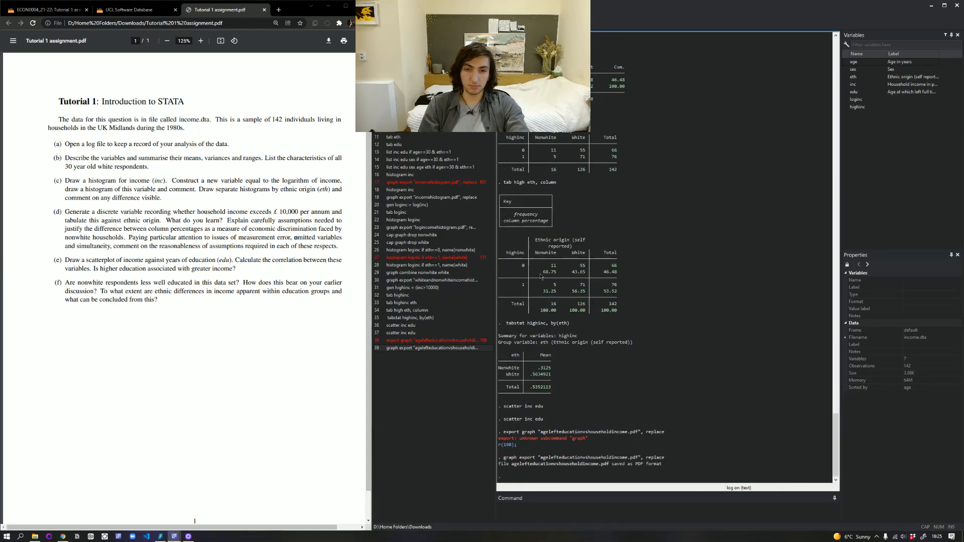
pyautogui.moveTo(541, 275); pyautogui.dragTo(557, 293)
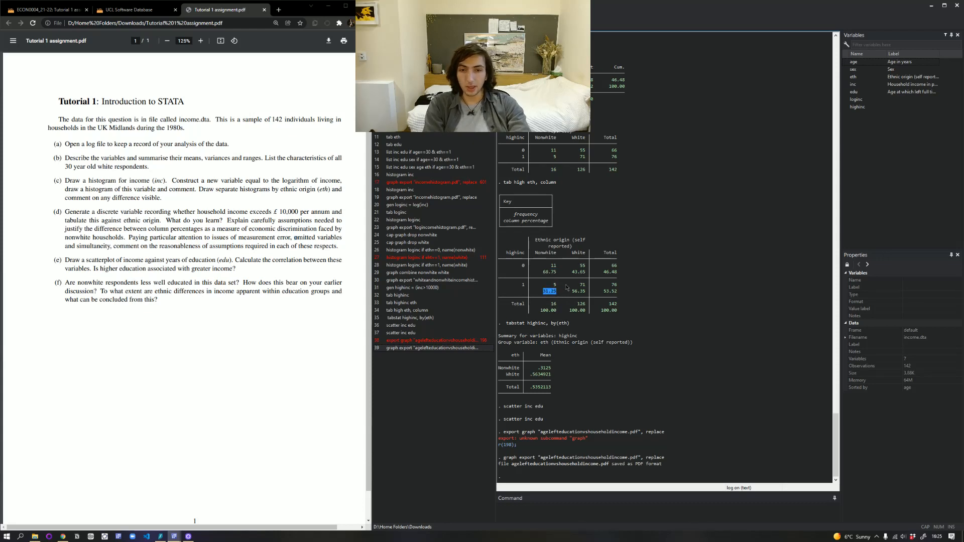
pyautogui.moveTo(551, 266); pyautogui.dragTo(558, 287)
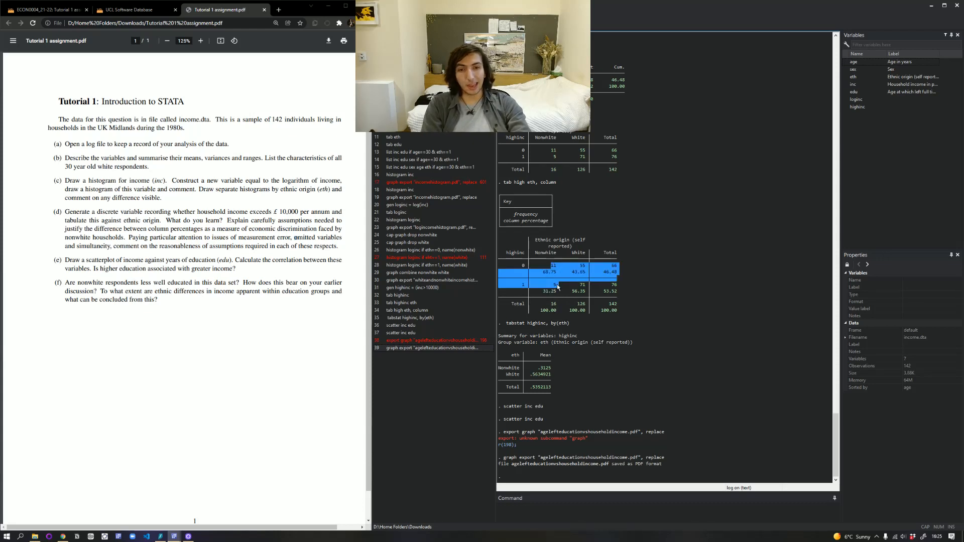
pyautogui.click(558, 286)
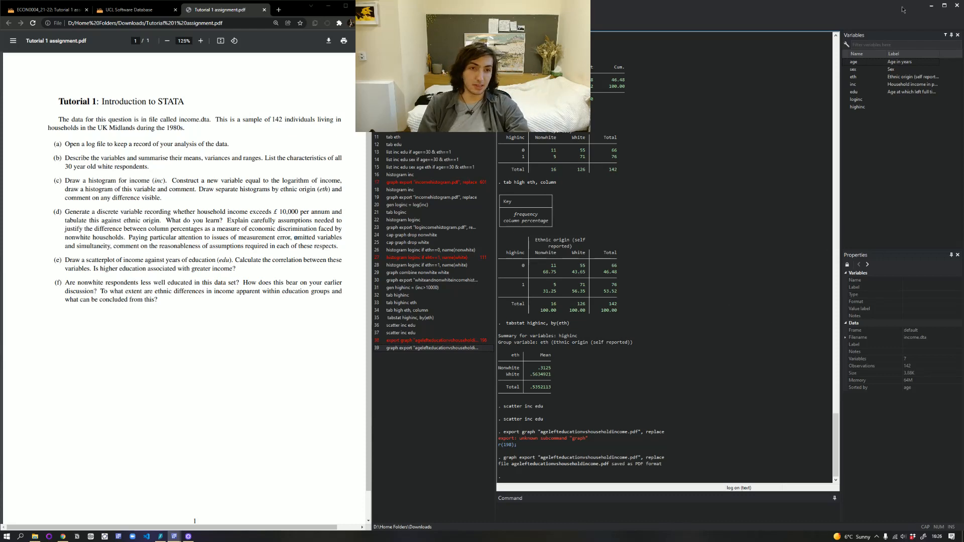
pyautogui.click(910, 85)
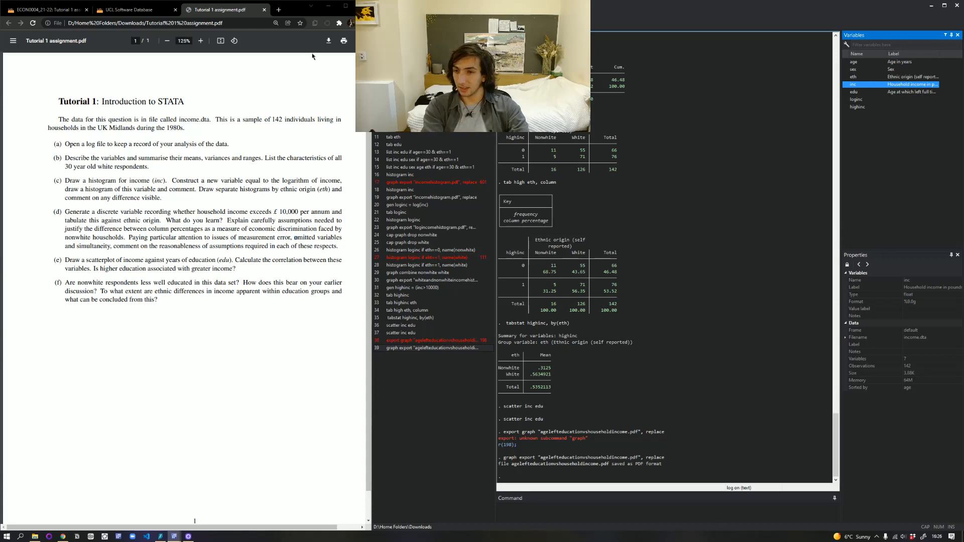
# - Search the web for "simultaneity" in a new browser tab
pyautogui.click(279, 9)
pyautogui.write('simultabn')
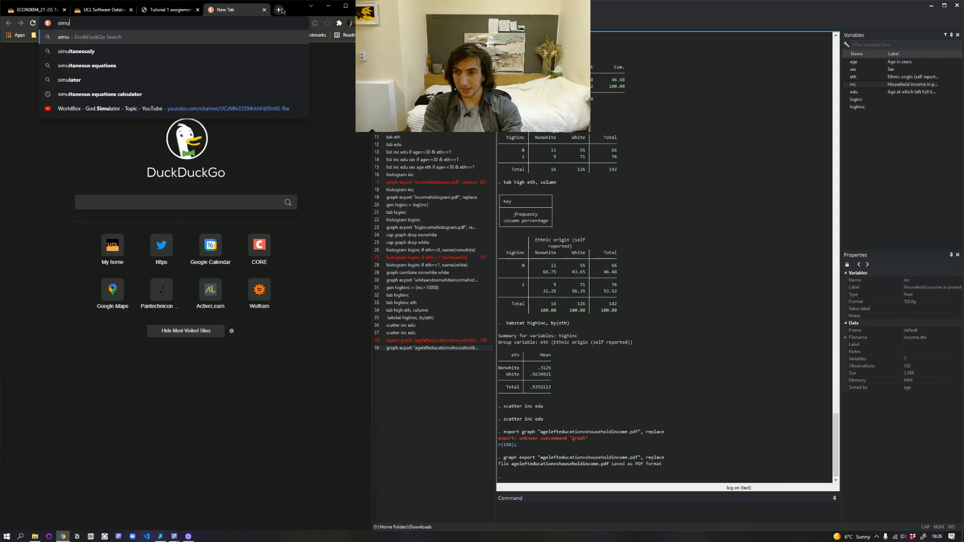
pyautogui.press('BackSpace')
pyautogui.press('BackSpace')
pyautogui.write('neir')
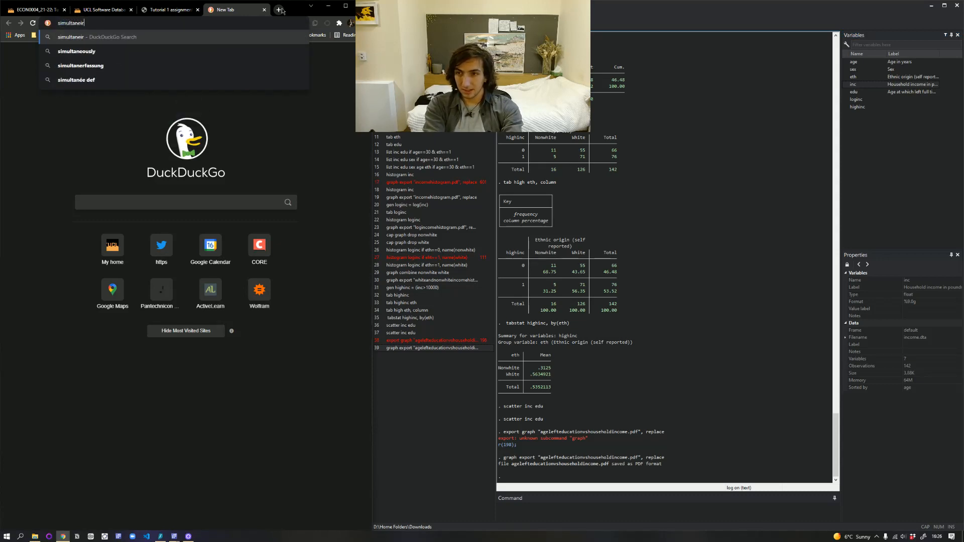
pyautogui.press('BackSpace')
pyautogui.write('ty')
pyautogui.press('Return')
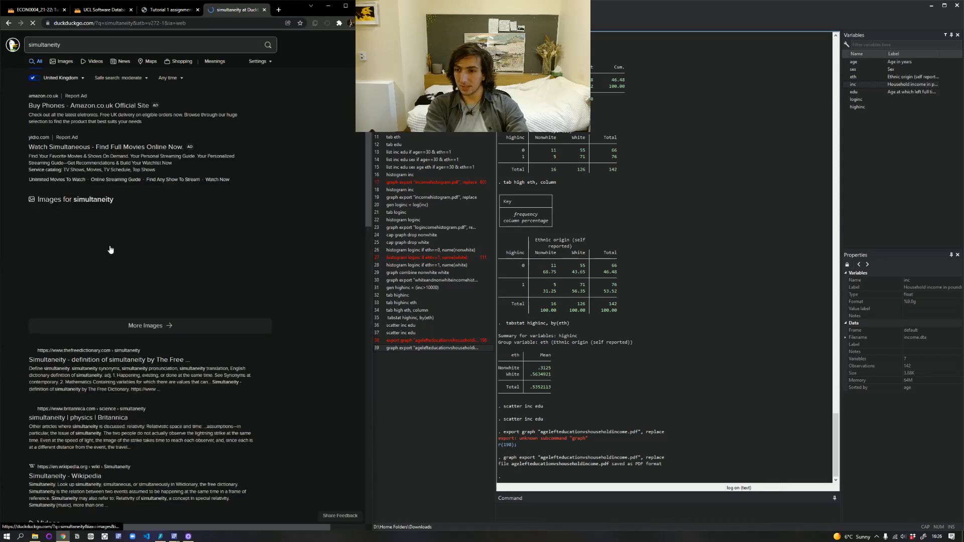
# - Read the Free Dictionary and Wikipedia entries on simultaneity, and close the lookup to return to the assignment
pyautogui.rightClick(90, 363)
pyautogui.click(69, 360)
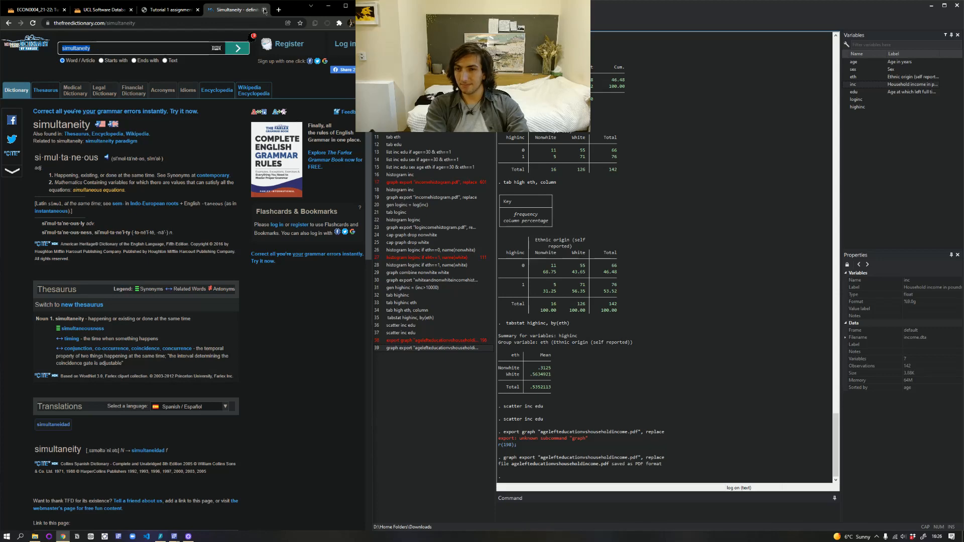
pyautogui.click(8, 23)
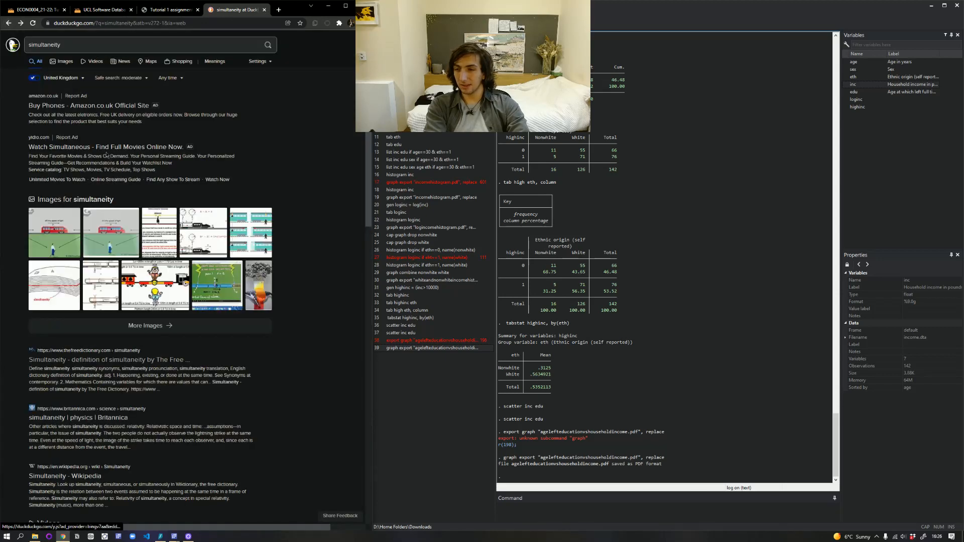
pyautogui.click(70, 474)
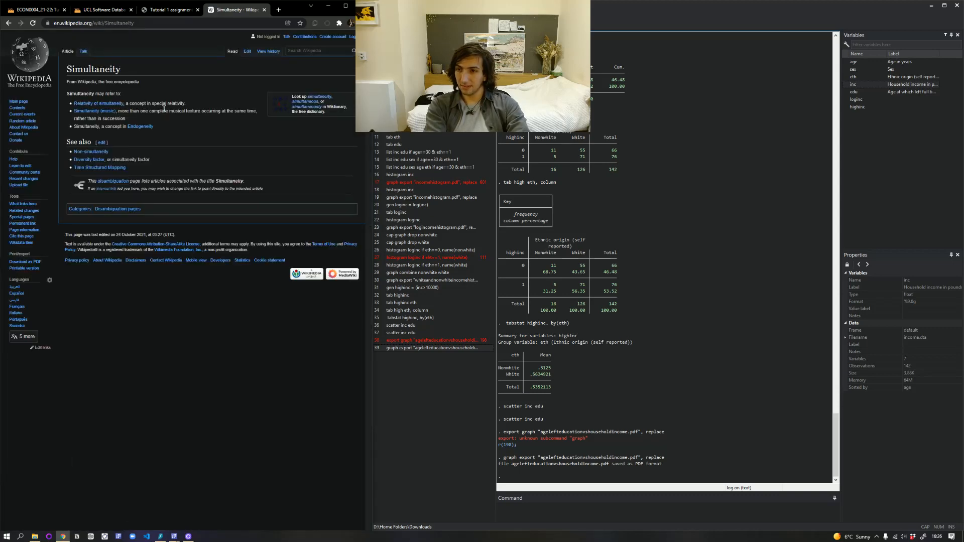
pyautogui.moveTo(103, 111)
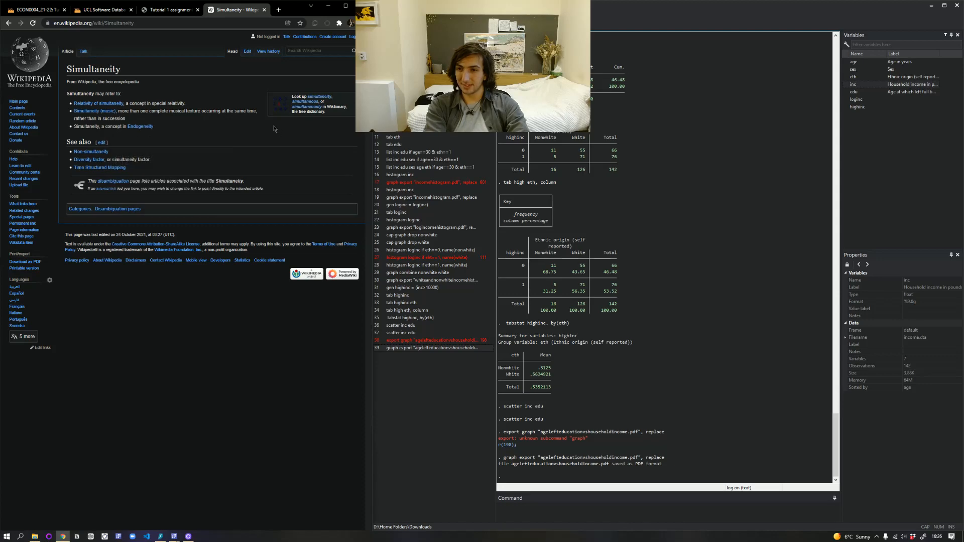
pyautogui.click(264, 9)
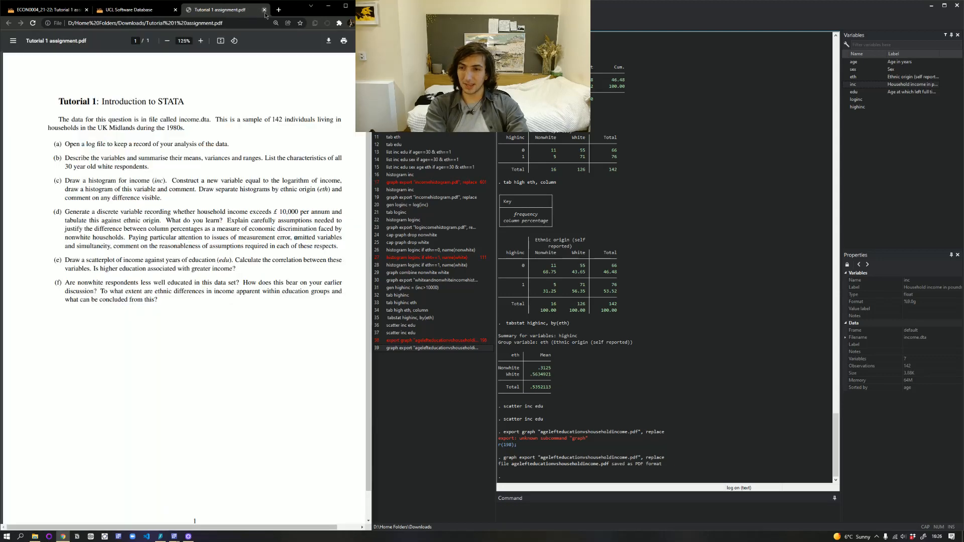
# - Read the end of item (d) and the scatterplot and correlation tasks of item (e) in the assignment
pyautogui.doubleClick(246, 245)
pyautogui.doubleClick(237, 245)
pyautogui.click(249, 246)
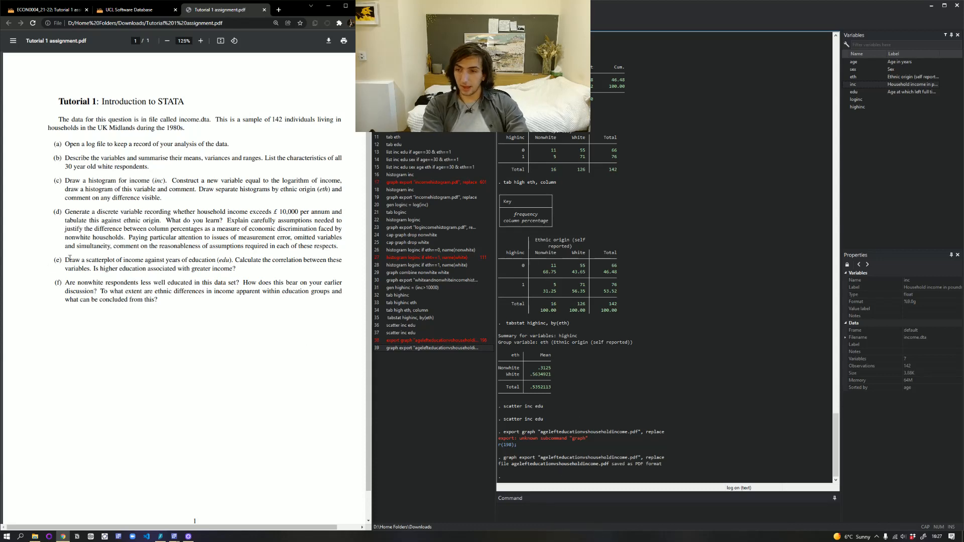
pyautogui.moveTo(66, 260); pyautogui.dragTo(230, 261)
pyautogui.click(236, 261)
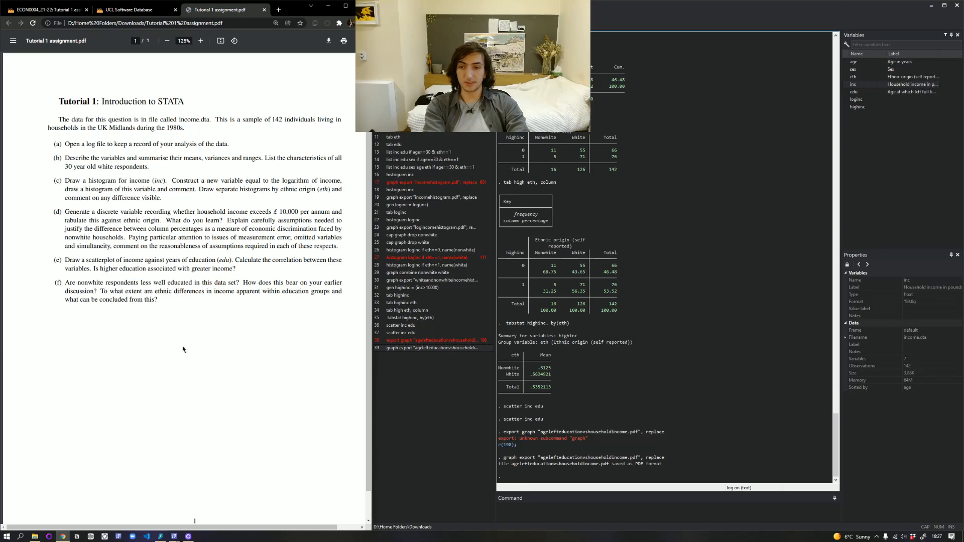
# - Check the item (e) commands in the do-file and run correlate inc edu to calculate the income-education correlation
pyautogui.moveTo(174, 536)
pyautogui.click(196, 495)
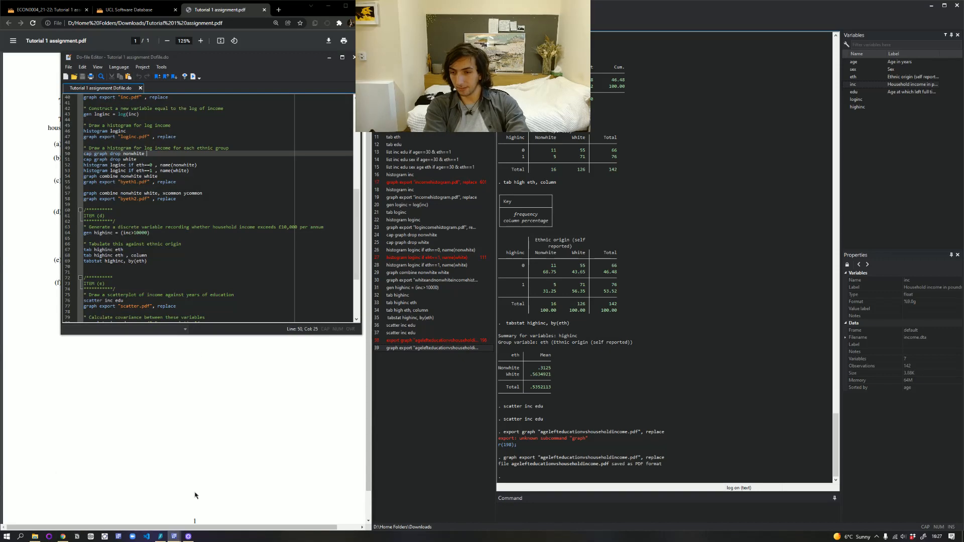
pyautogui.scroll(-2, 156, 311)
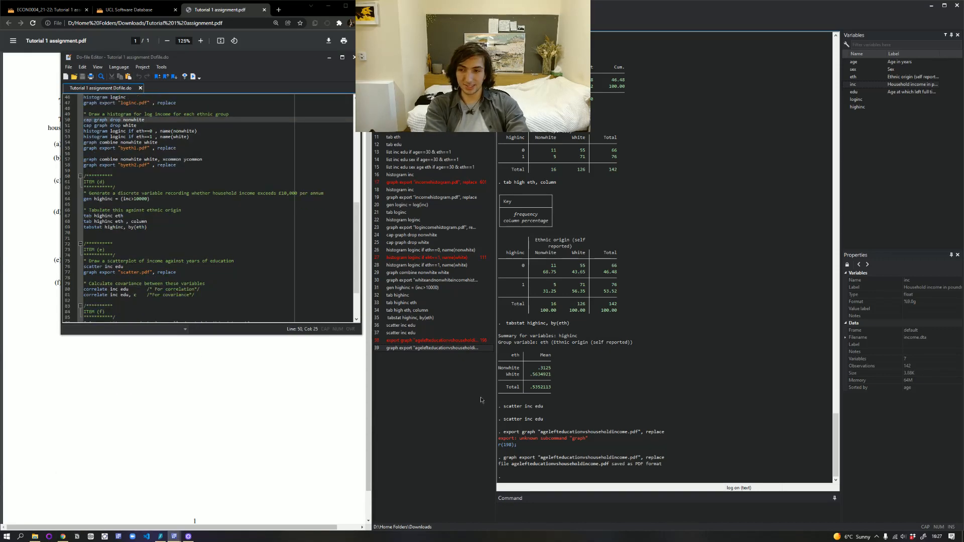
pyautogui.click(564, 515)
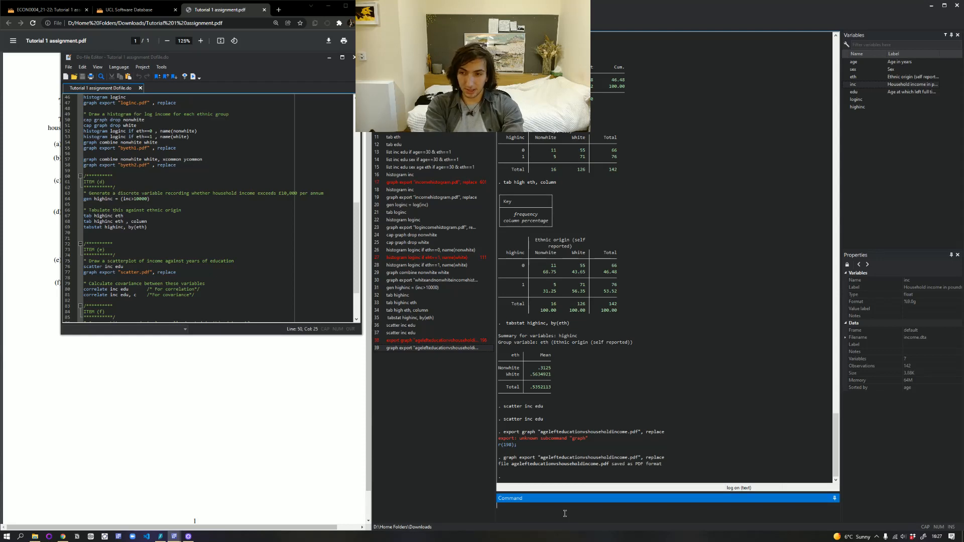
pyautogui.write('correlate')
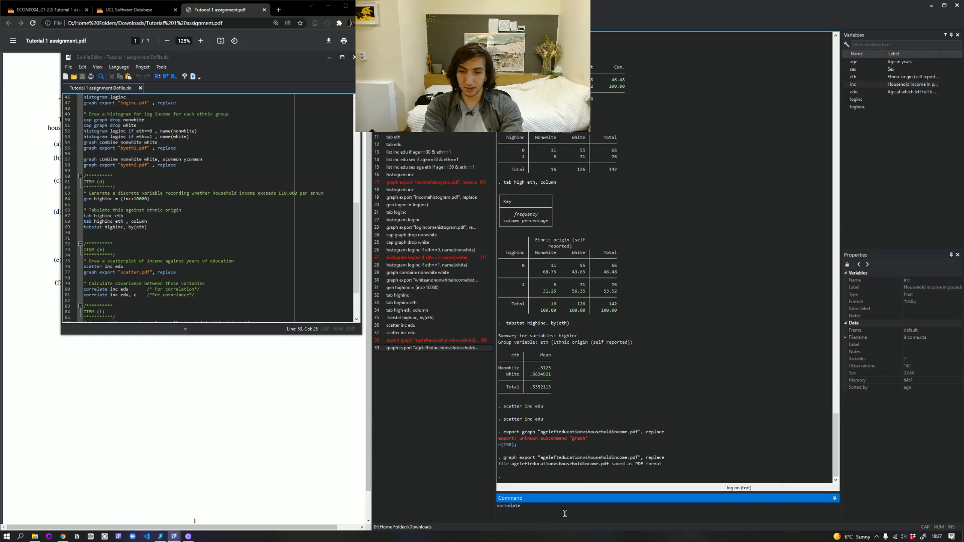
pyautogui.write(' inc edu')
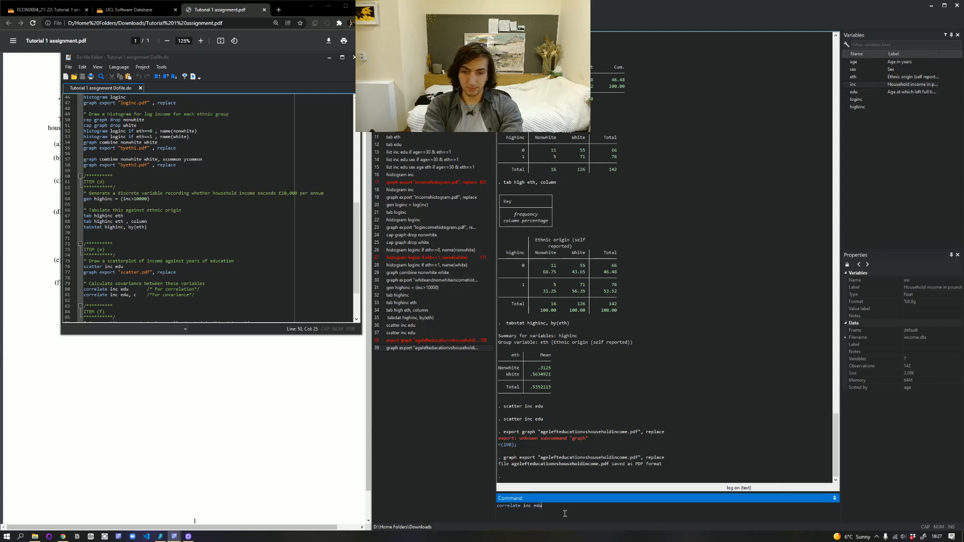
pyautogui.press('Return')
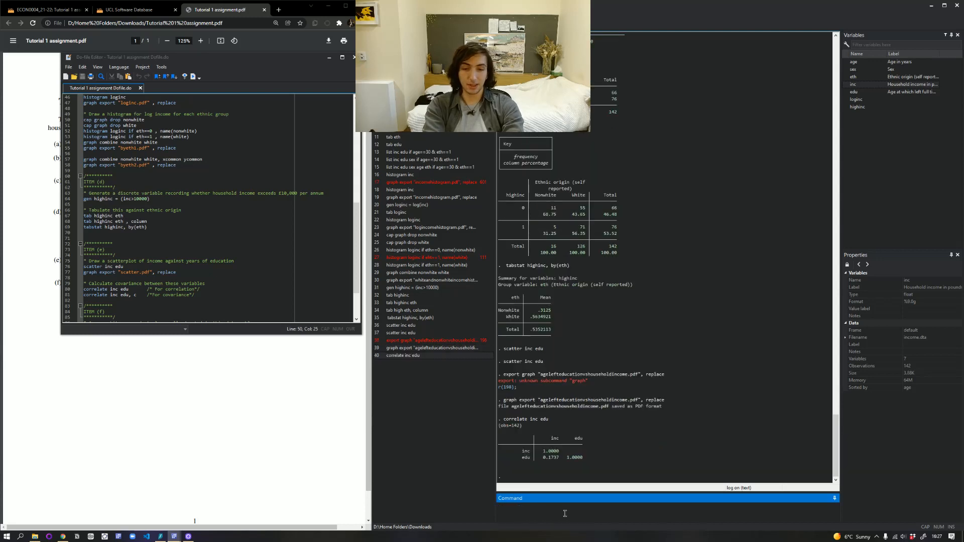
# - Examine the correlation matrix of inc and edu, comparing the diagonal entries with the off-diagonal coefficient
pyautogui.click(543, 458)
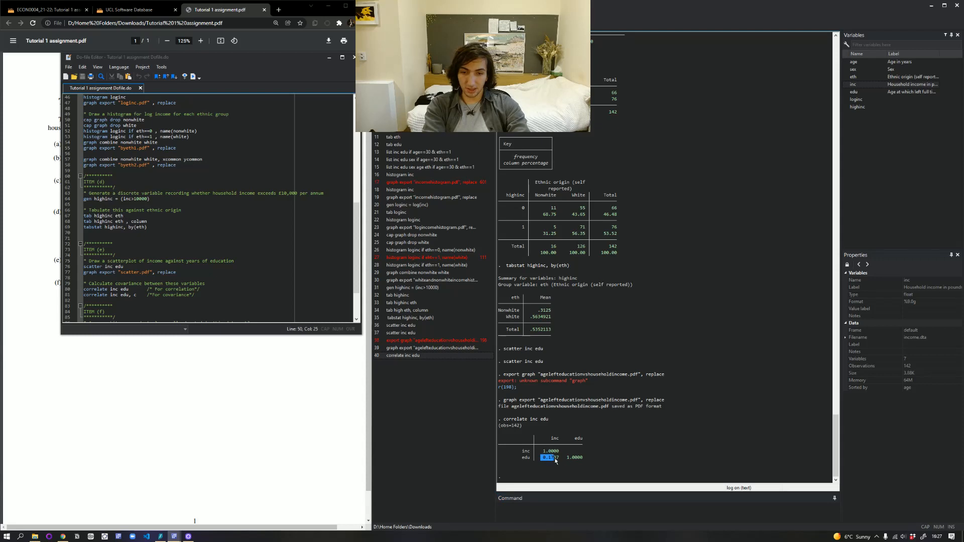
pyautogui.moveTo(555, 461); pyautogui.dragTo(562, 460)
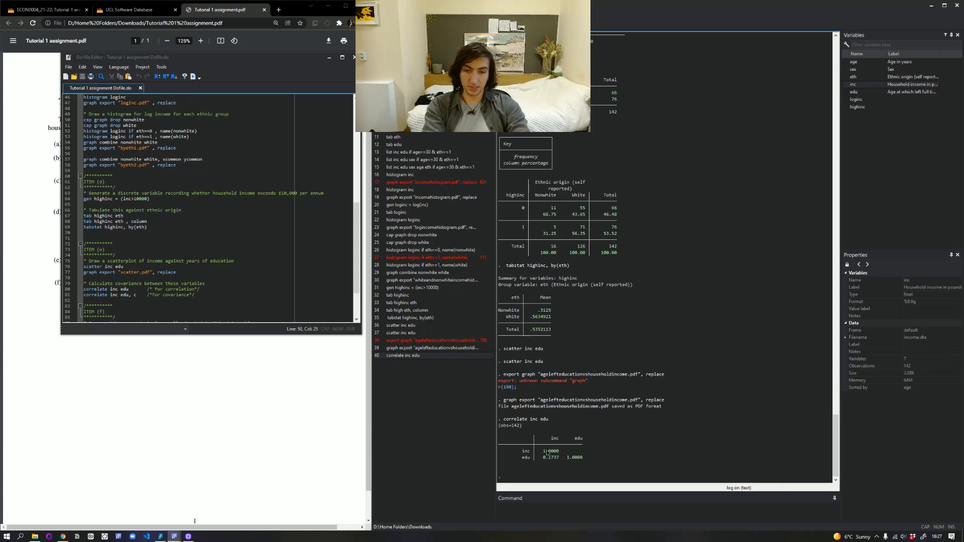
pyautogui.moveTo(541, 451); pyautogui.dragTo(586, 457)
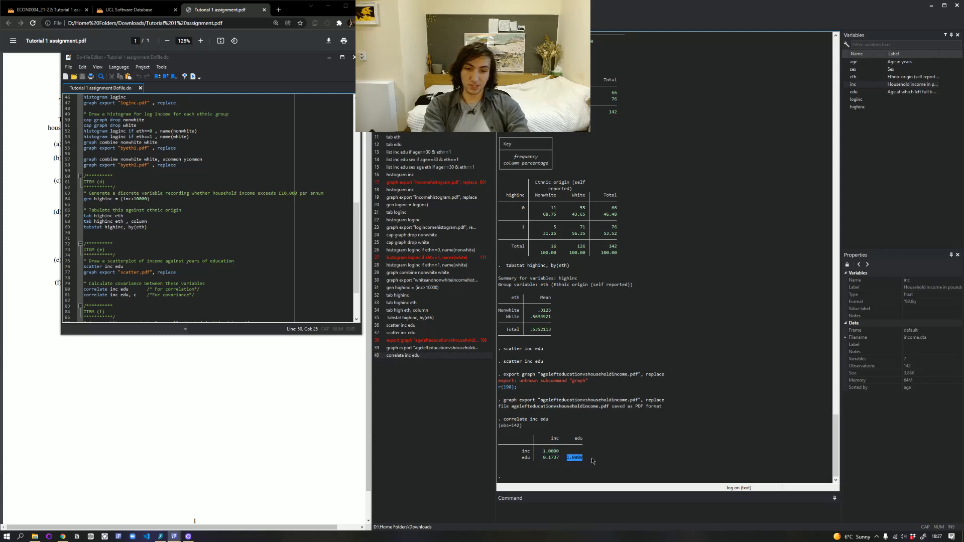
pyautogui.click(591, 464)
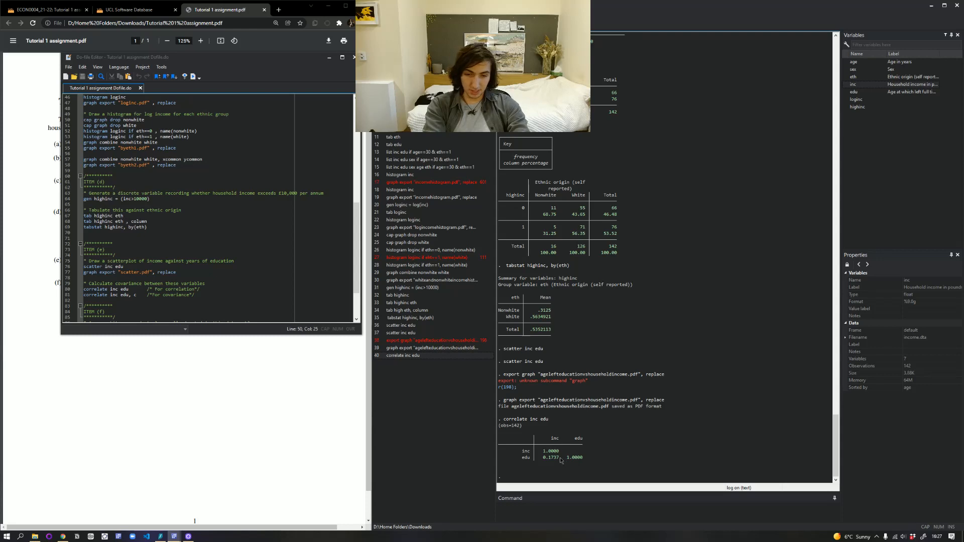
pyautogui.moveTo(559, 458); pyautogui.dragTo(538, 459)
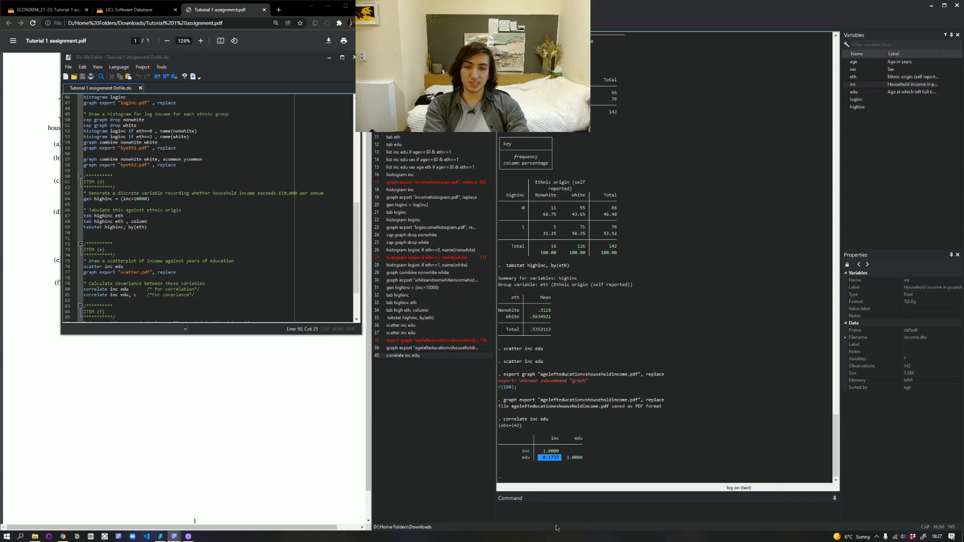
pyautogui.click(548, 510)
pyautogui.click(584, 459)
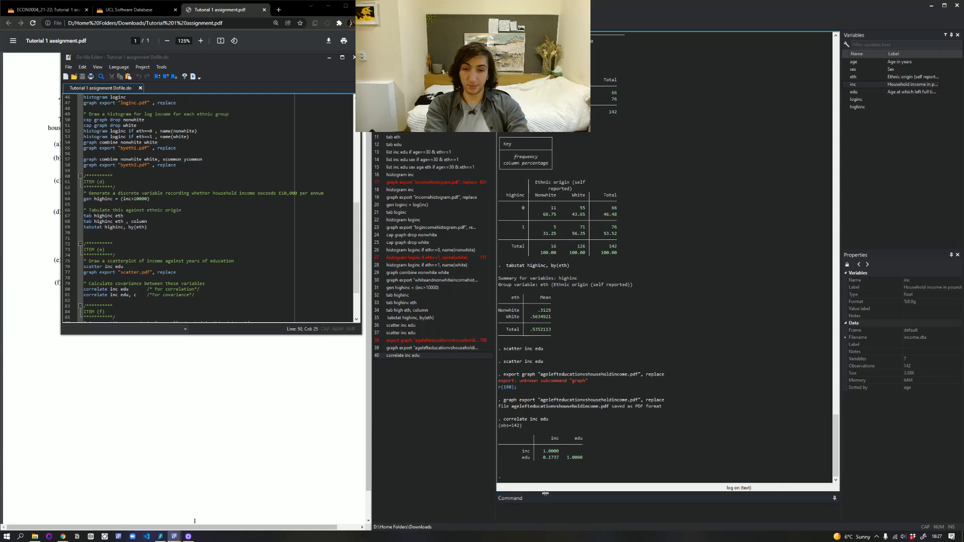
# - Run correlate inc edu, c to calculate the covariance matrix, and examine the covariance between income and education
pyautogui.click(537, 513)
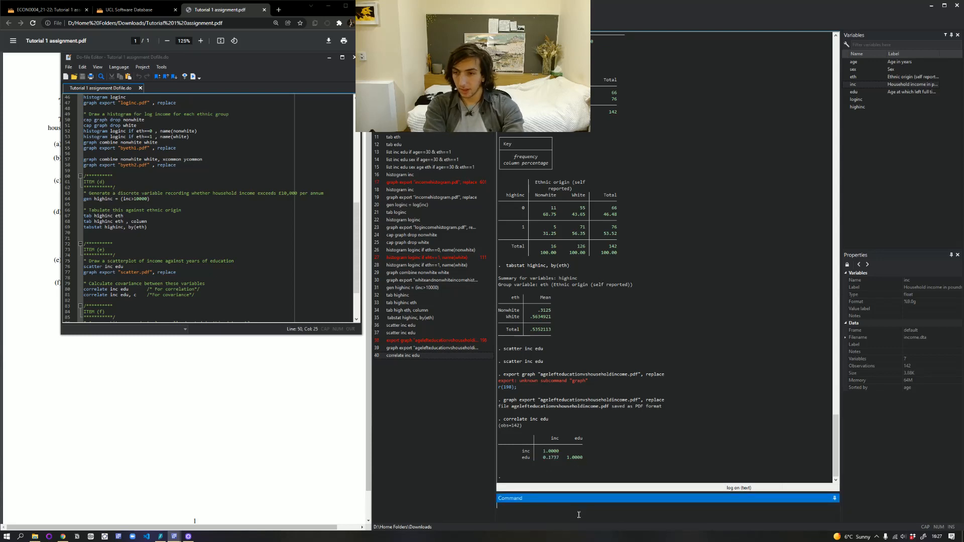
pyautogui.write('correlat')
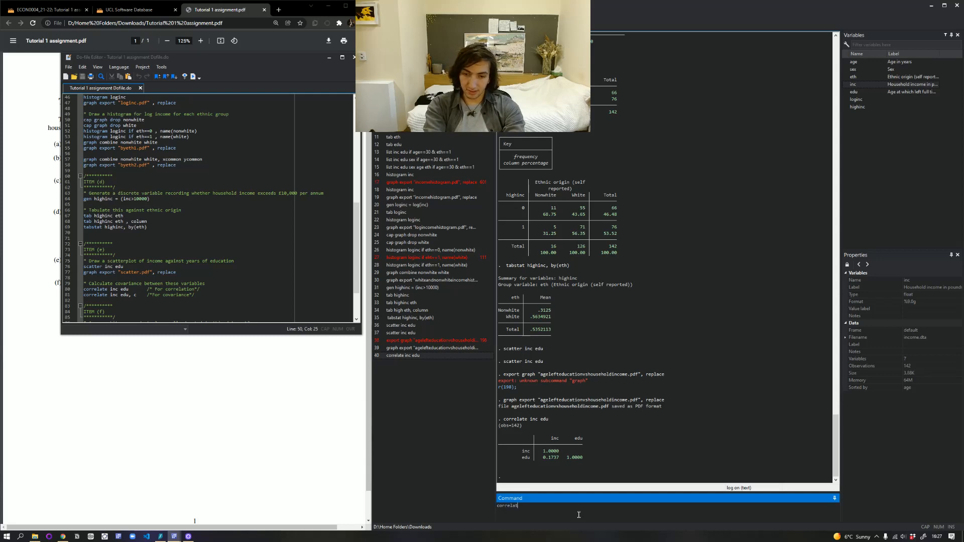
pyautogui.write('e inc edu, c')
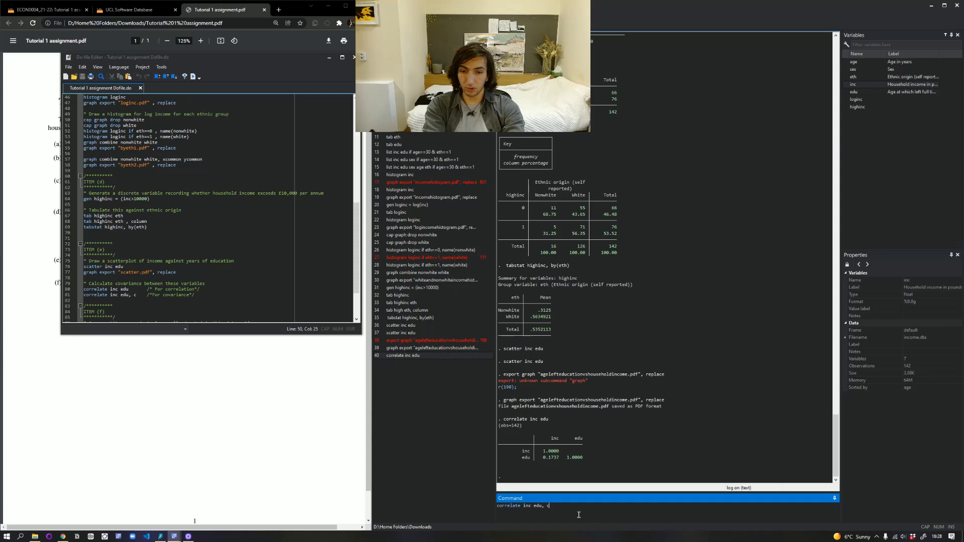
pyautogui.press('Return')
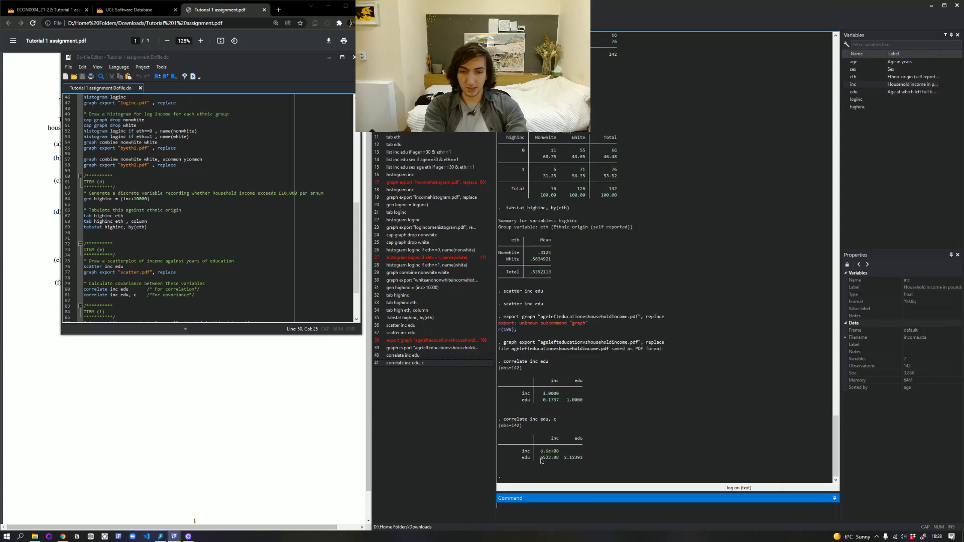
pyautogui.moveTo(541, 458); pyautogui.dragTo(560, 461)
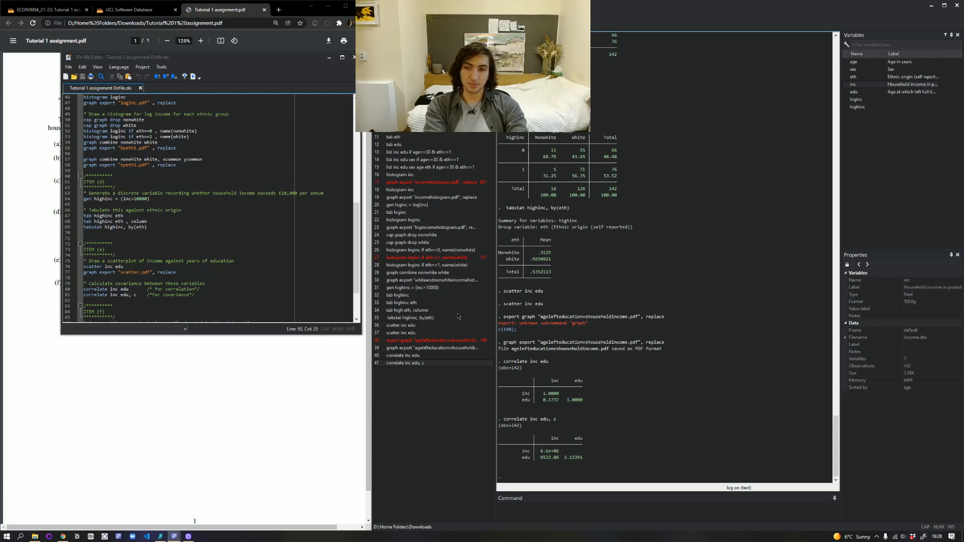
# - Reread item (e) on whether higher education is associated with greater income, and check the income-education correlation coefficient against it
pyautogui.click(131, 363)
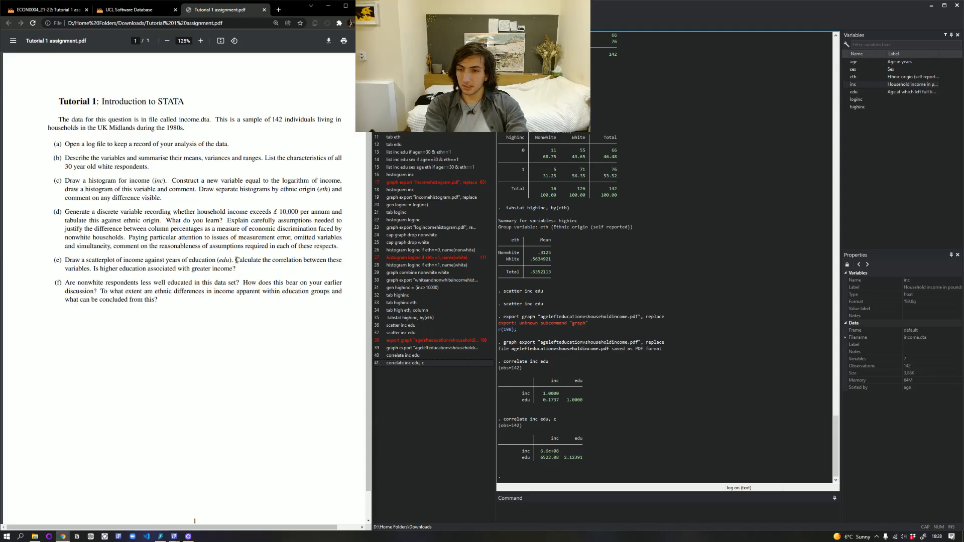
pyautogui.moveTo(236, 260); pyautogui.dragTo(336, 260)
pyautogui.doubleClick(163, 269)
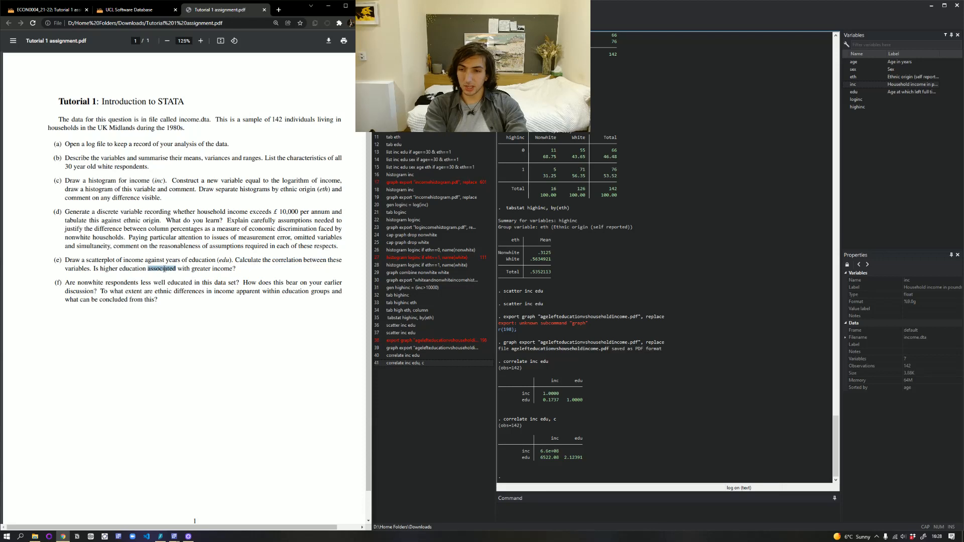
pyautogui.click(224, 269)
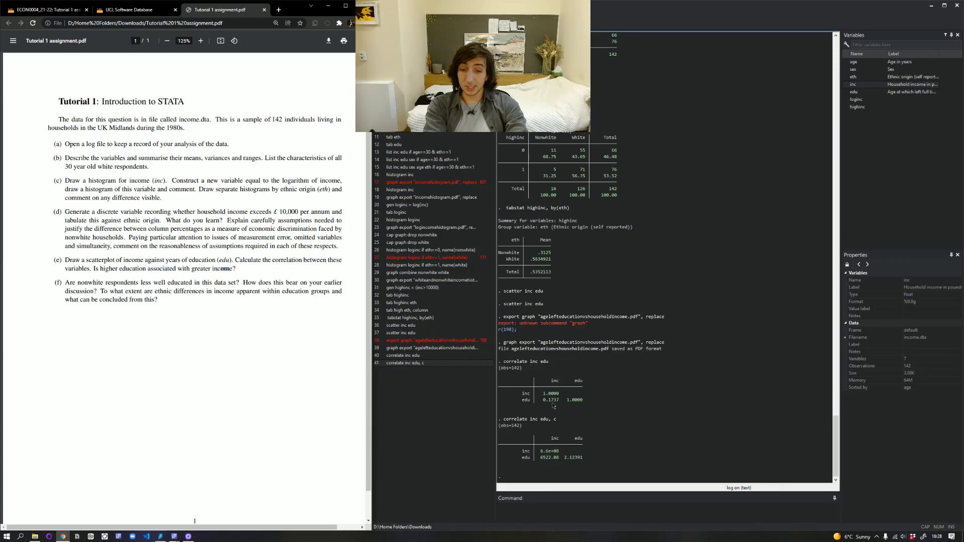
pyautogui.moveTo(544, 400); pyautogui.dragTo(557, 403)
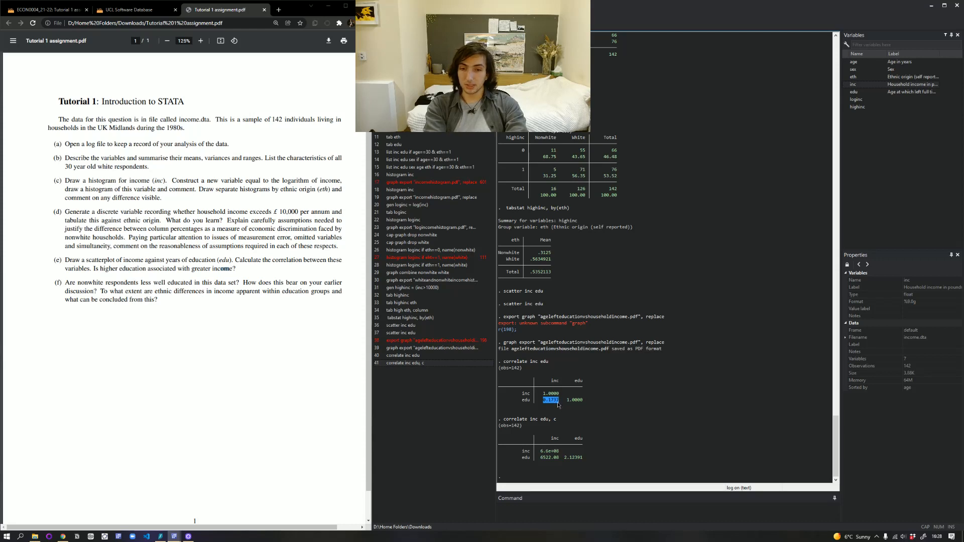
pyautogui.moveTo(559, 402); pyautogui.dragTo(557, 402)
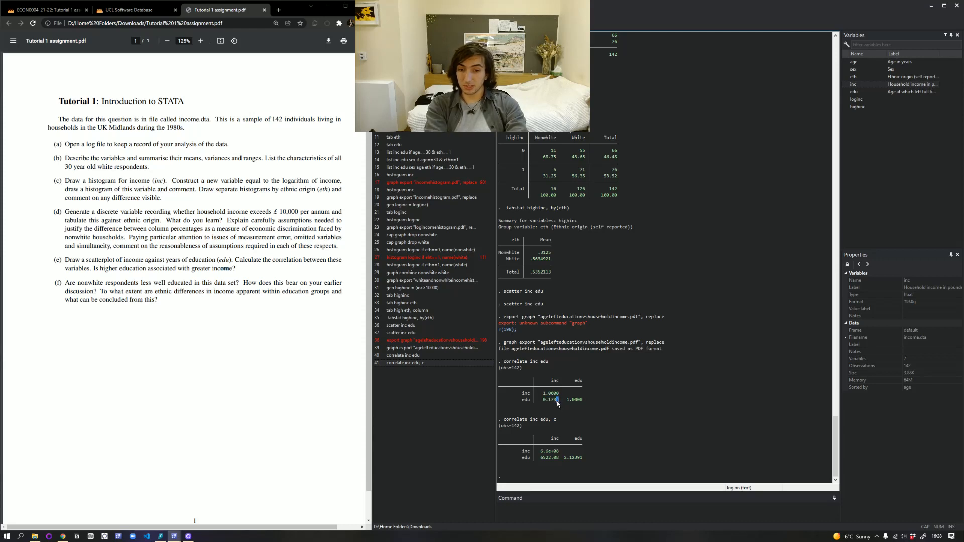
pyautogui.click(544, 405)
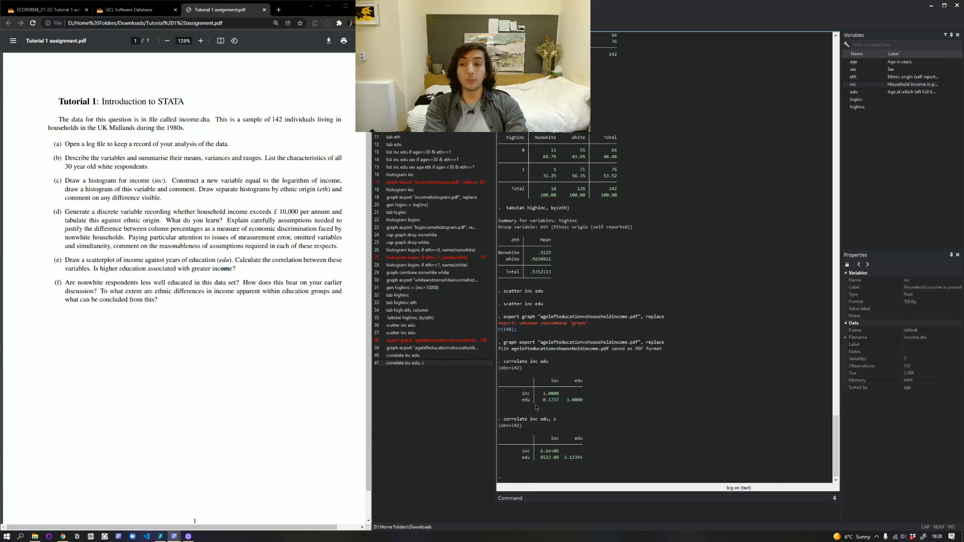
# - Read item (f) of the assignment and find the item (f) commands in the do-file, including the tabstat line for education by ethnicity
pyautogui.click(303, 293)
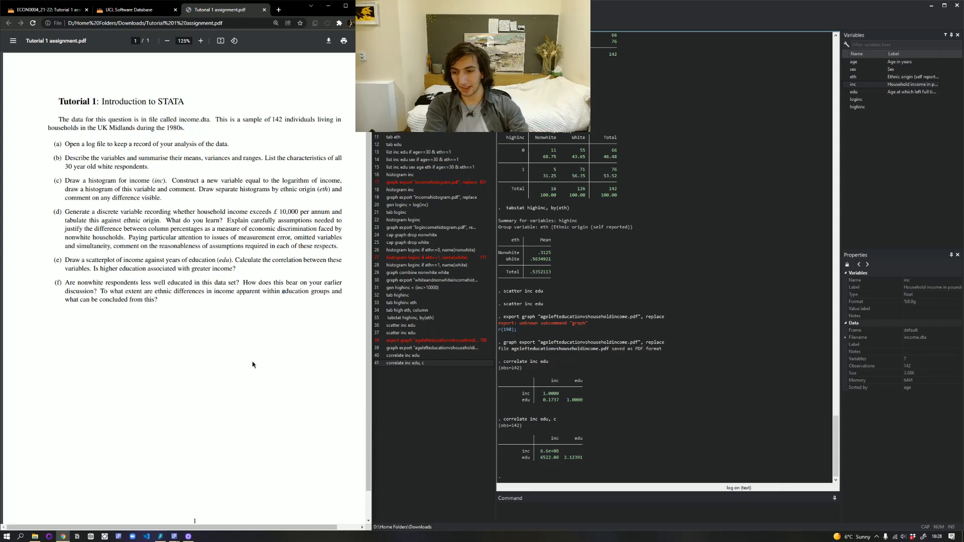
pyautogui.click(174, 536)
pyautogui.click(209, 515)
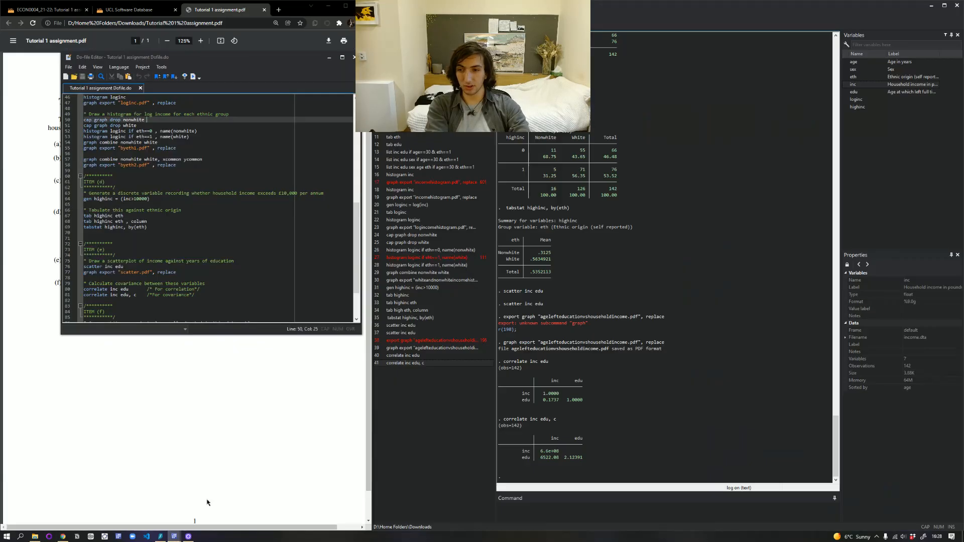
pyautogui.scroll(-5, 169, 307)
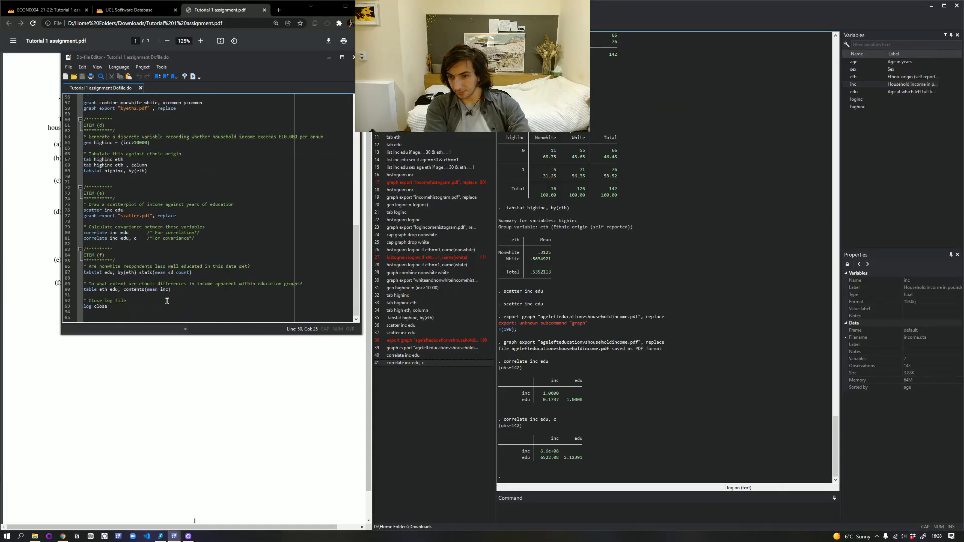
pyautogui.click(84, 272)
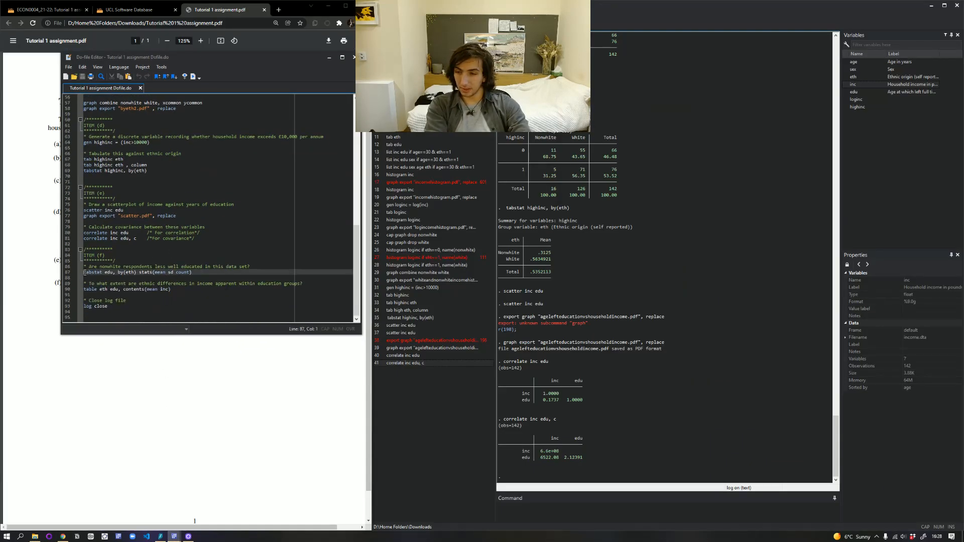
pyautogui.moveTo(84, 272); pyautogui.dragTo(193, 273)
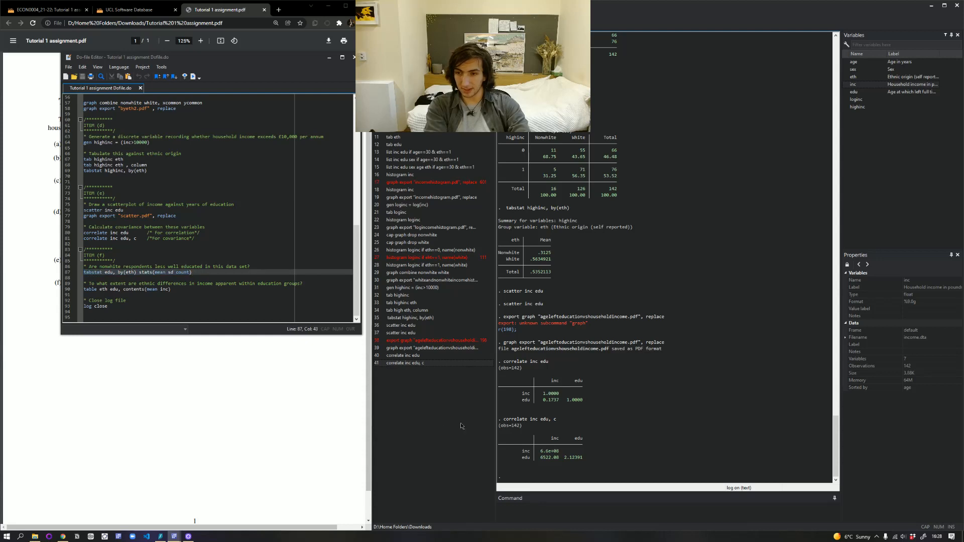
pyautogui.click(110, 306)
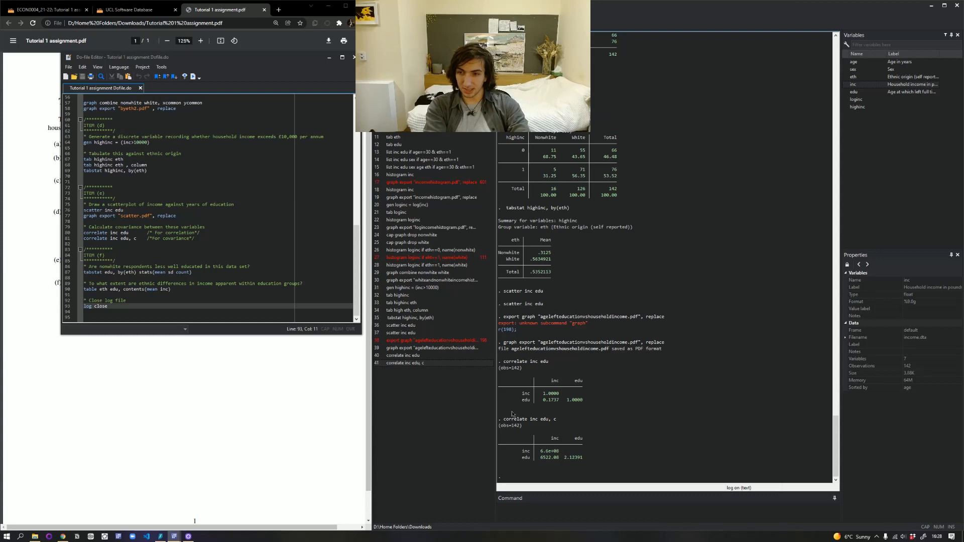
# - Try to summarise education by ethnic origin with the command tabsat edu, by(eth) stats(mean sd count)
pyautogui.click(546, 508)
pyautogui.write('re')
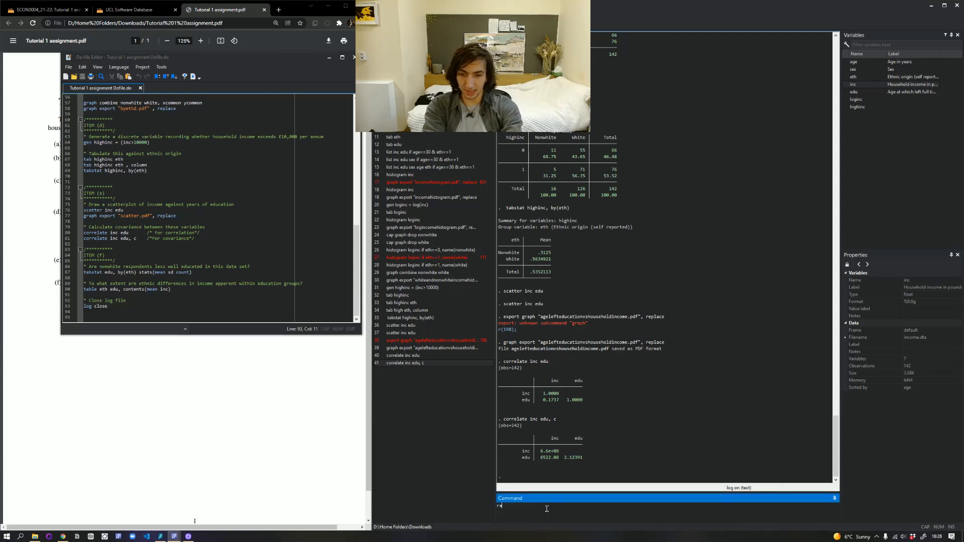
pyautogui.press('BackSpace')
pyautogui.press('BackSpace')
pyautogui.write('tabsa')
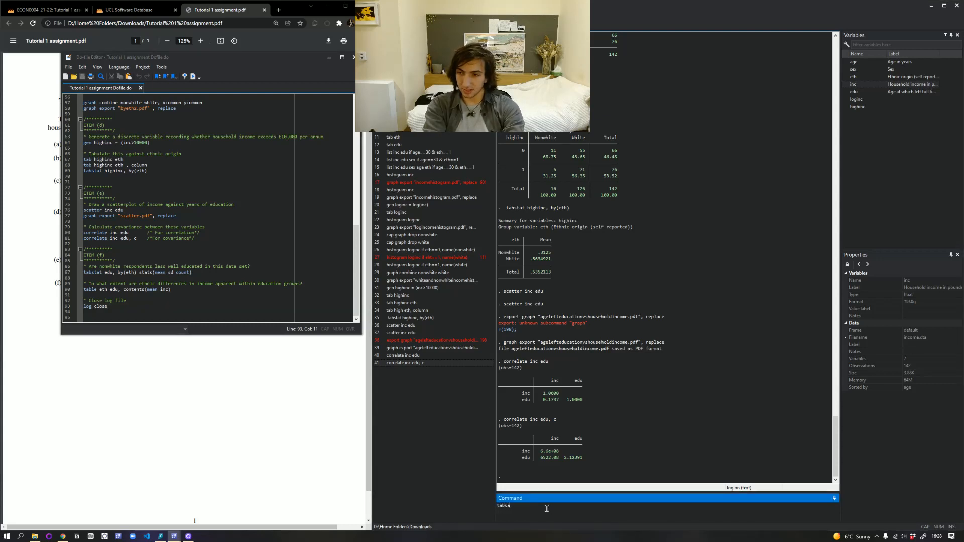
pyautogui.write('t edu')
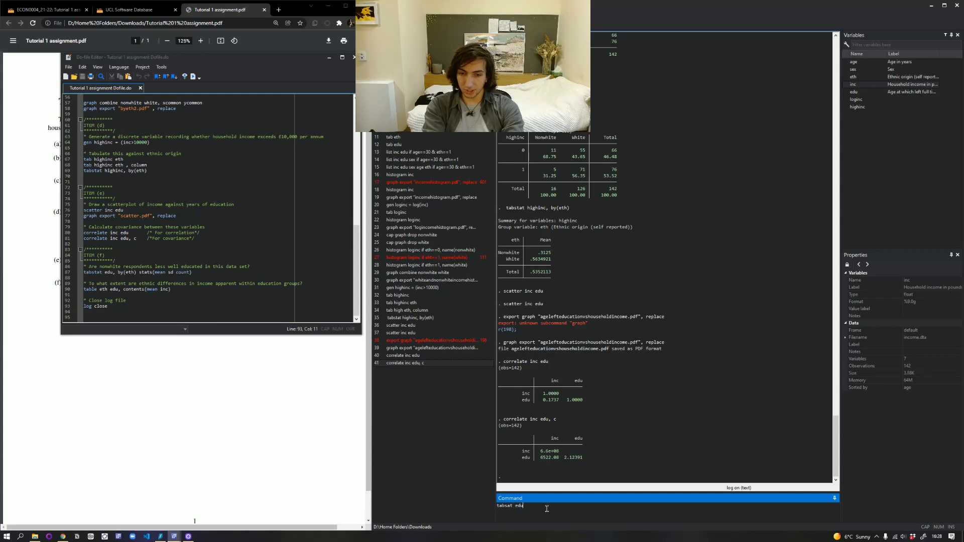
pyautogui.write(', byu')
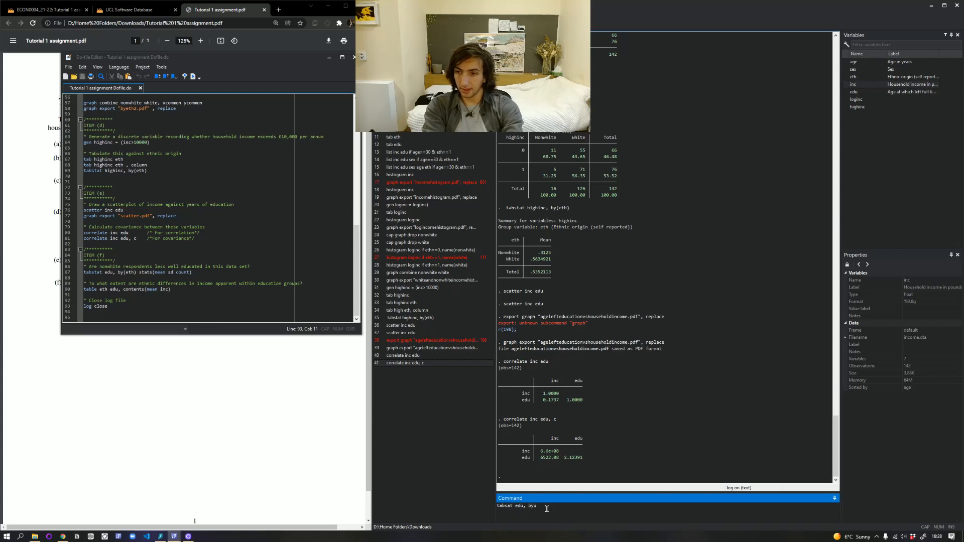
pyautogui.press('BackSpace')
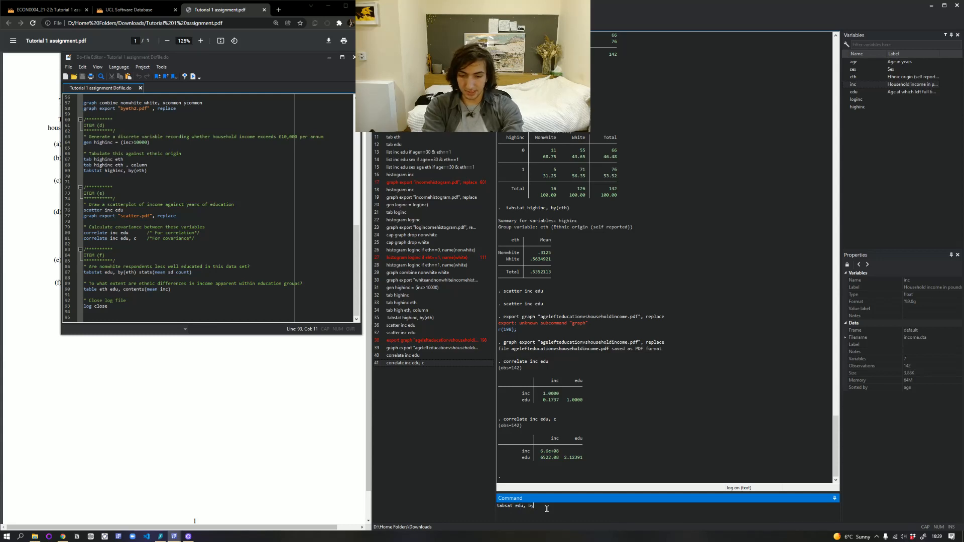
pyautogui.write('(eth')
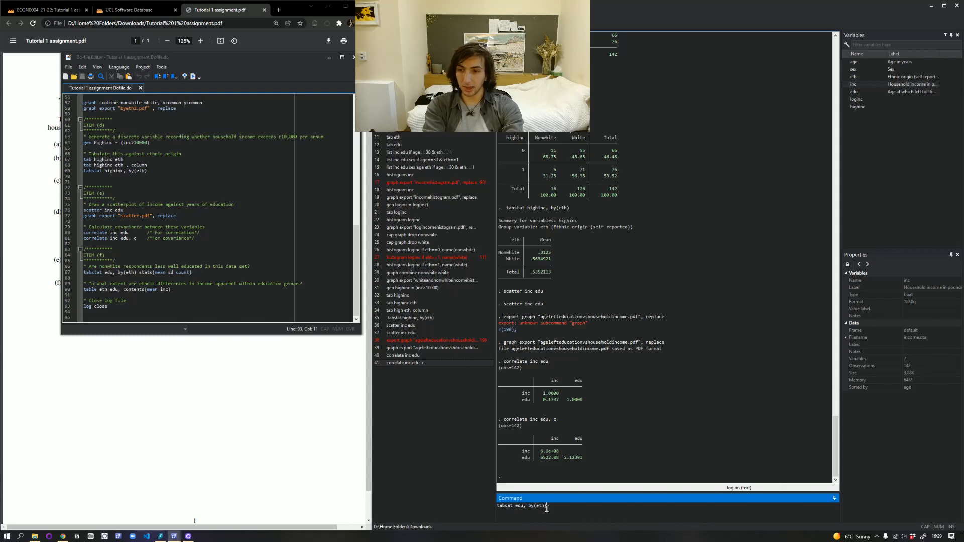
pyautogui.write(' sta')
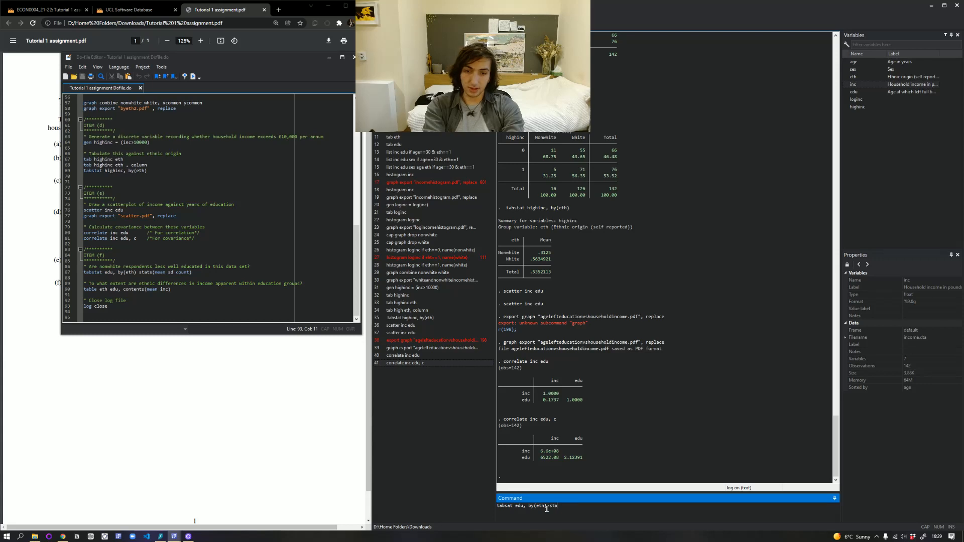
pyautogui.write('ts')
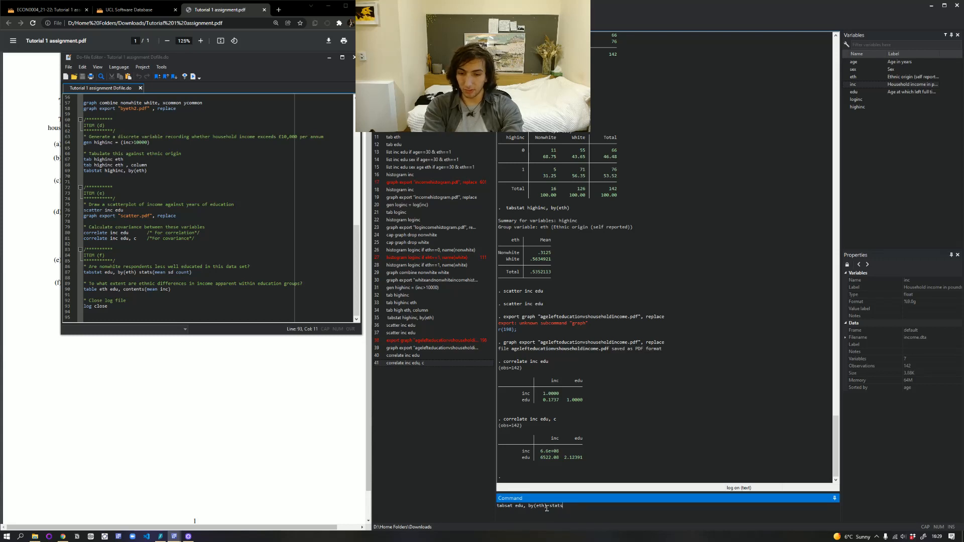
pyautogui.write('(mean,')
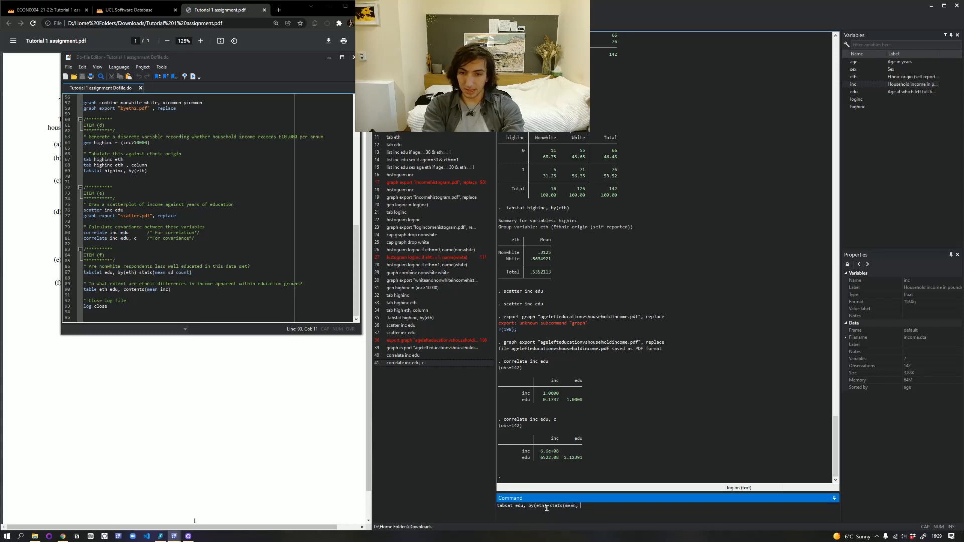
pyautogui.write(' dssd count)')
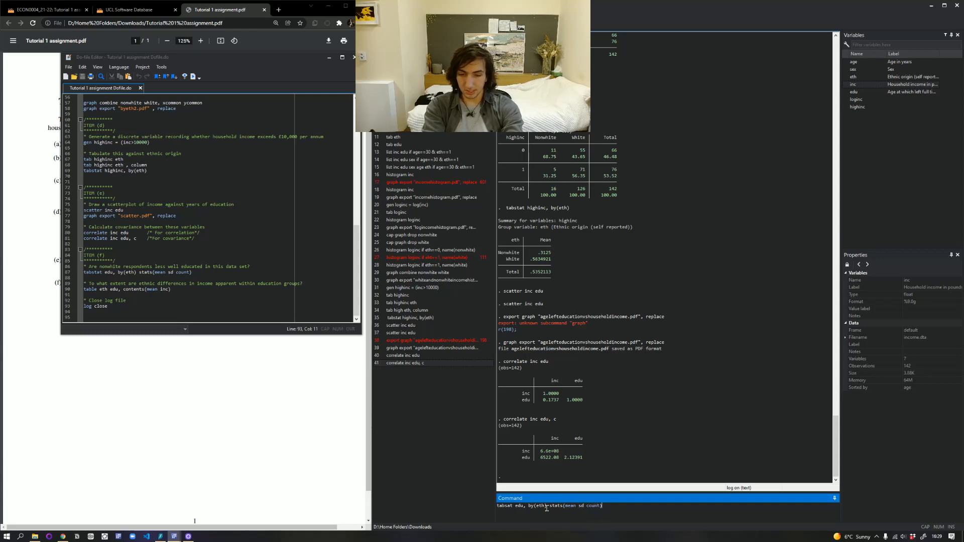
pyautogui.press('Return')
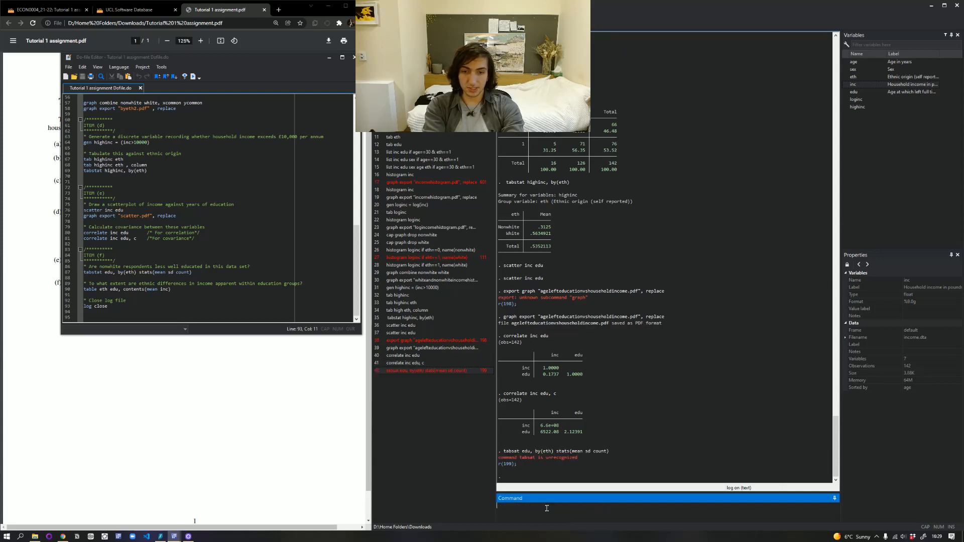
# - Reuse the failed command with its name corrected and run tabstat edu, by(eth) stats(mean sd count)
pyautogui.moveTo(610, 451); pyautogui.dragTo(504, 452)
pyautogui.hotkey('ctrl', 'c')
pyautogui.click(522, 507)
pyautogui.hotkey('ctrl', 'v')
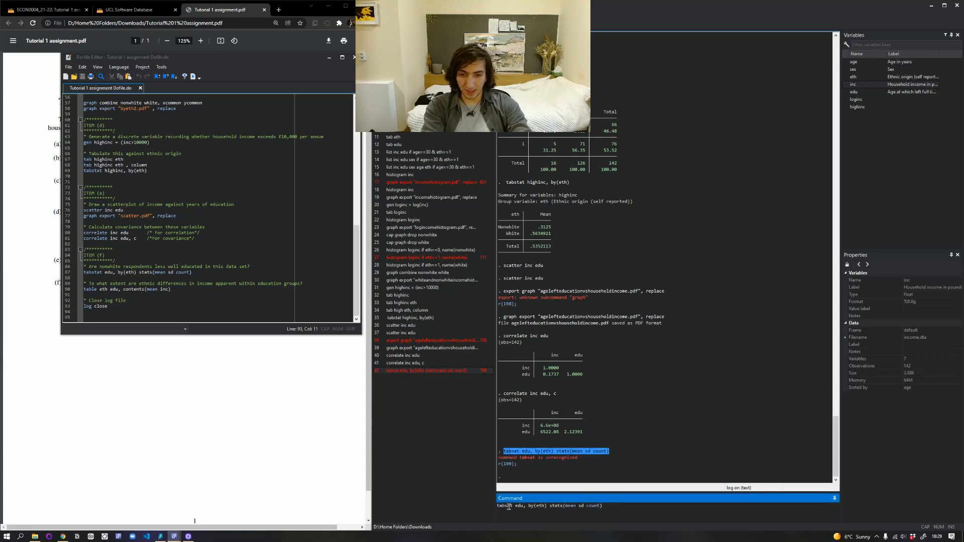
pyautogui.click(509, 507)
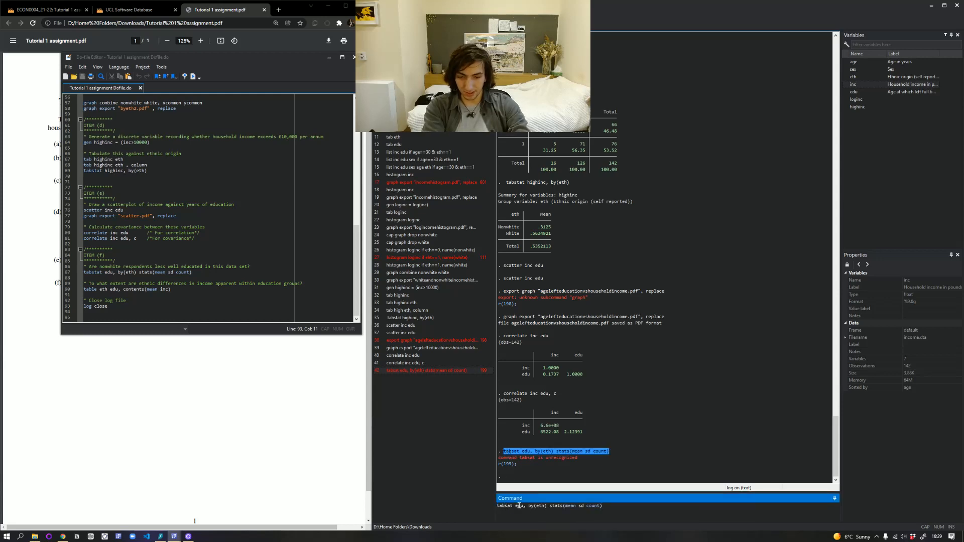
pyautogui.write('t')
pyautogui.press('Return')
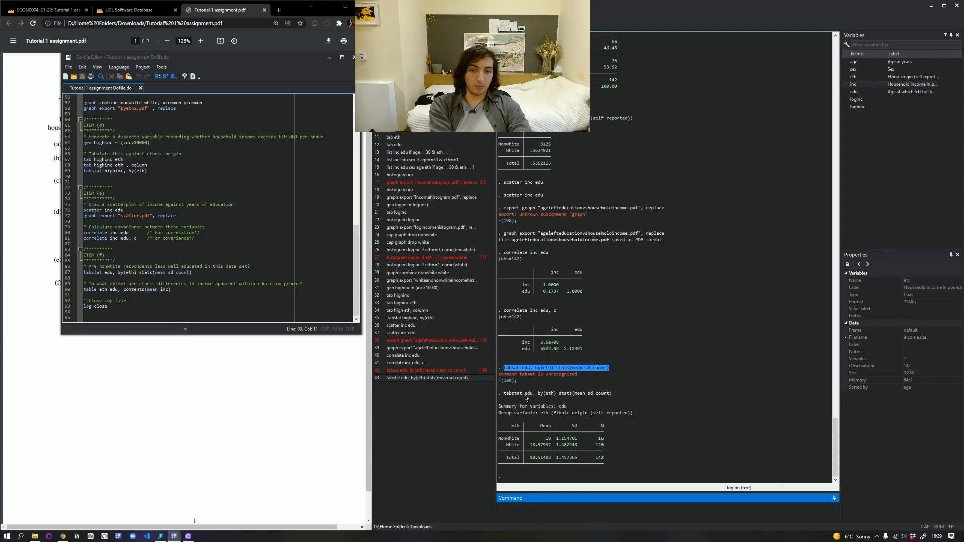
# - Examine the edu variable and by(eth) option in the tabstat command, and the ethnic groups in its summary table
pyautogui.doubleClick(529, 395)
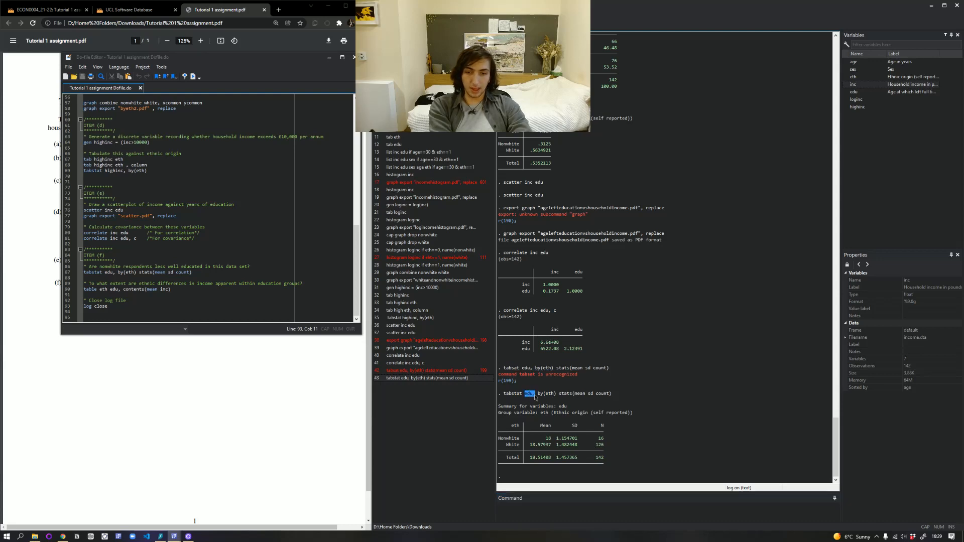
pyautogui.click(535, 395)
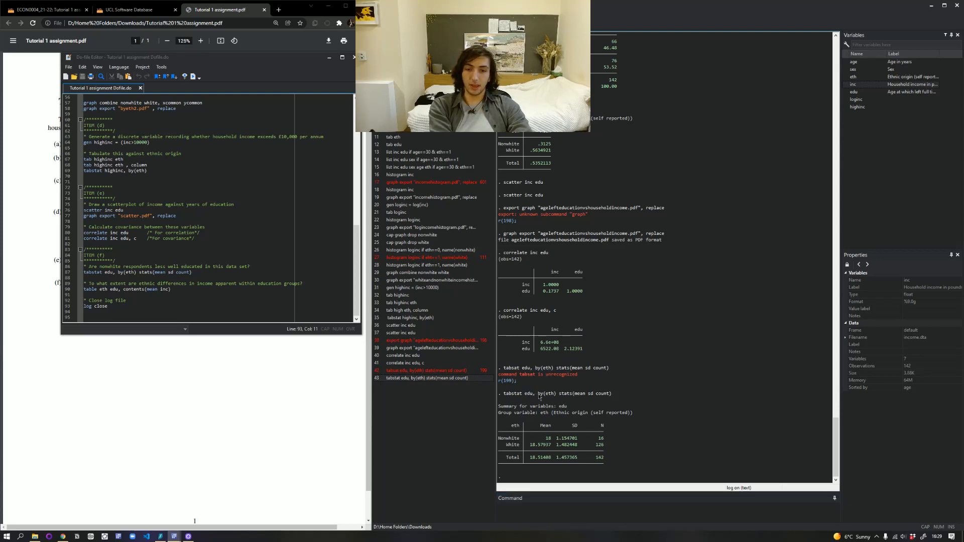
pyautogui.doubleClick(528, 396)
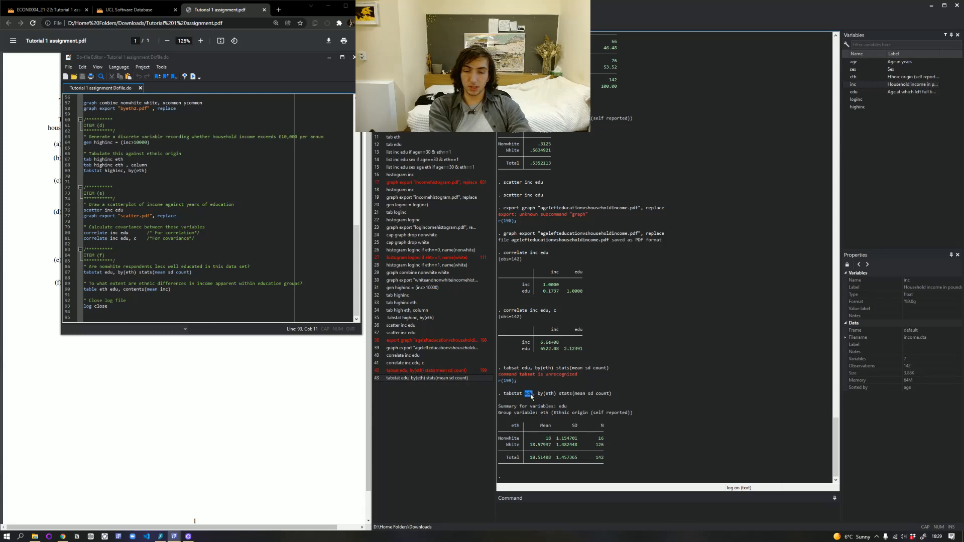
pyautogui.moveTo(535, 395); pyautogui.dragTo(553, 396)
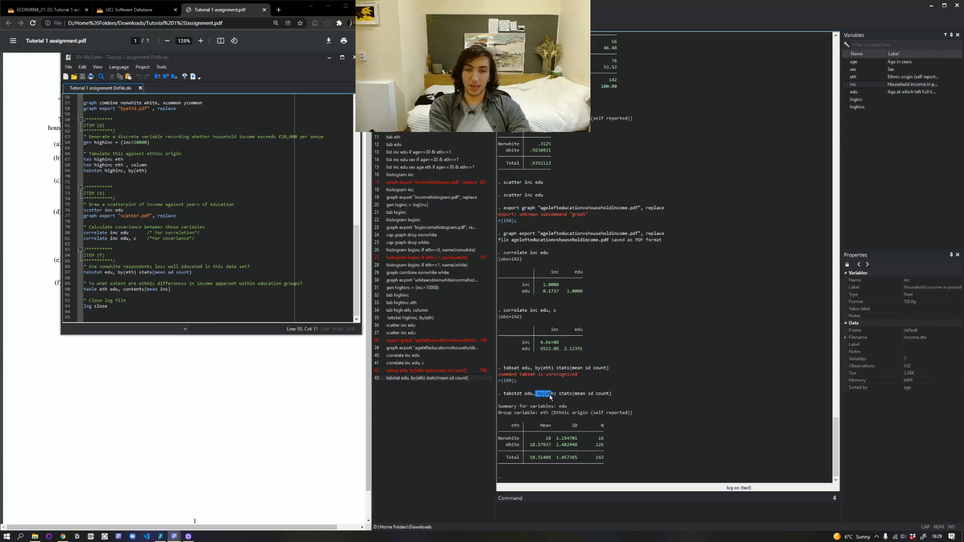
pyautogui.click(518, 433)
pyautogui.moveTo(510, 426); pyautogui.dragTo(529, 444)
pyautogui.click(630, 452)
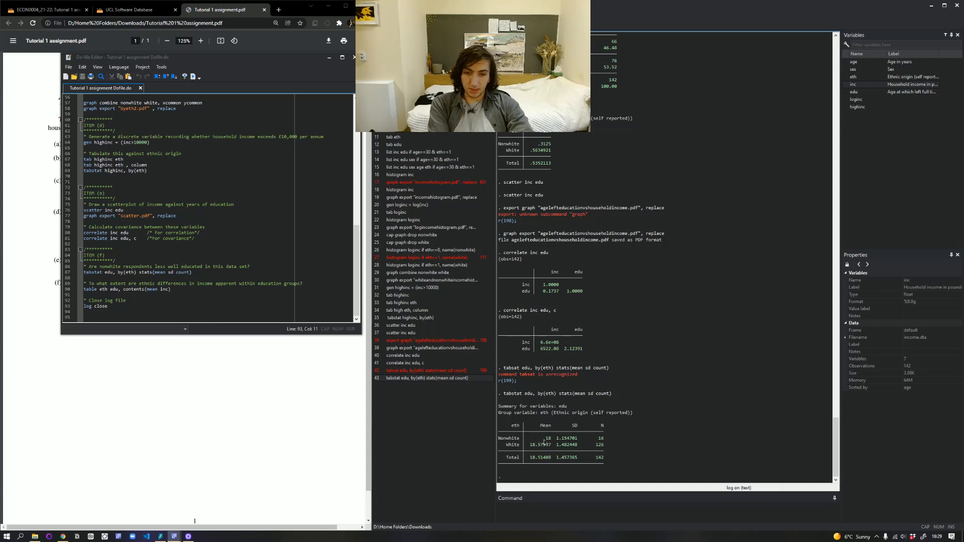
# - Compare the mean, standard deviation and count of education between nonwhite and white respondents in the summary table
pyautogui.moveTo(543, 442); pyautogui.dragTo(551, 441)
pyautogui.click(551, 441)
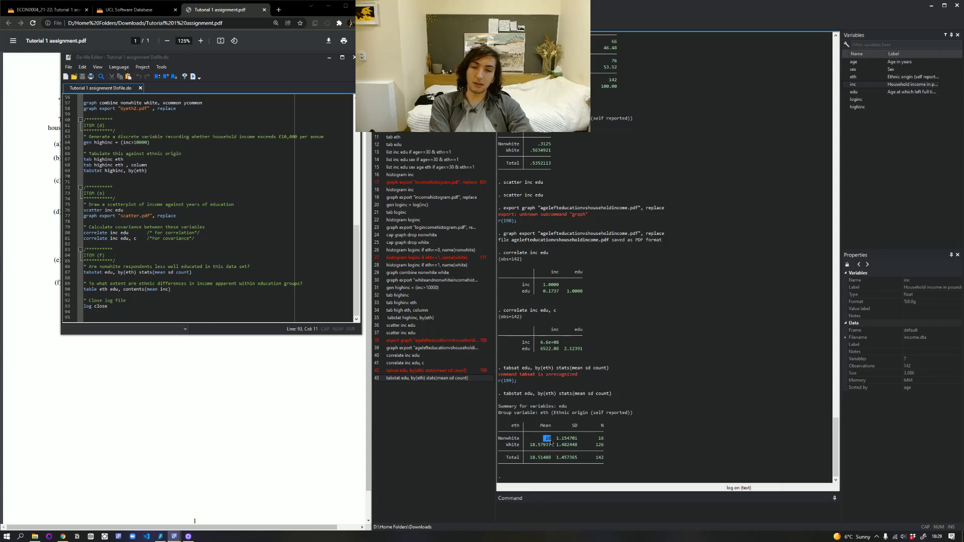
pyautogui.click(550, 442)
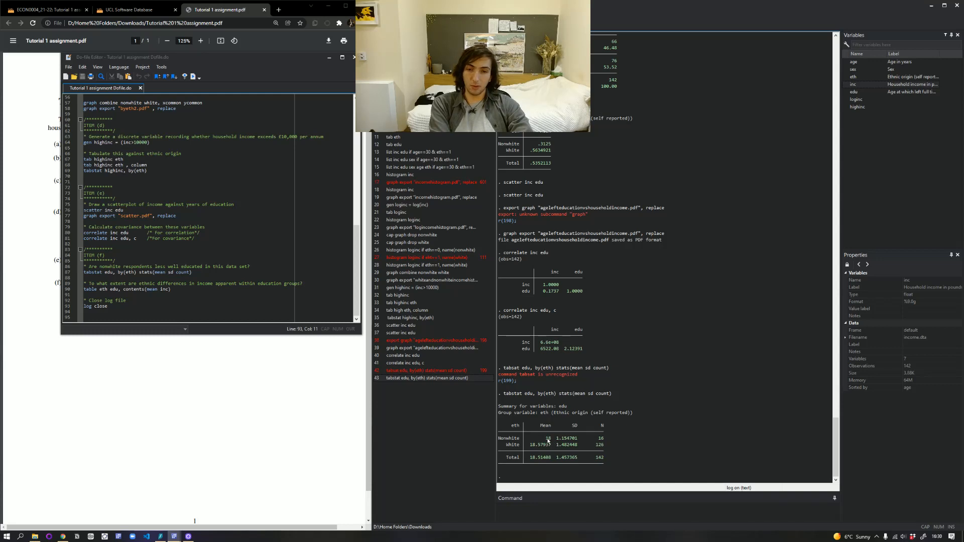
pyautogui.moveTo(545, 439); pyautogui.dragTo(578, 441)
pyautogui.click(556, 439)
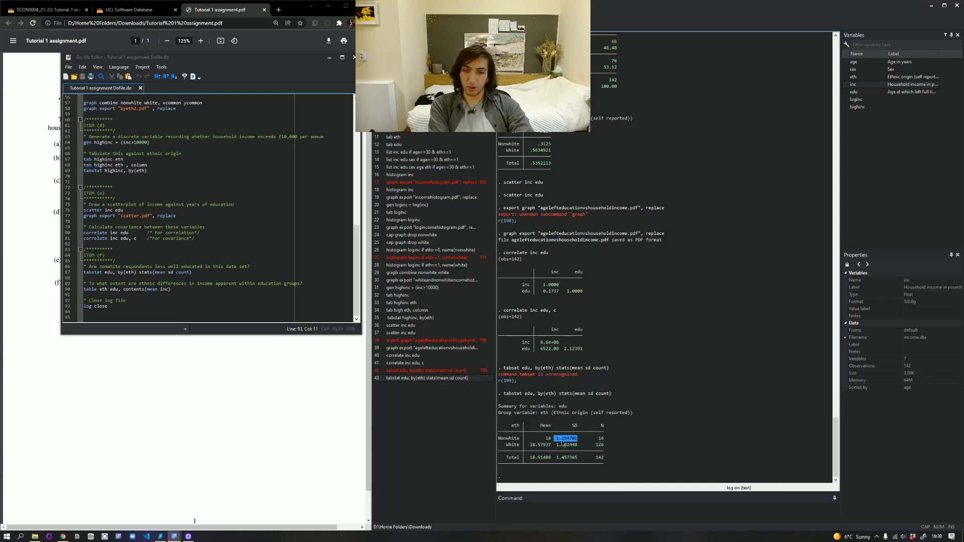
pyautogui.moveTo(595, 439); pyautogui.dragTo(606, 440)
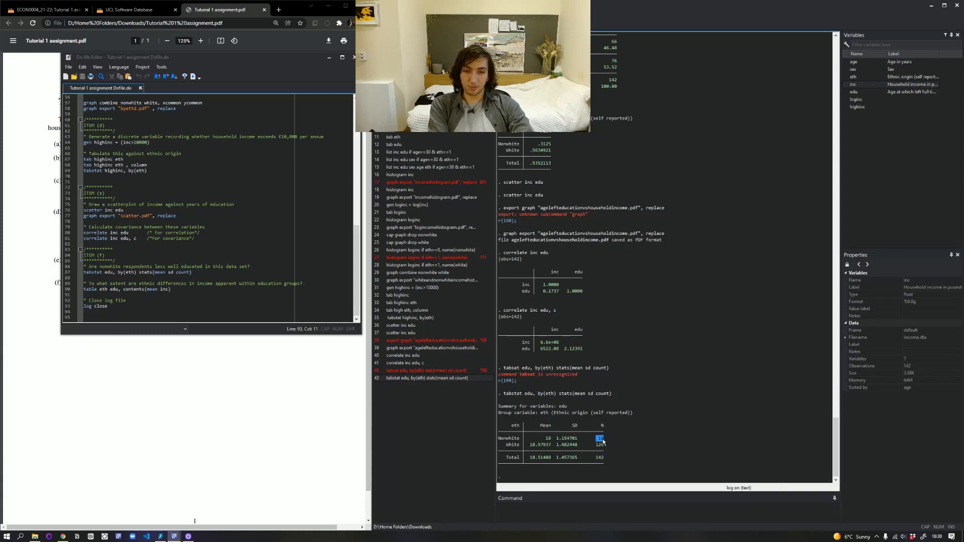
pyautogui.moveTo(530, 446); pyautogui.dragTo(551, 447)
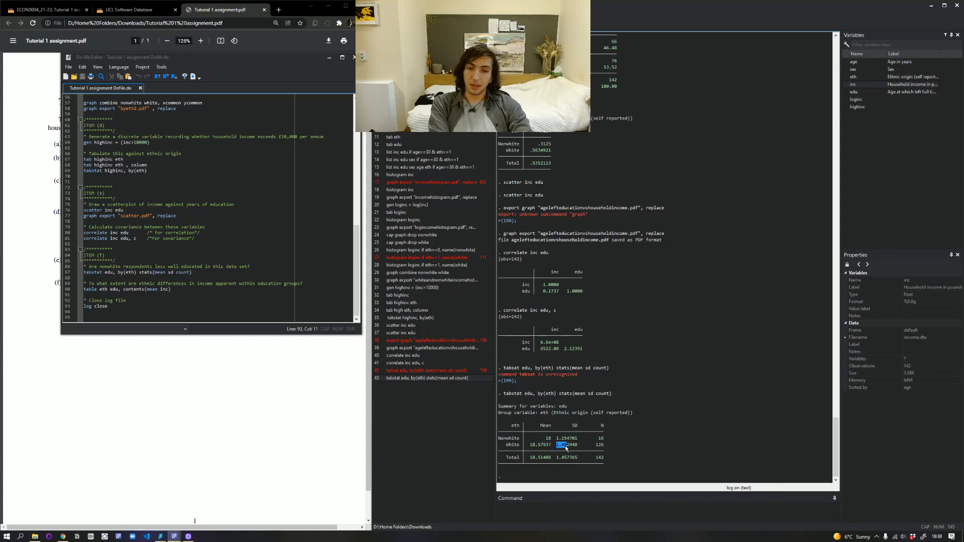
pyautogui.moveTo(567, 448); pyautogui.dragTo(602, 449)
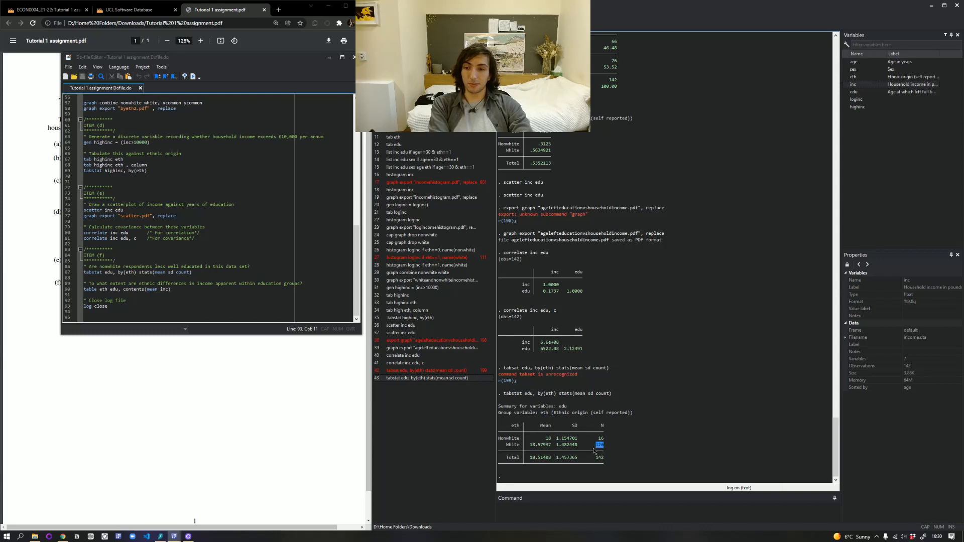
# - Run table eth edu to cross-tabulate ethnic origin against the age at which full-time education ended
pyautogui.click(533, 515)
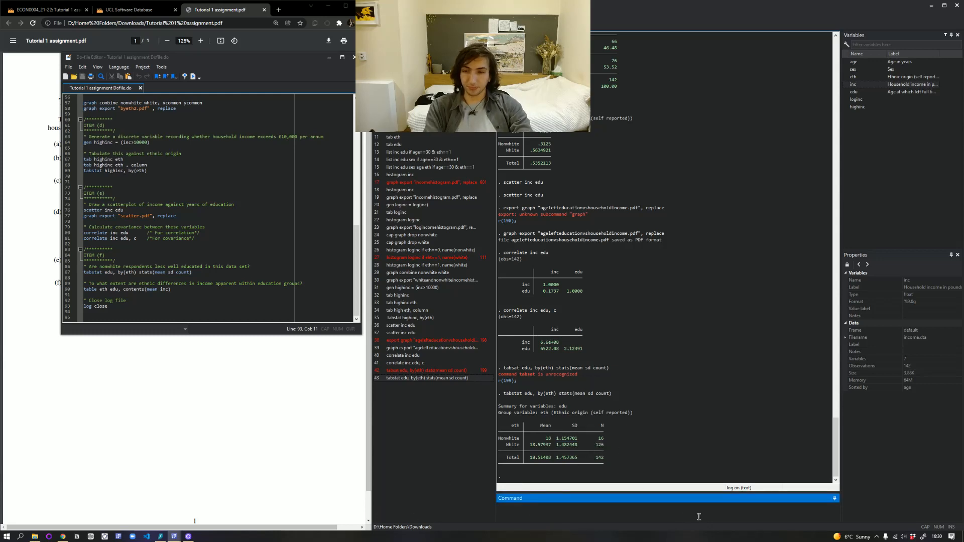
pyautogui.write('table')
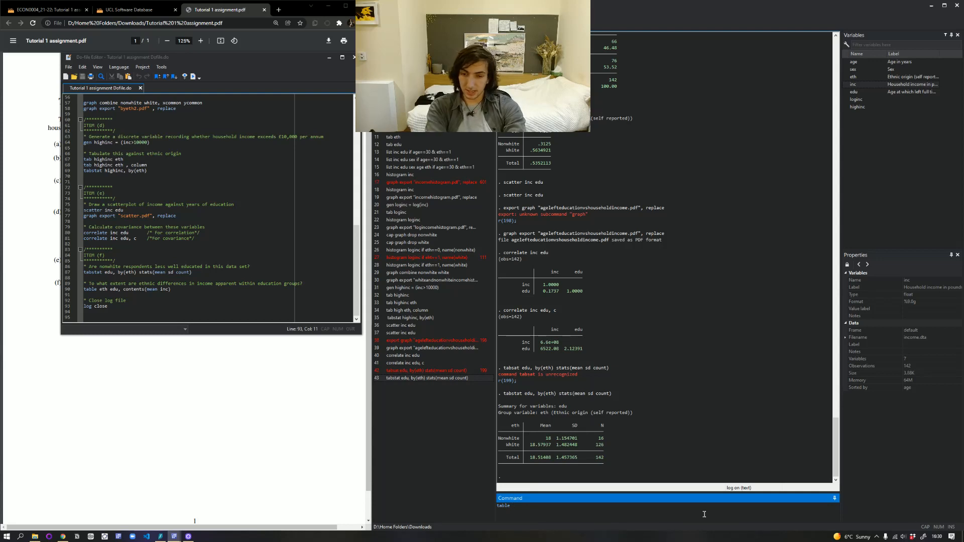
pyautogui.write('eth')
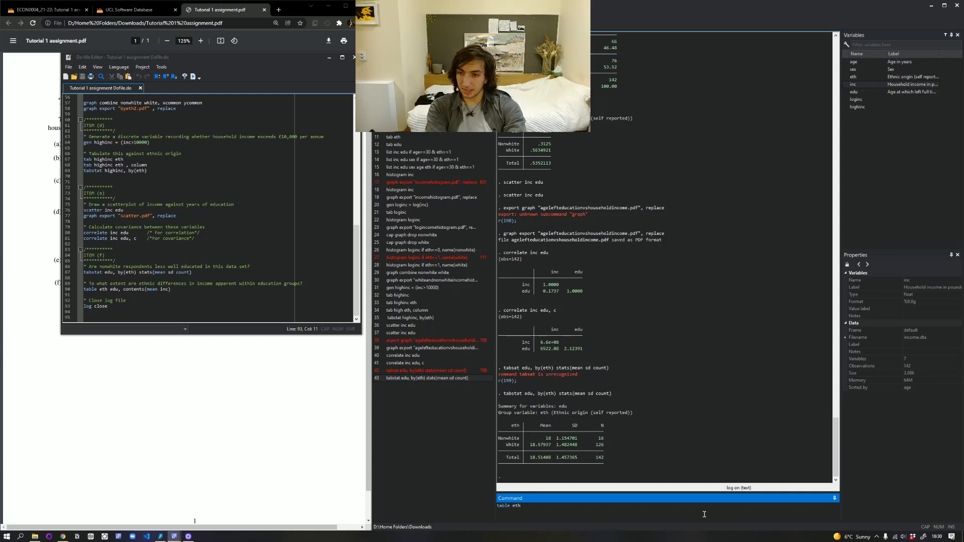
pyautogui.write(' edu')
pyautogui.press('Return')
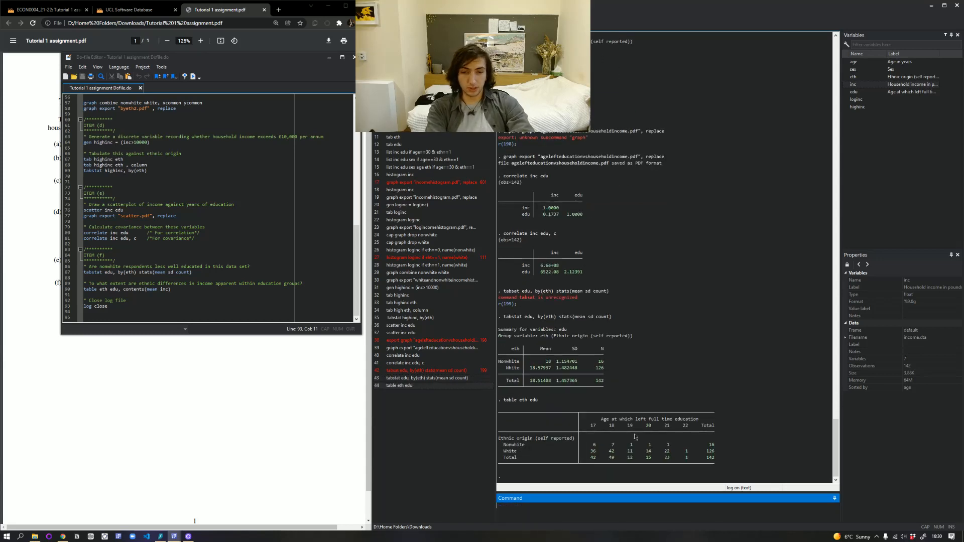
# - Examine the education-age columns and the ethnic origin rows of the cross-tabulation
pyautogui.moveTo(591, 421); pyautogui.dragTo(562, 437)
pyautogui.moveTo(503, 435); pyautogui.dragTo(547, 464)
pyautogui.click(588, 476)
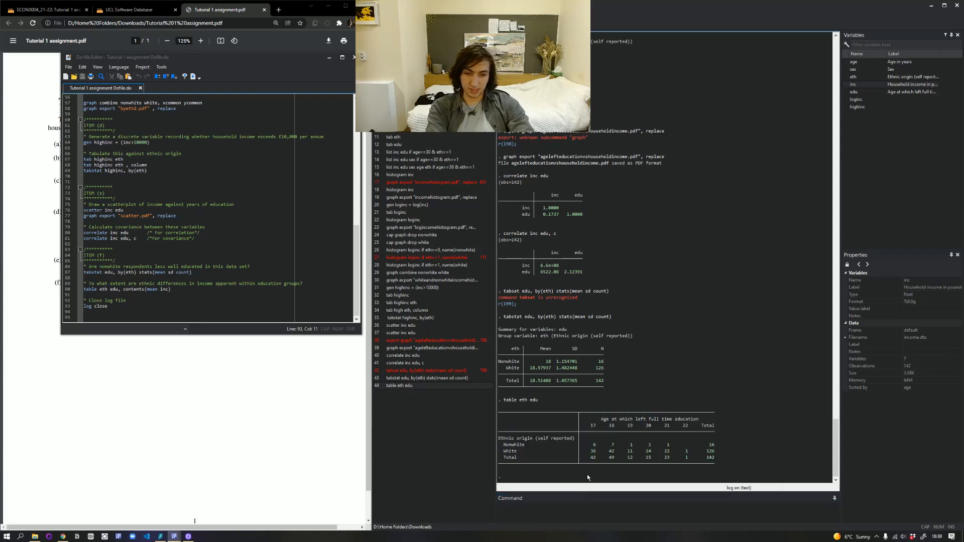
# - Try to run table eth edu, contents(mean inc) to tabulate mean income by ethnic origin and education
pyautogui.click(565, 511)
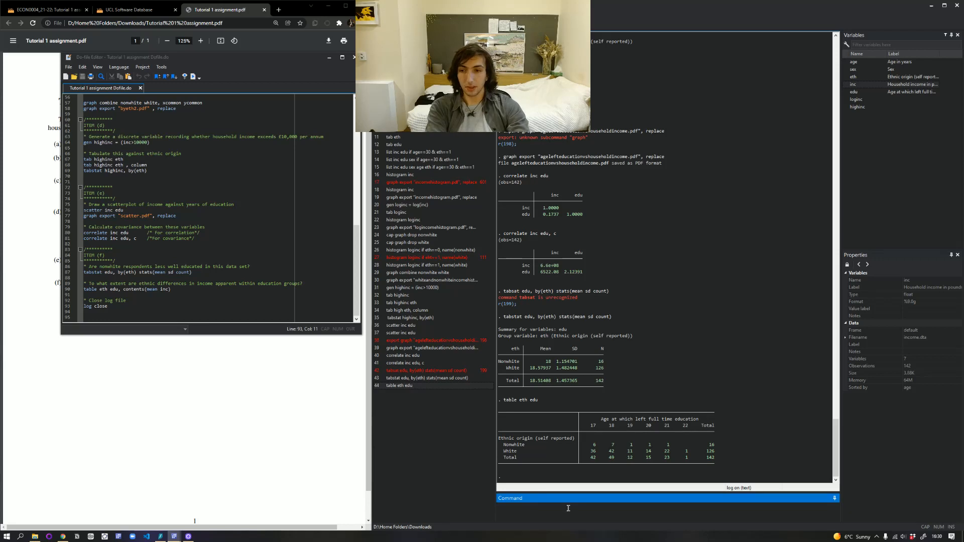
pyautogui.write('table, ')
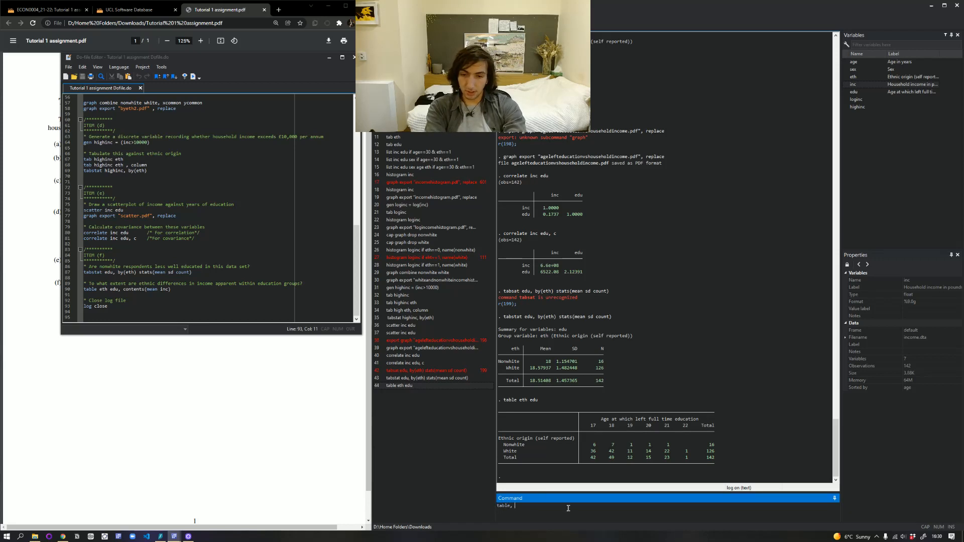
pyautogui.write('edu')
pyautogui.press('BackSpace')
pyautogui.press('BackSpace')
pyautogui.write('t')
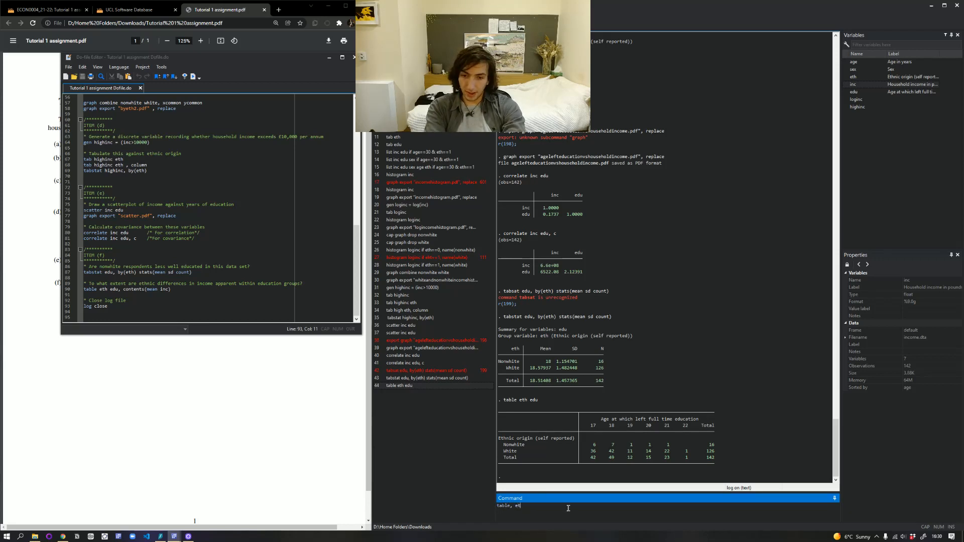
pyautogui.write('h edu')
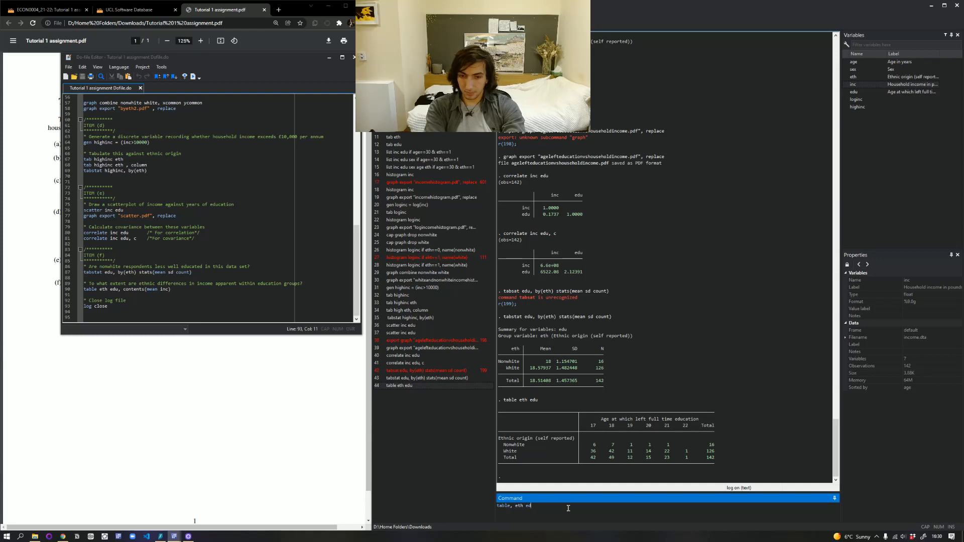
pyautogui.press('BackSpace')
pyautogui.press('BackSpace')
pyautogui.press('BackSpace')
pyautogui.press('BackSpace')
pyautogui.press('BackSpace')
pyautogui.press('BackSpace')
pyautogui.press('BackSpace')
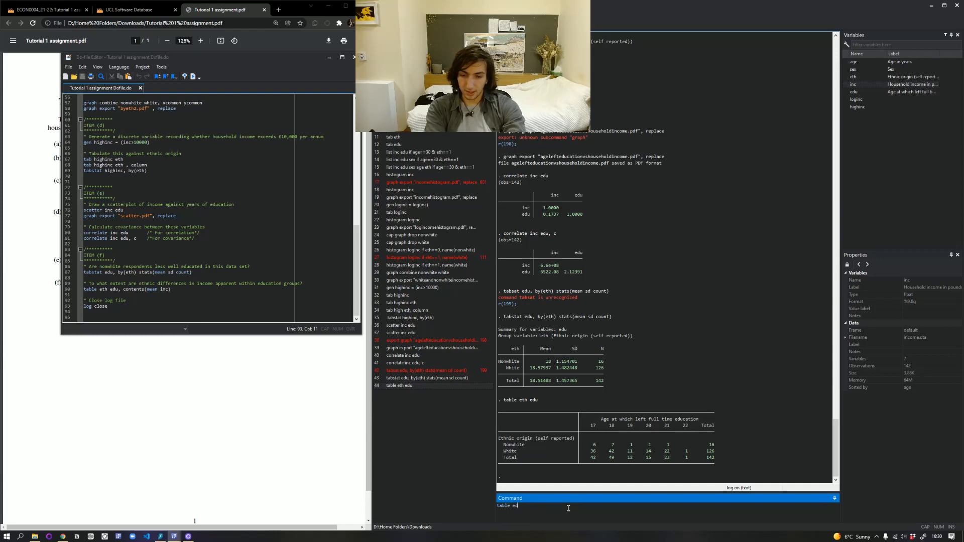
pyautogui.press('BackSpace')
pyautogui.write('th edu')
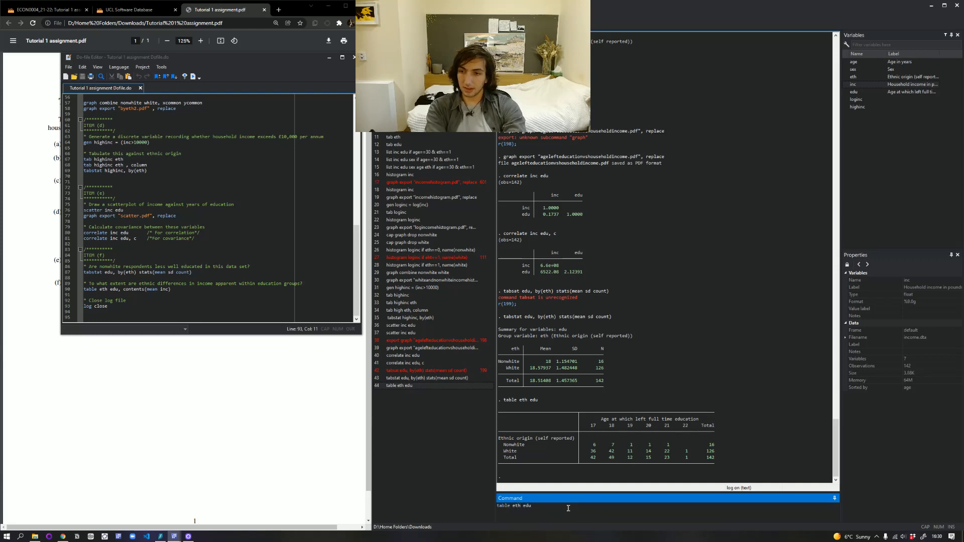
pyautogui.write(', content')
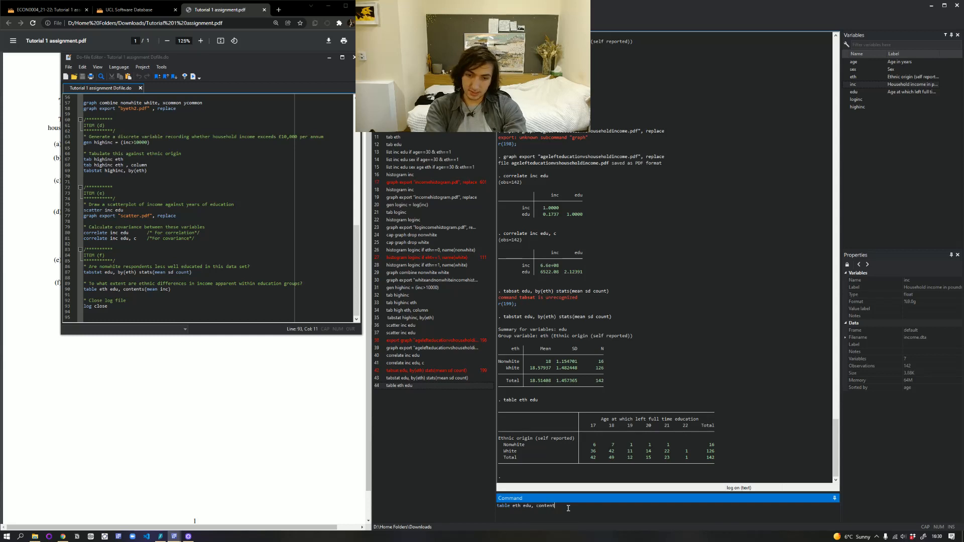
pyautogui.write('s(me')
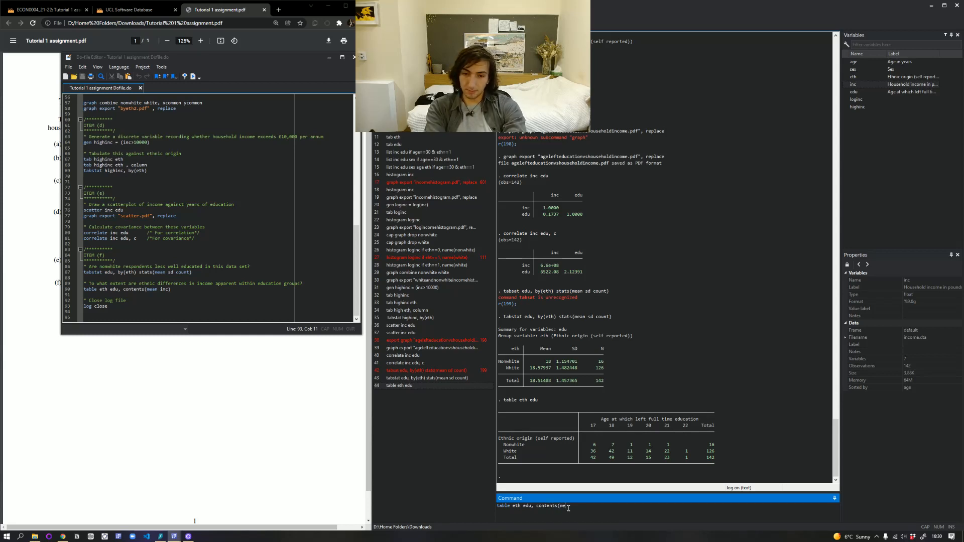
pyautogui.write('an inc)')
pyautogui.press('Return')
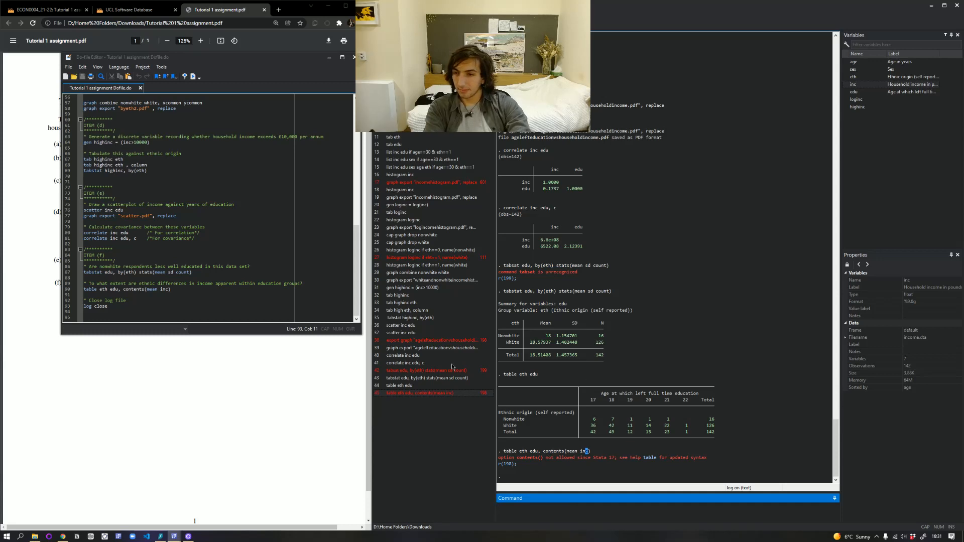
# - Copy contents(mean inc) from line 90 of the do-file and run it as a command on its own
pyautogui.click(162, 289)
pyautogui.moveTo(162, 289); pyautogui.dragTo(124, 290)
pyautogui.hotkey('ctrl', 'c')
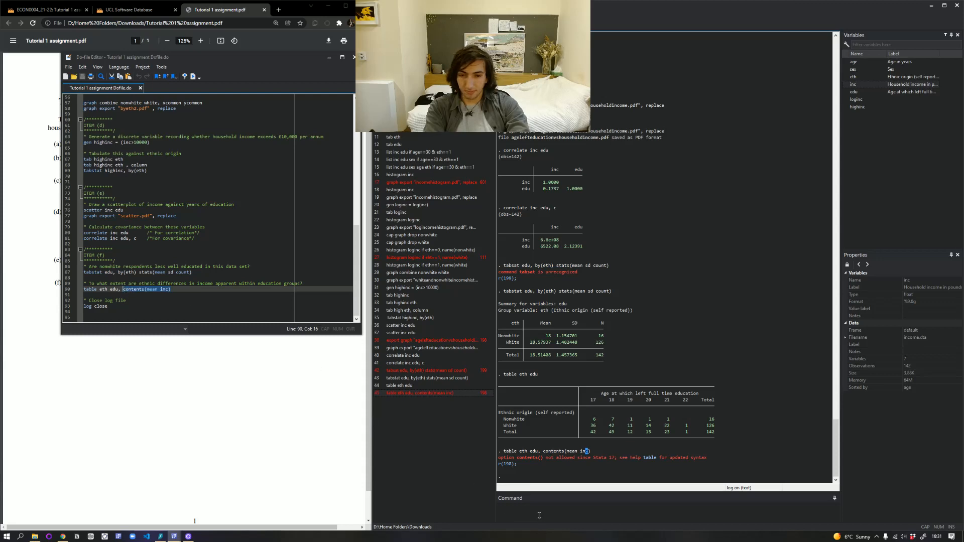
pyautogui.click(552, 515)
pyautogui.hotkey('ctrl', 'v')
pyautogui.press('Return')
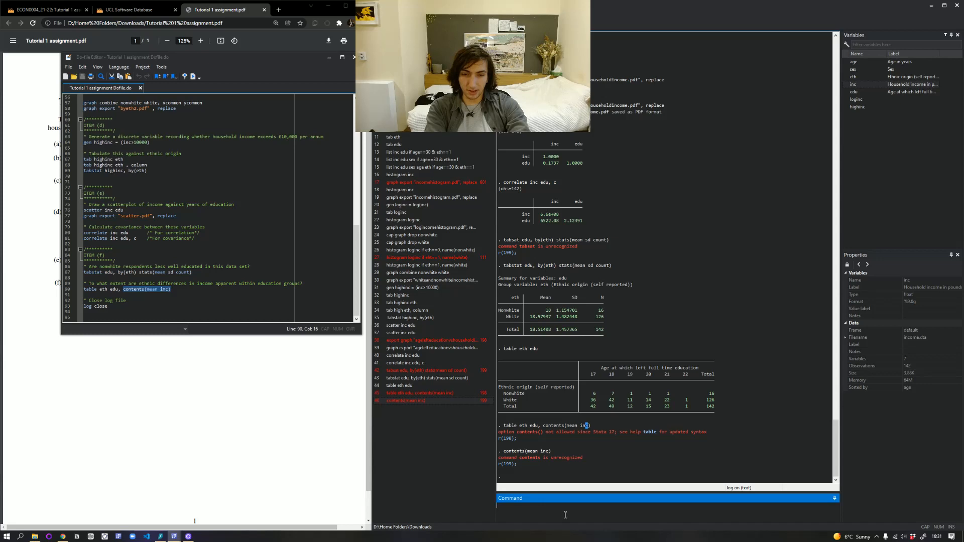
# - Open the help page for table, search it for the contents option, and move the help window clear of the do-file
pyautogui.click(649, 432)
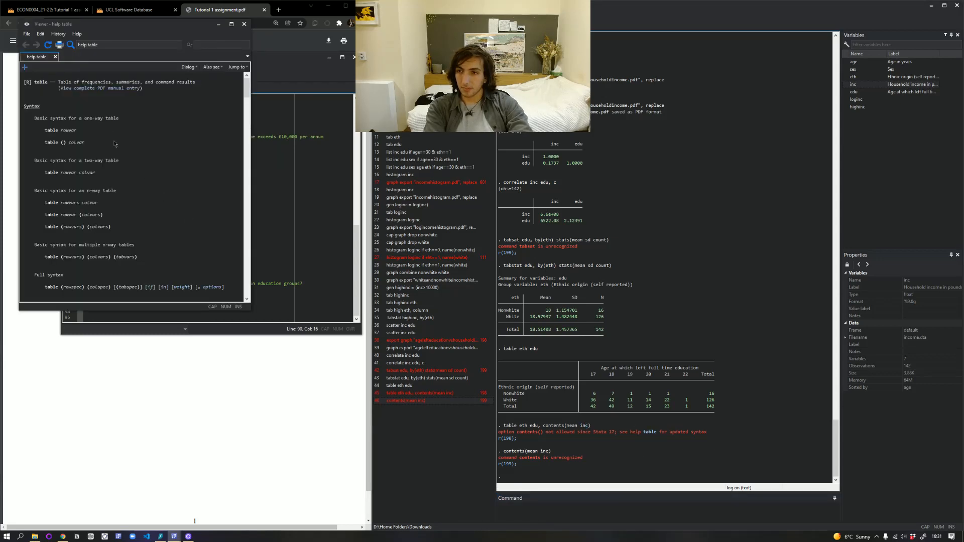
pyautogui.click(71, 45)
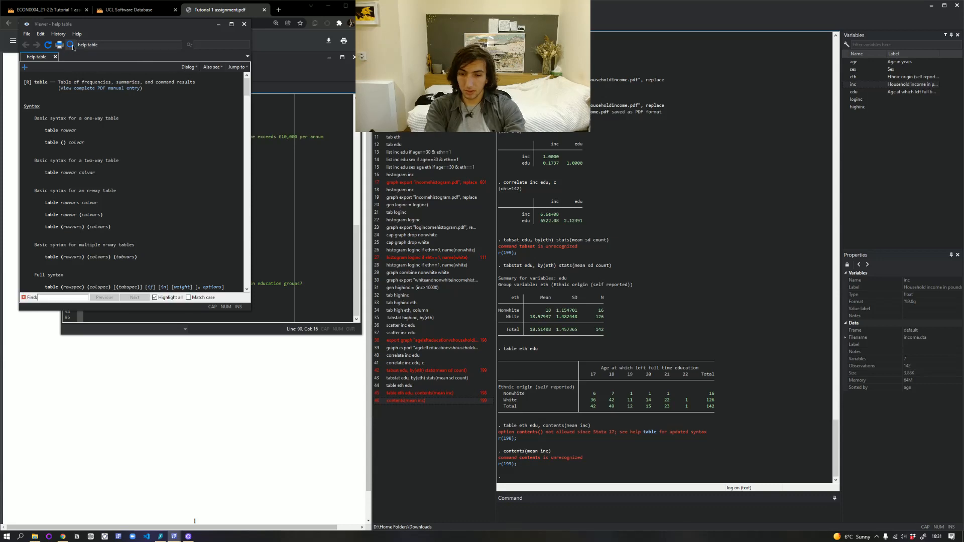
pyautogui.write('contents')
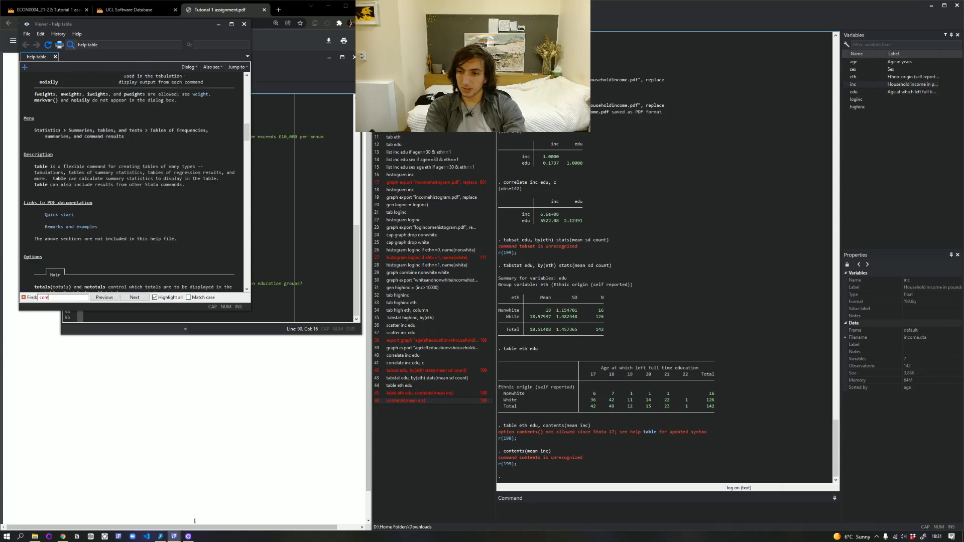
pyautogui.press('BackSpace')
pyautogui.press('BackSpace')
pyautogui.press('BackSpace')
pyautogui.press('BackSpace')
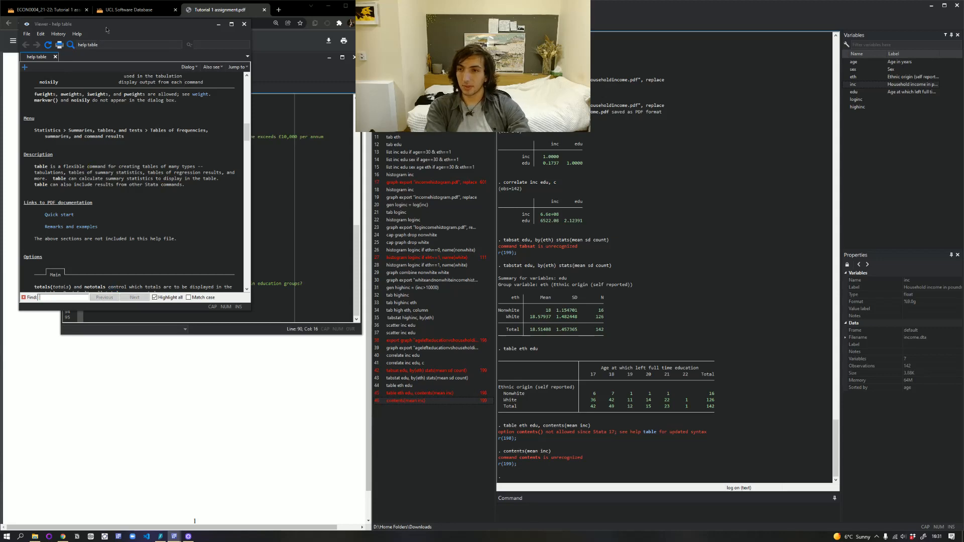
pyautogui.moveTo(106, 30); pyautogui.dragTo(788, 62)
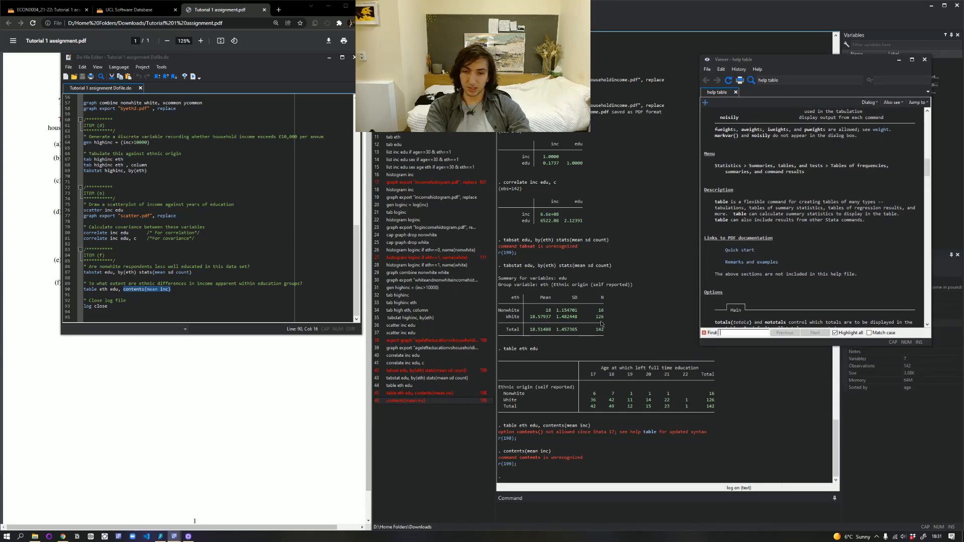
# - Run table eth edu again without any statistics option
pyautogui.click(527, 505)
pyautogui.write('table e')
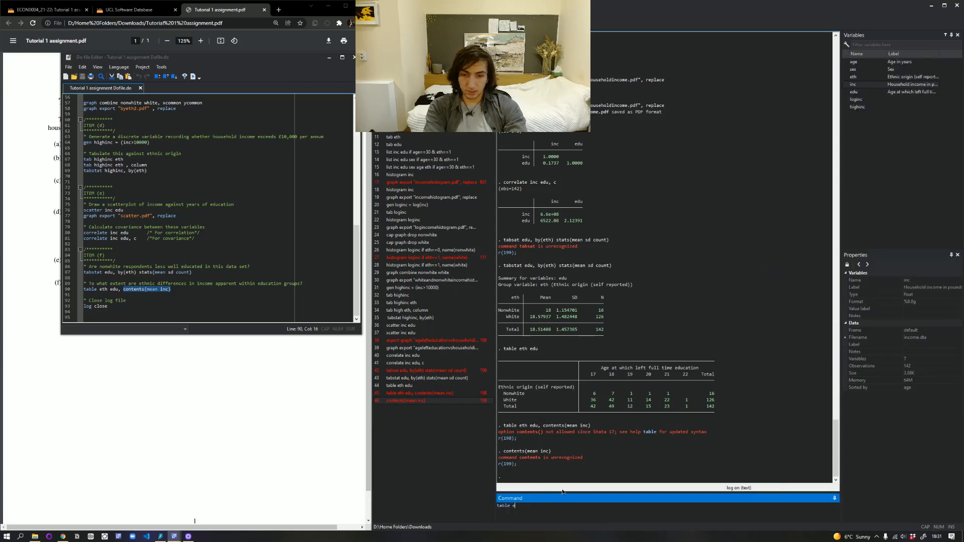
pyautogui.write('th edu')
pyautogui.press('Return')
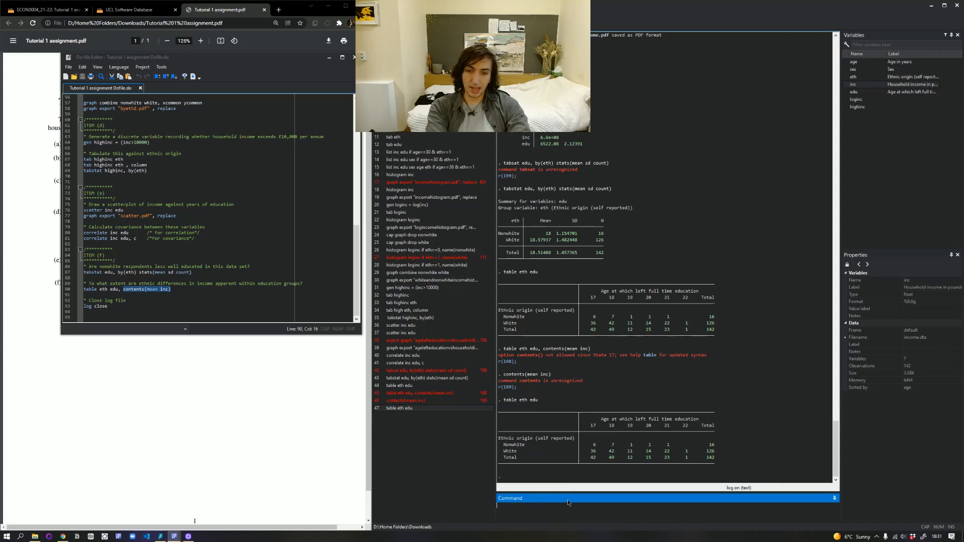
# - Try to run table eth edu stats(mean inc) to get mean income by ethnic origin and education
pyautogui.write('tab')
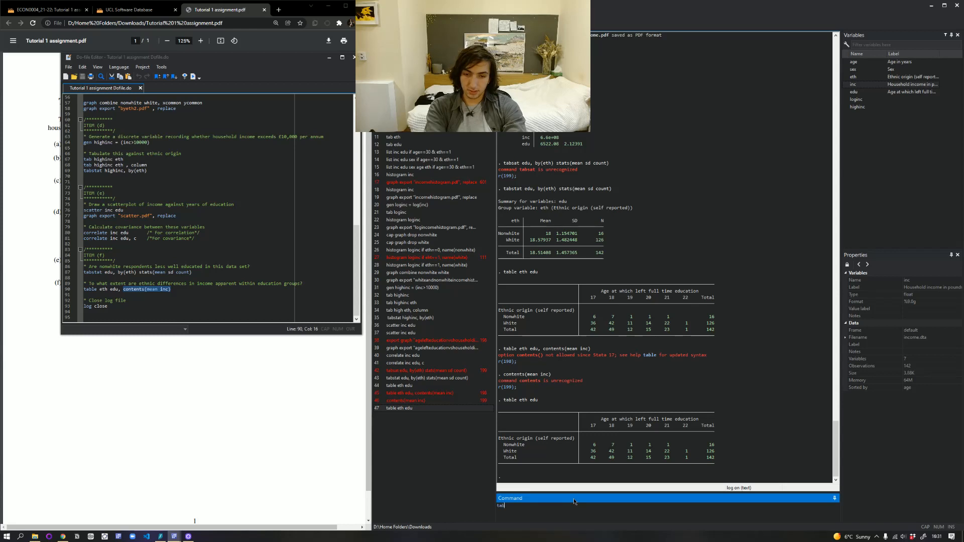
pyautogui.write('le eth edu')
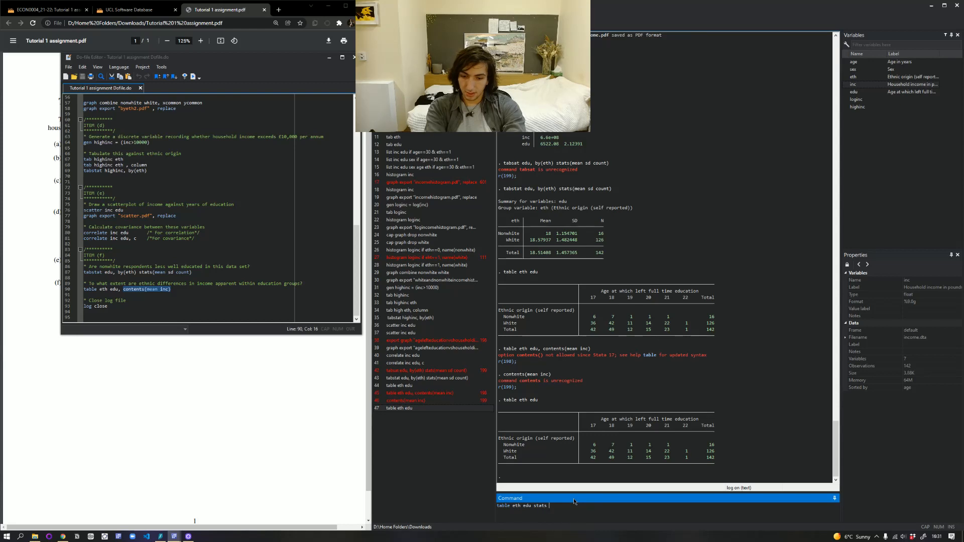
pyautogui.write('stats(mea')
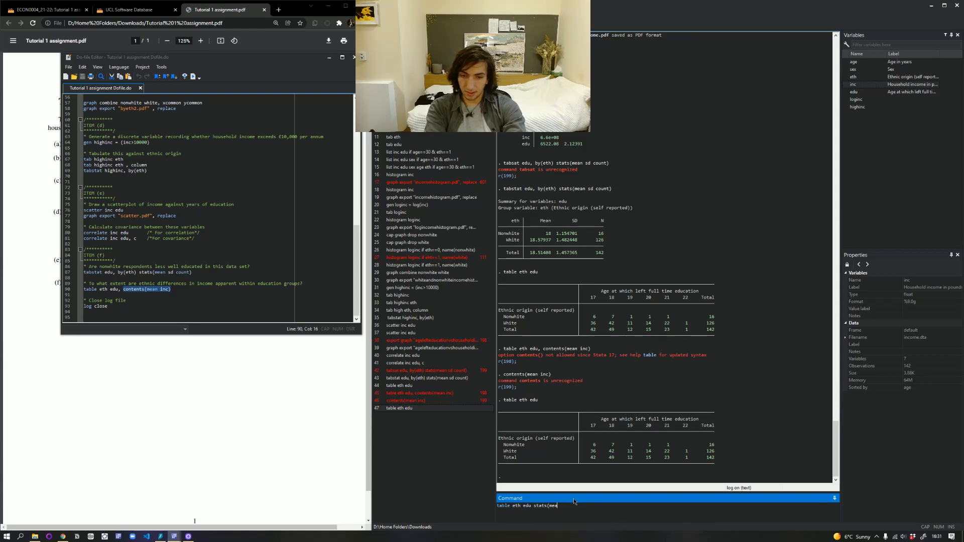
pyautogui.write('n inc)')
pyautogui.press('Return')
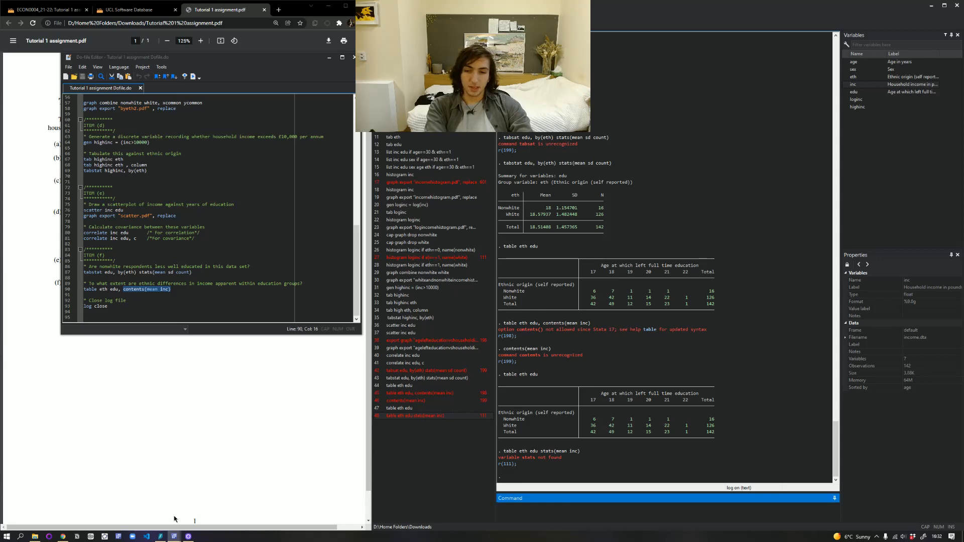
# - Bring back the table help page and examine its basic syntax, full syntax, keywords and options list
pyautogui.moveTo(174, 536)
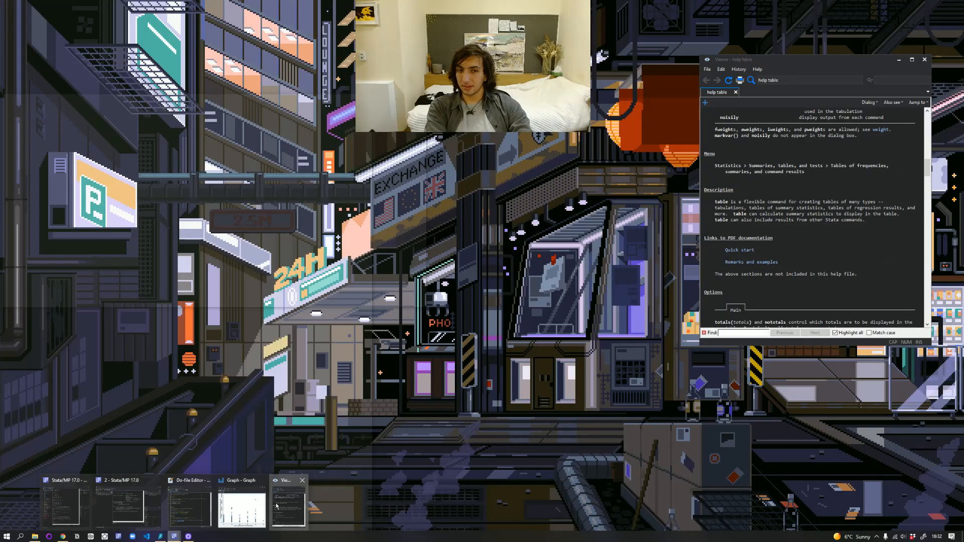
pyautogui.click(276, 506)
pyautogui.scroll(9, 853, 245)
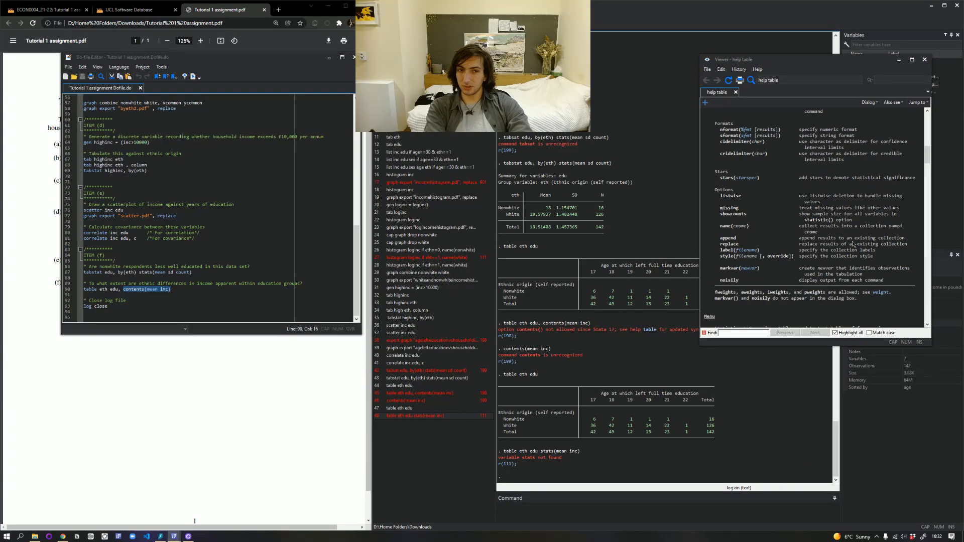
pyautogui.scroll(8, 853, 244)
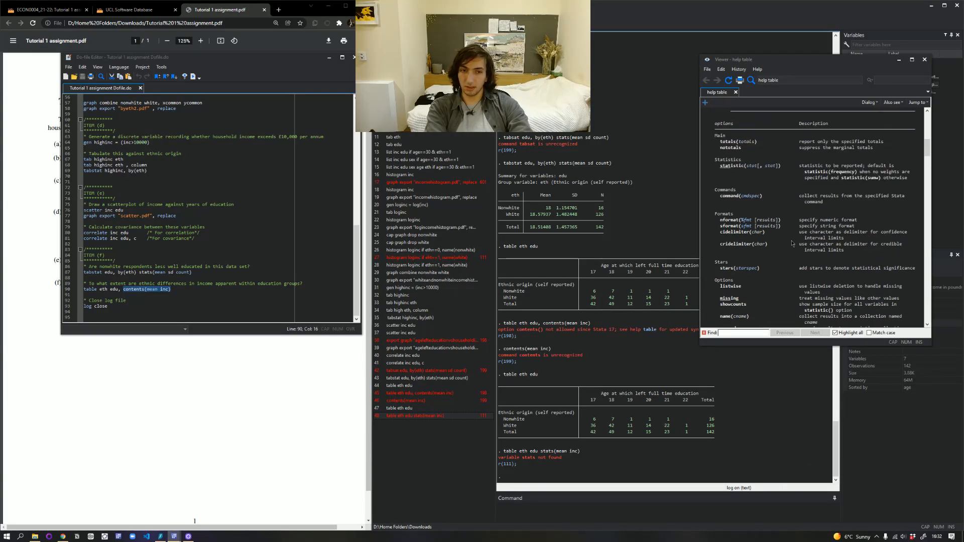
pyautogui.scroll(2, 792, 244)
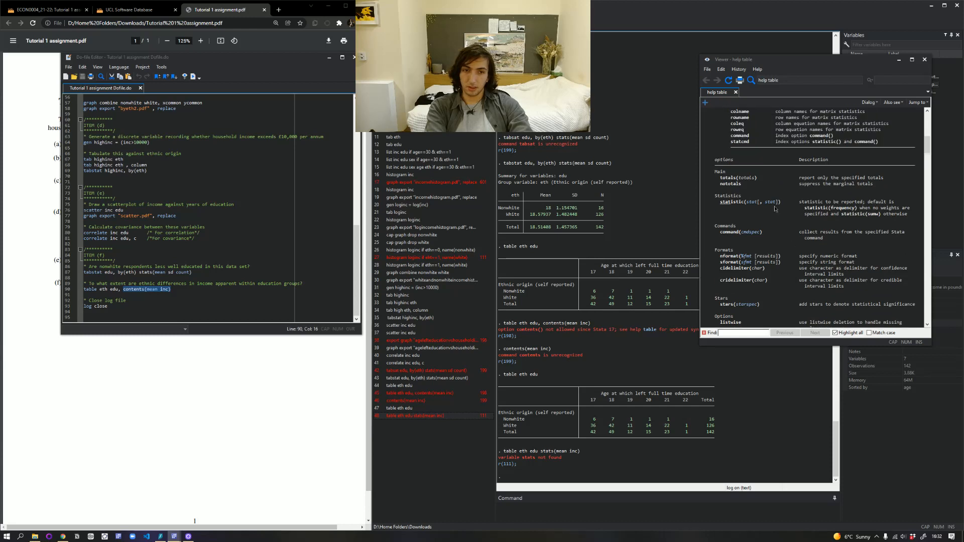
pyautogui.scroll(10, 745, 209)
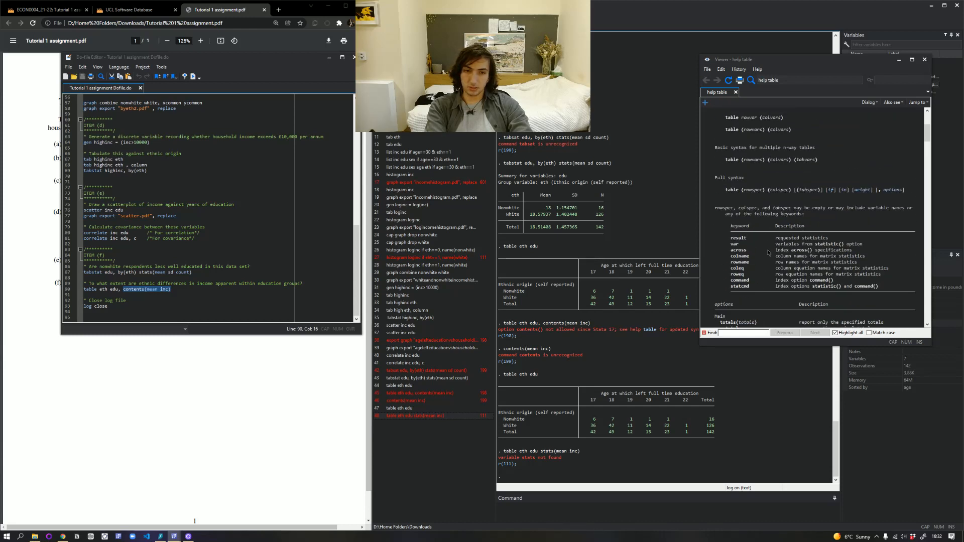
pyautogui.scroll(3, 760, 272)
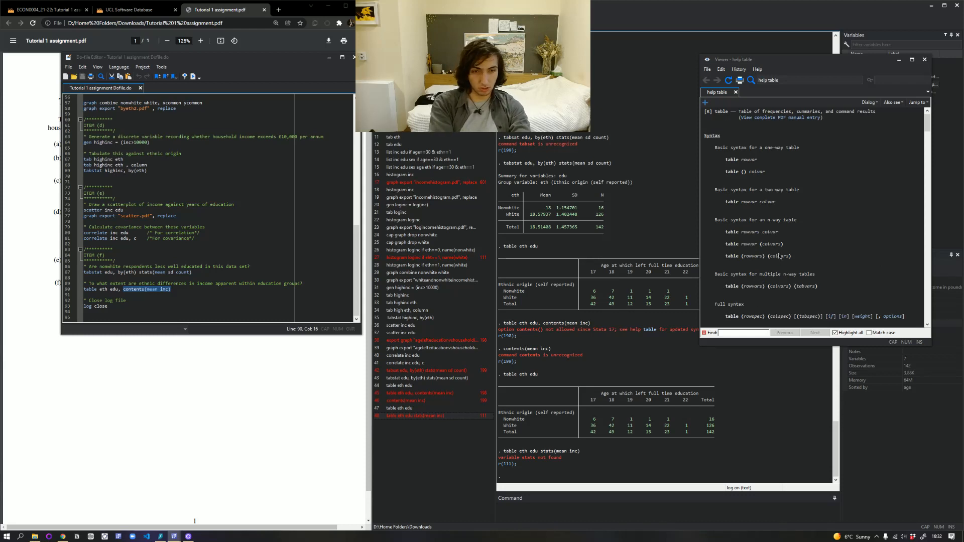
pyautogui.scroll(1, 773, 264)
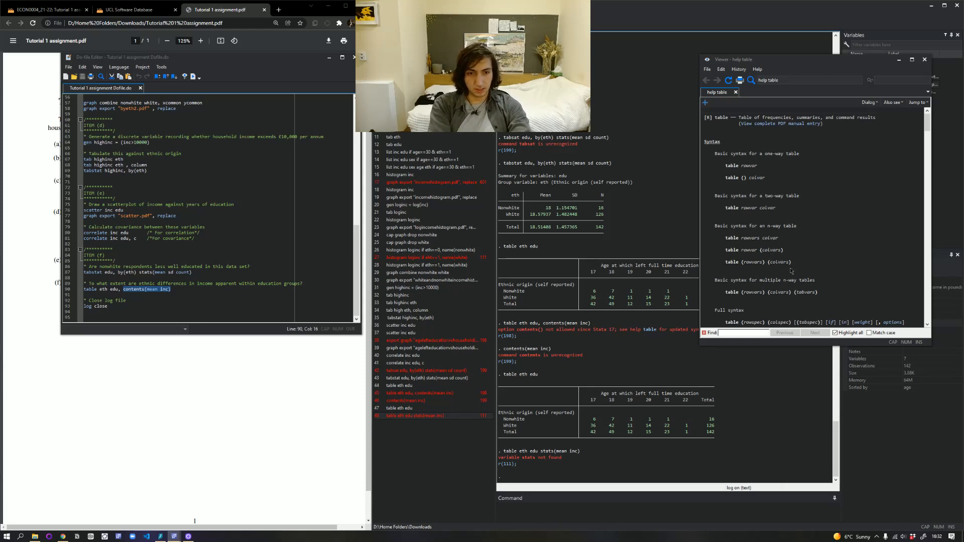
pyautogui.scroll(-2, 791, 271)
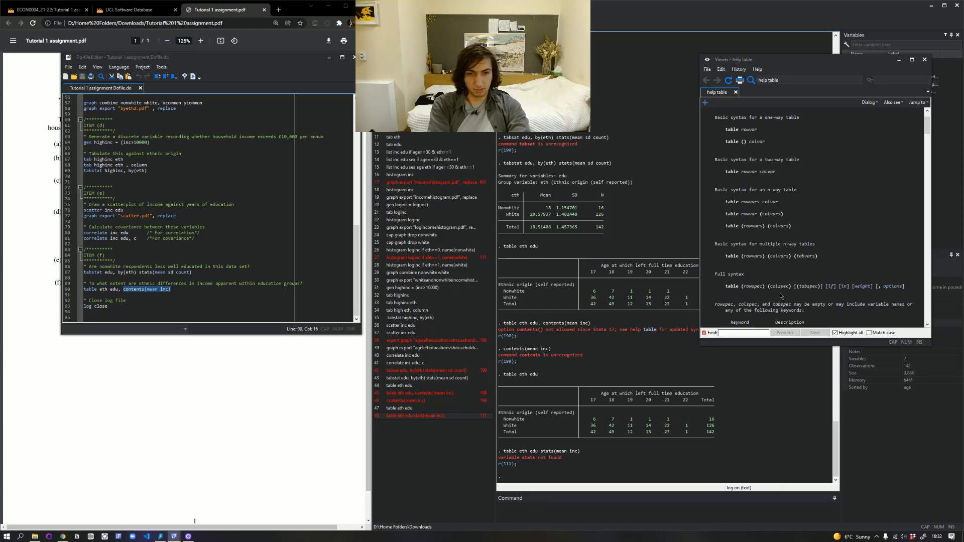
pyautogui.scroll(-5, 781, 296)
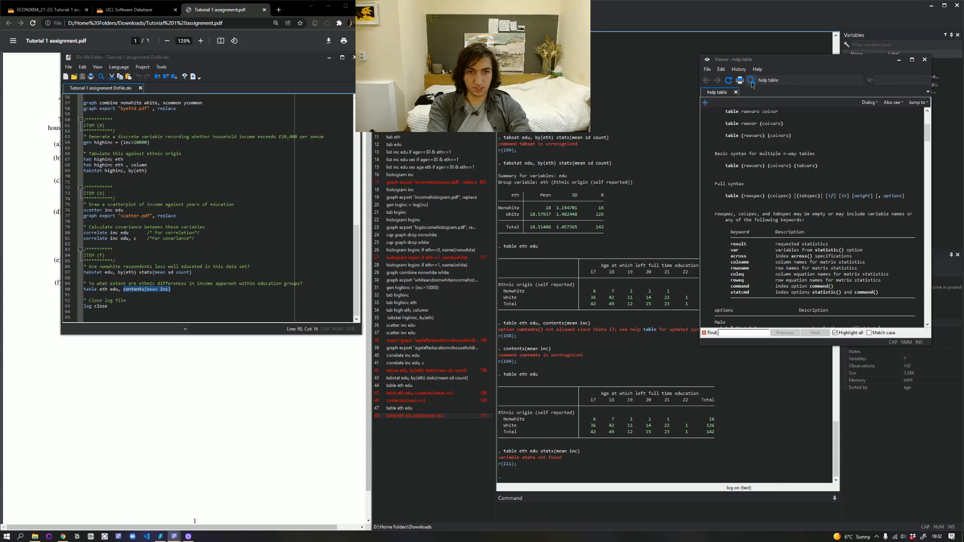
# - Search the table help page for stats and read how the statistic() option is specified
pyautogui.write('stats')
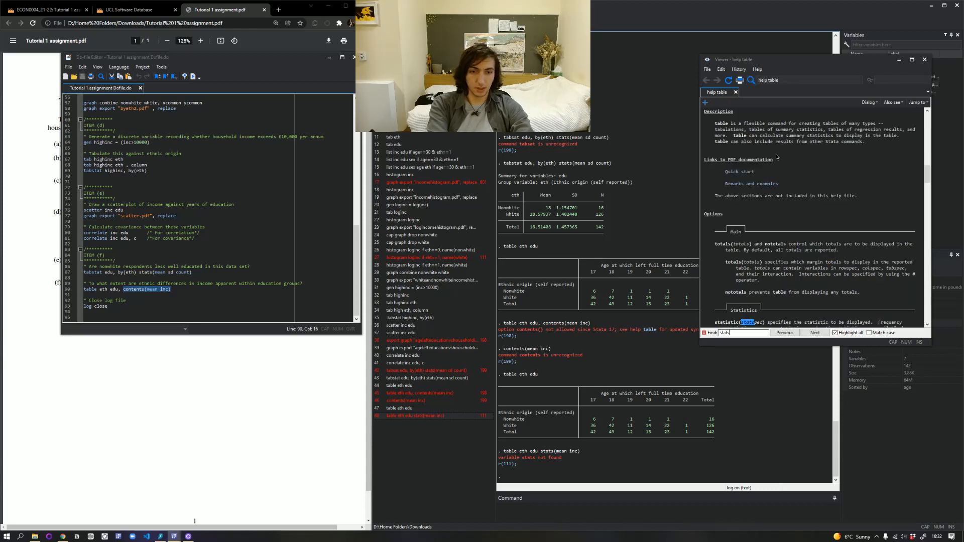
pyautogui.scroll(-6, 820, 227)
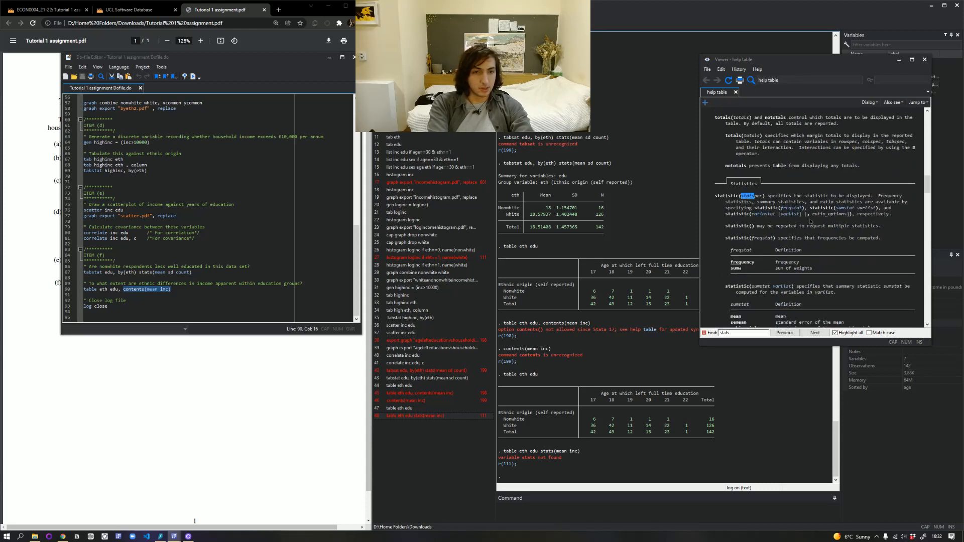
pyautogui.scroll(-2, 773, 206)
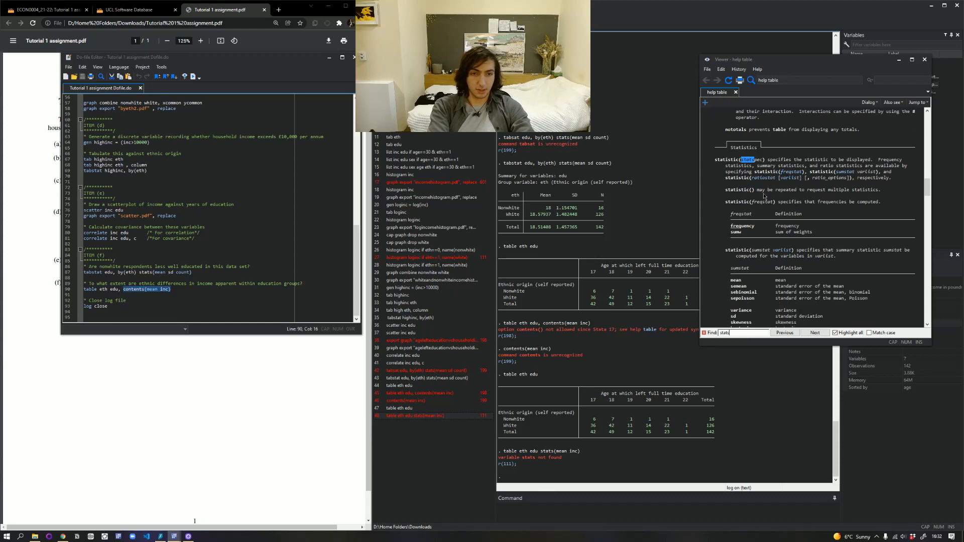
# - Read through the summary statistic keywords that the statistic() option of table accepts
pyautogui.scroll(-8, 763, 196)
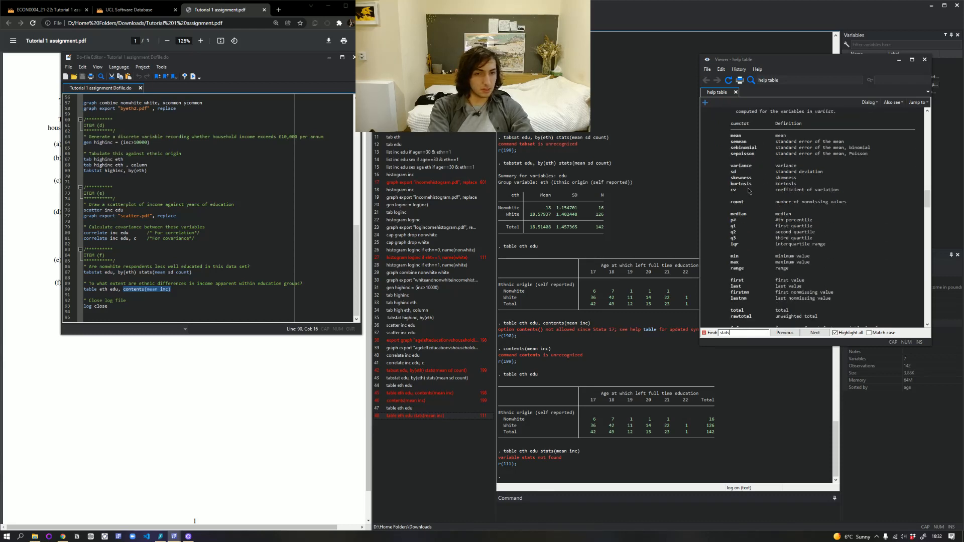
pyautogui.scroll(-5, 749, 190)
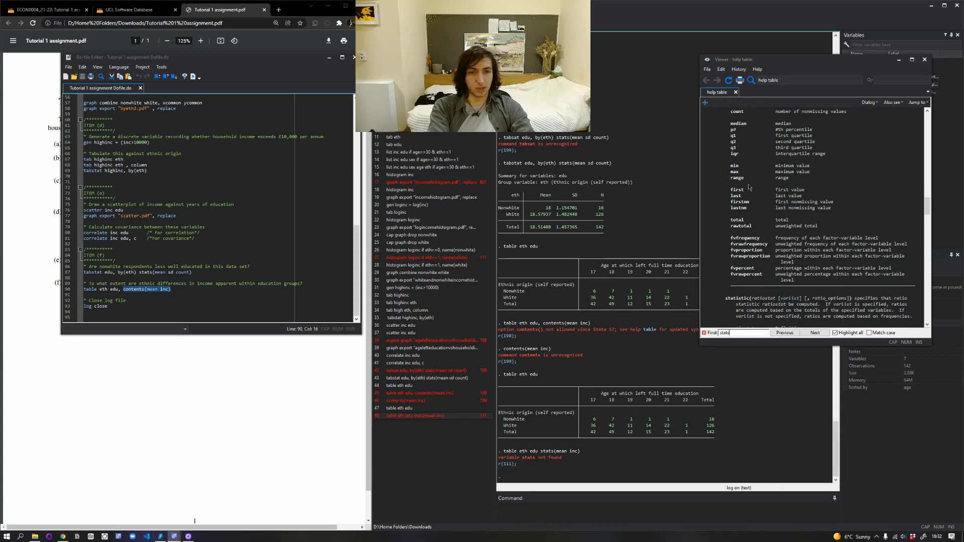
pyautogui.scroll(5, 742, 187)
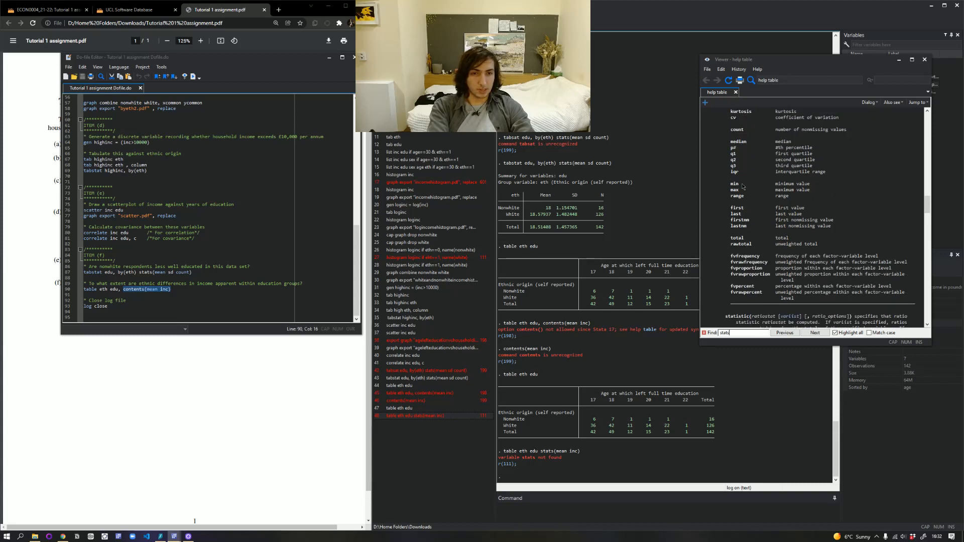
# - Search the table help page for inc, read on through to the examples, and close the help viewer
pyautogui.click(729, 80)
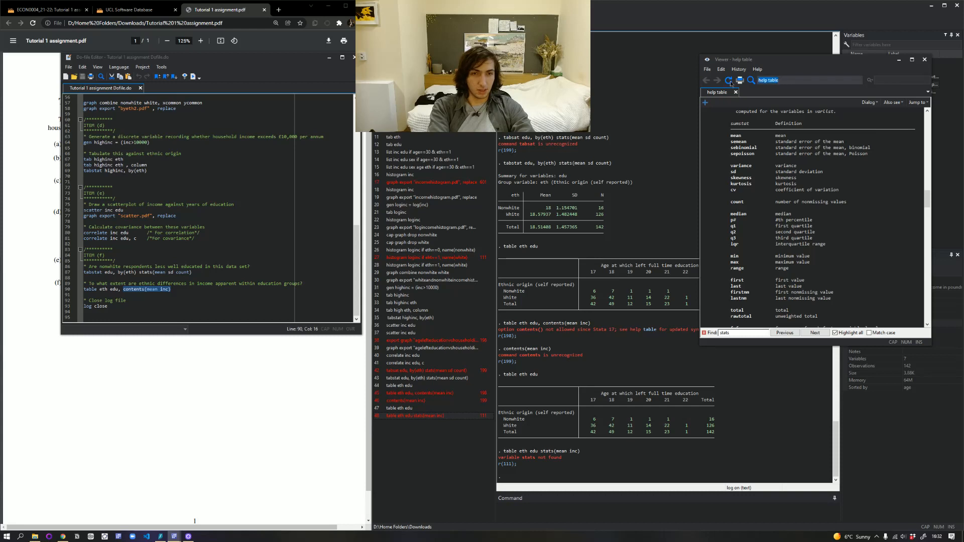
pyautogui.click(753, 78)
pyautogui.press('BackSpace')
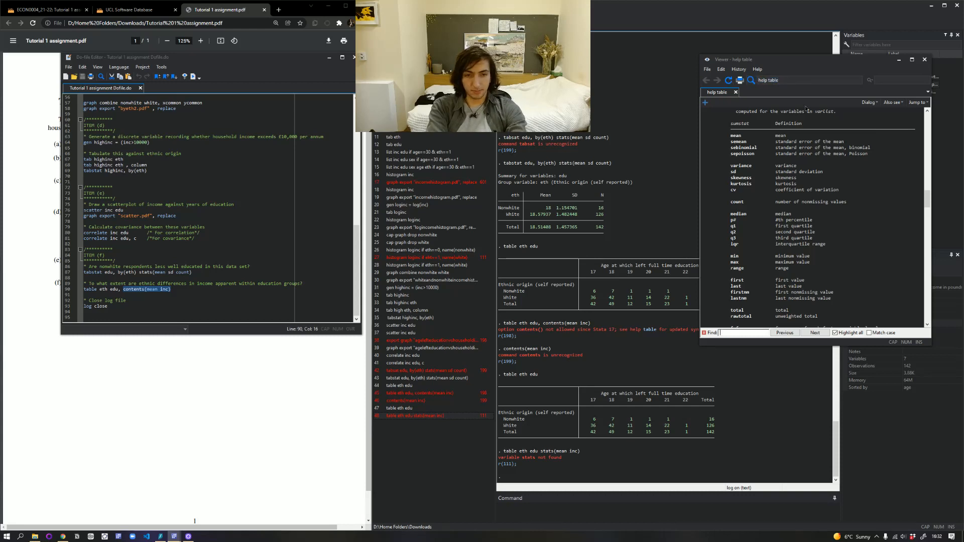
pyautogui.write('inc')
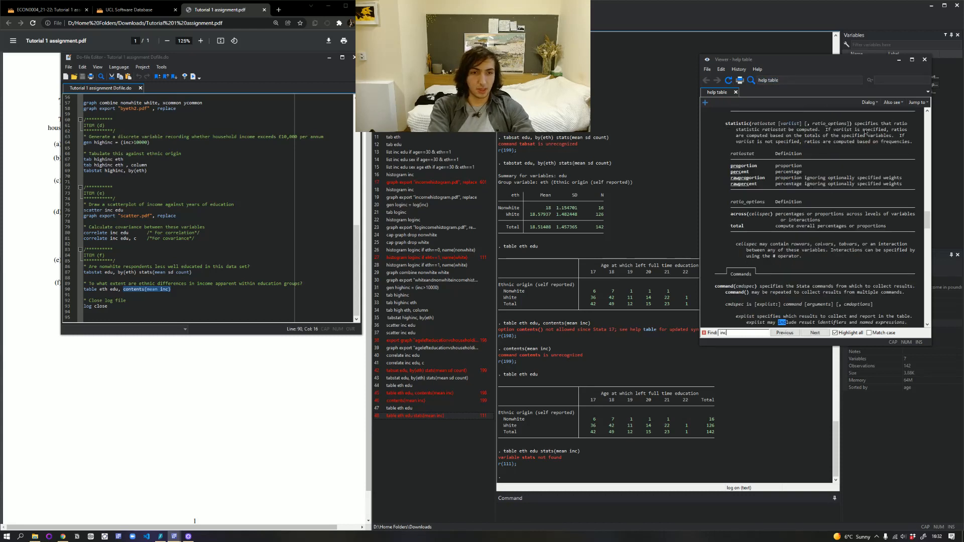
pyautogui.scroll(-3, 862, 176)
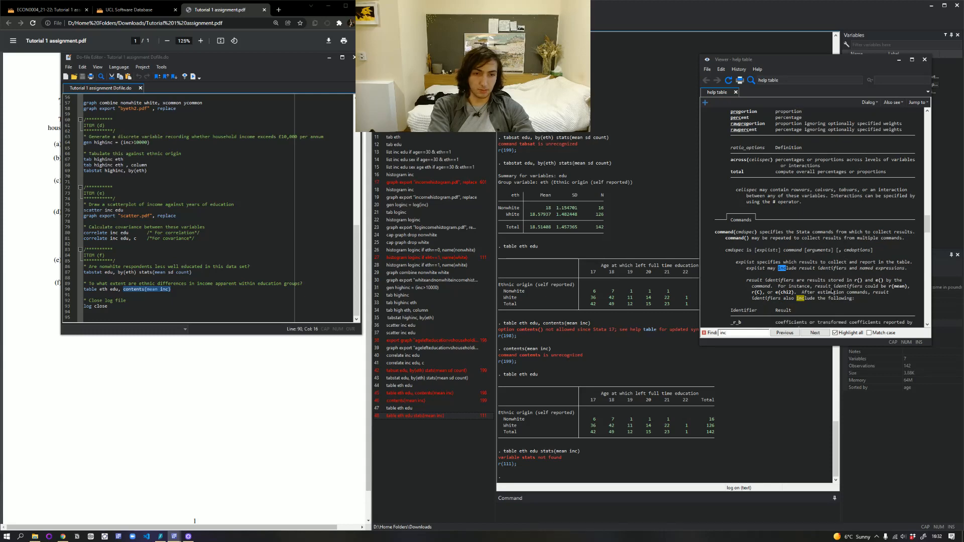
pyautogui.scroll(-15, 832, 291)
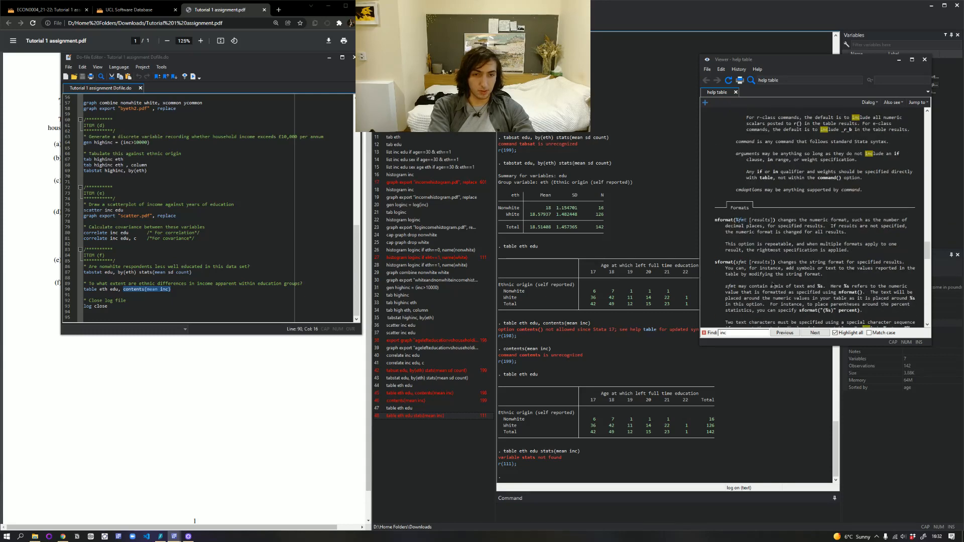
pyautogui.scroll(-20, 774, 285)
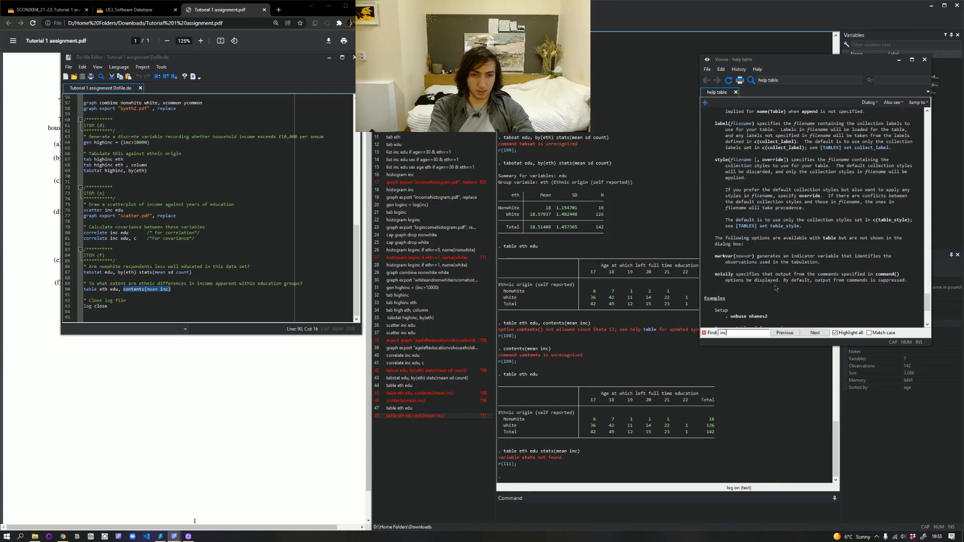
pyautogui.scroll(-7, 775, 287)
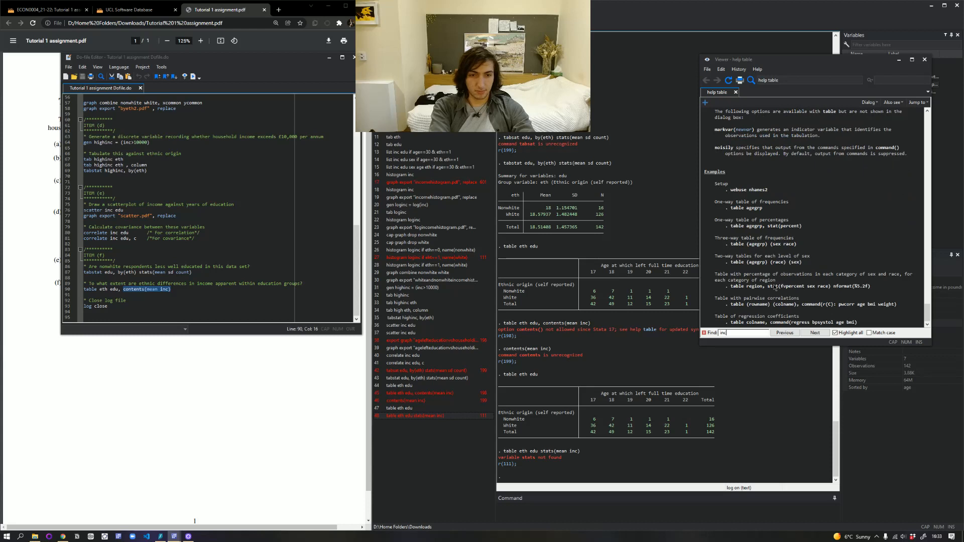
pyautogui.click(925, 60)
# - Try to run the do-file line table eth edu, contents(mean inc) again in the command line
pyautogui.click(670, 343)
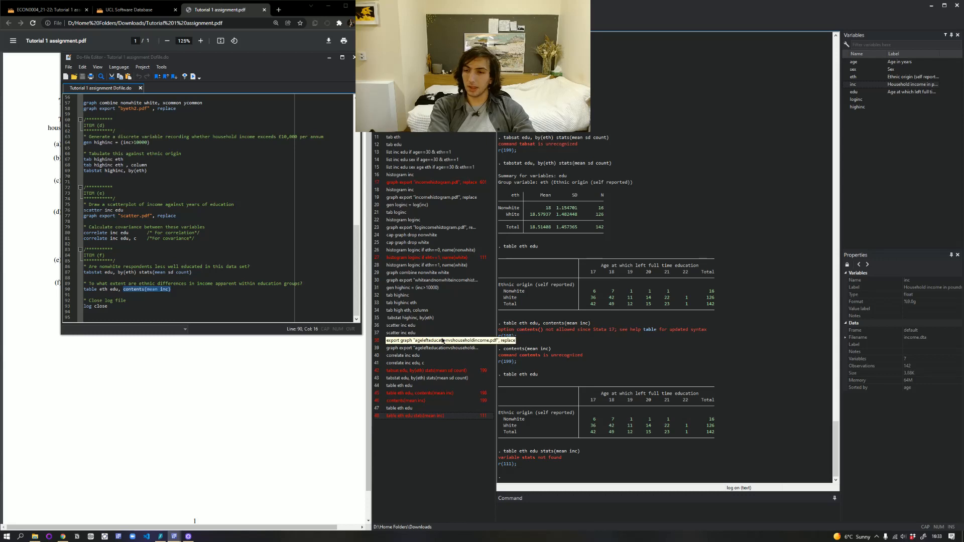
pyautogui.click(172, 290)
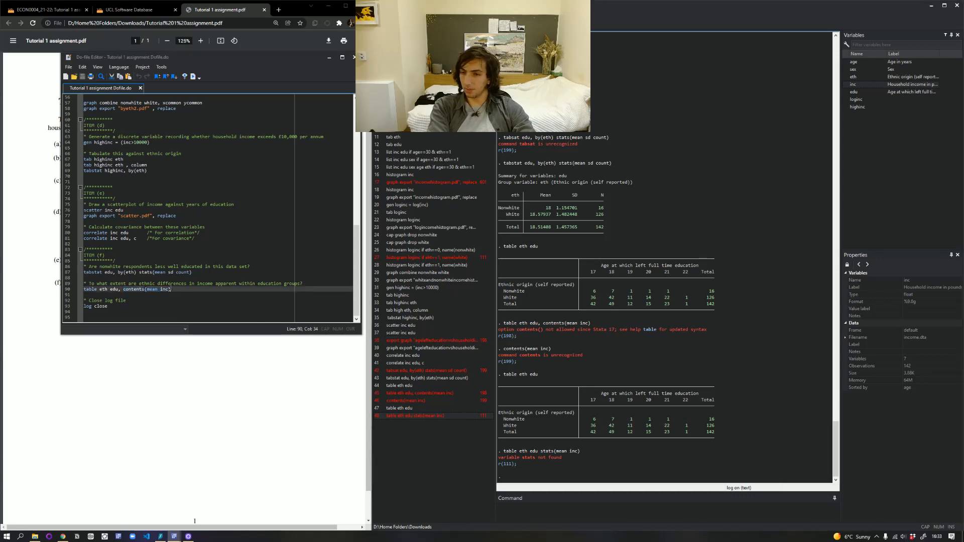
pyautogui.moveTo(172, 289); pyautogui.dragTo(585, 505)
pyautogui.press('Return')
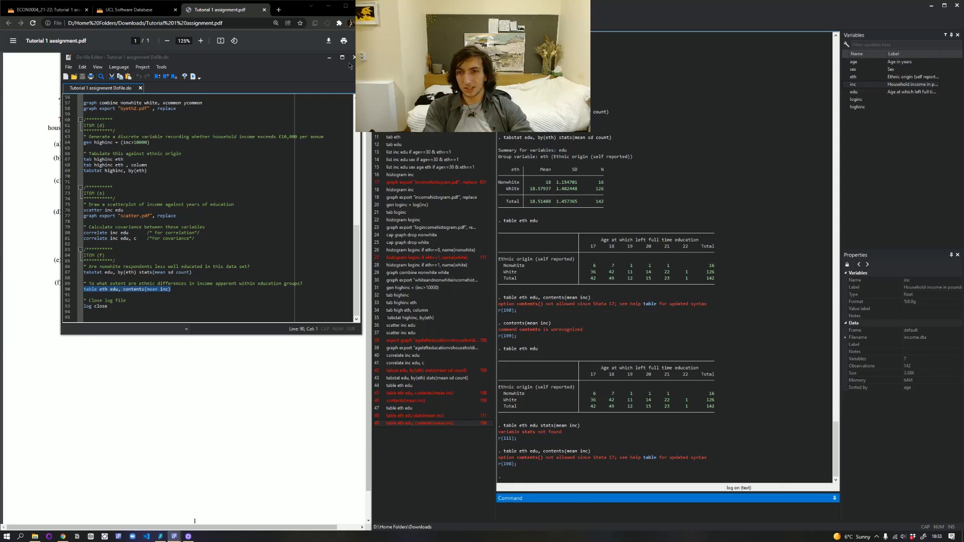
# - Switch to the browser and search the web for updated syntax for contents() stata
pyautogui.click(278, 10)
pyautogui.write('updated')
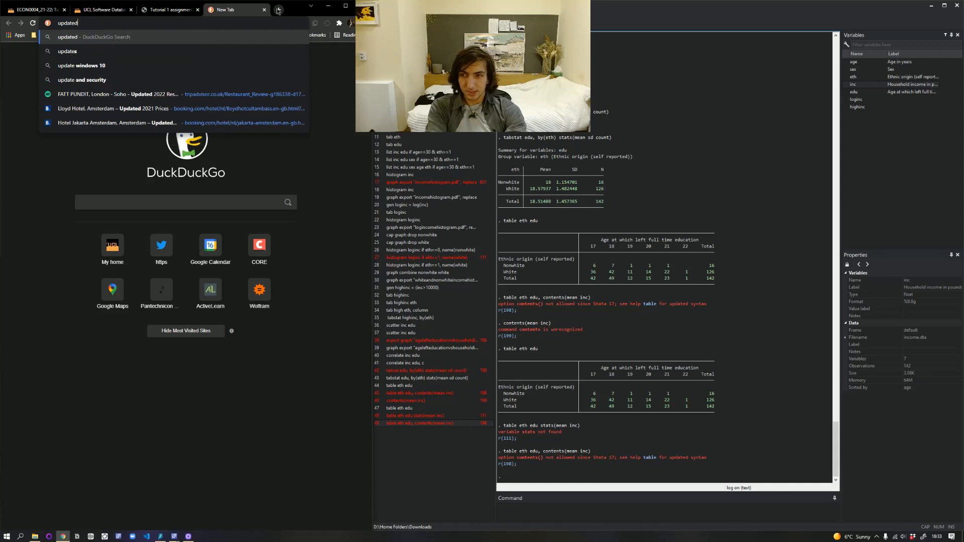
pyautogui.write(' synta')
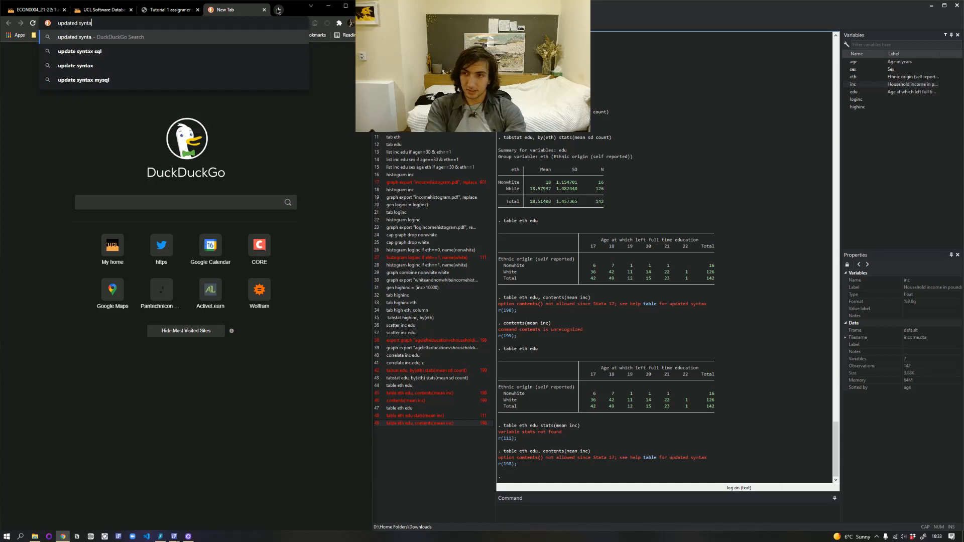
pyautogui.write('x for conten')
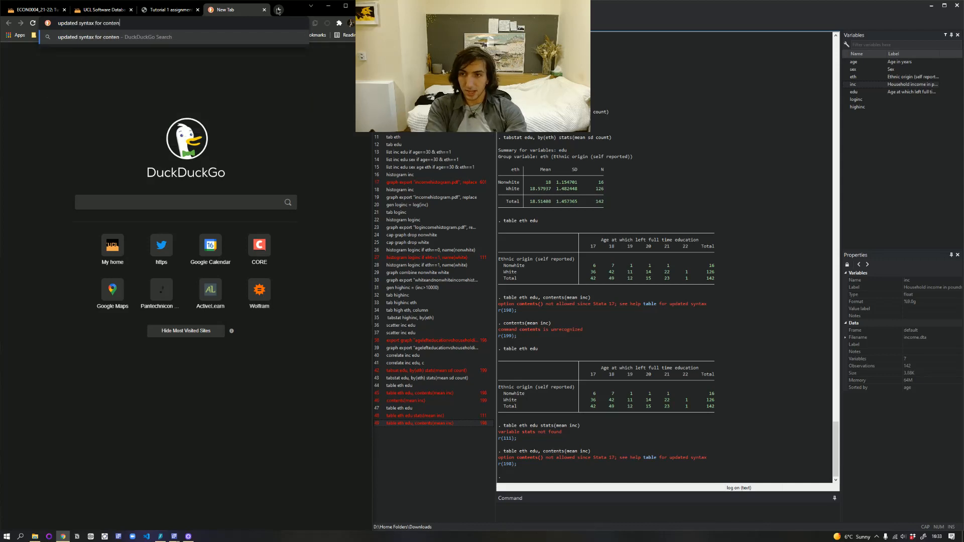
pyautogui.write('ts() stata')
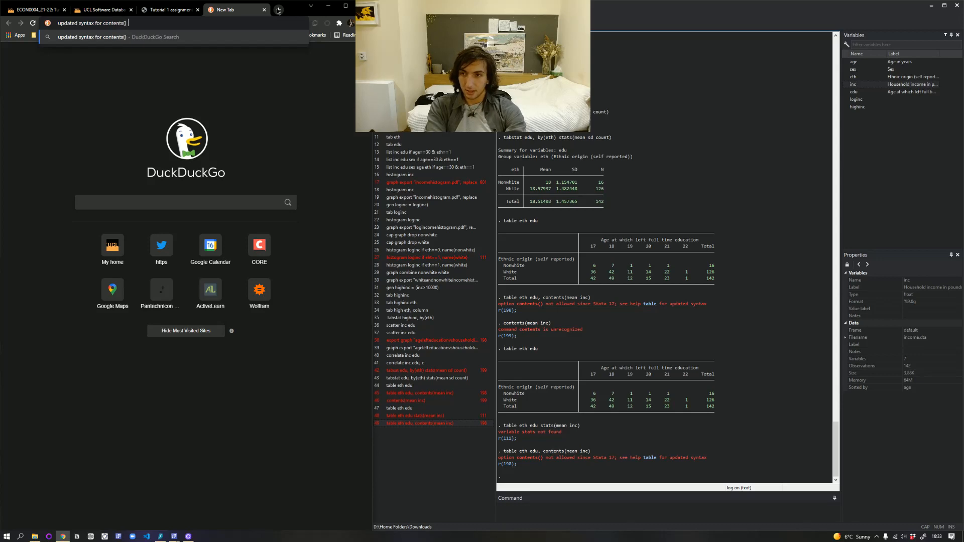
pyautogui.press('Return')
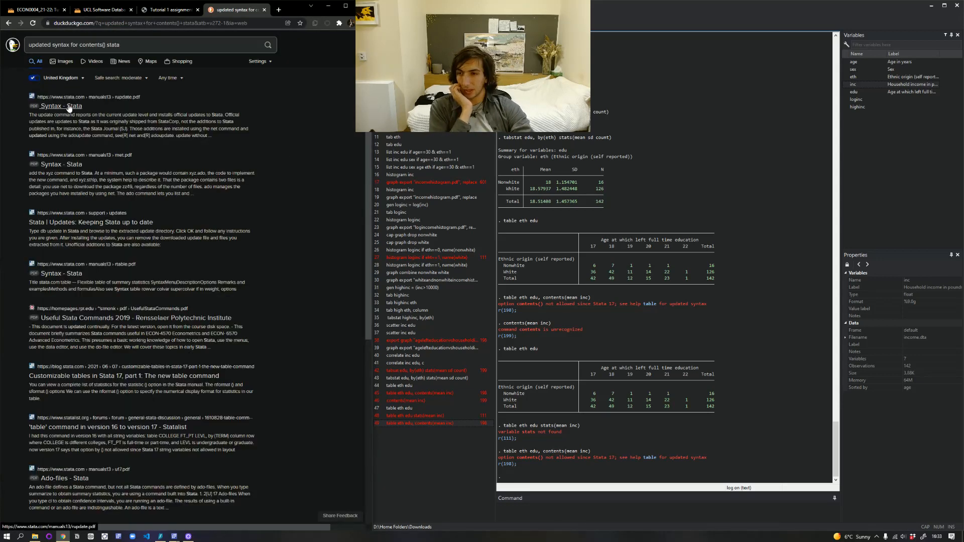
# - Open the first search result, rupdate.pdf, look in it for the contents option, and return to the search results
pyautogui.click(69, 109)
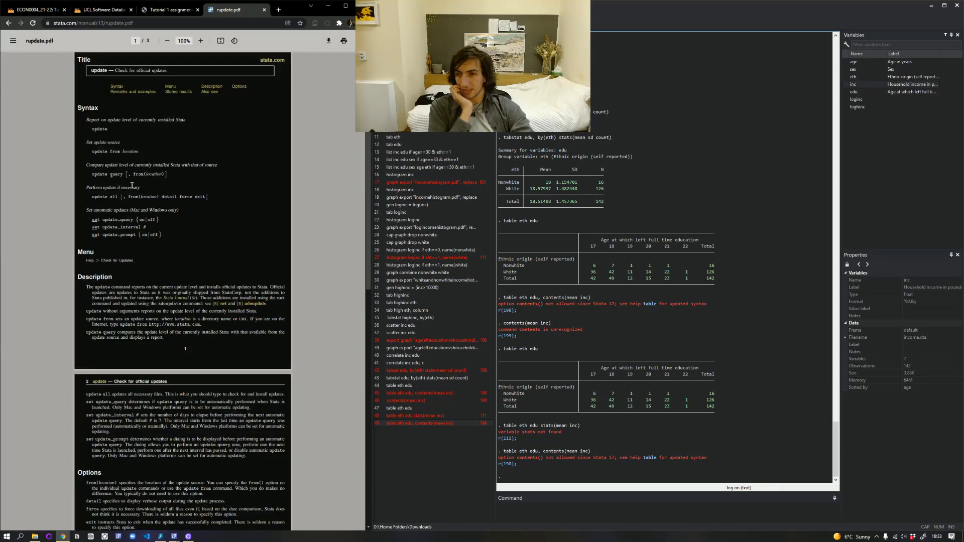
pyautogui.hotkey('ctrl', 'f')
pyautogui.write('conten')
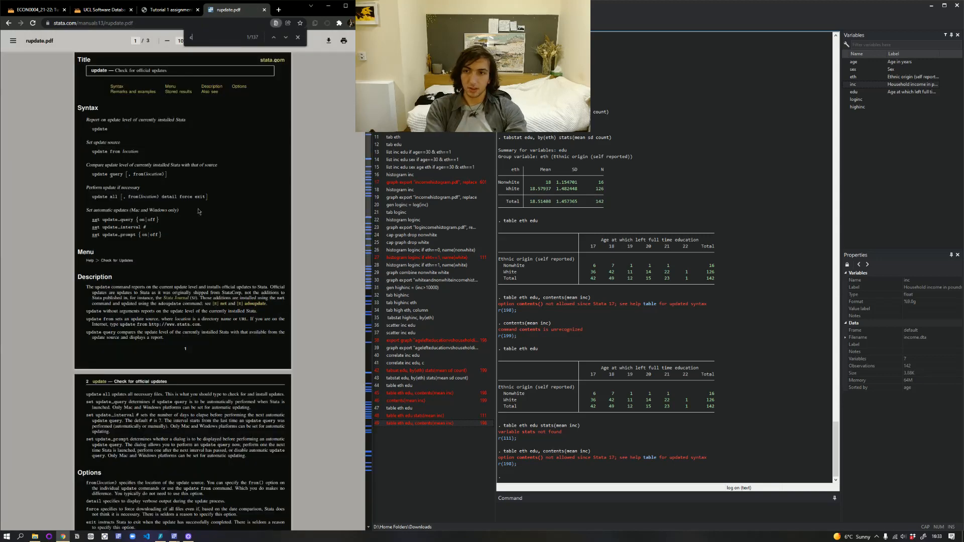
pyautogui.scroll(-5, 198, 211)
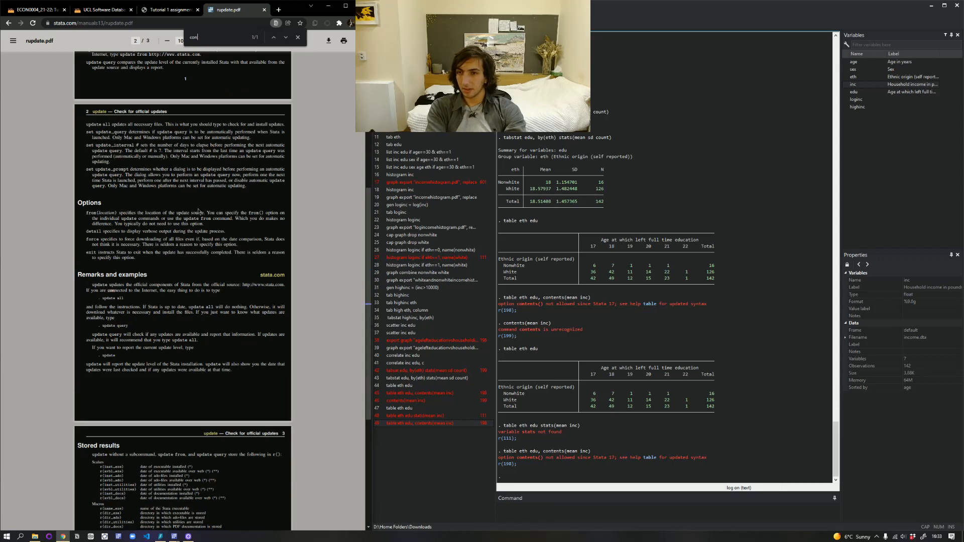
pyautogui.press('BackSpace')
pyautogui.press('BackSpace')
pyautogui.press('BackSpace')
pyautogui.press('BackSpace')
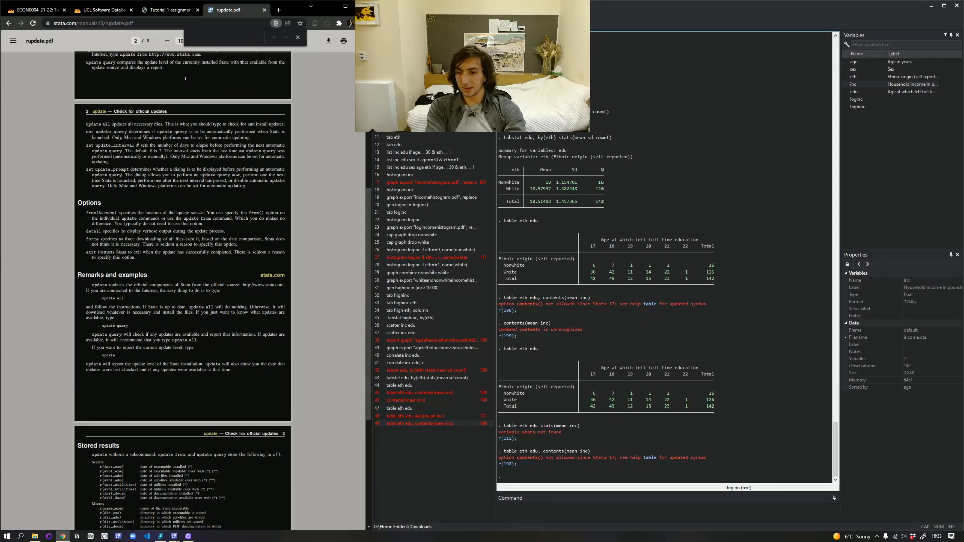
pyautogui.scroll(5, 199, 211)
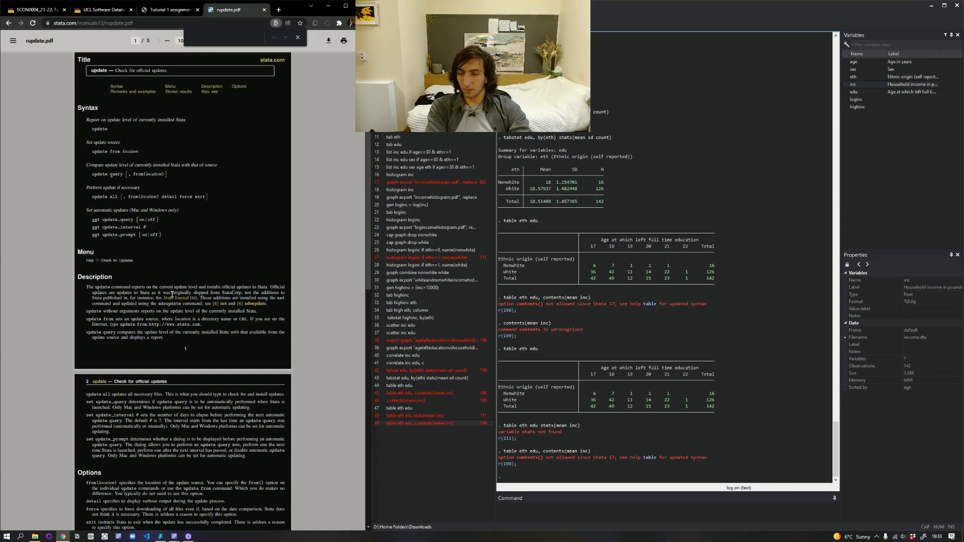
pyautogui.click(297, 37)
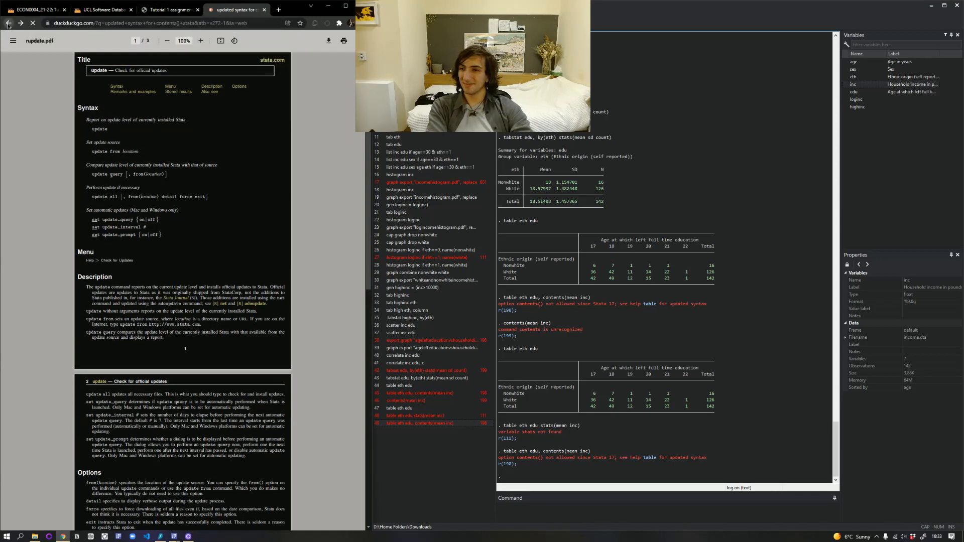
pyautogui.click(8, 23)
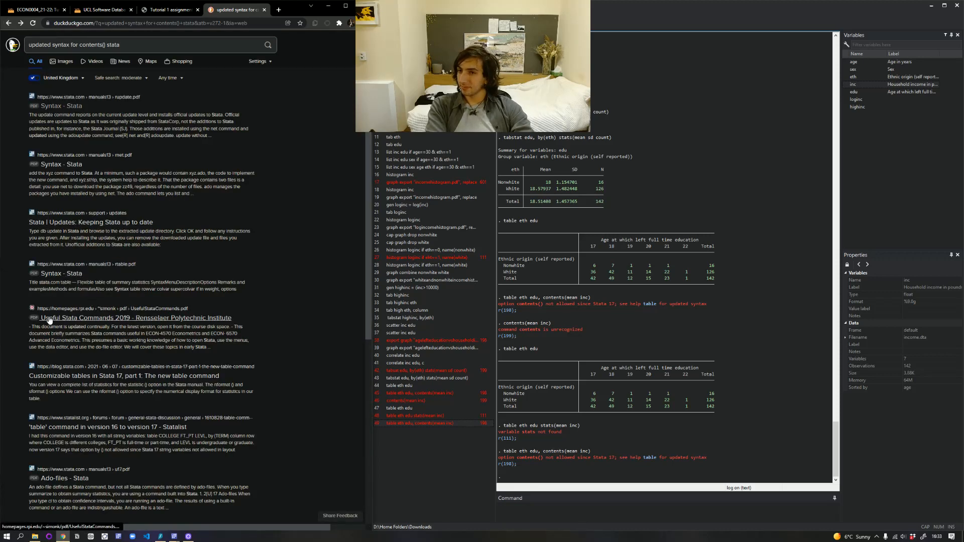
# - Go back to the Tutorial 1 assignment PDF and reread item (f) on ethnic income differences within education groups
pyautogui.click(146, 10)
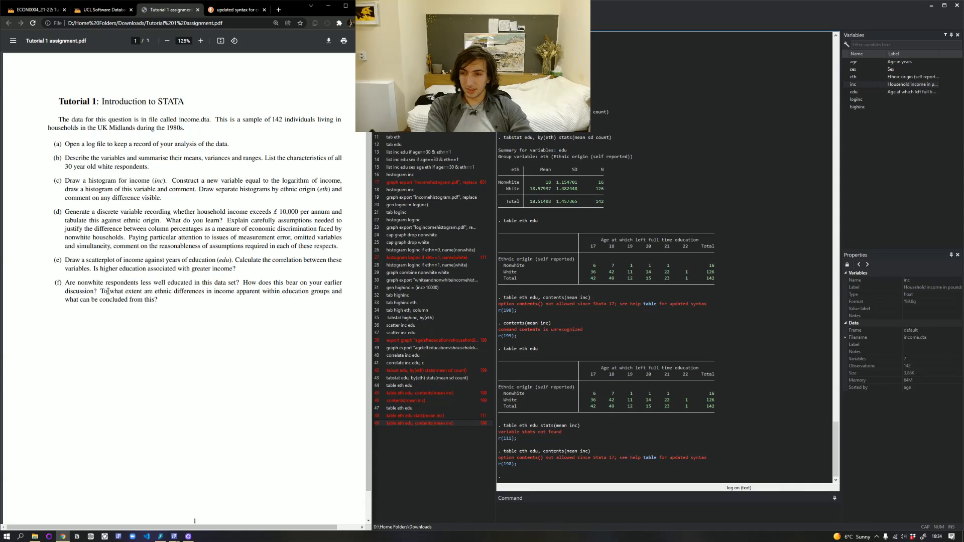
pyautogui.moveTo(101, 292); pyautogui.dragTo(253, 294)
pyautogui.click(286, 294)
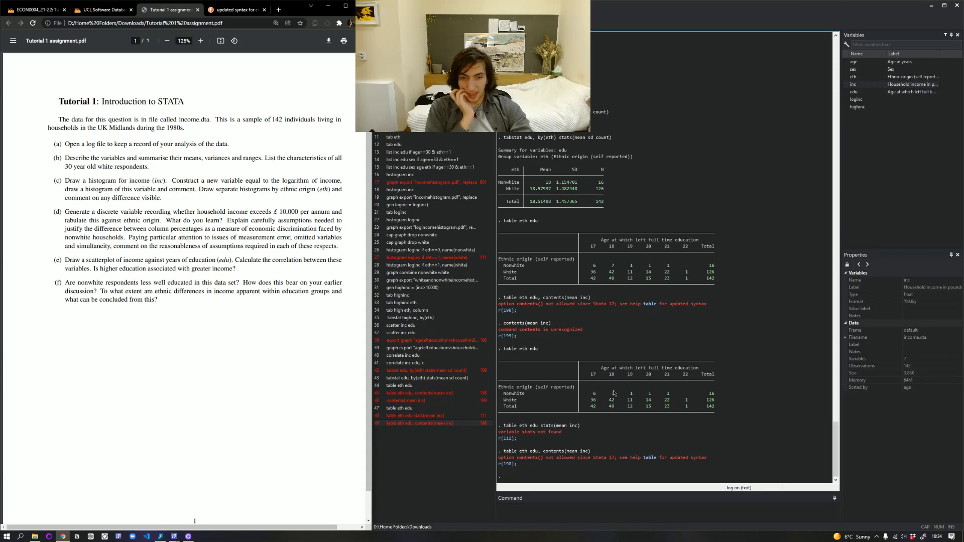
# - Examine the Nonwhite and White frequencies across education ages in the latest table eth edu output
pyautogui.moveTo(589, 396); pyautogui.dragTo(672, 397)
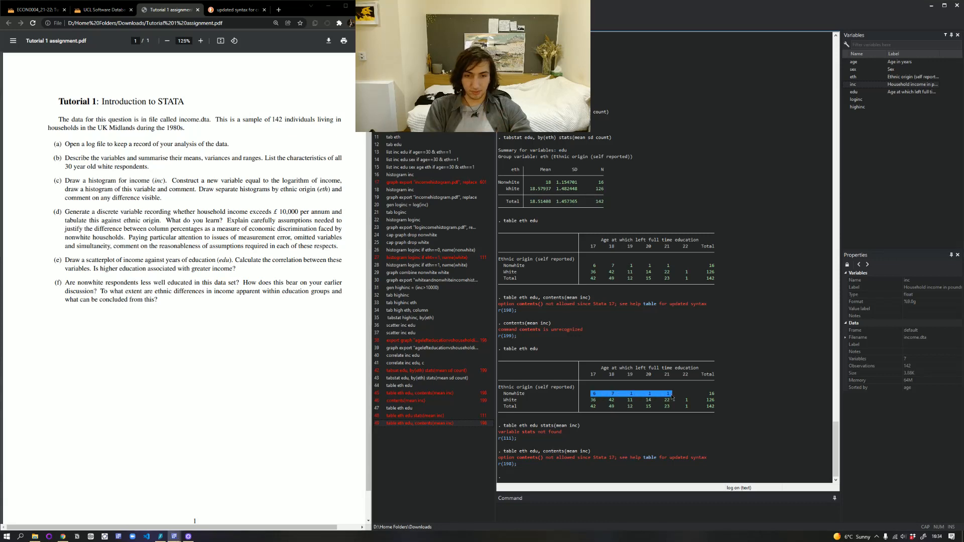
pyautogui.click(584, 396)
pyautogui.moveTo(590, 396); pyautogui.dragTo(679, 397)
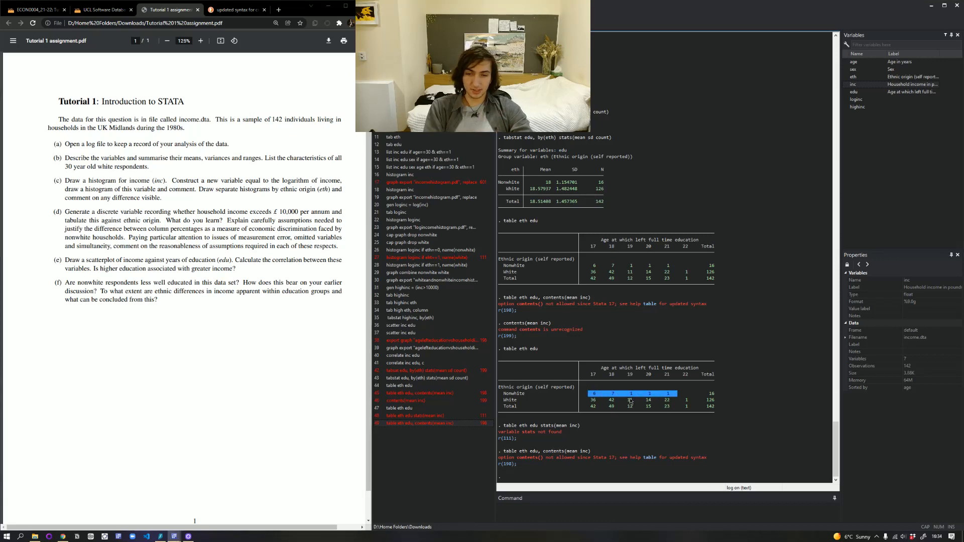
pyautogui.moveTo(590, 400); pyautogui.dragTo(691, 402)
pyautogui.click(691, 403)
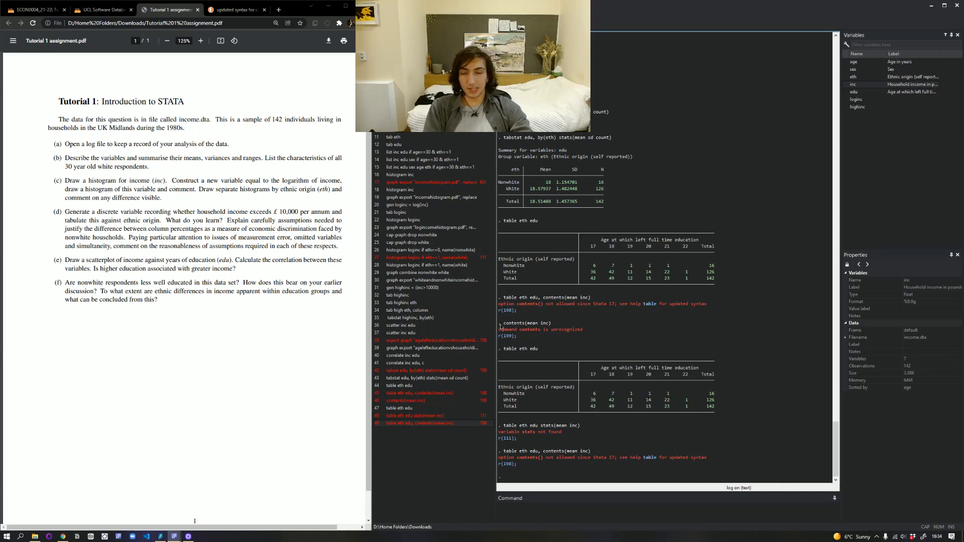
# - Search the web for normal distribution stata and open the m-5normal.pdf manual entry
pyautogui.click(278, 10)
pyautogui.write('normal dis')
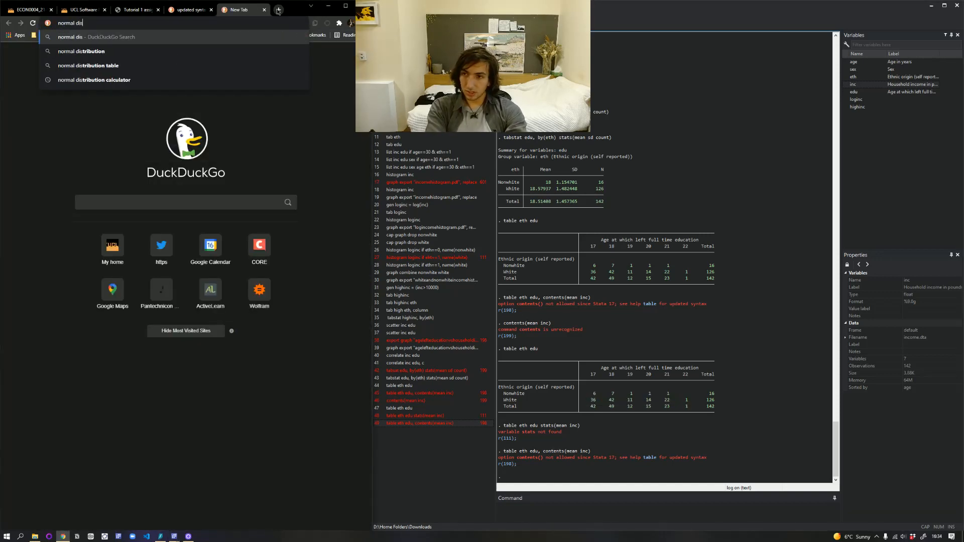
pyautogui.write('tribution ')
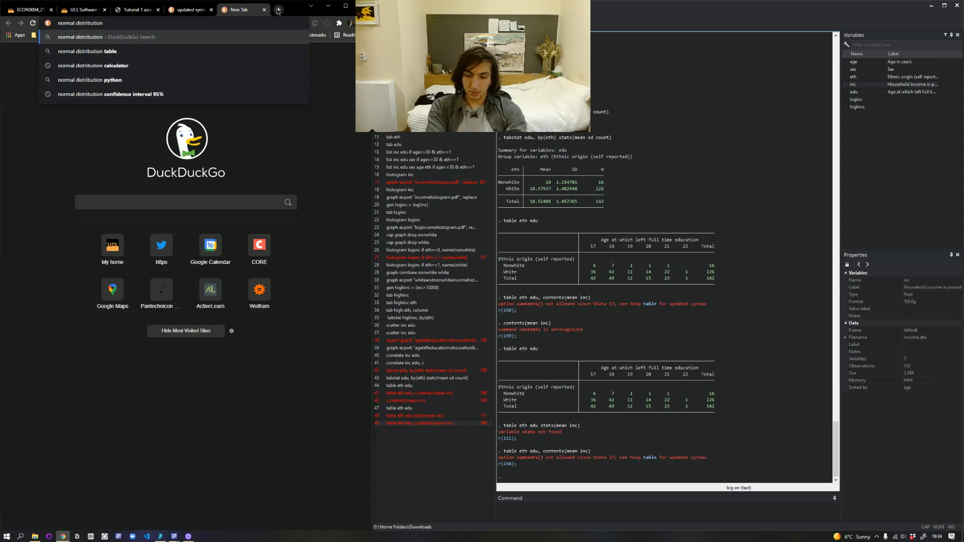
pyautogui.write('stata')
pyautogui.press('Return')
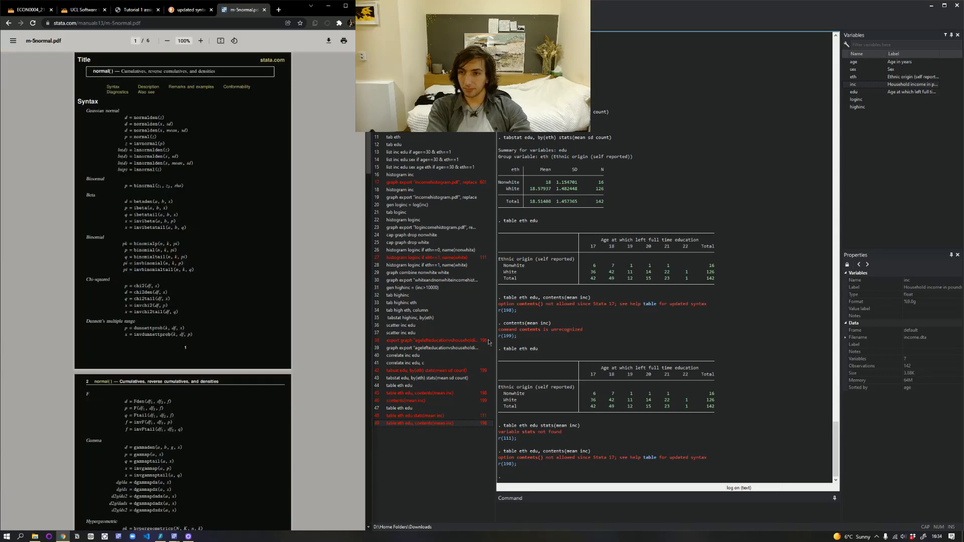
# - Search the normal() manual entry for normal, then switch back to Stata's command line
pyautogui.hotkey('ctrl', 'f')
pyautogui.write('normal')
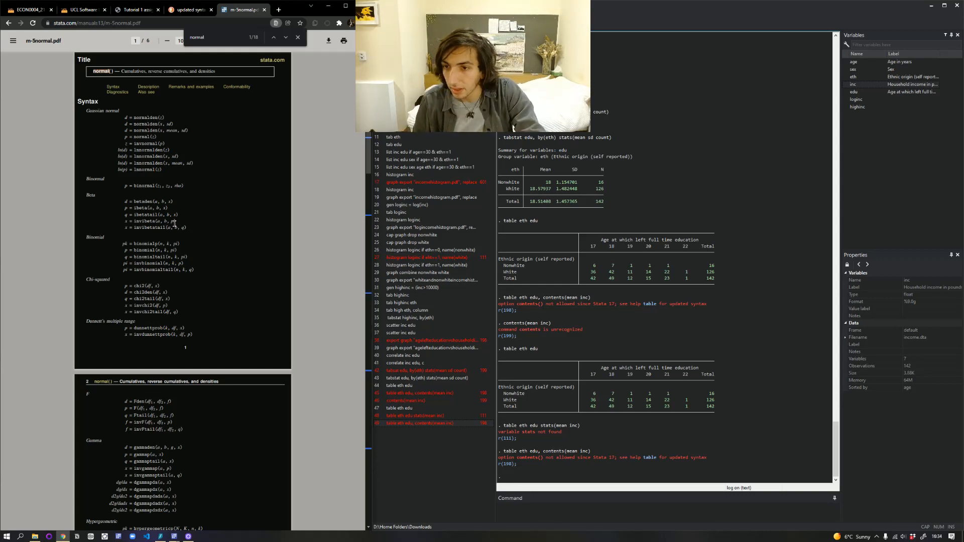
pyautogui.click(558, 508)
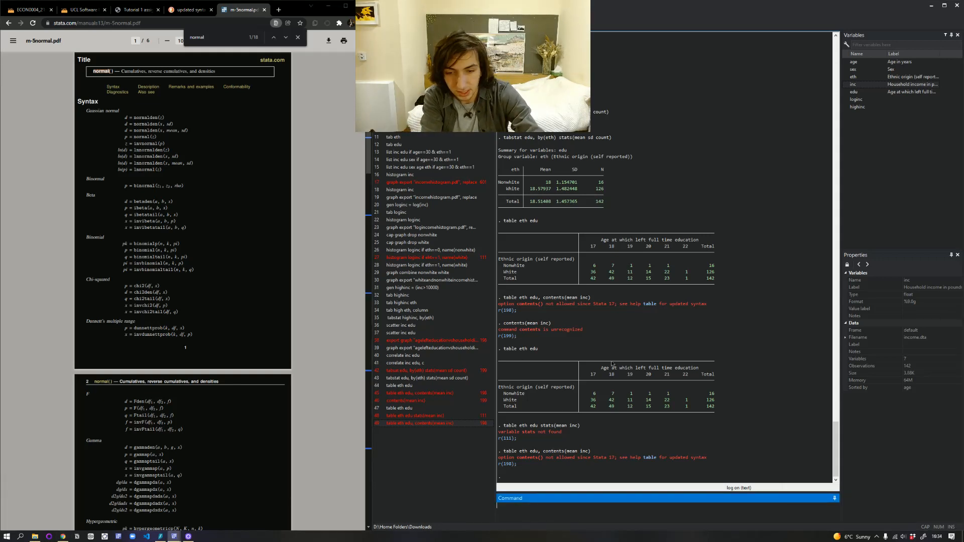
pyautogui.write('normal')
pyautogui.press('BackSpace')
pyautogui.press('BackSpace')
pyautogui.press('BackSpace')
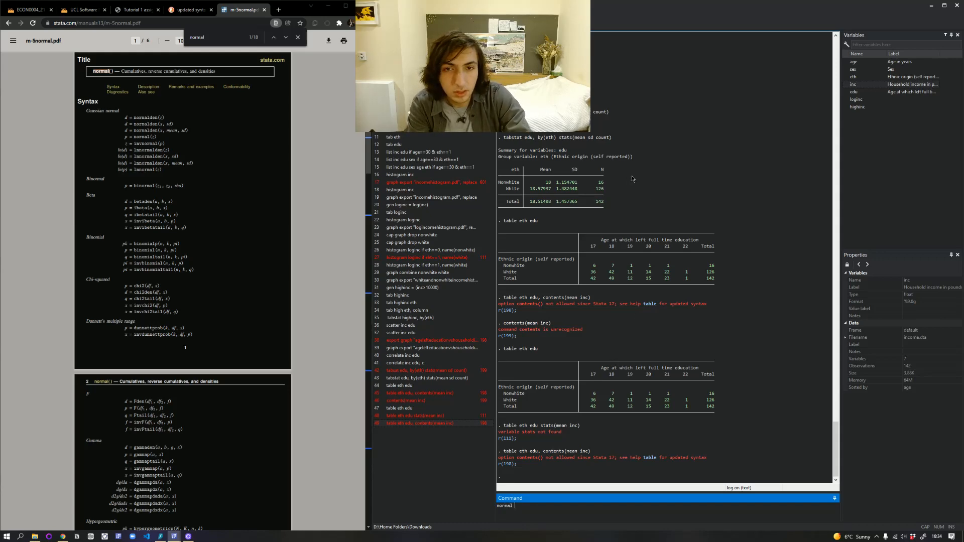
pyautogui.scroll(10, 640, 188)
pyautogui.scroll(12, 640, 187)
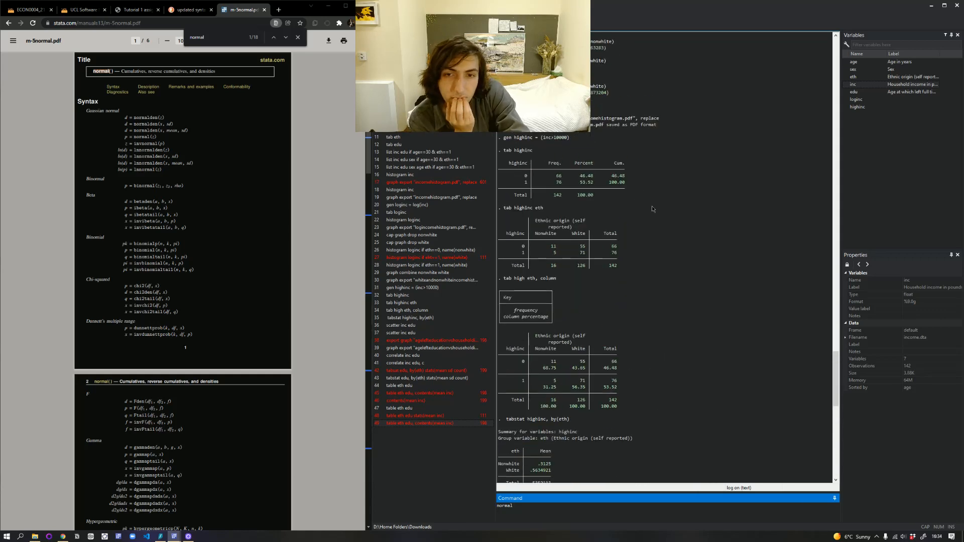
pyautogui.scroll(1, 648, 215)
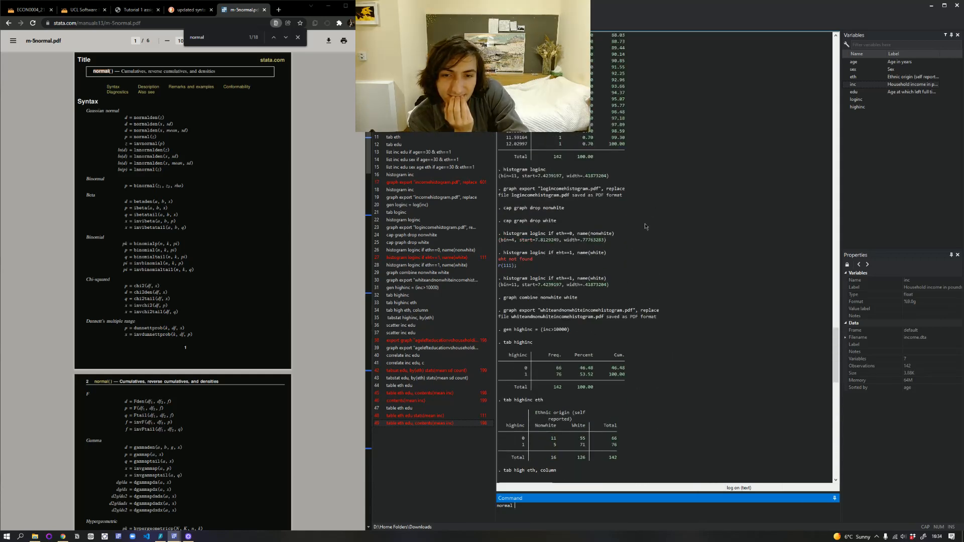
pyautogui.scroll(-20, 638, 244)
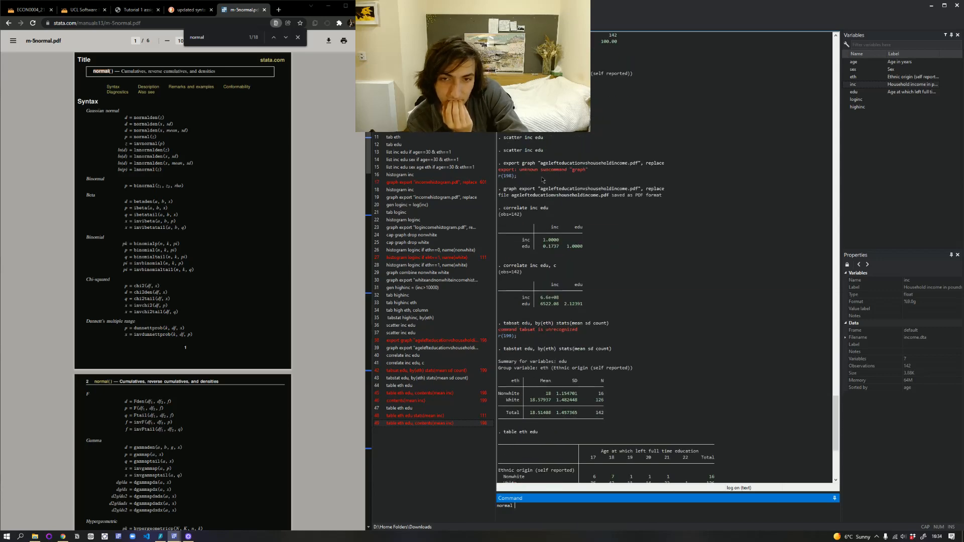
pyautogui.scroll(6, 529, 182)
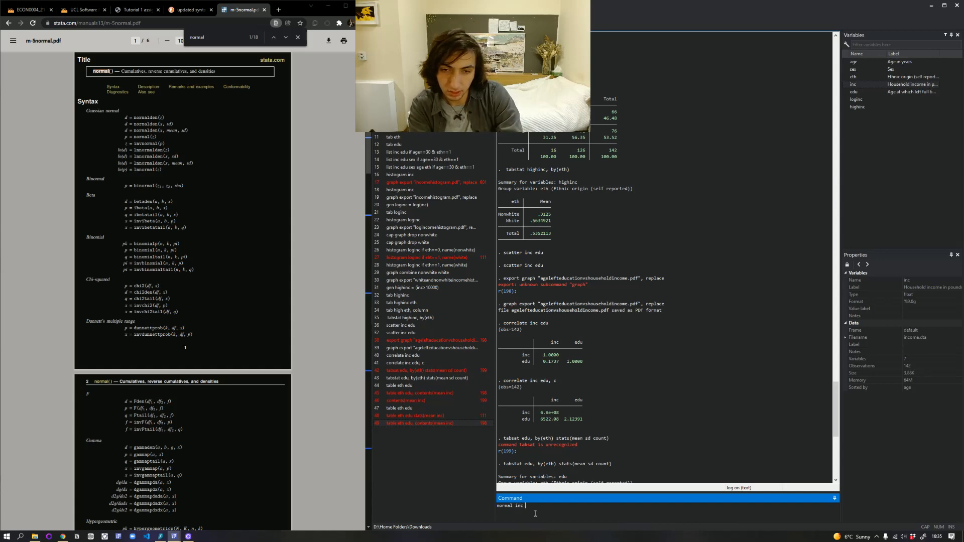
pyautogui.hotkey('ctrl', 'BackSpace')
pyautogui.hotkey('ctrl', 'BackSpace')
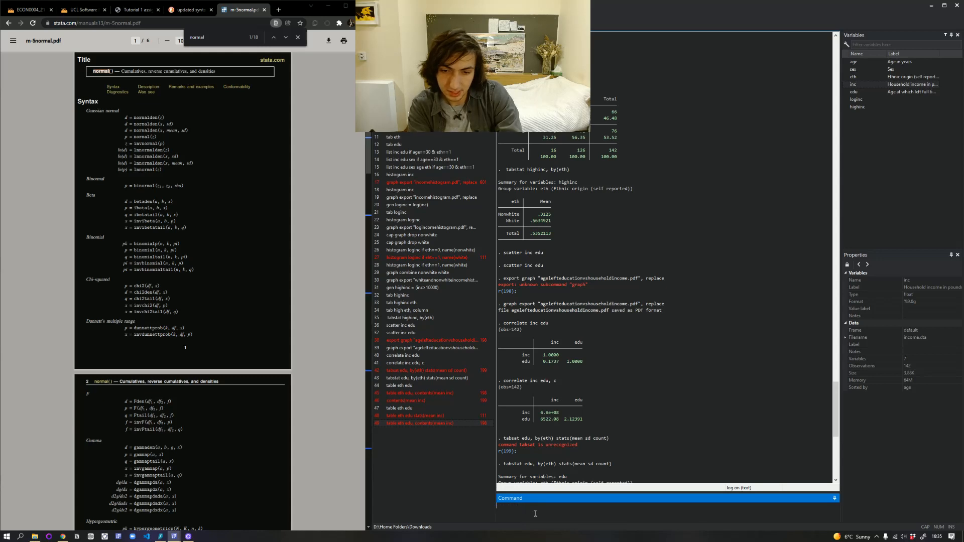
pyautogui.write('scatter')
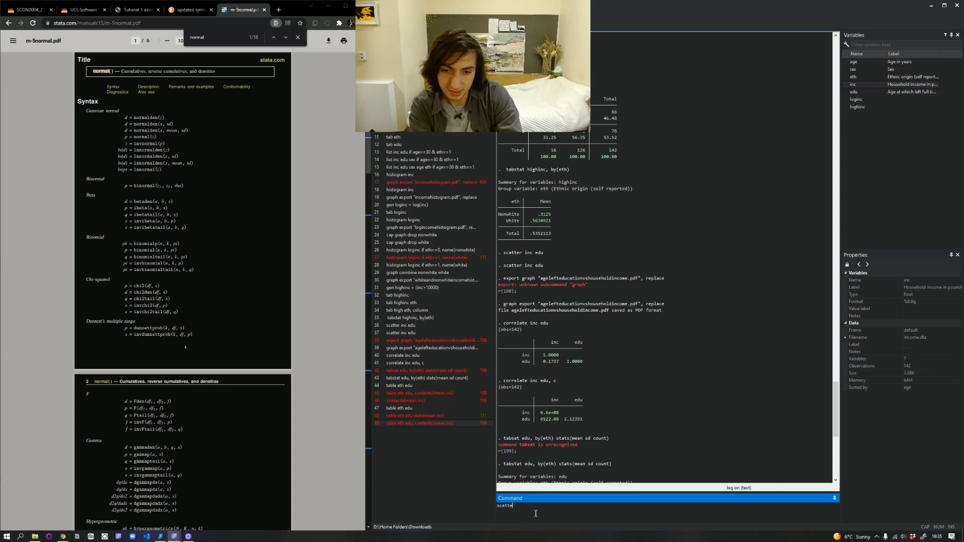
pyautogui.hotkey('ctrl', 'BackSpace')
# - Switch to the browser, search the web for all graph types stata and open Stata's Visual overview for creating graphs page
pyautogui.moveTo(274, 3); pyautogui.dragTo(278, 4)
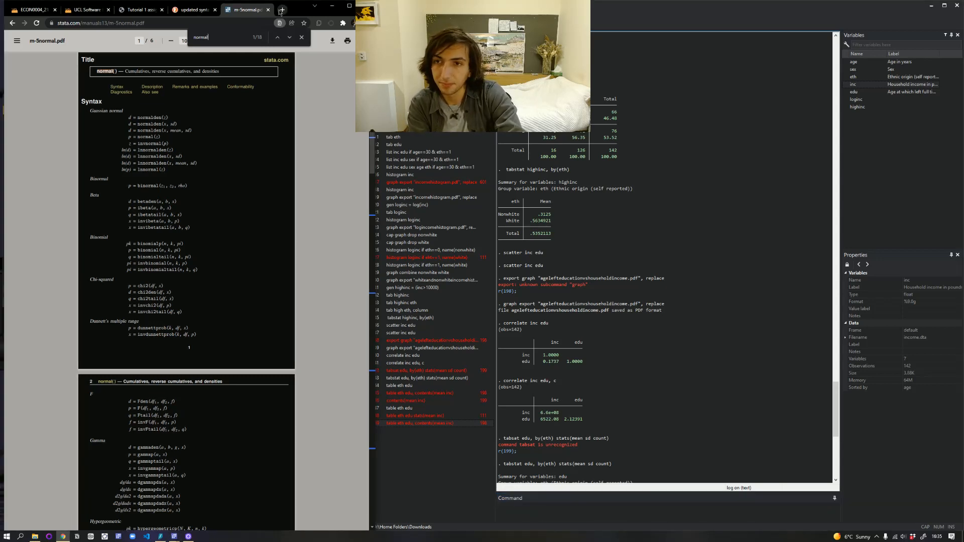
pyautogui.click(282, 10)
pyautogui.click(223, 10)
pyautogui.write('all')
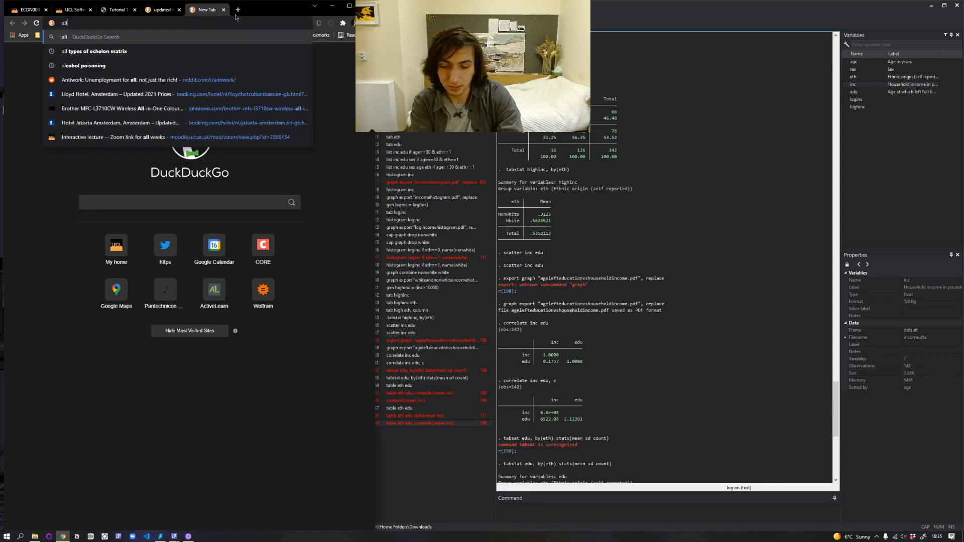
pyautogui.write(' graph types stata')
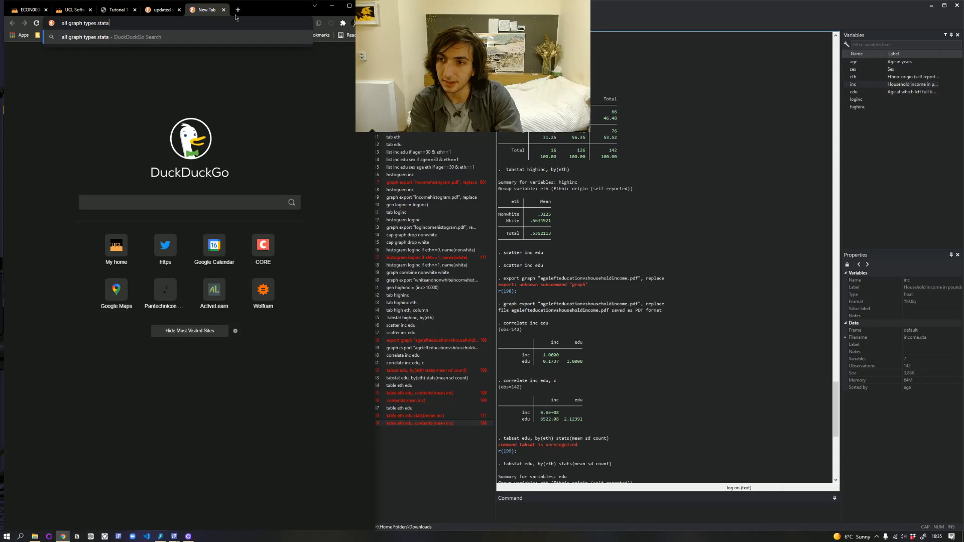
pyautogui.press('Return')
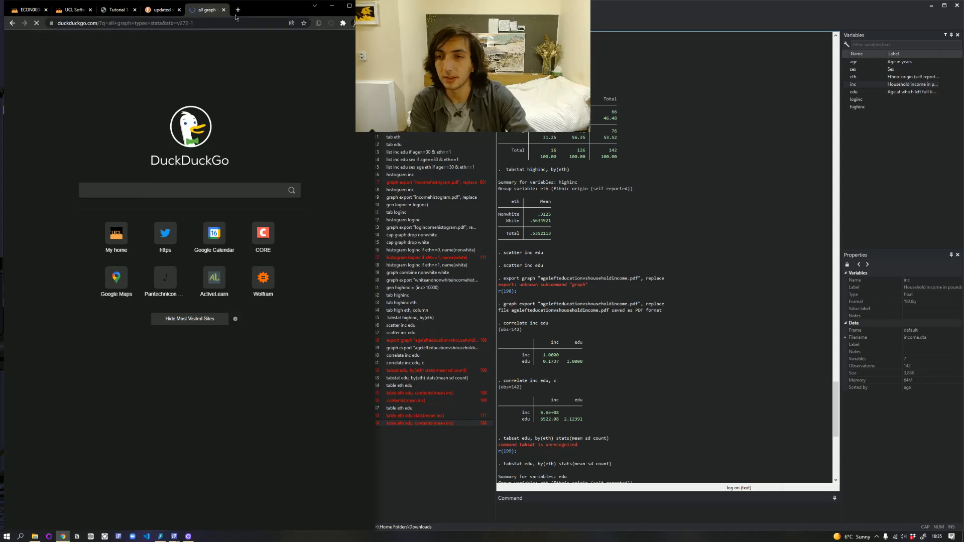
pyautogui.click(81, 107)
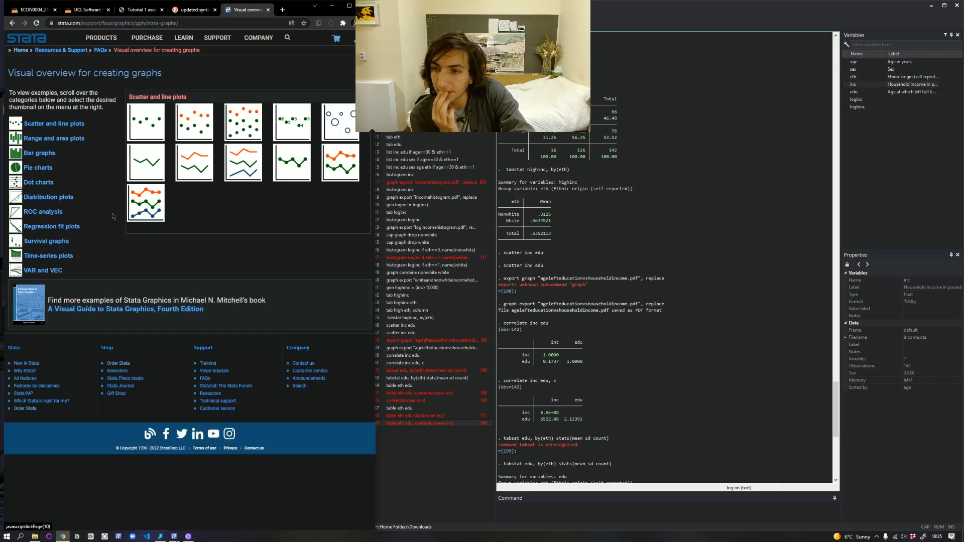
# - Browse the graph categories, open the distribution plot example with an overlaid normal density curve, and view its [R] histogram manual entry in a new tab
pyautogui.moveTo(18, 245)
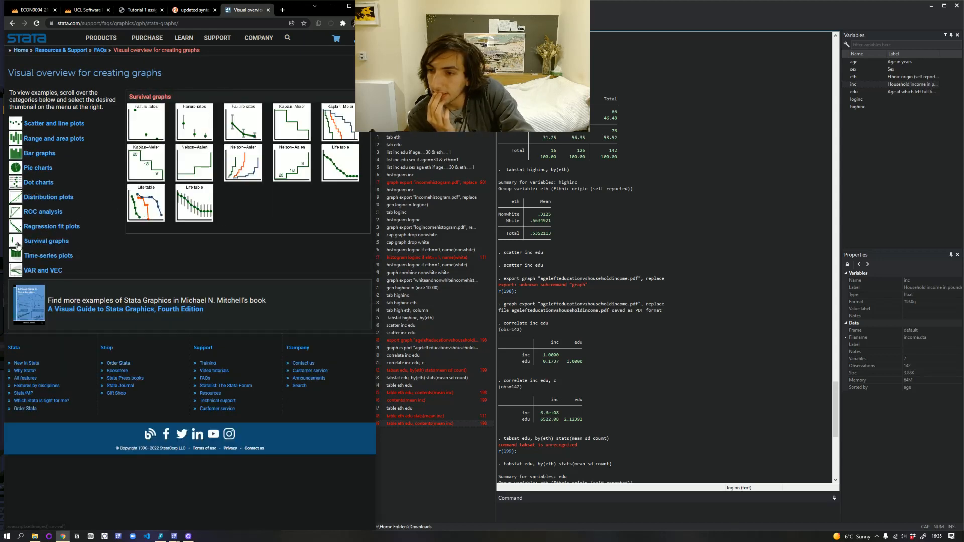
pyautogui.moveTo(18, 187)
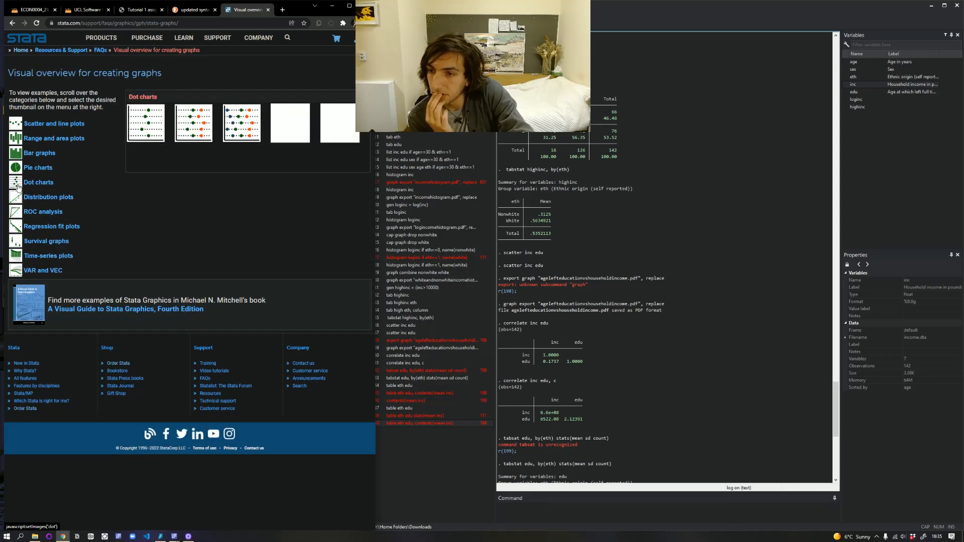
pyautogui.moveTo(18, 155)
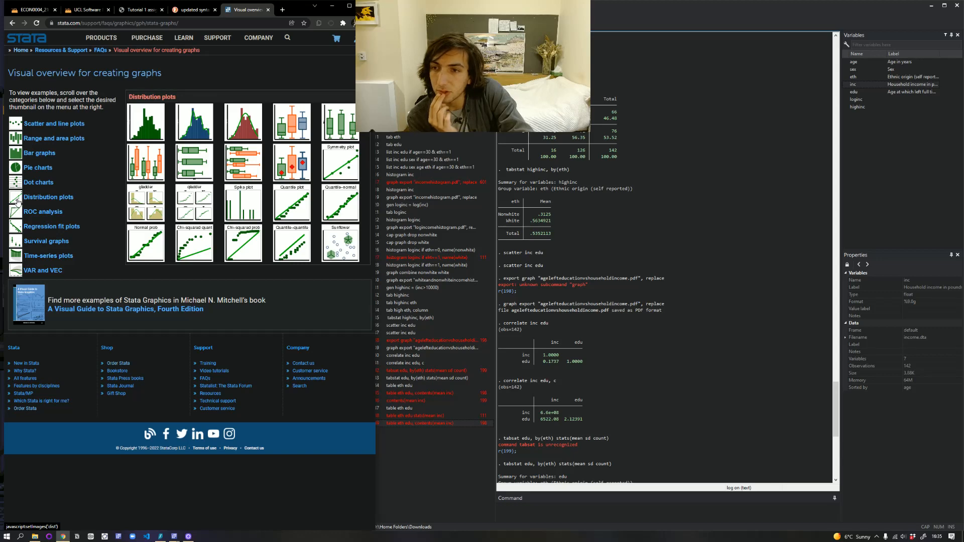
pyautogui.click(247, 136)
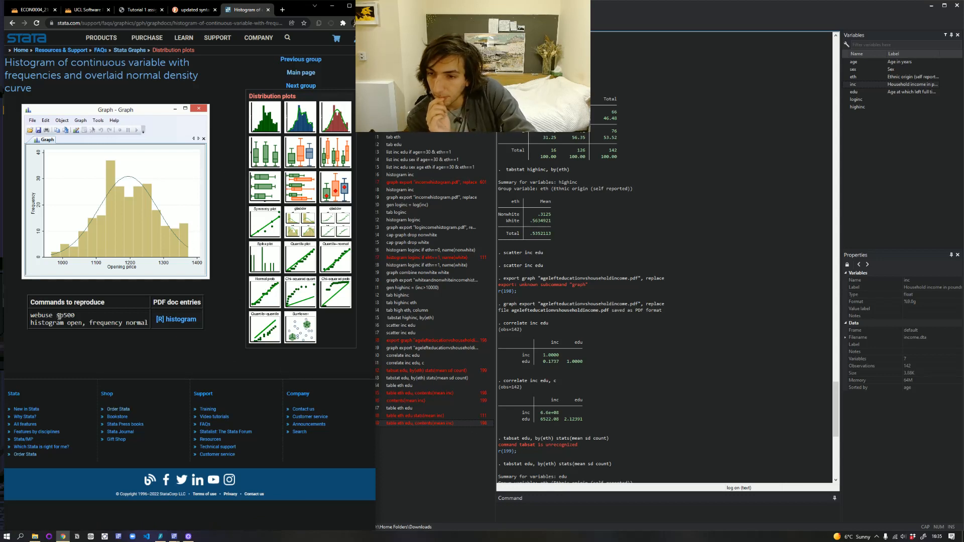
pyautogui.rightClick(175, 322)
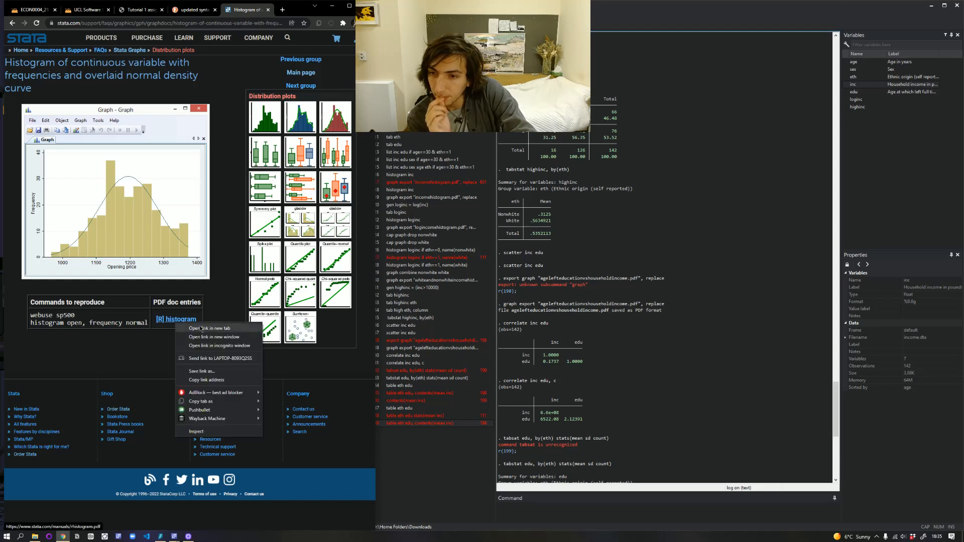
pyautogui.click(202, 329)
pyautogui.click(254, 10)
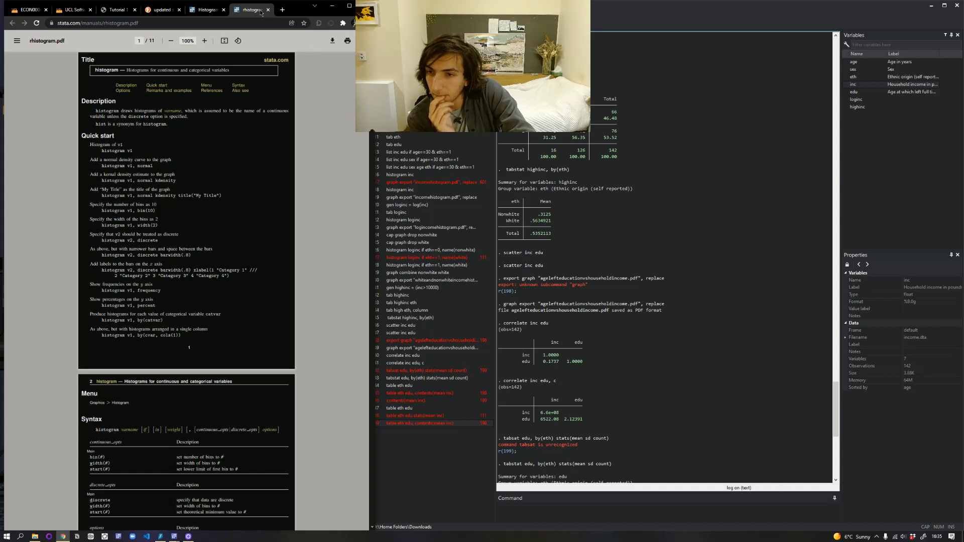
# - Switch back to Stata and try to run histogram v1, normal inc inc
pyautogui.click(532, 520)
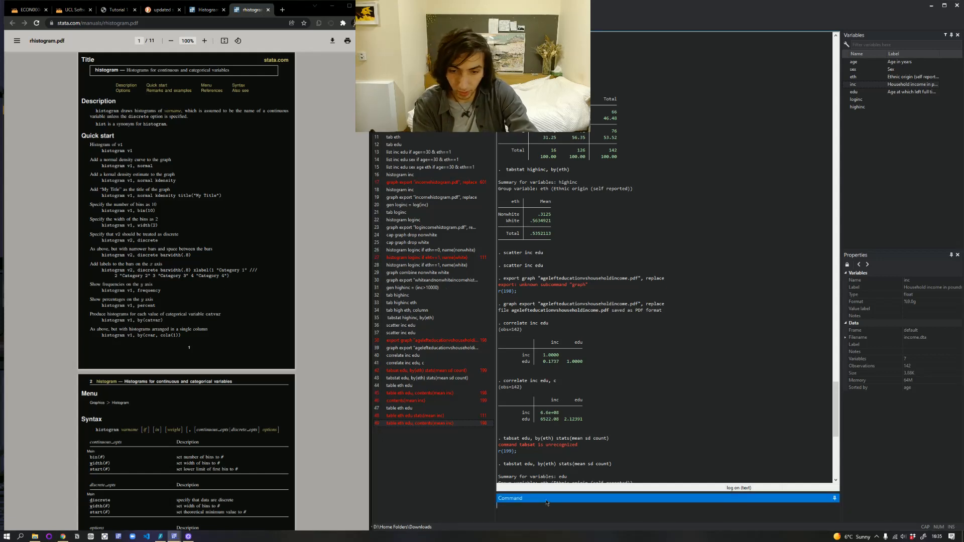
pyautogui.write('histogram v1')
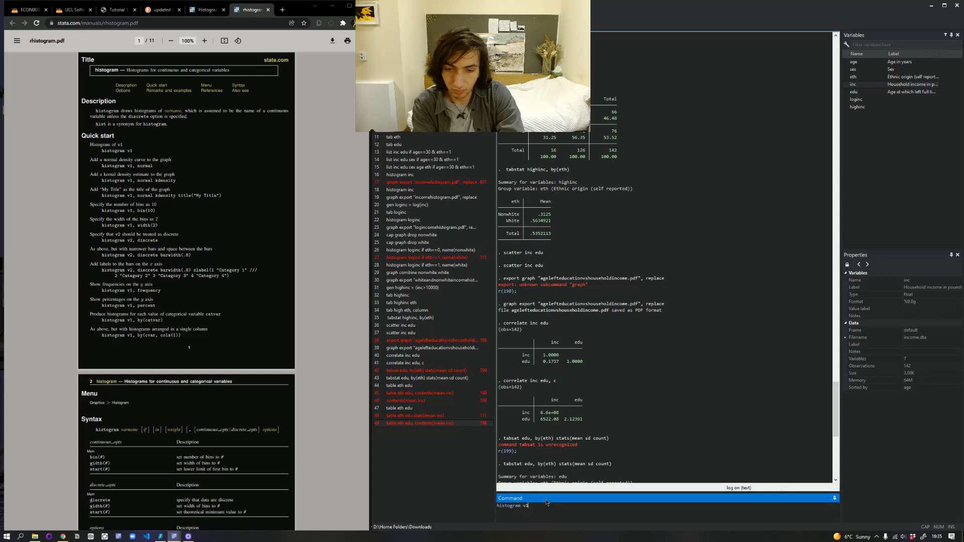
pyautogui.write(', normal')
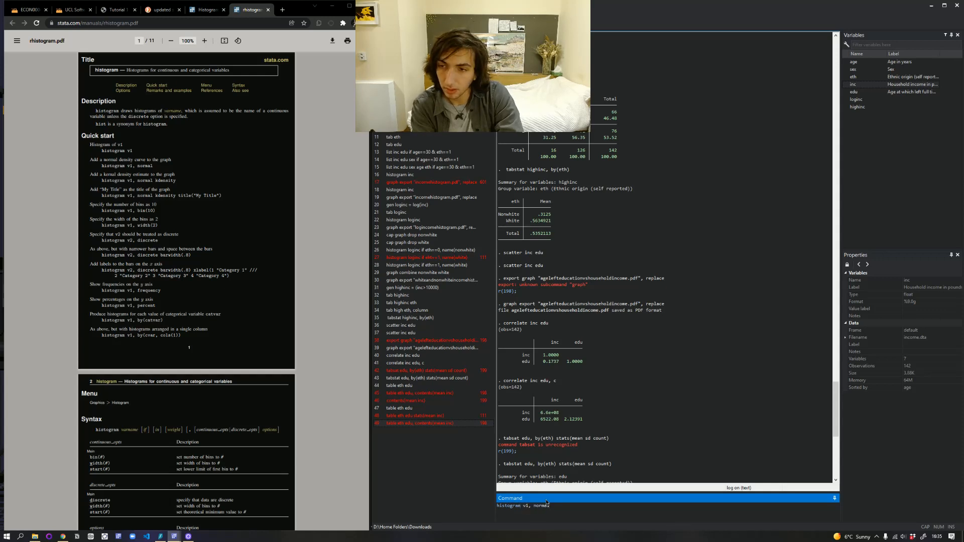
pyautogui.write(' inc')
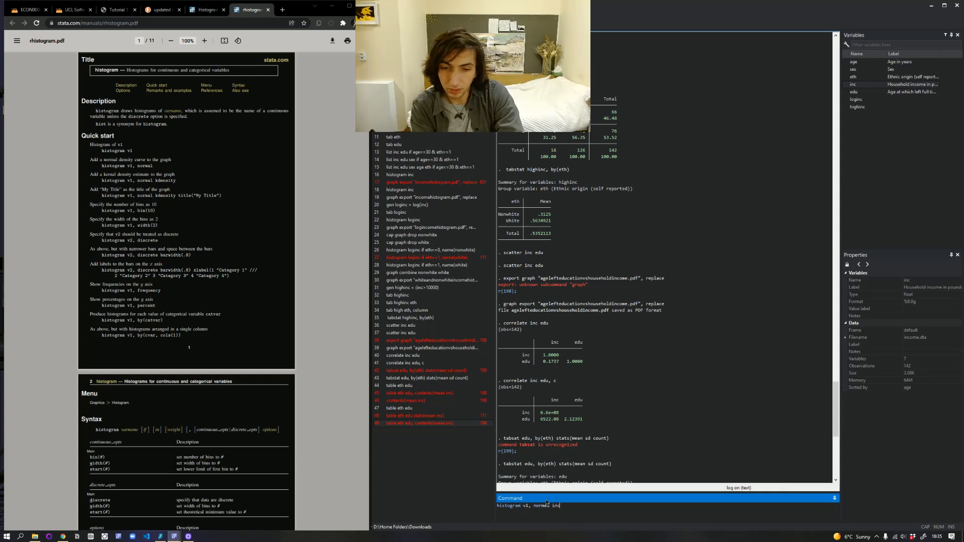
pyautogui.write(' inc')
pyautogui.press('Return')
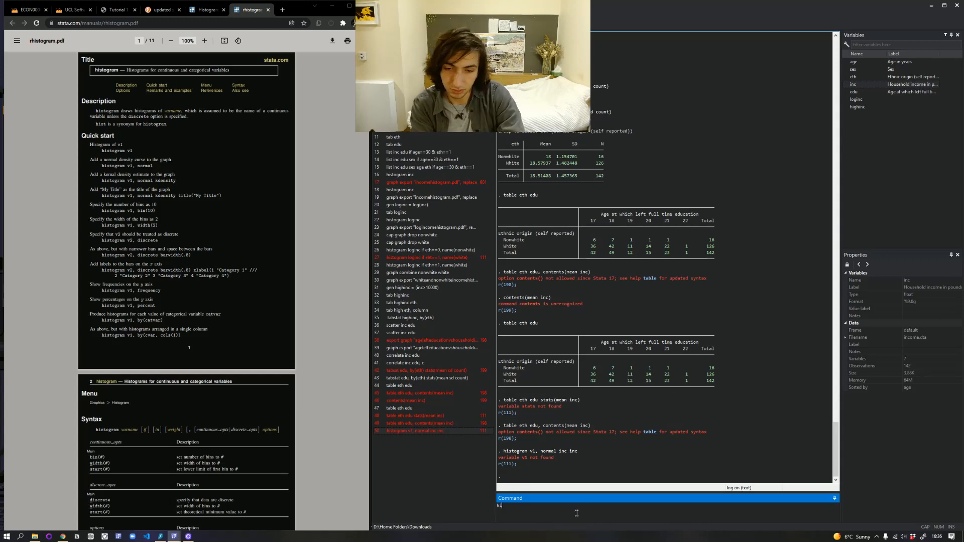
# - Plot household income with a normal curve using histogram inc, normal, then minimise the graph window
pyautogui.write('histogram ')
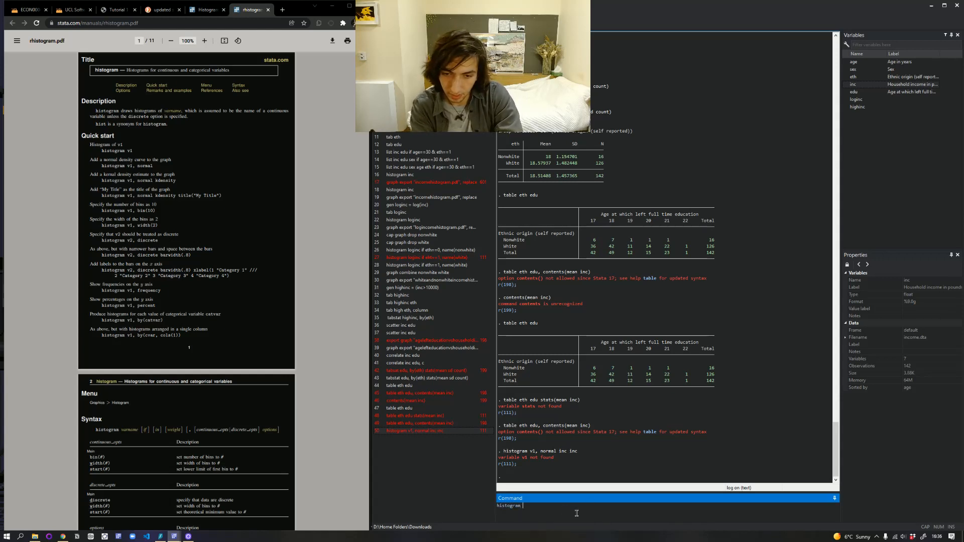
pyautogui.write('inc')
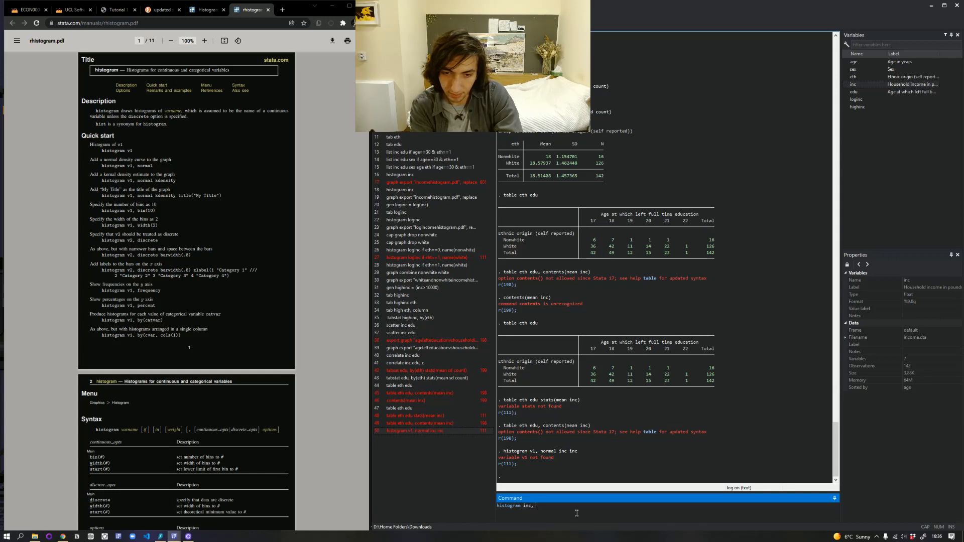
pyautogui.write(', normal')
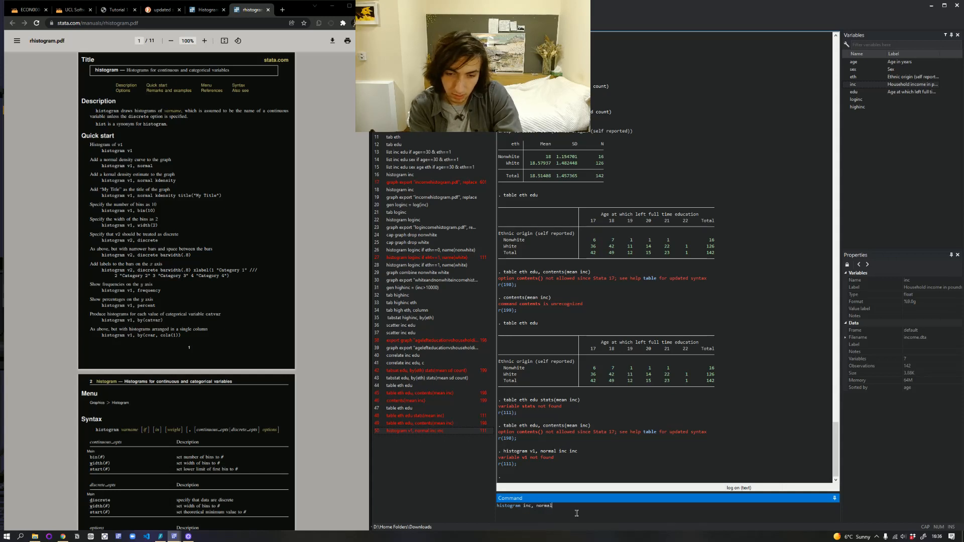
pyautogui.press('Return')
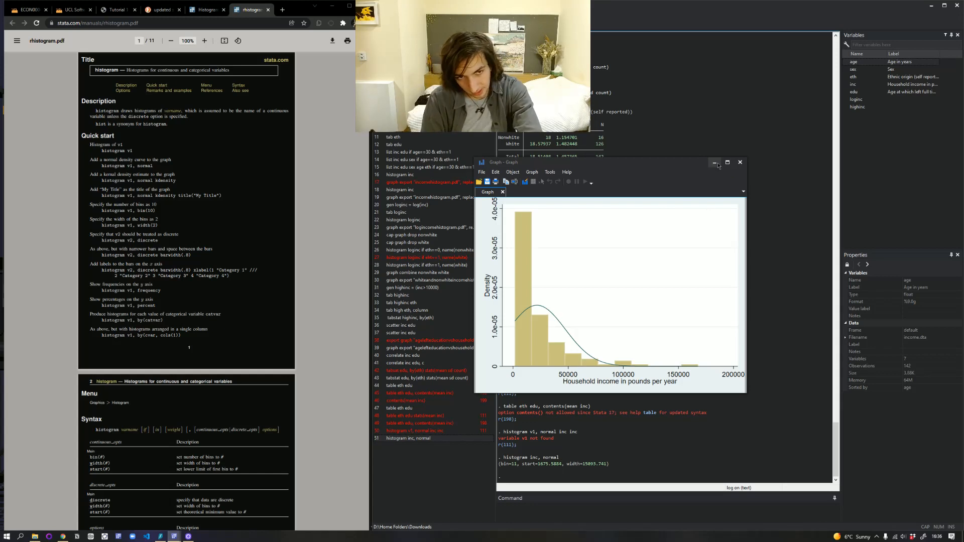
pyautogui.click(715, 163)
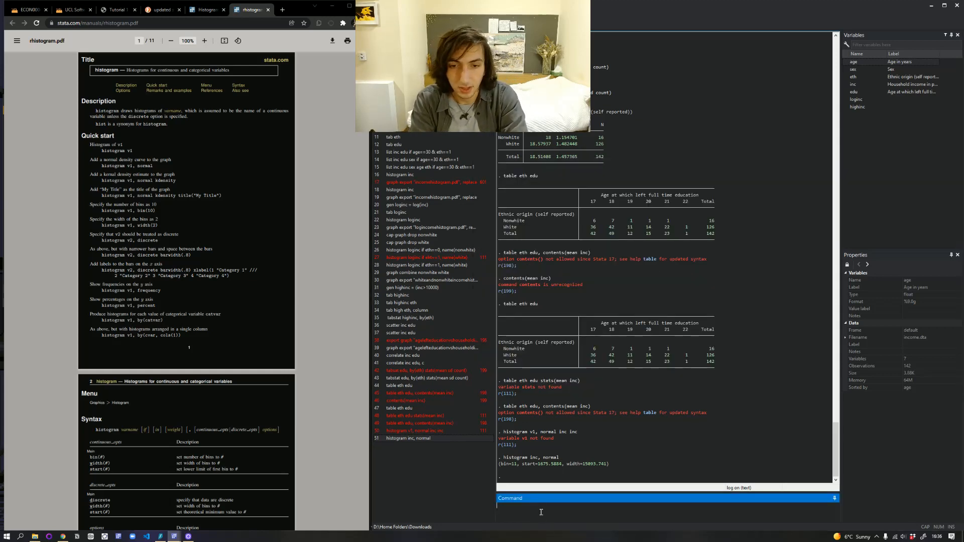
# - Plot nonwhite household income with a normal curve by running histogram inc if eth==0, normal
pyautogui.moveTo(836, 452); pyautogui.dragTo(816, 467)
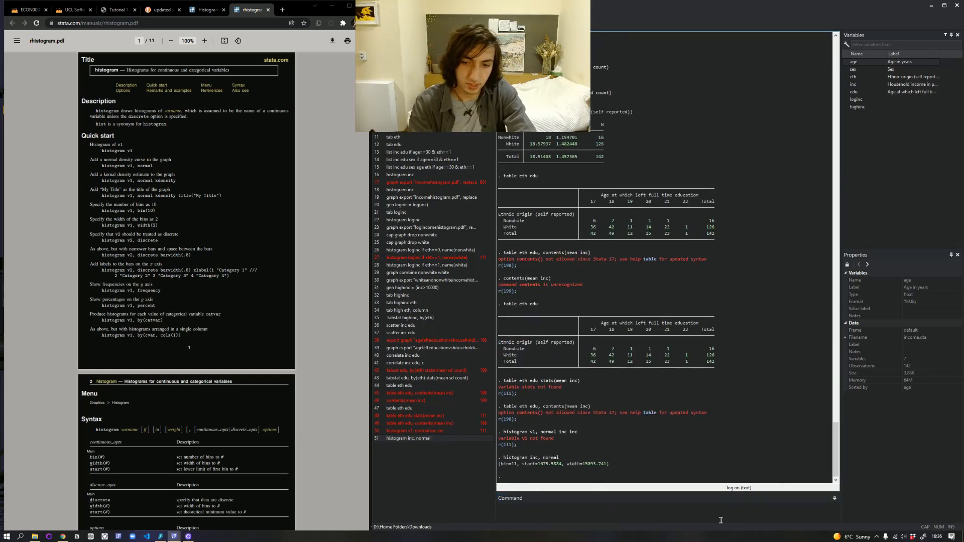
pyautogui.click(681, 512)
pyautogui.write('histogram')
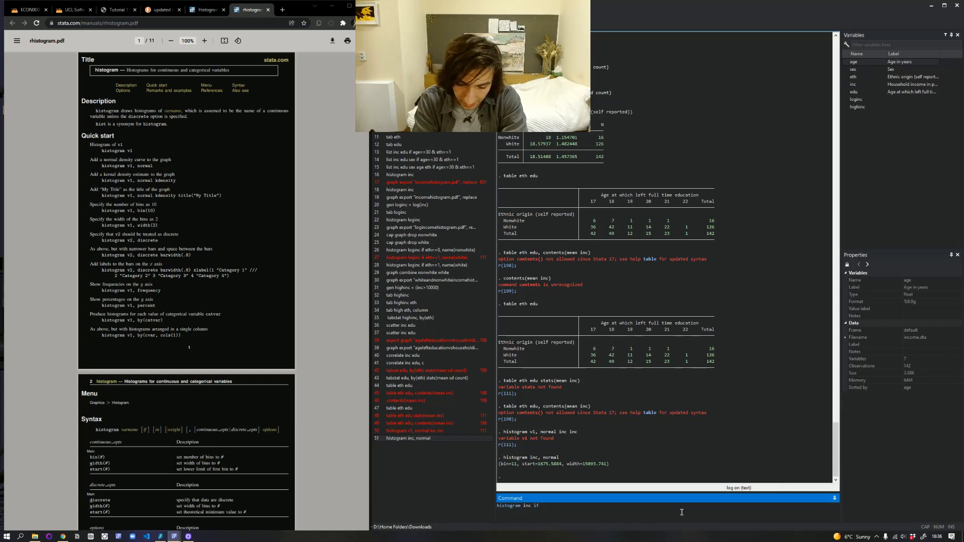
pyautogui.write('inc if eth==0,')
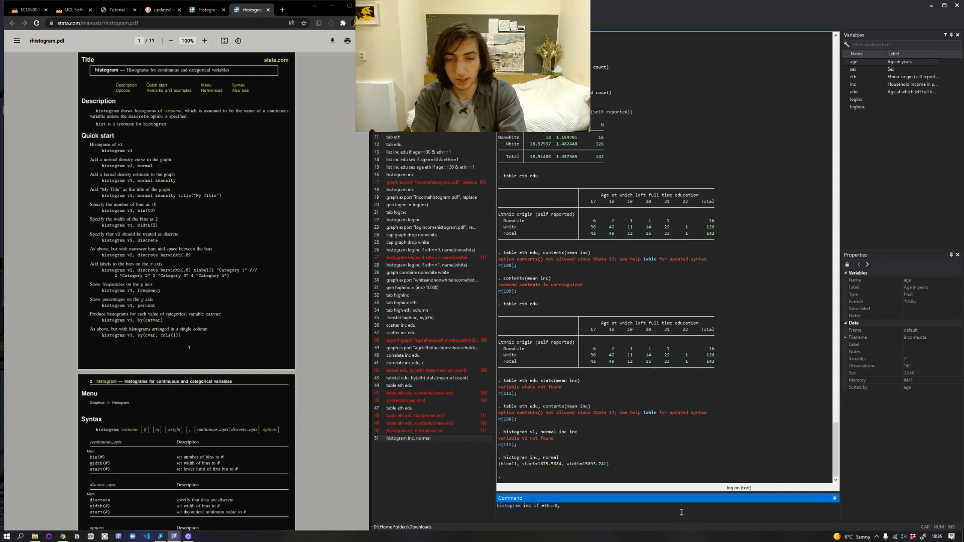
pyautogui.write(' normal')
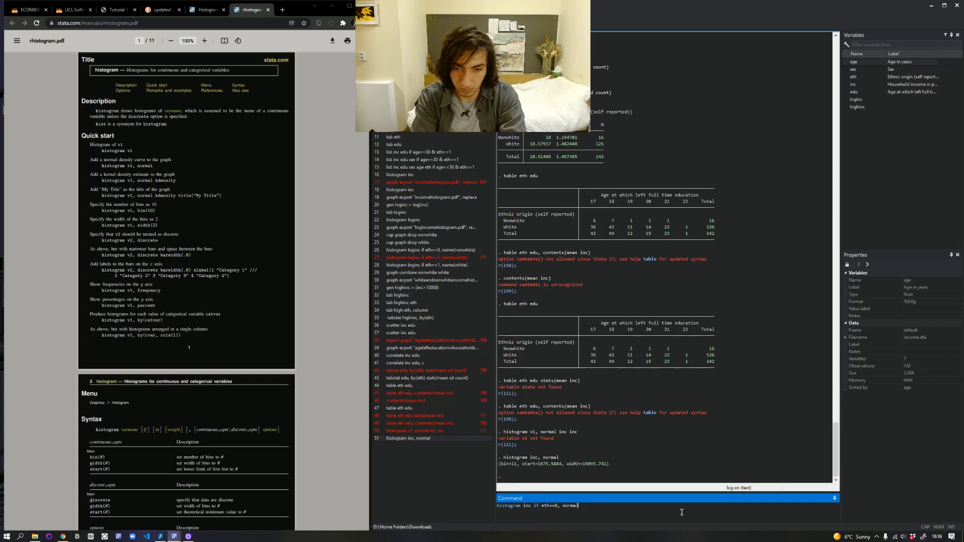
pyautogui.press('Return')
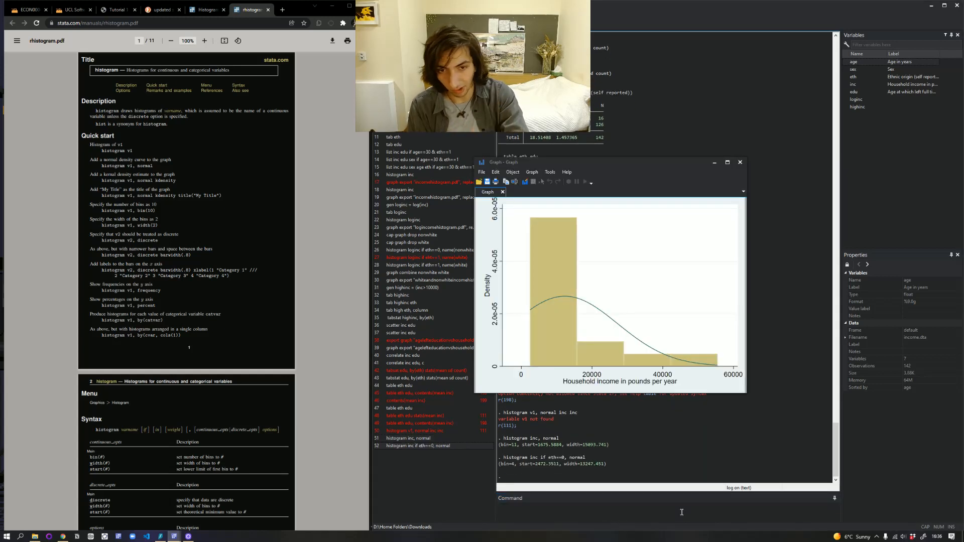
# - Plot white household income with a normal curve by running histogram inc if eth==1, normal, and close the graph window
pyautogui.click(526, 509)
pyautogui.moveTo(586, 458); pyautogui.dragTo(504, 458)
pyautogui.hotkey('ctrl', 'c')
pyautogui.click(516, 515)
pyautogui.hotkey('ctrl', 'v')
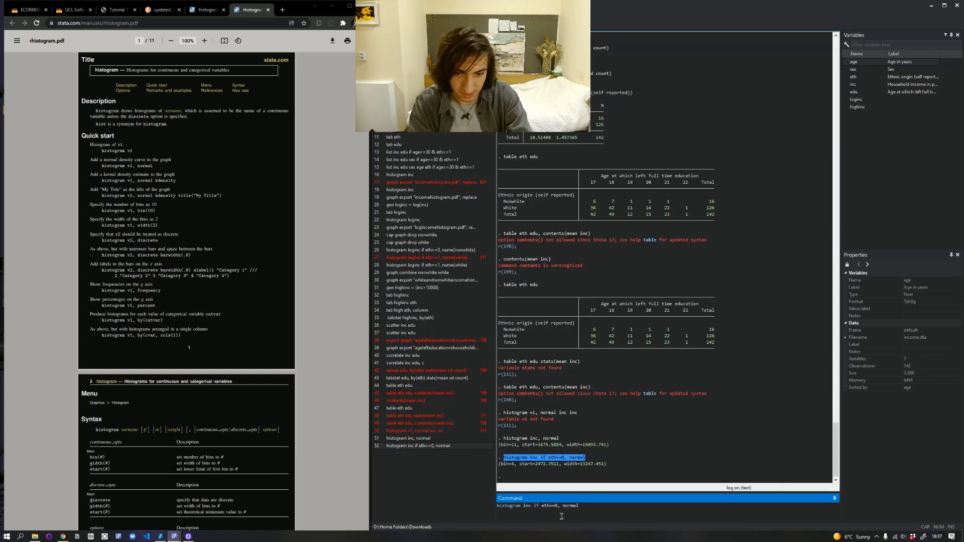
pyautogui.click(556, 506)
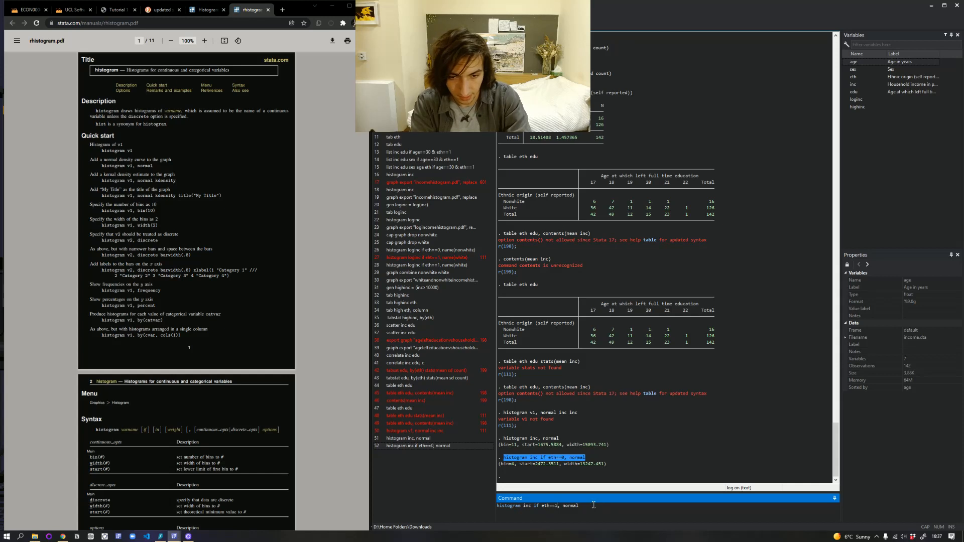
pyautogui.write('1')
pyautogui.press('Return')
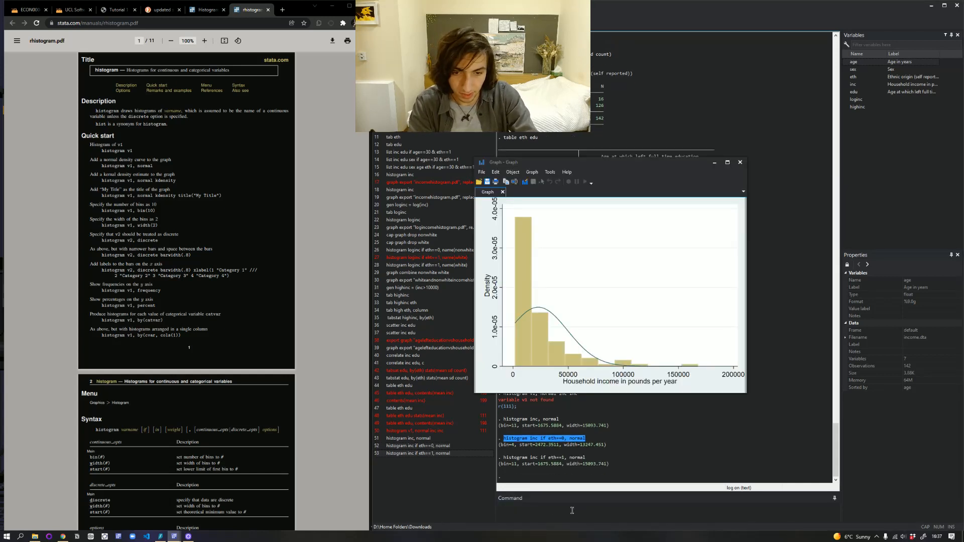
pyautogui.click(741, 162)
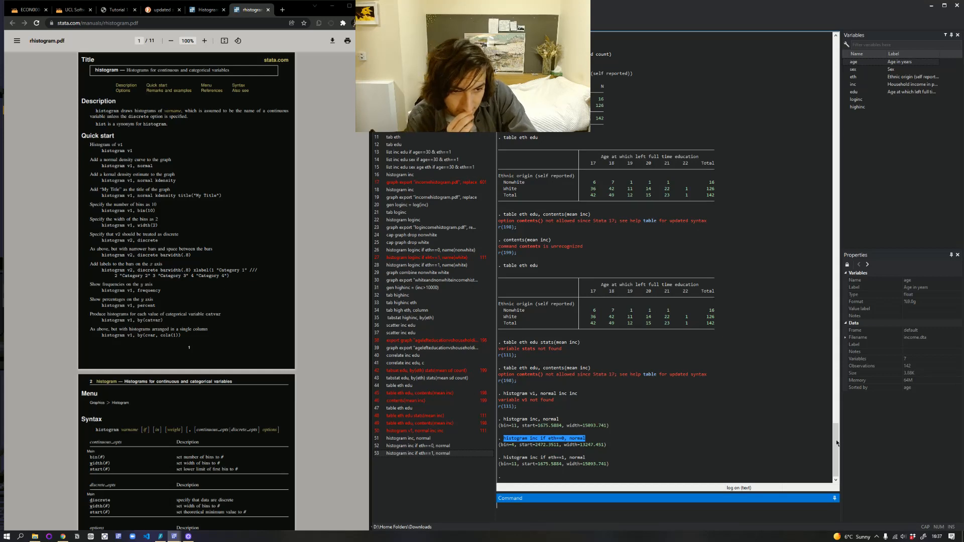
pyautogui.moveTo(836, 442)
pyautogui.mouseDown()
pyautogui.moveTo(830, 324)
pyautogui.moveTo(829, 459)
pyautogui.mouseUp()
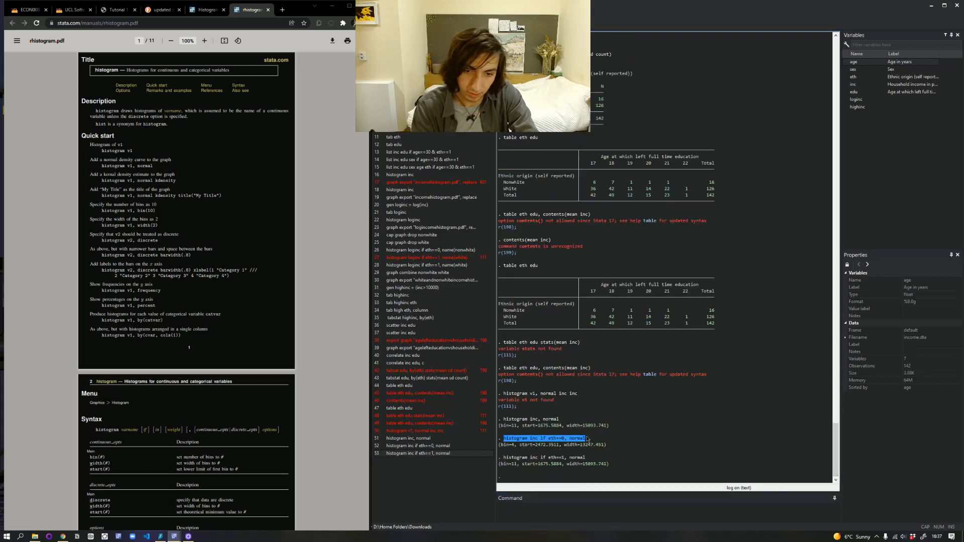
# - Try to name the nonwhite income histogram by running histogram inc if eth==0, normal, name(nonwhite)
pyautogui.moveTo(587, 439); pyautogui.dragTo(503, 440)
pyautogui.hotkey('ctrl', 'c')
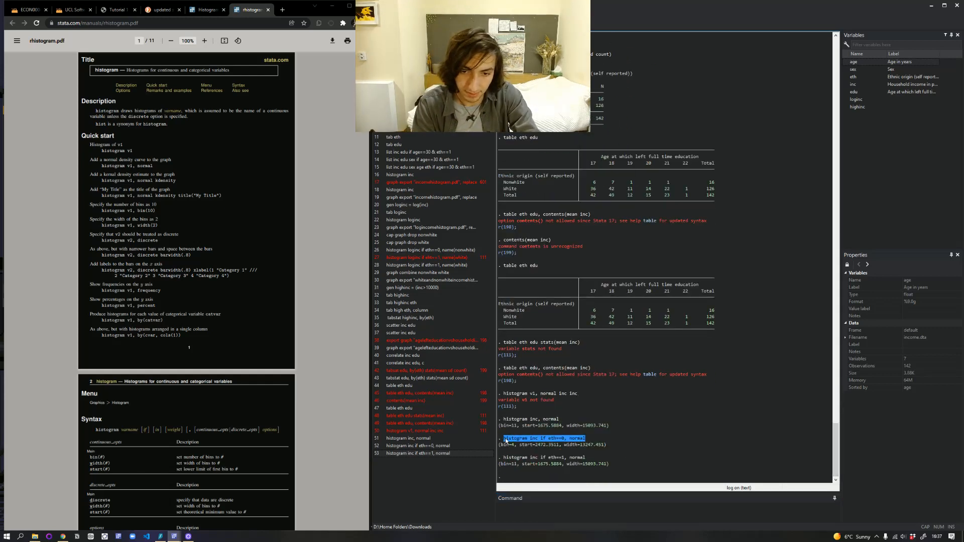
pyautogui.click(547, 507)
pyautogui.hotkey('ctrl', 'v')
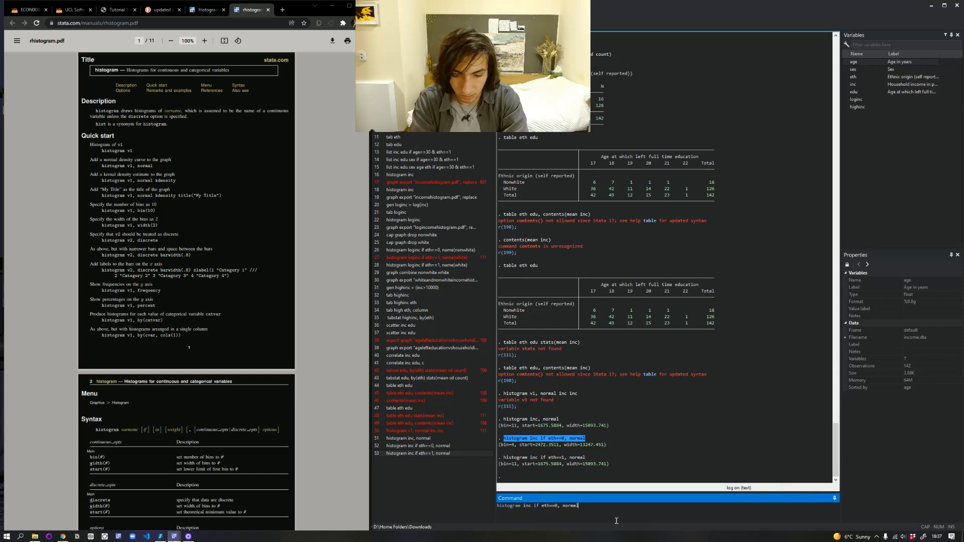
pyautogui.write('name')
pyautogui.press('BackSpace')
pyautogui.press('BackSpace')
pyautogui.press('BackSpace')
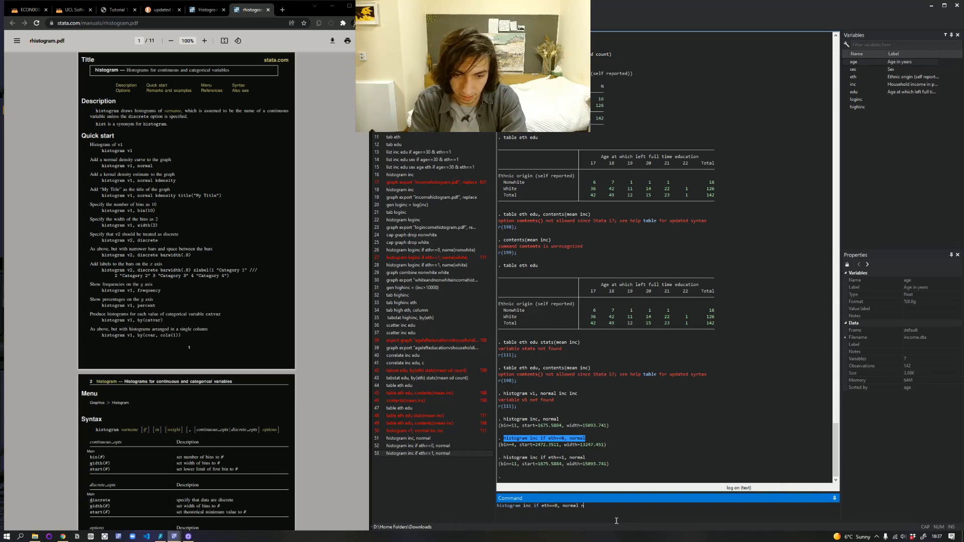
pyautogui.write('name(')
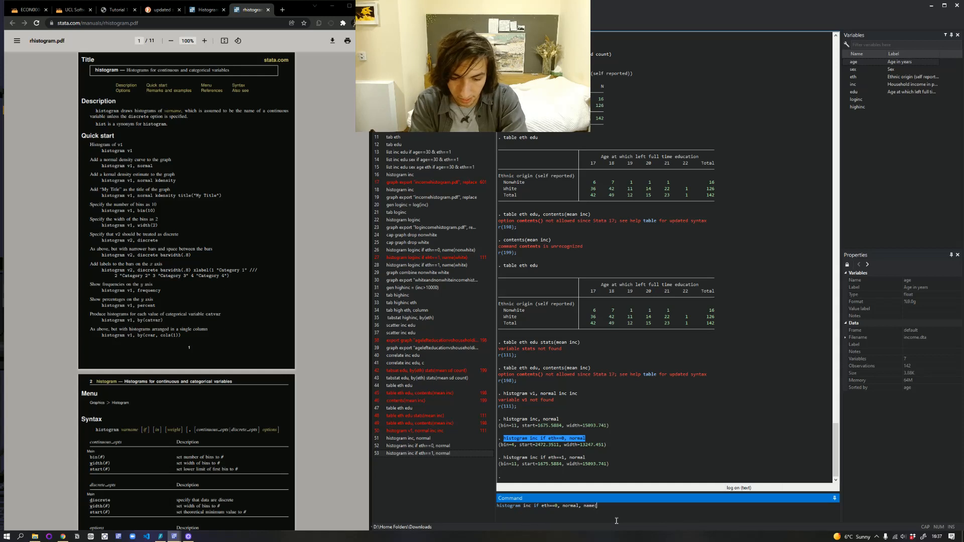
pyautogui.write('nonwhite')
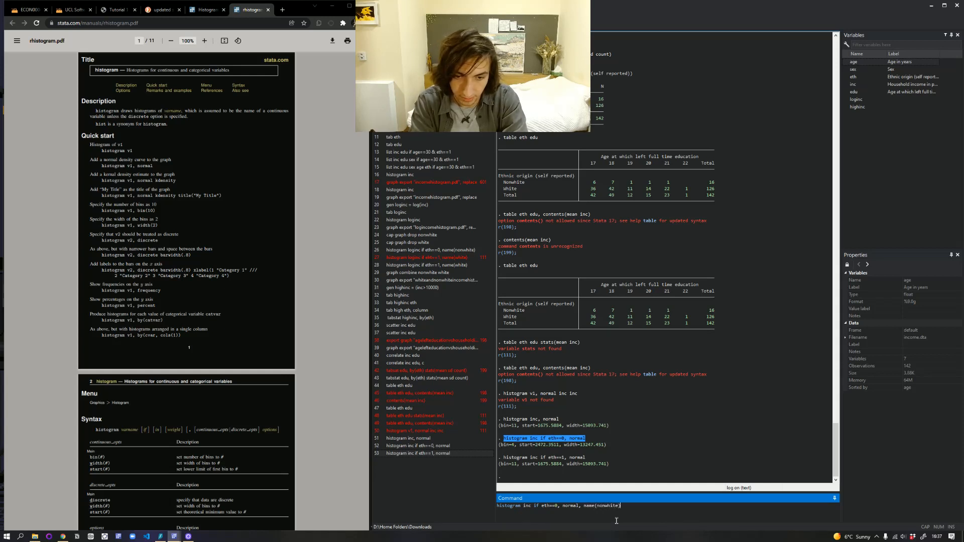
pyautogui.press('Return')
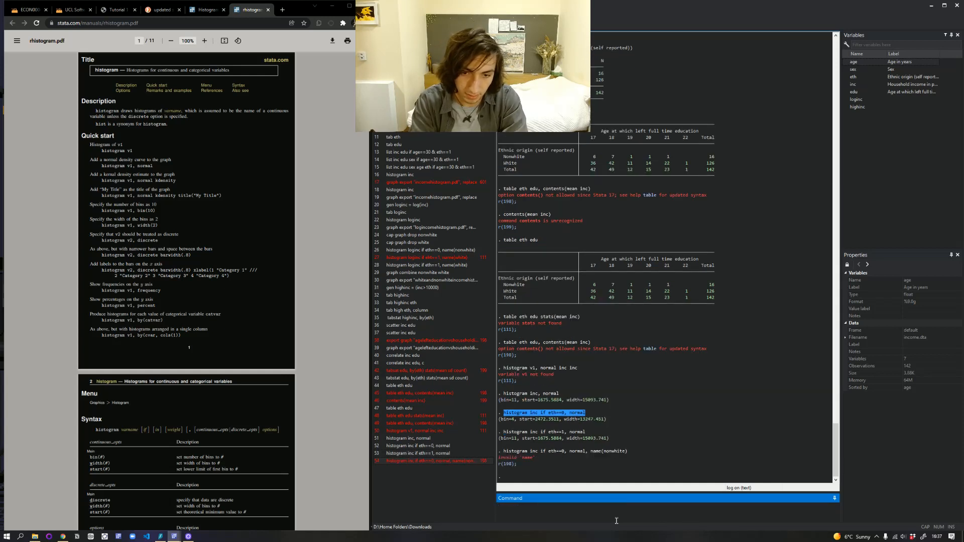
# - Check the earlier named-histogram commands in the results and try to run histogram inc if eth==0, normal name(nonwhite)
pyautogui.moveTo(831, 445); pyautogui.dragTo(836, 340)
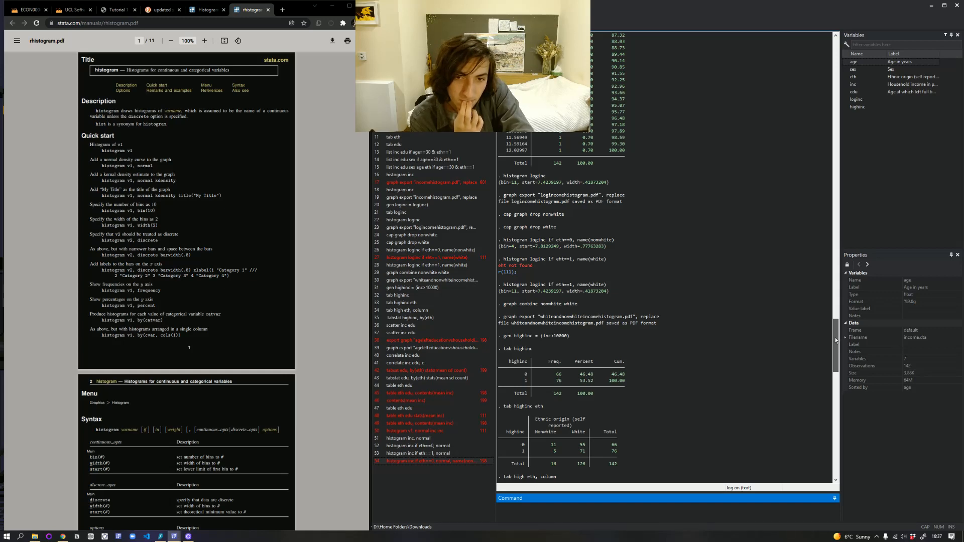
pyautogui.moveTo(836, 340); pyautogui.dragTo(844, 450)
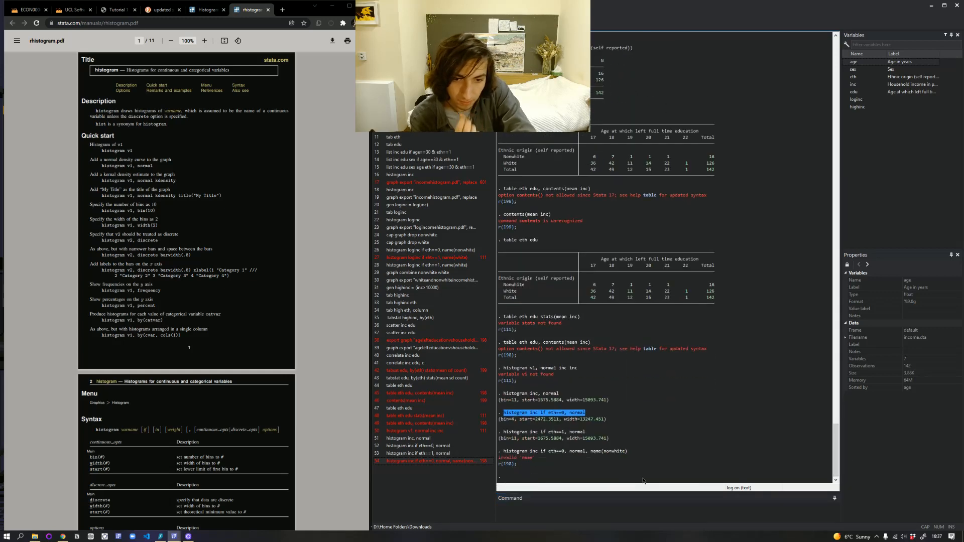
pyautogui.click(588, 457)
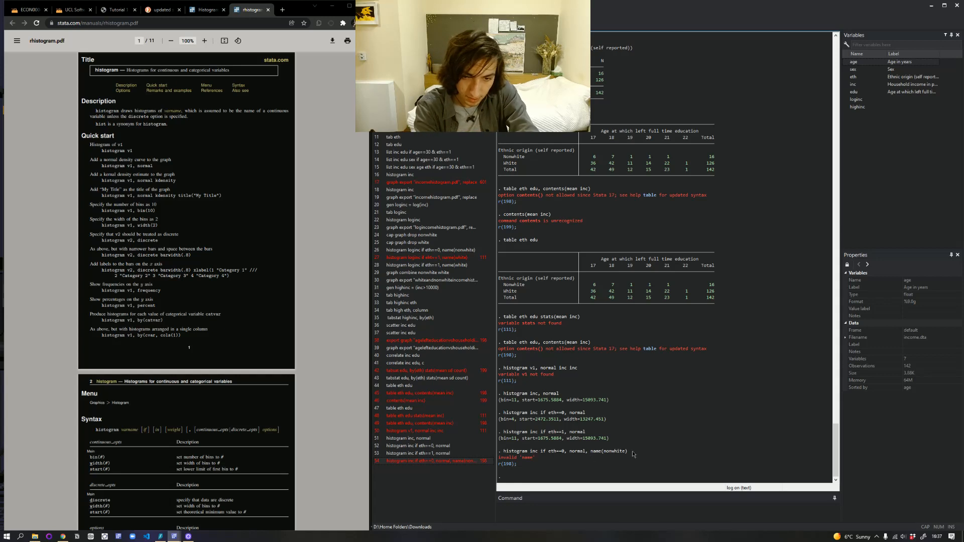
pyautogui.moveTo(632, 451); pyautogui.dragTo(517, 450)
pyautogui.moveTo(506, 457); pyautogui.dragTo(504, 456)
pyautogui.hotkey('ctrl', 'c')
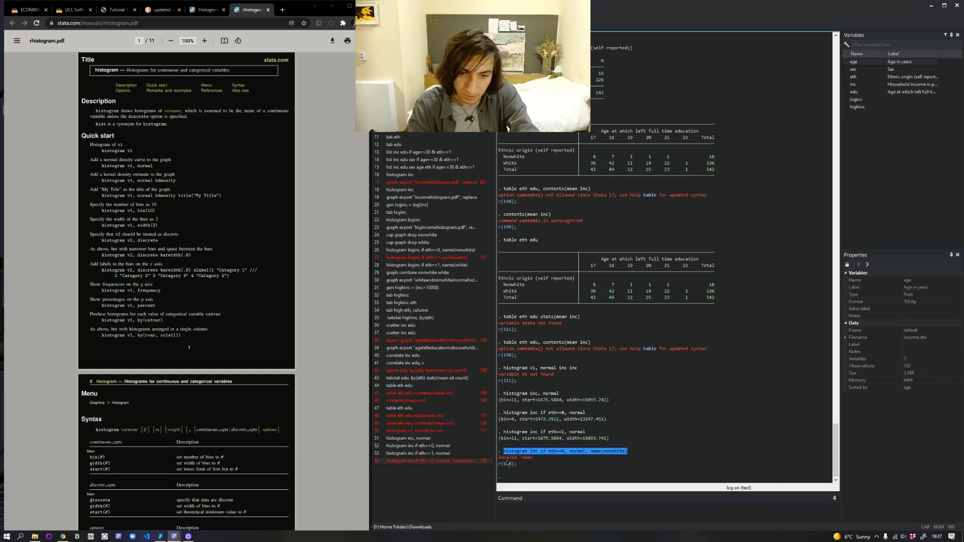
pyautogui.click(519, 515)
pyautogui.hotkey('ctrl', 'v')
pyautogui.click(580, 506)
pyautogui.press('BackSpace')
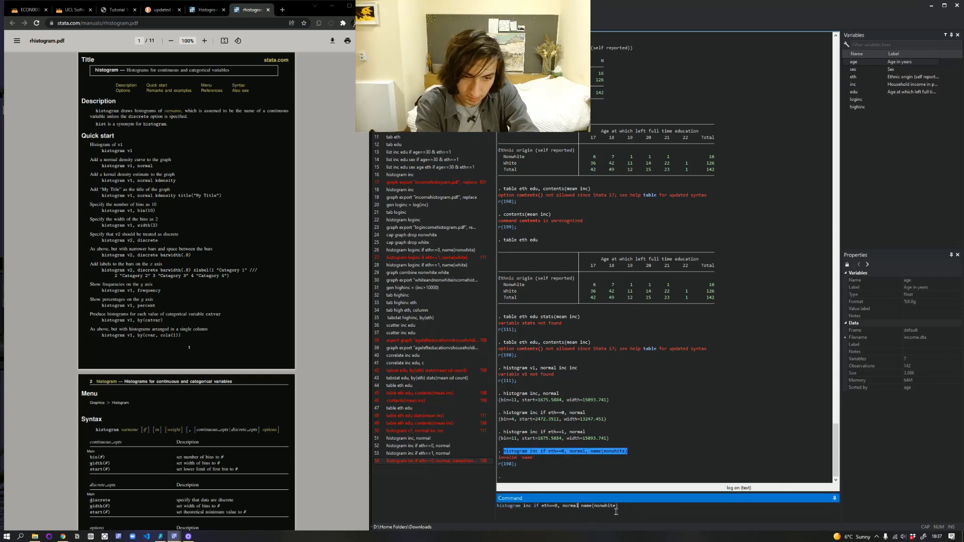
pyautogui.press('Return')
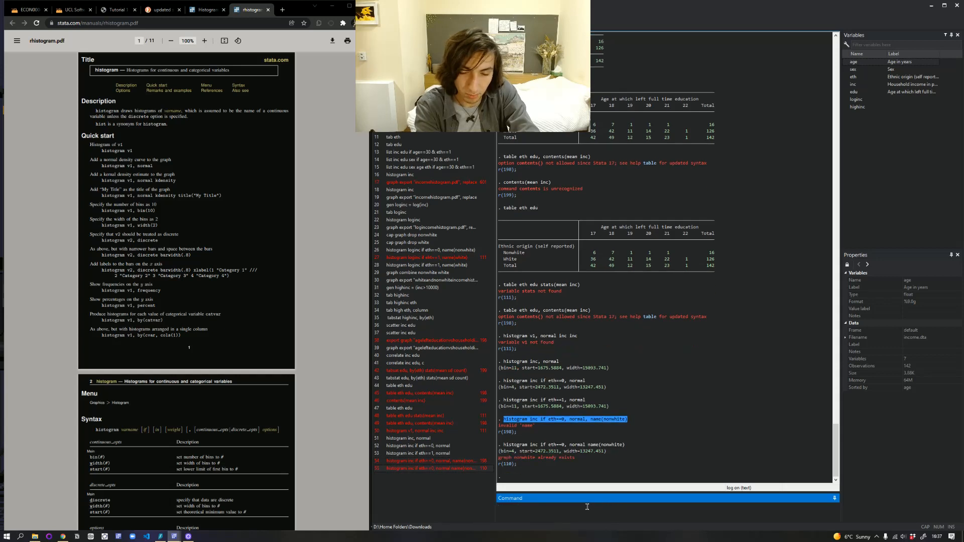
# - Plot nonwhite household income as a named graph by running histogram inc if eth==0, normal name(nonwhitenormal)
pyautogui.moveTo(625, 447); pyautogui.dragTo(503, 446)
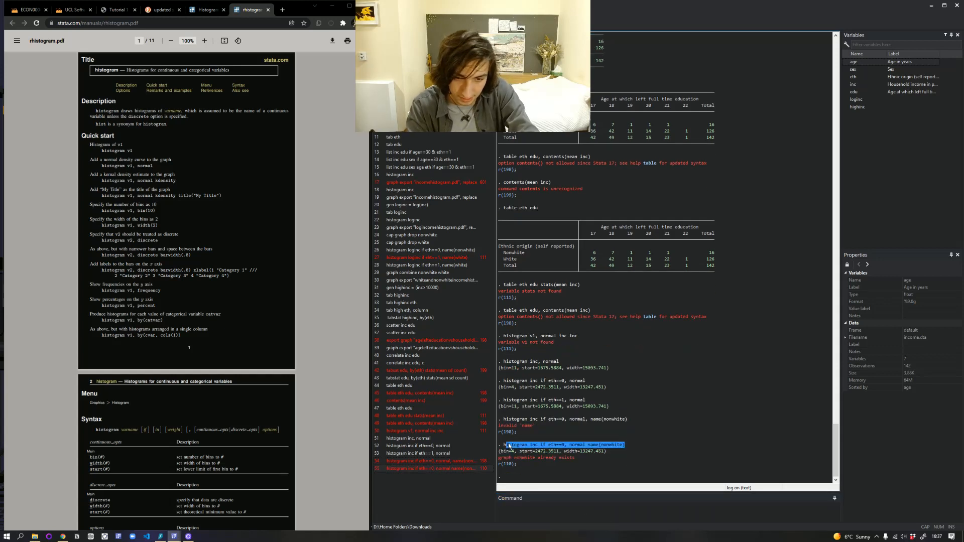
pyautogui.click(533, 505)
pyautogui.hotkey('ctrl', 'v')
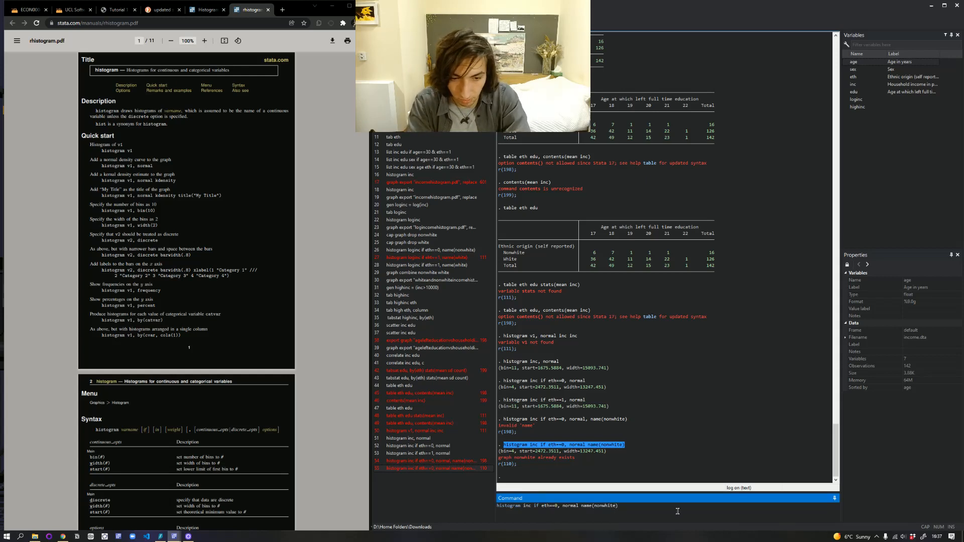
pyautogui.press('Left')
pyautogui.write('normal')
pyautogui.press('Return')
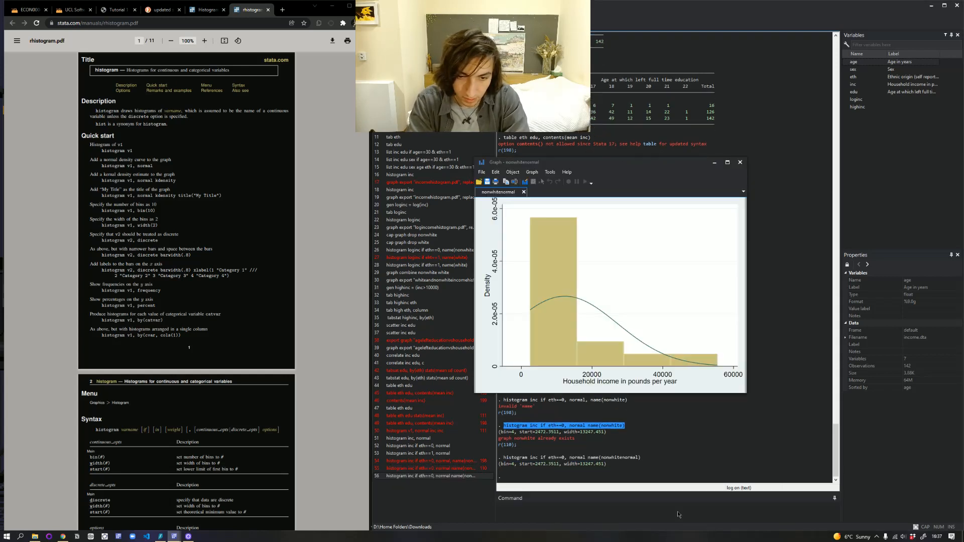
# - Plot white household income as a named graph by running histogram inc if eth==1, normal name(whitenormal)
pyautogui.moveTo(641, 458); pyautogui.dragTo(506, 462)
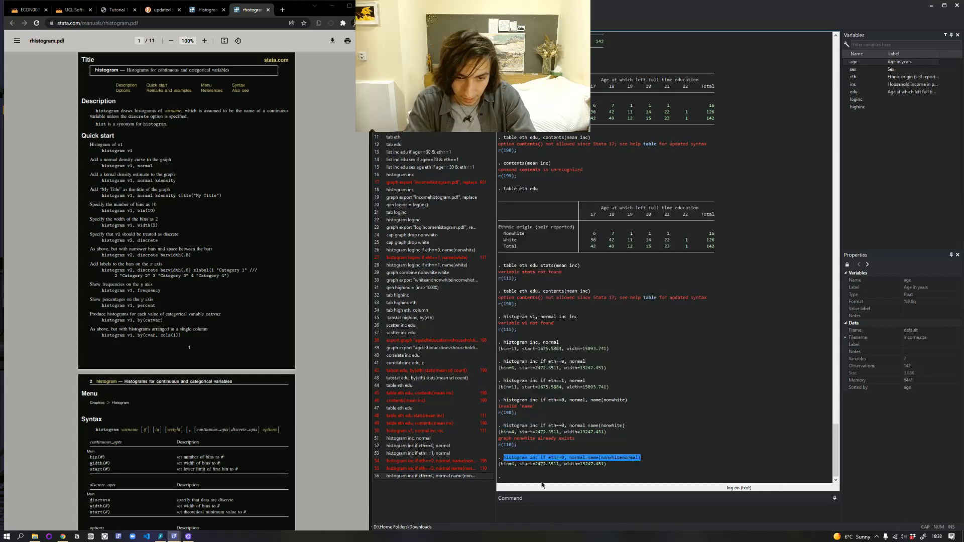
pyautogui.click(548, 510)
pyautogui.hotkey('ctrl', 'v')
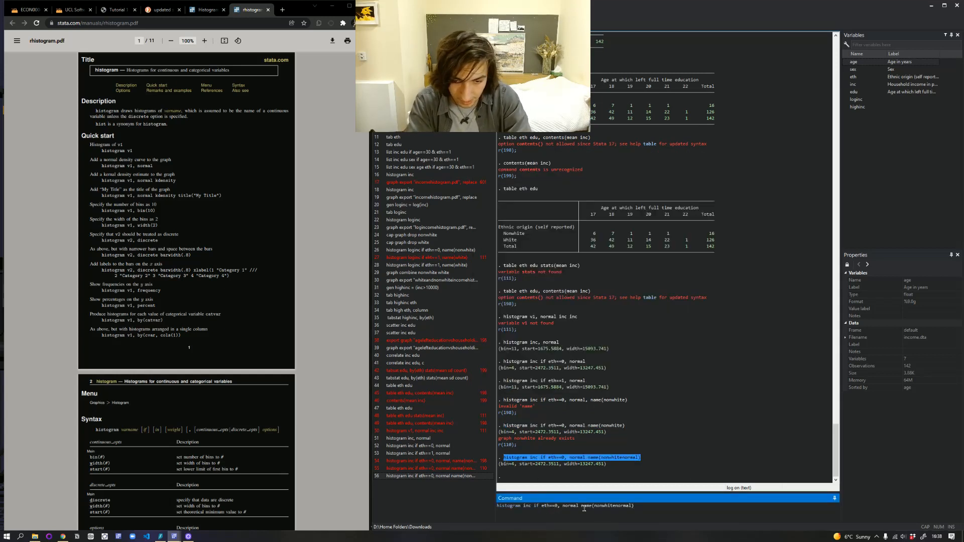
pyautogui.click(558, 506)
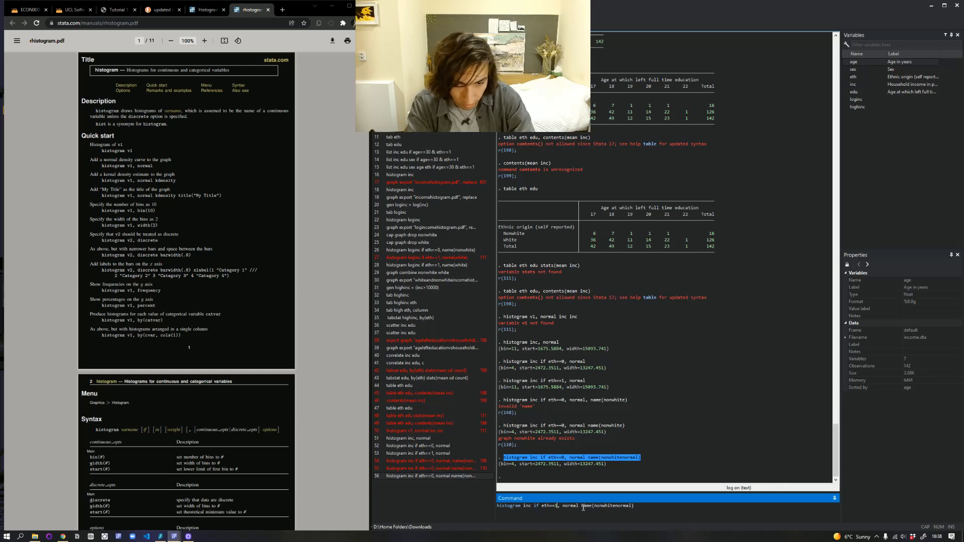
pyautogui.click(602, 506)
pyautogui.press('BackSpace')
pyautogui.press('BackSpace')
pyautogui.press('BackSpace')
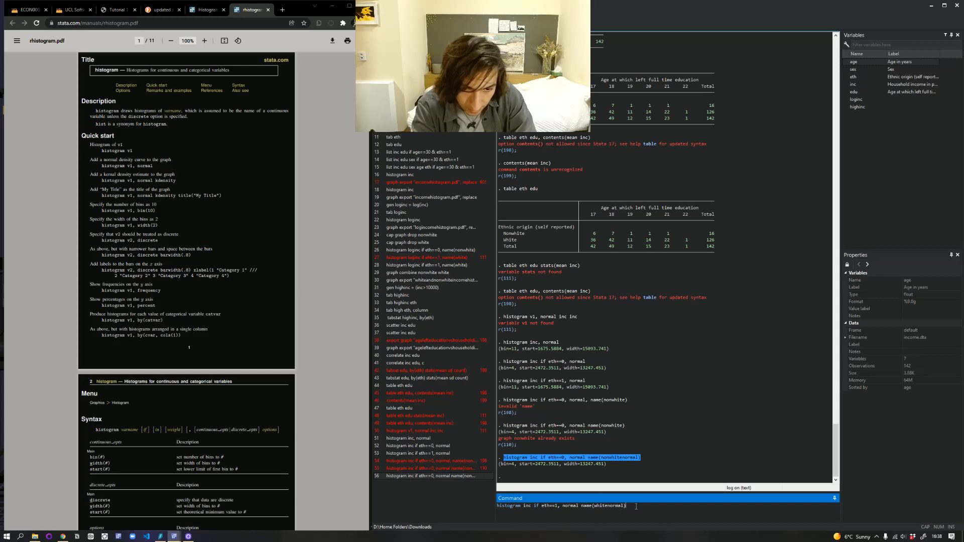
pyautogui.press('Return')
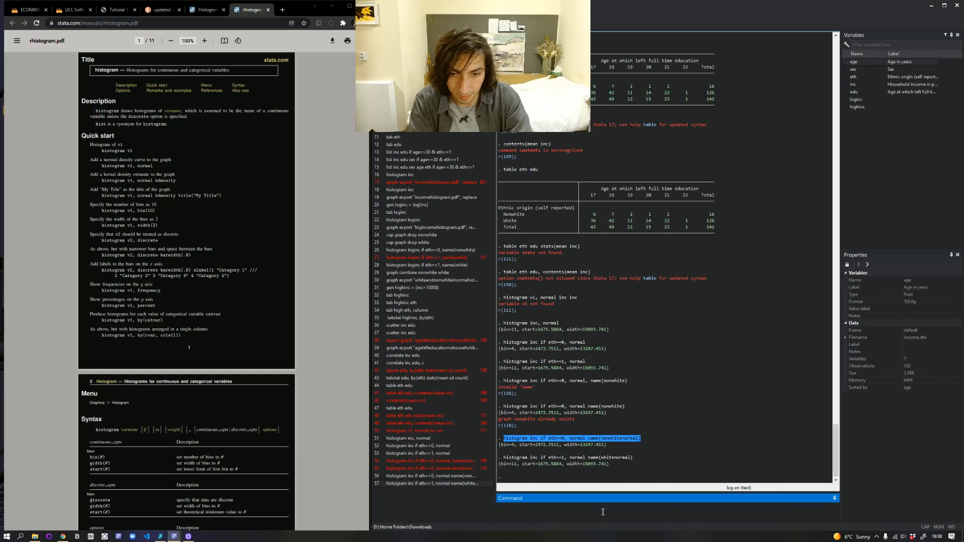
pyautogui.write('combine')
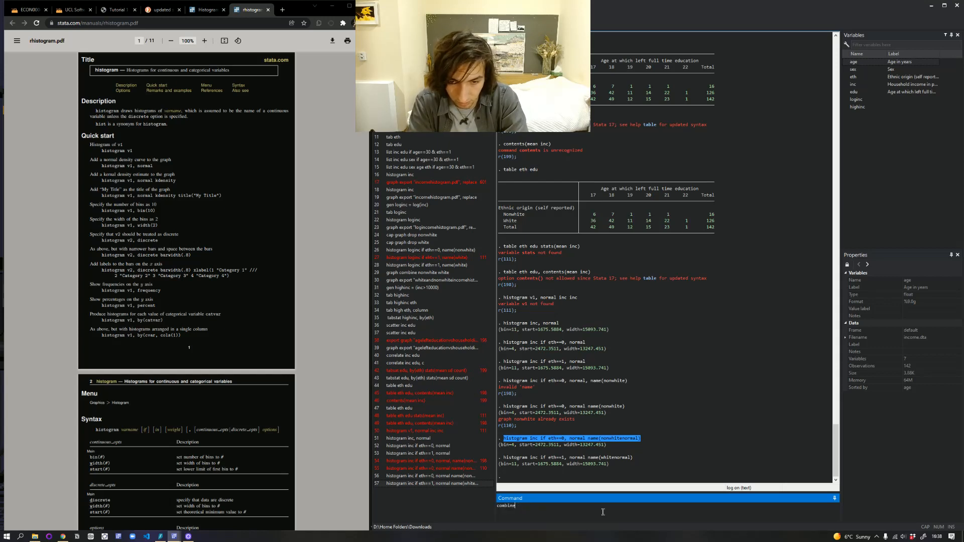
pyautogui.press('BackSpace')
pyautogui.press('BackSpace')
pyautogui.press('BackSpace')
pyautogui.press('BackSpace')
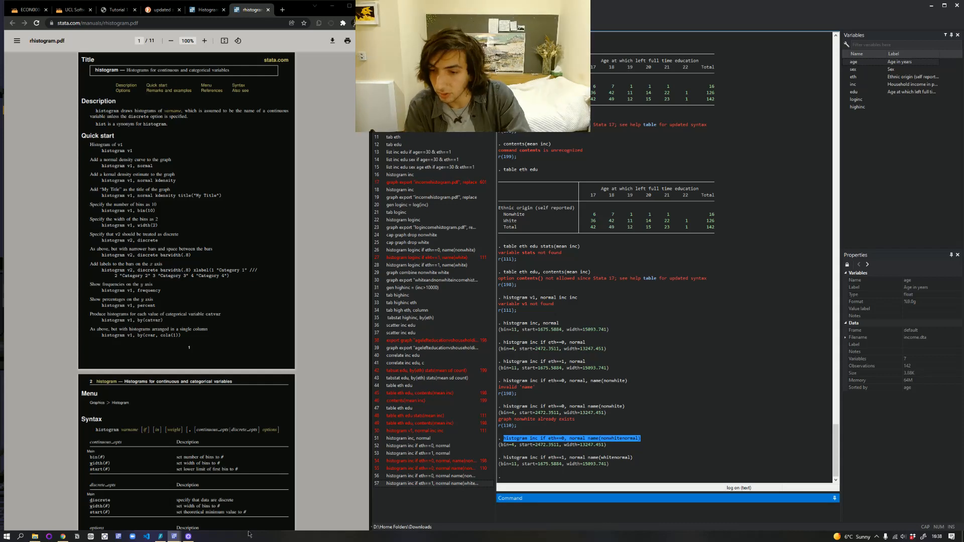
# - Check the graph combine syntax in the do-file and run graph combine nonwhitenormal whitenormal to show both income histograms together
pyautogui.moveTo(173, 537)
pyautogui.click(215, 508)
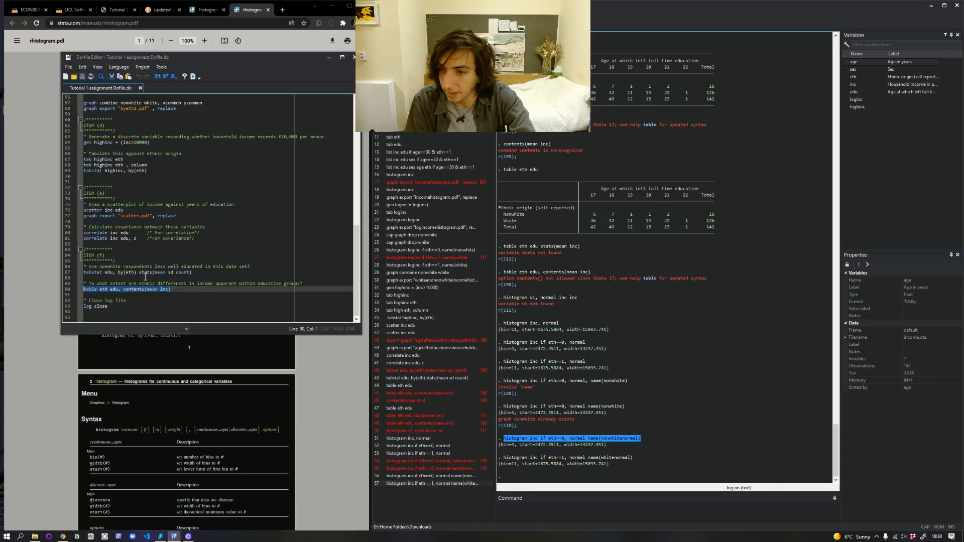
pyautogui.scroll(6, 142, 297)
pyautogui.scroll(4, 115, 279)
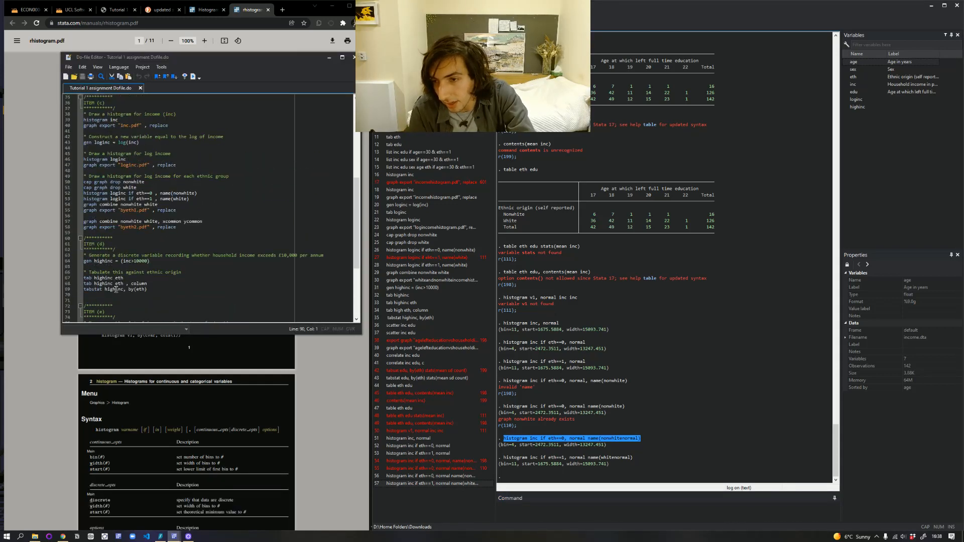
pyautogui.scroll(1, 108, 300)
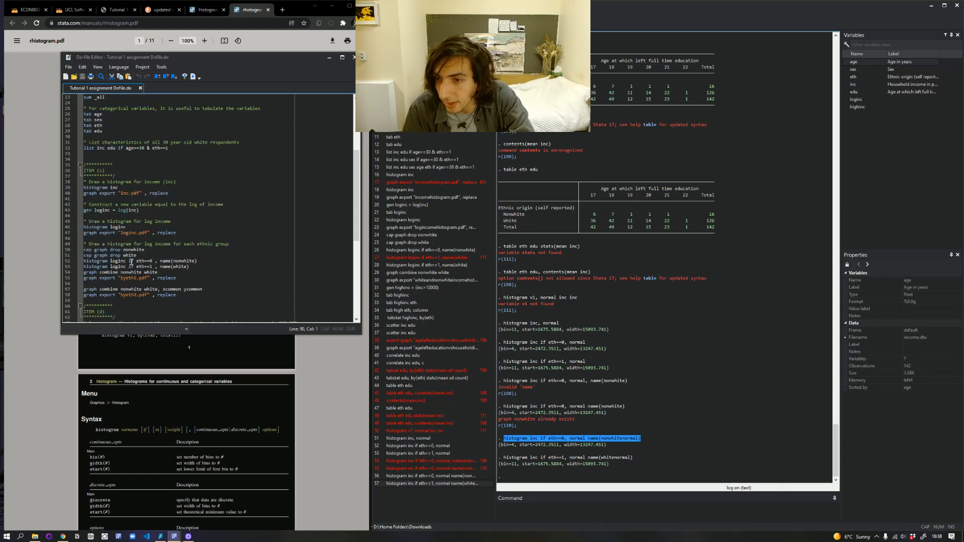
pyautogui.click(537, 515)
pyautogui.write('graph')
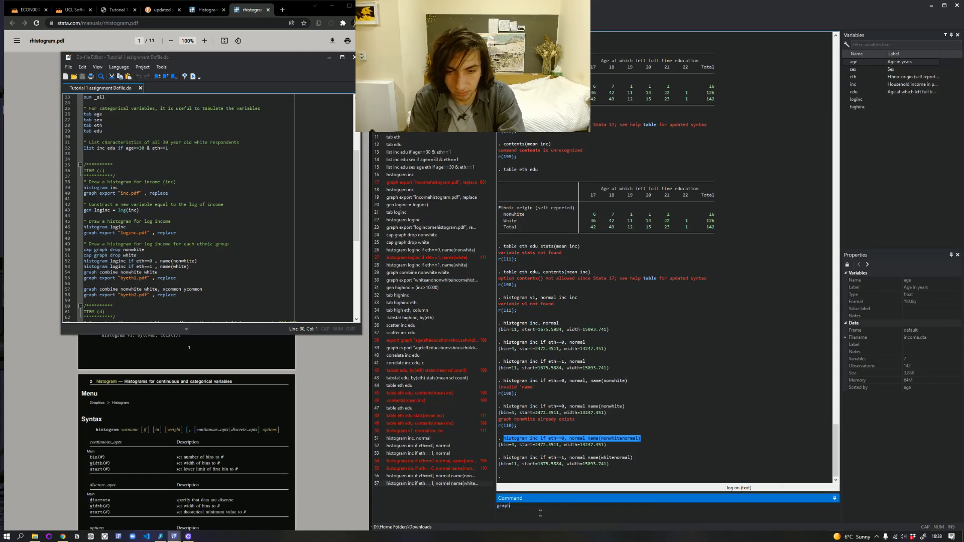
pyautogui.write(' combine')
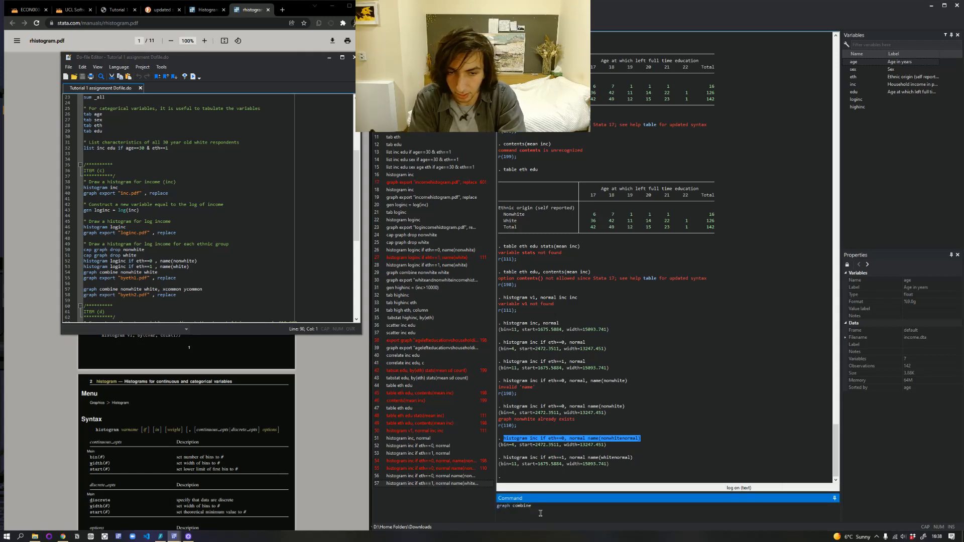
pyautogui.write(' nonwhit')
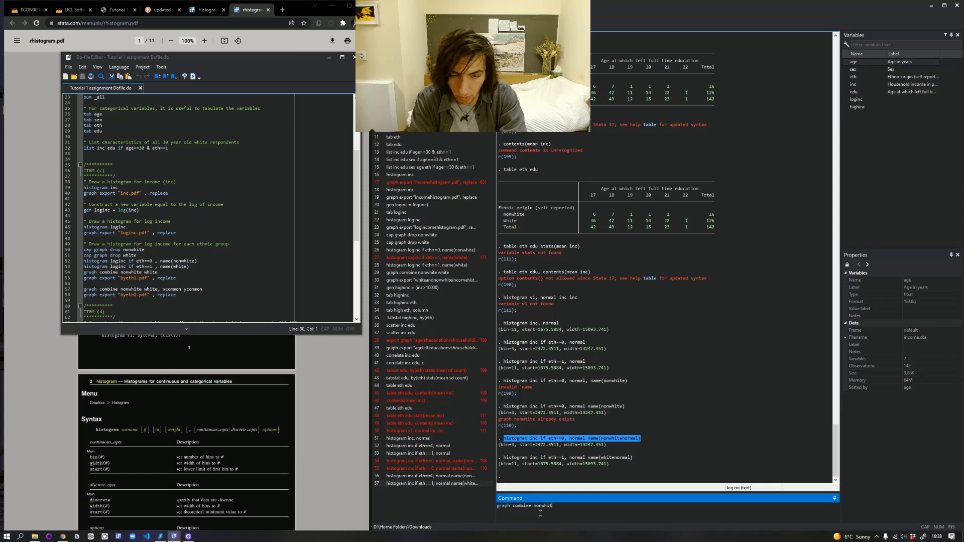
pyautogui.write('enormal')
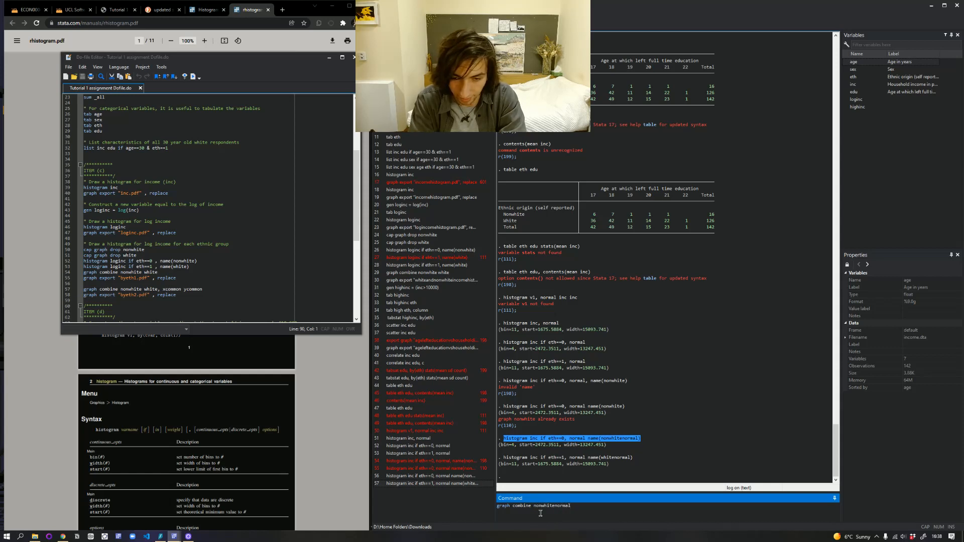
pyautogui.write(' whitenormal')
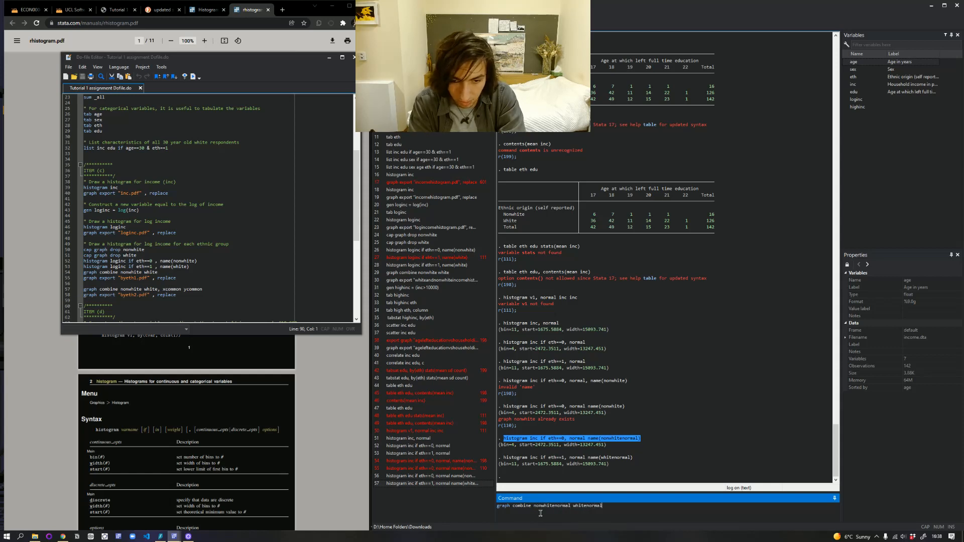
pyautogui.press('Return')
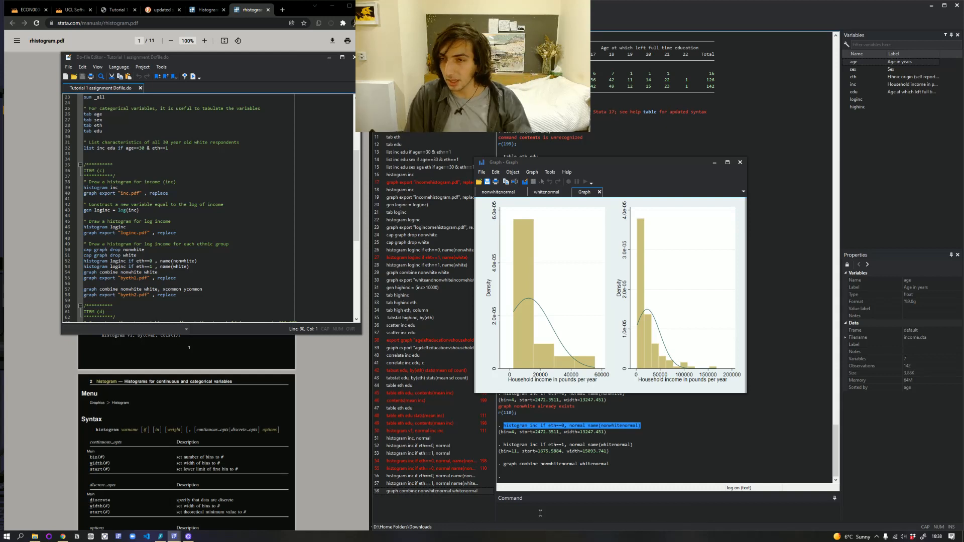
# - Reread question (f) in the assignment and try to run table eth edu, contents(mean inc) copied from the do-file
pyautogui.click(118, 10)
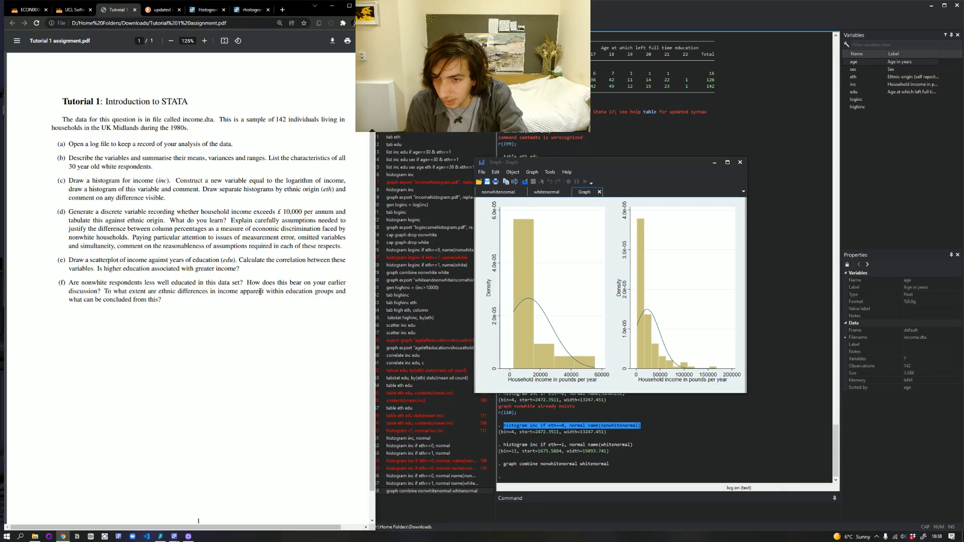
pyautogui.moveTo(131, 290); pyautogui.dragTo(335, 295)
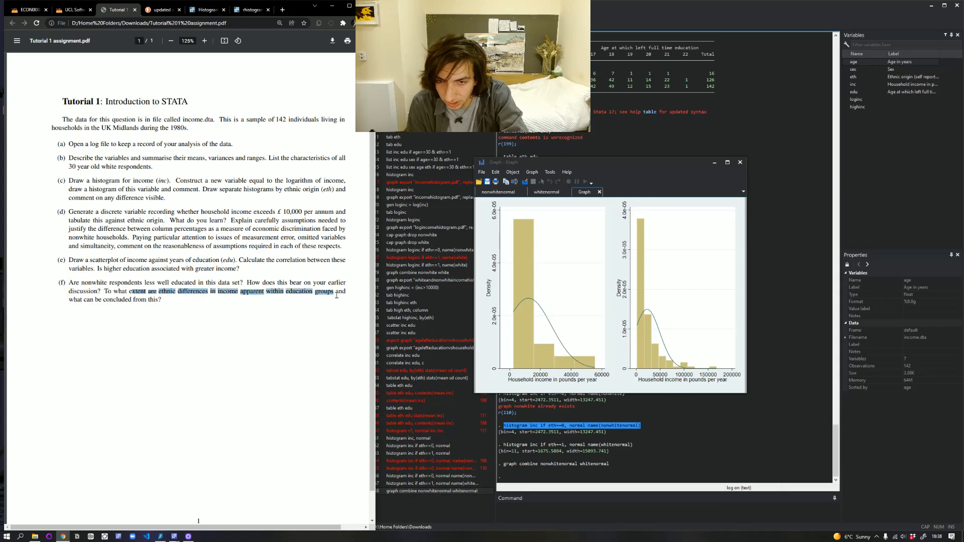
pyautogui.click(337, 294)
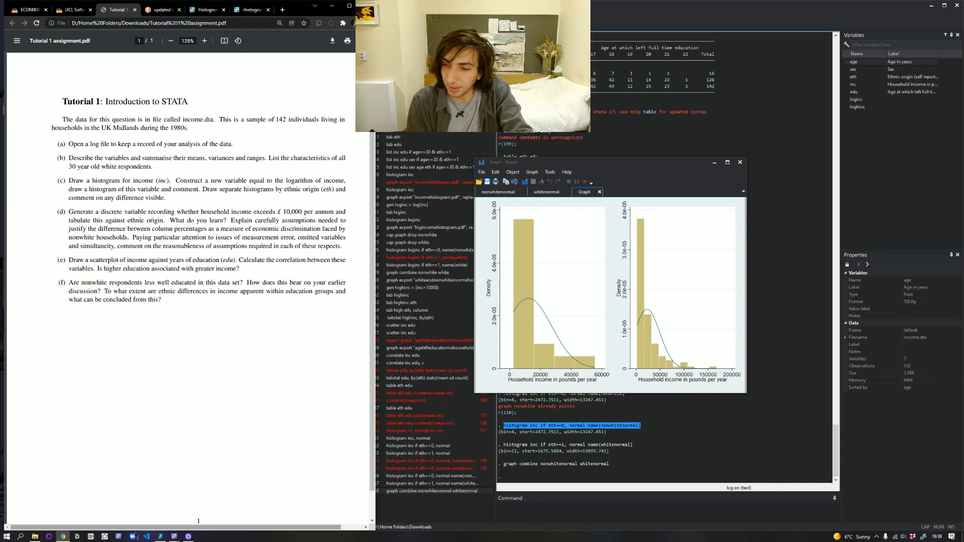
pyautogui.moveTo(175, 536)
pyautogui.click(185, 487)
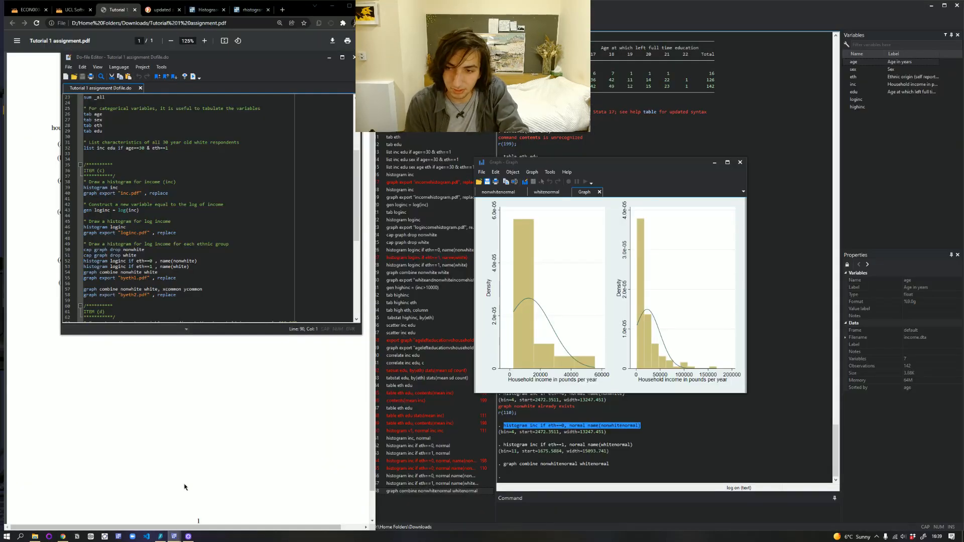
pyautogui.scroll(-10, 105, 211)
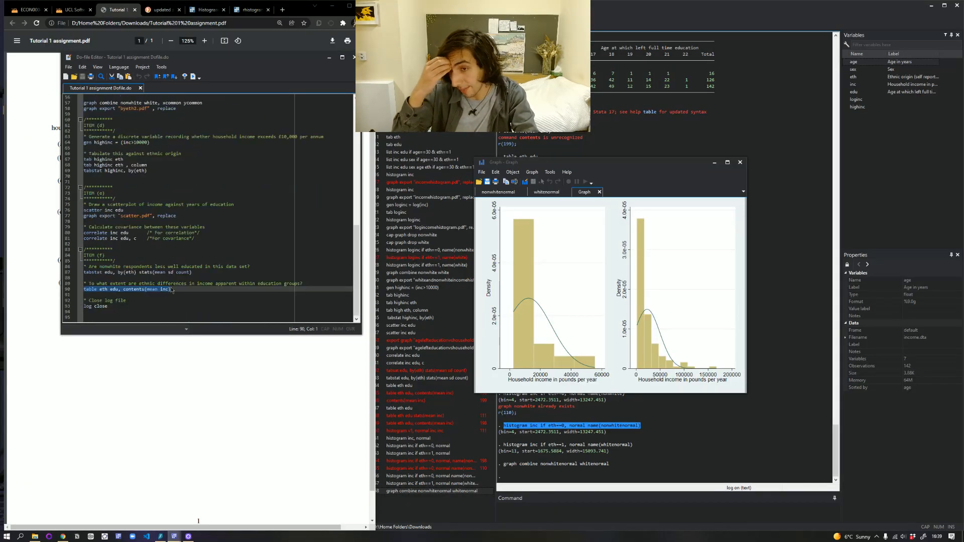
pyautogui.click(173, 284)
pyautogui.click(173, 289)
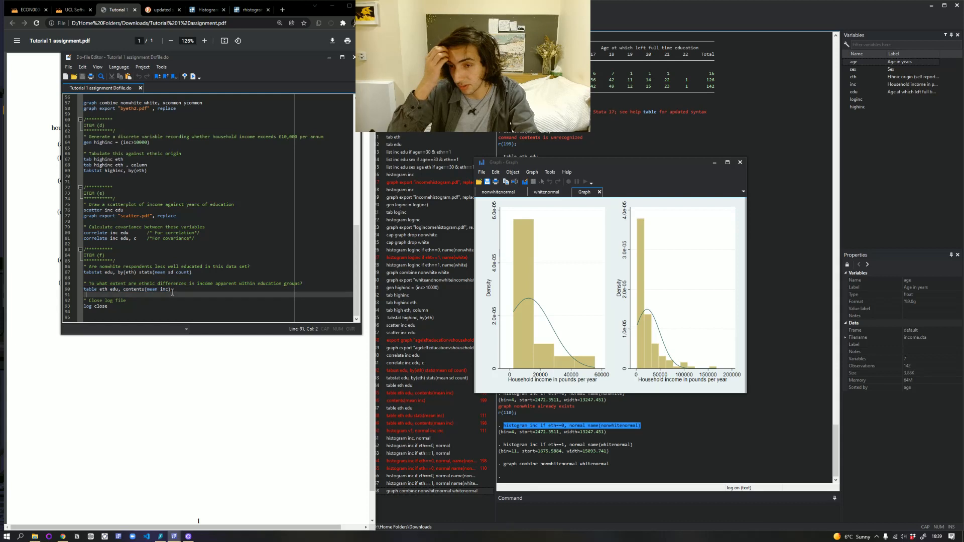
pyautogui.click(172, 289)
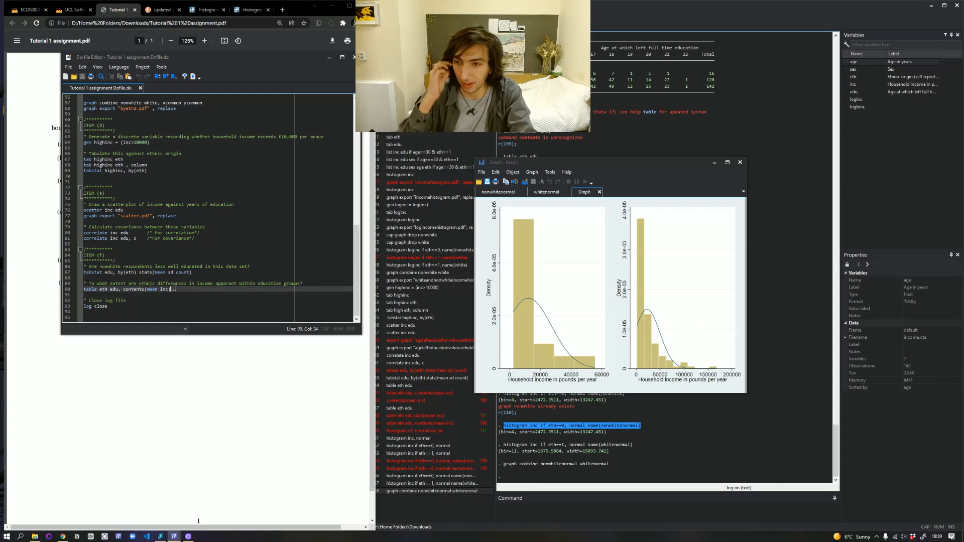
pyautogui.moveTo(172, 289); pyautogui.dragTo(83, 289)
pyautogui.hotkey('ctrl', 'c')
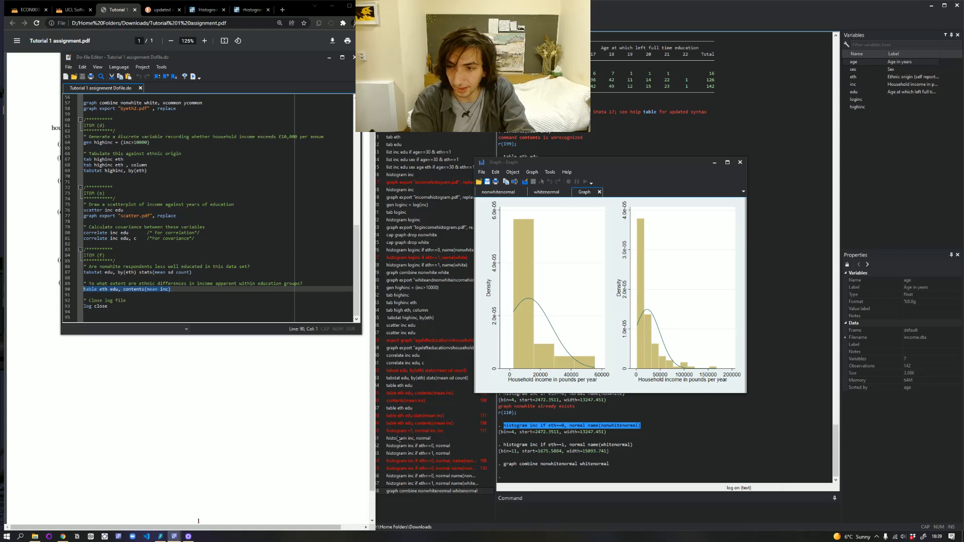
pyautogui.click(594, 498)
pyautogui.hotkey('ctrl', 'v')
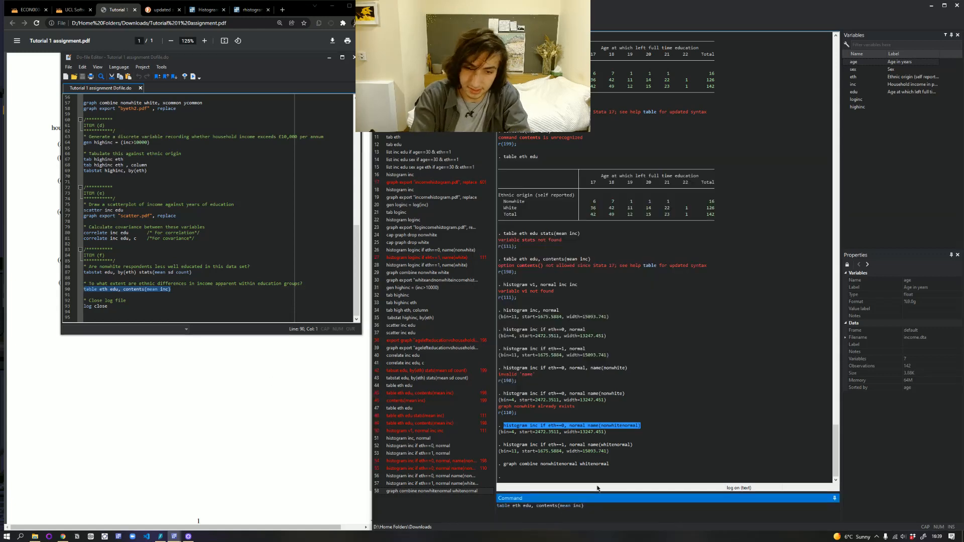
pyautogui.press('Return')
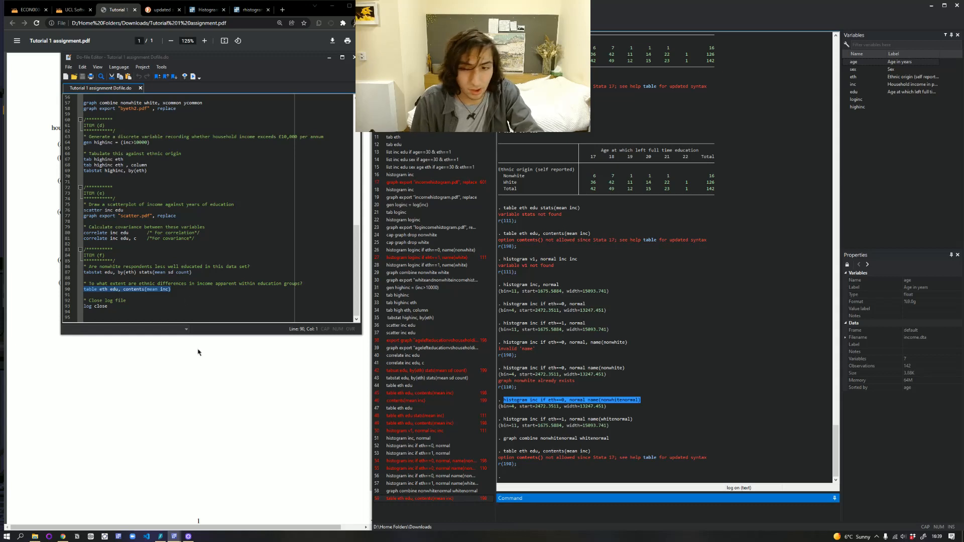
pyautogui.click(188, 537)
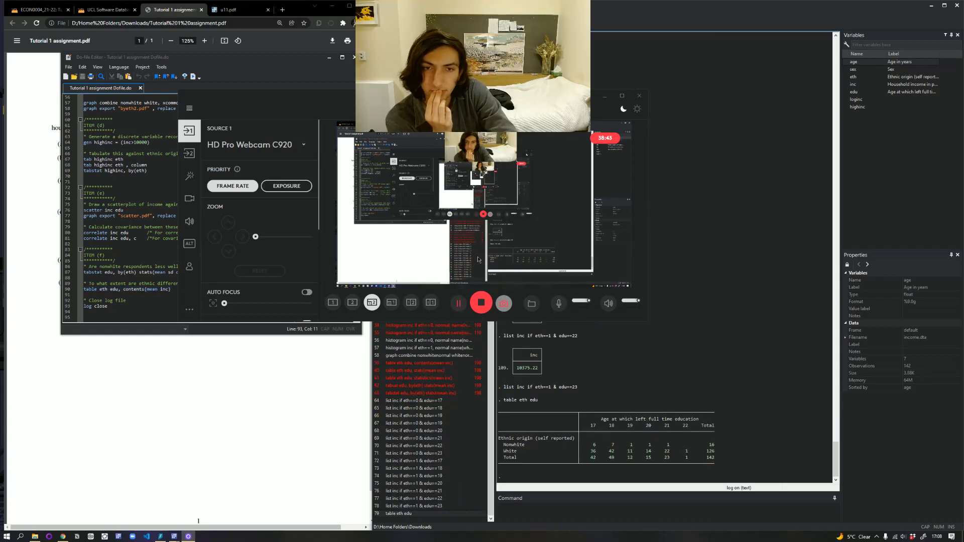
pyautogui.click(605, 96)
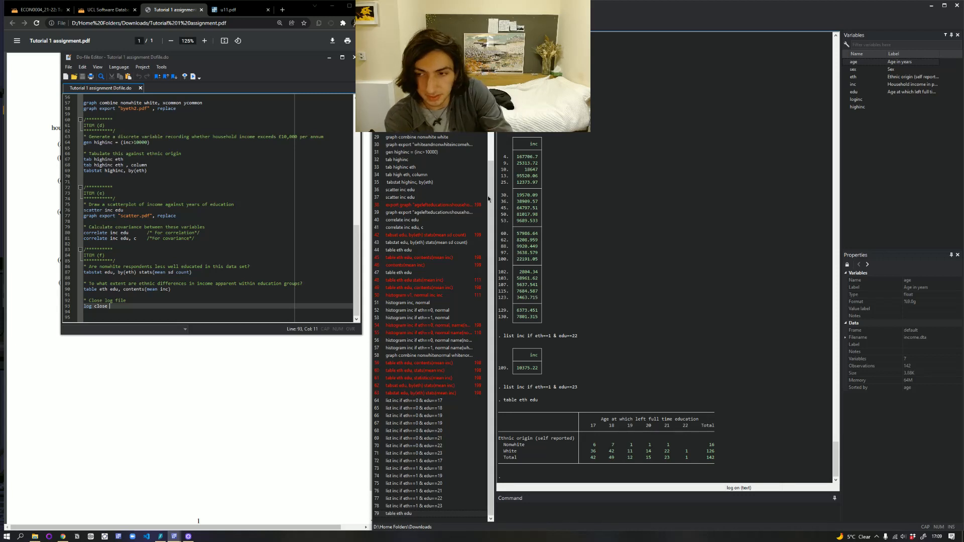
# - Close the session's log file by running log close
pyautogui.click(563, 510)
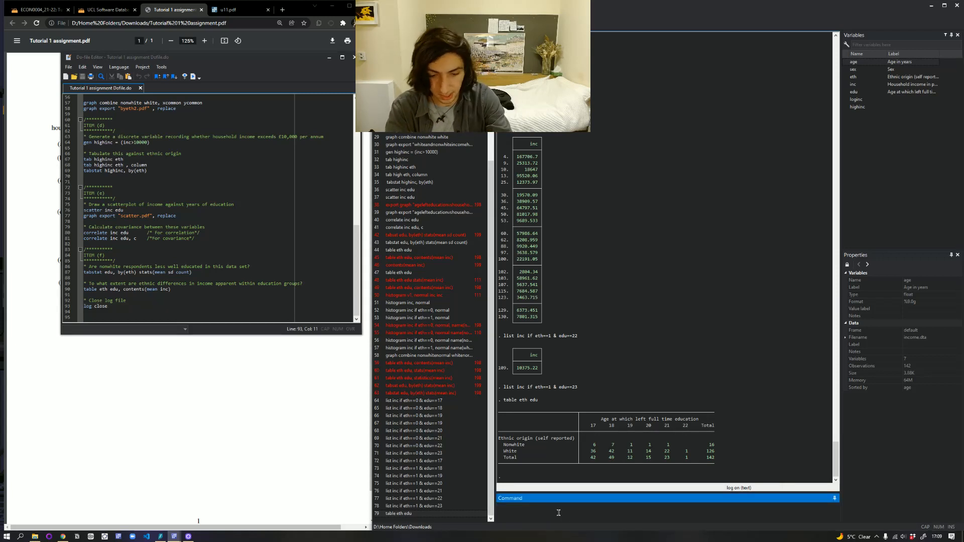
pyautogui.write('log c')
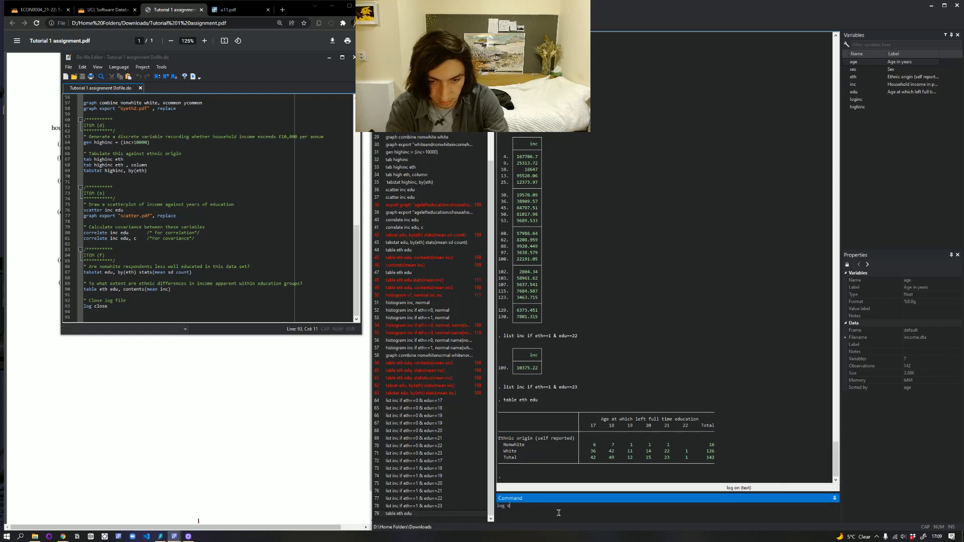
pyautogui.write('lose')
pyautogui.press('Return')
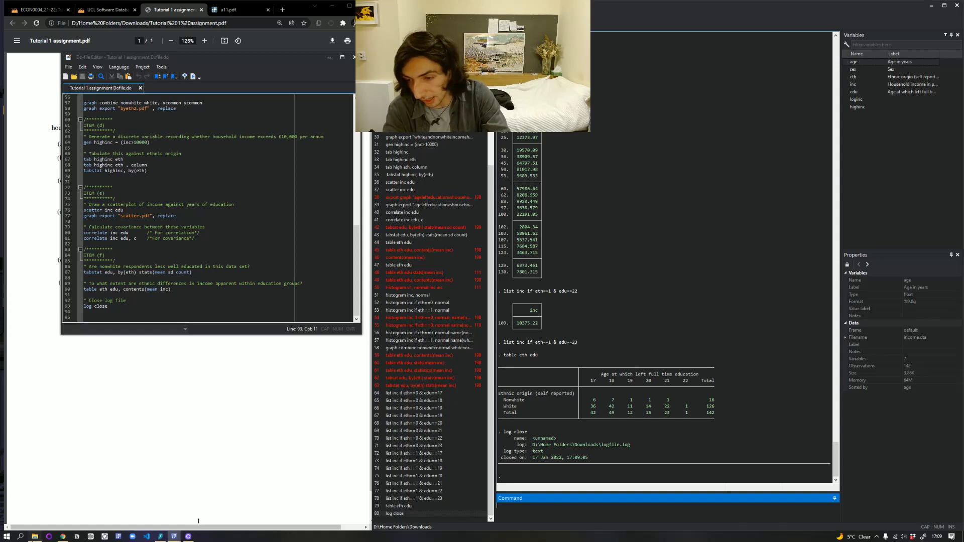
# - Open logfile.log from the Downloads folder, look through the recorded commands and output, and close it
pyautogui.click(34, 536)
pyautogui.doubleClick(98, 189)
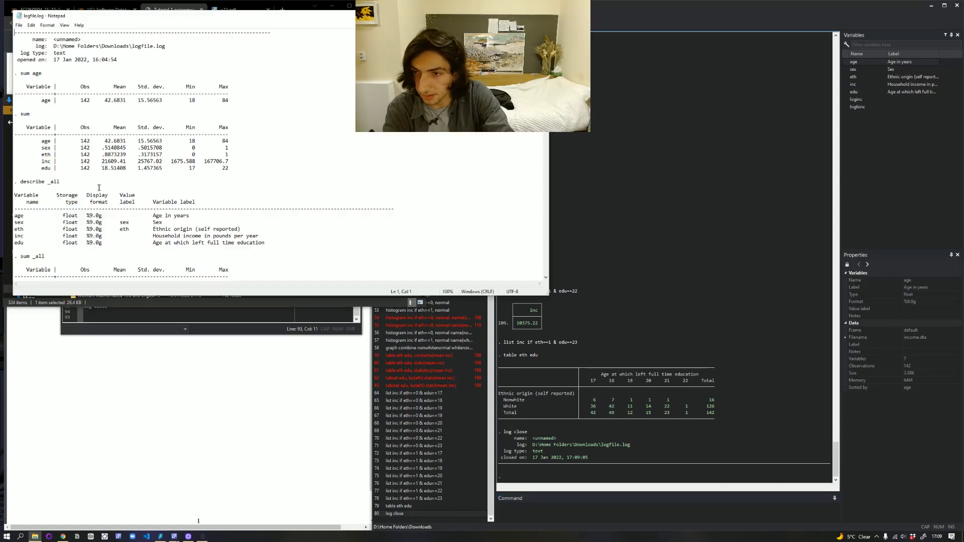
pyautogui.scroll(-2, 175, 127)
pyautogui.scroll(-20, 175, 127)
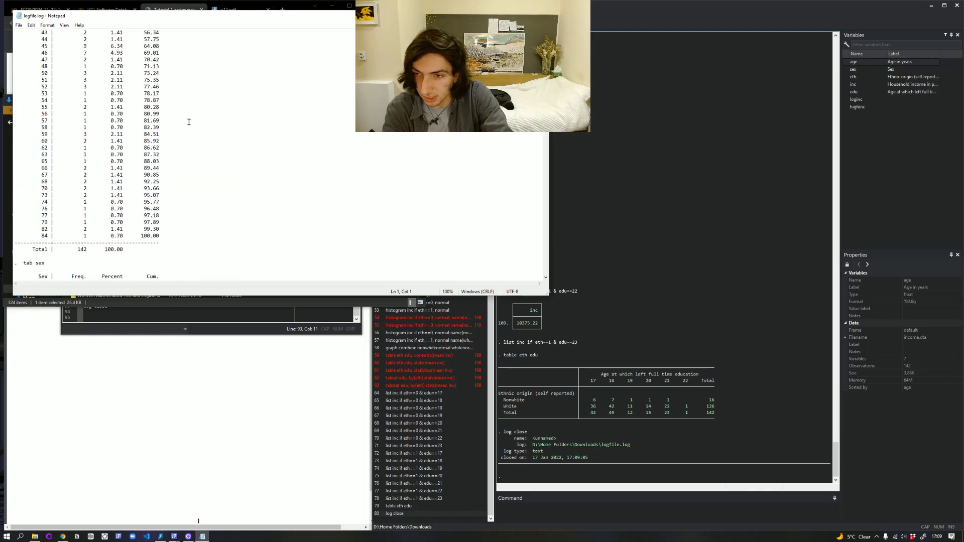
pyautogui.moveTo(546, 91); pyautogui.dragTo(548, 273)
pyautogui.hotkey('alt', 'F4')
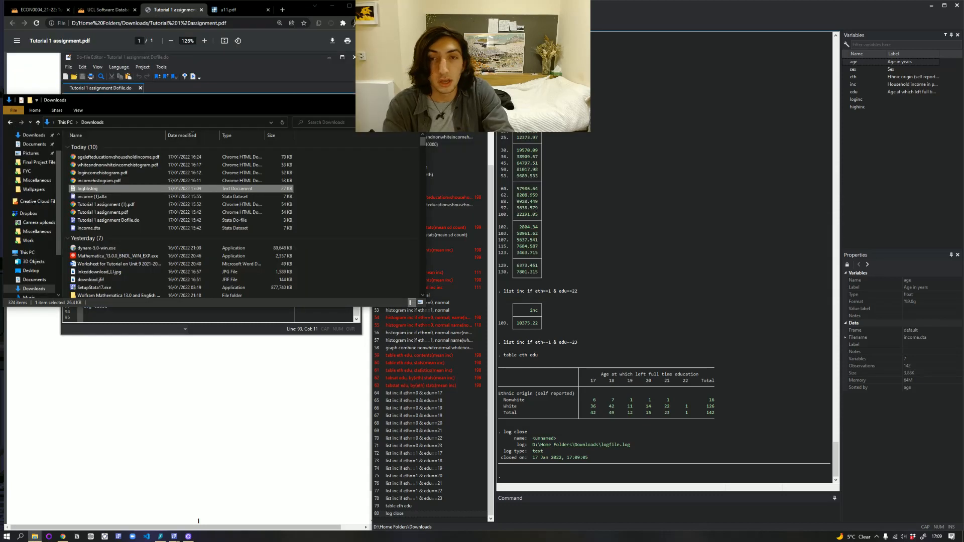